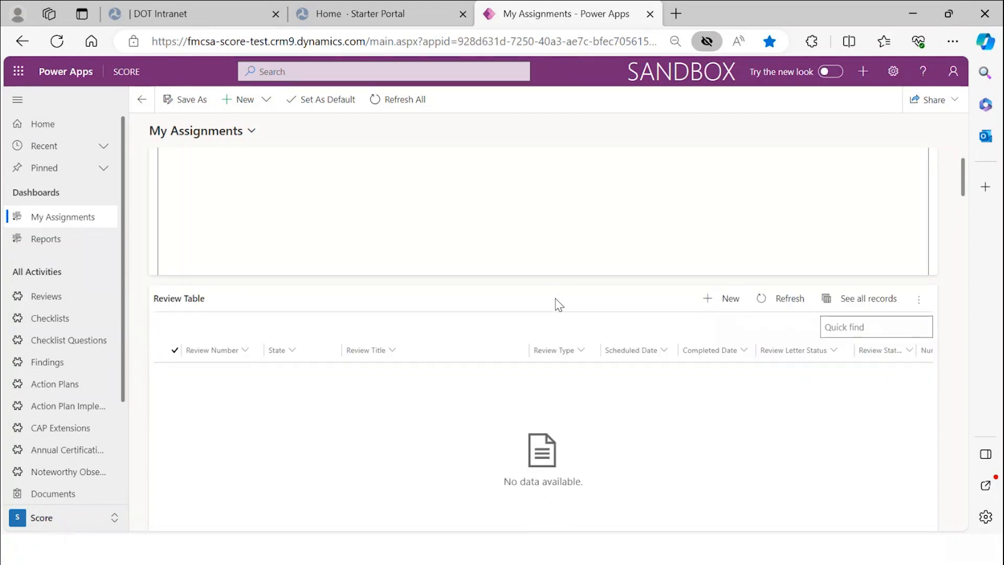
- Scroll My Assignments to the Alaska CAP extension in Division Review, proposing 2/16/2024
scroll(560, 304, "down", 8)
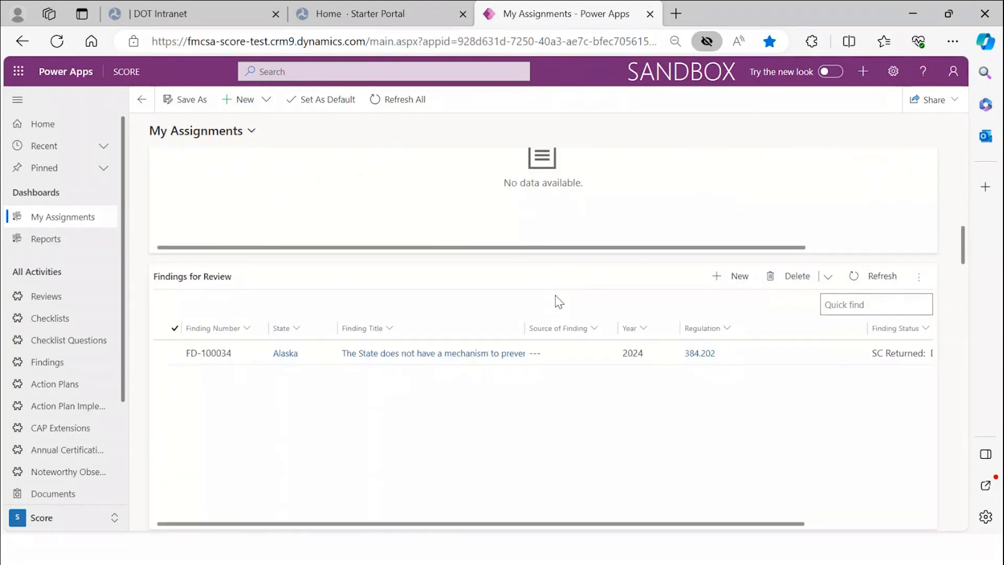
scroll(560, 302, "down", 4)
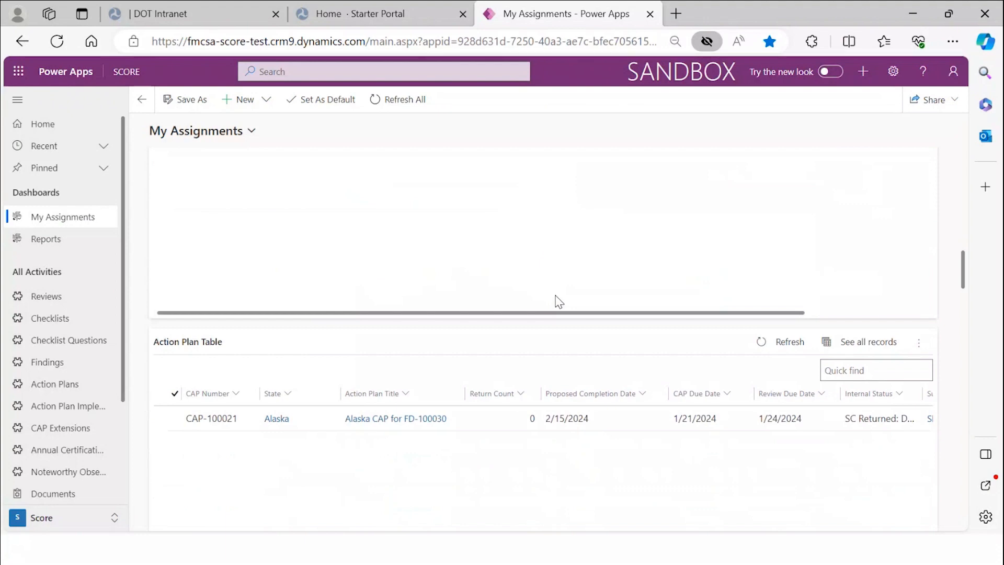
scroll(559, 302, "up", 5)
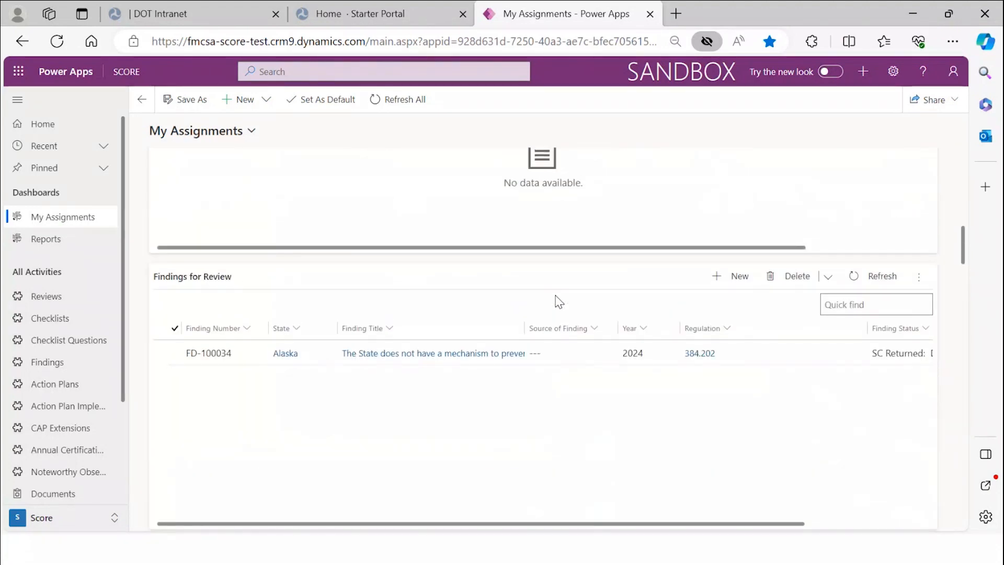
scroll(559, 302, "down", 2)
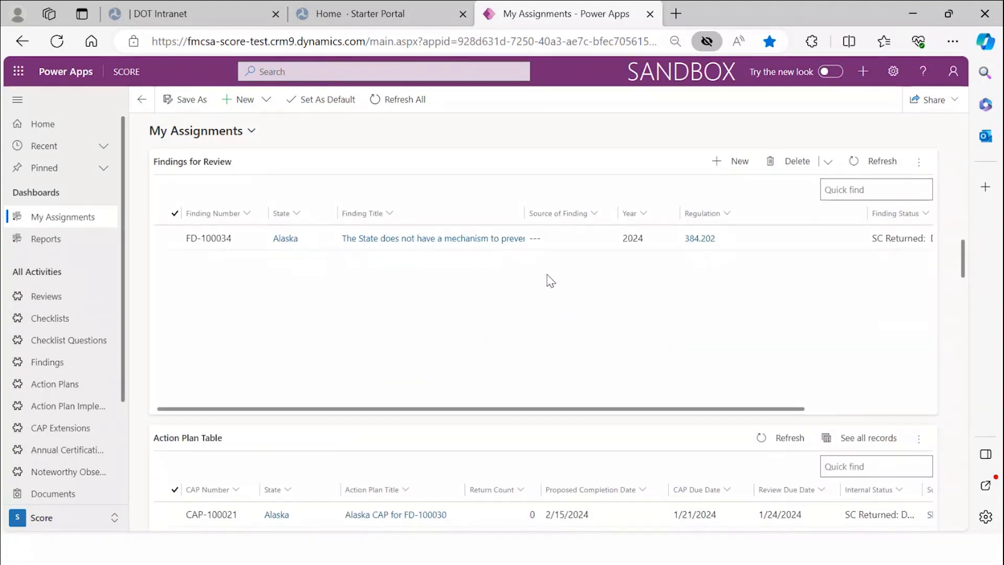
scroll(550, 279, "up", 3)
scroll(427, 265, "down", 2)
scroll(429, 266, "down", 3)
scroll(359, 256, "down", 5)
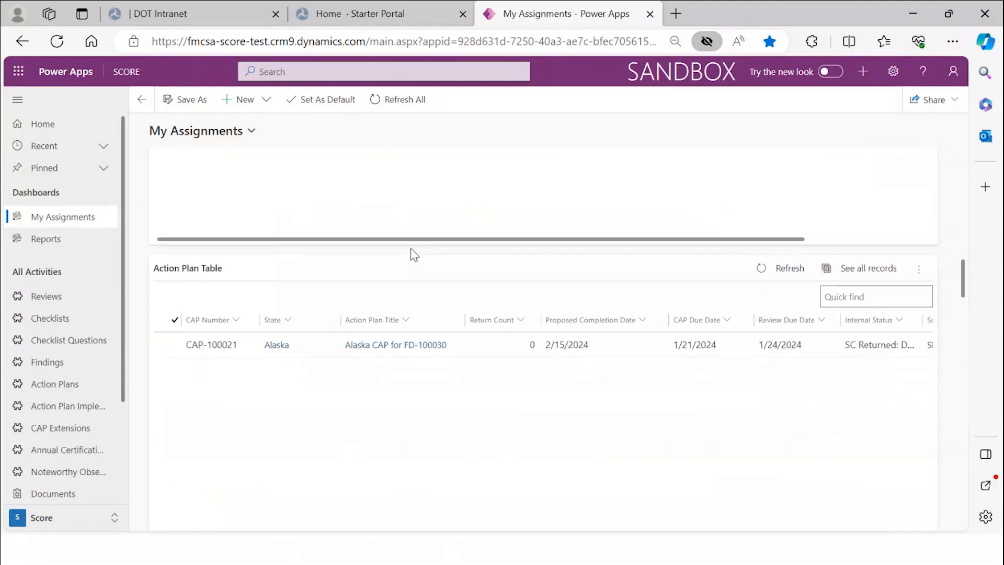
scroll(398, 248, "down", 6)
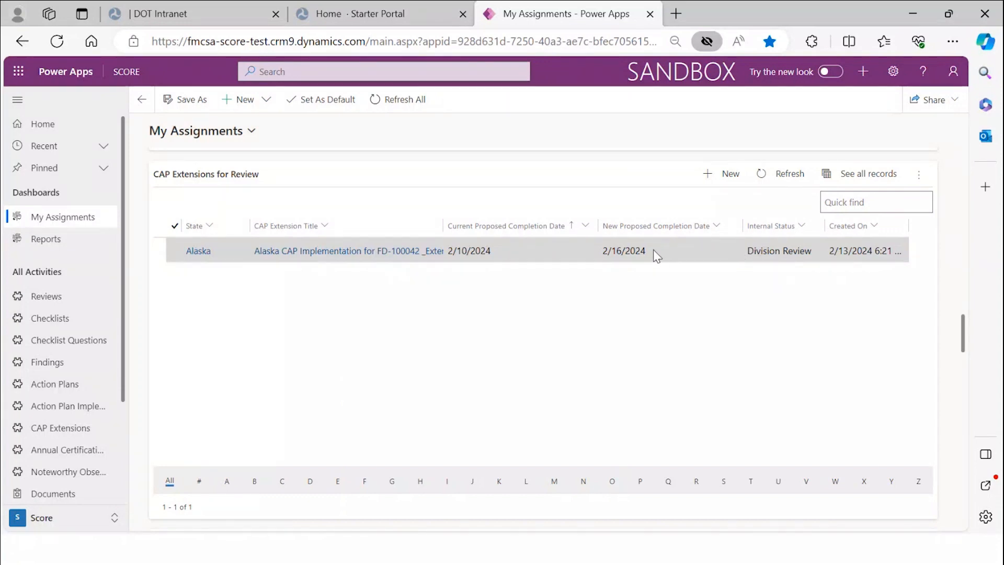
- Open the Alaska CAP extension record and show its Review Status details
left_click(538, 247)
double_click(538, 248)
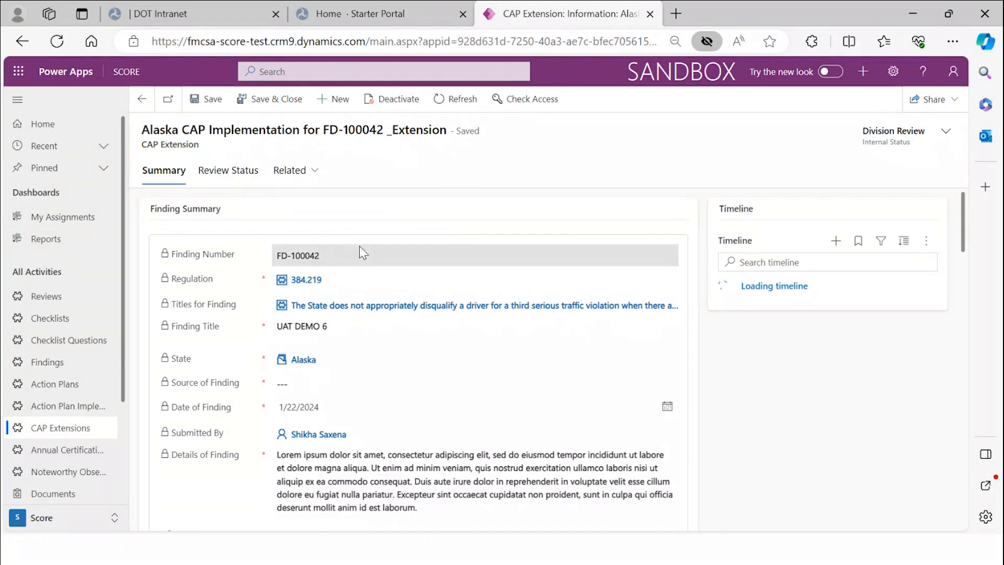
left_click(250, 178)
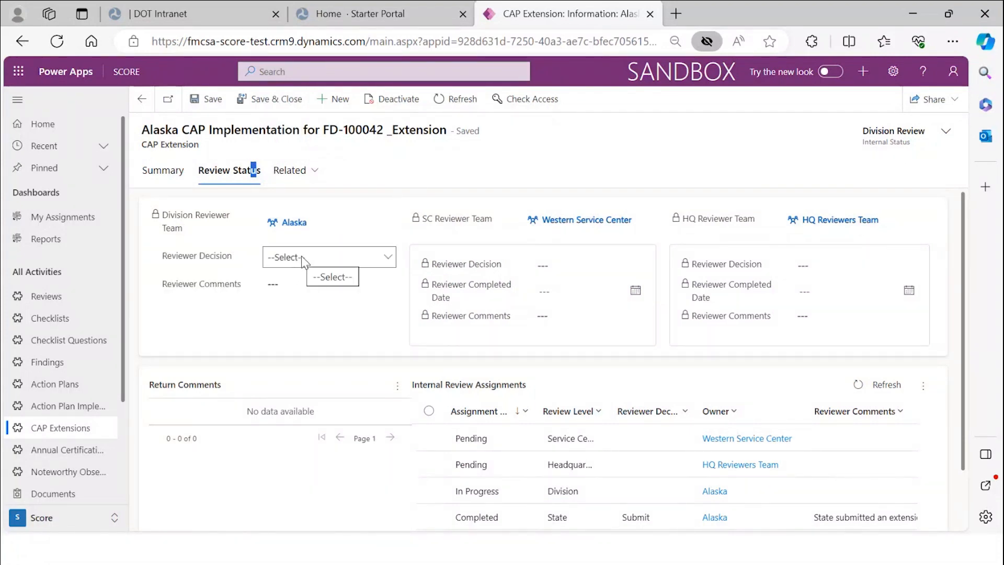
- Set the Division Reviewer Decision to Approve and save the record
left_click(302, 256)
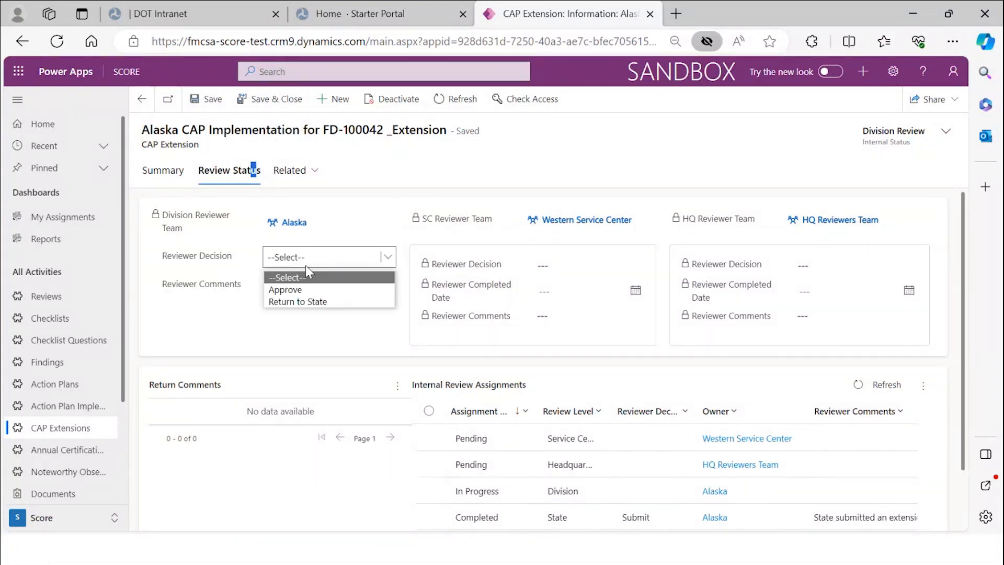
left_click(303, 296)
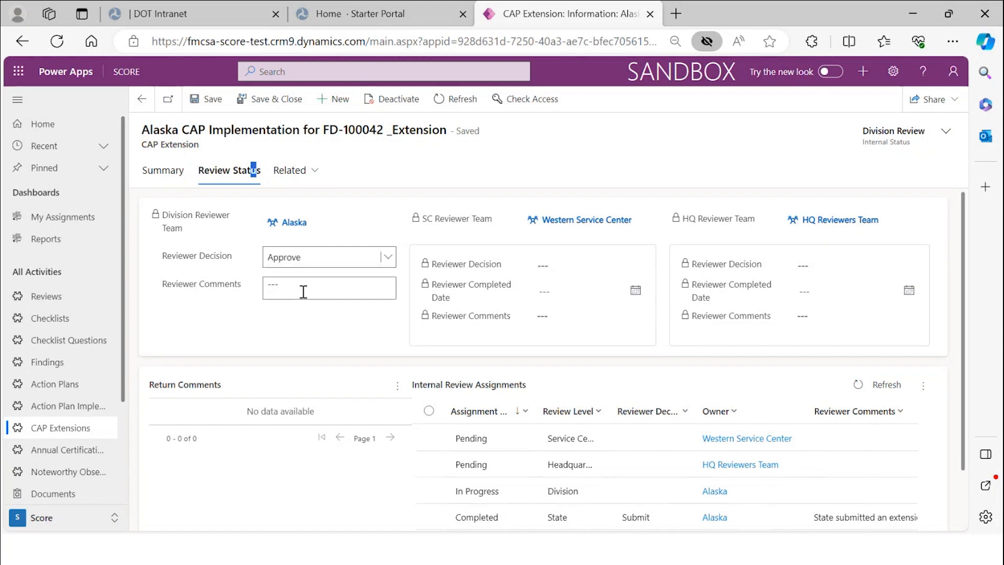
left_click(303, 288)
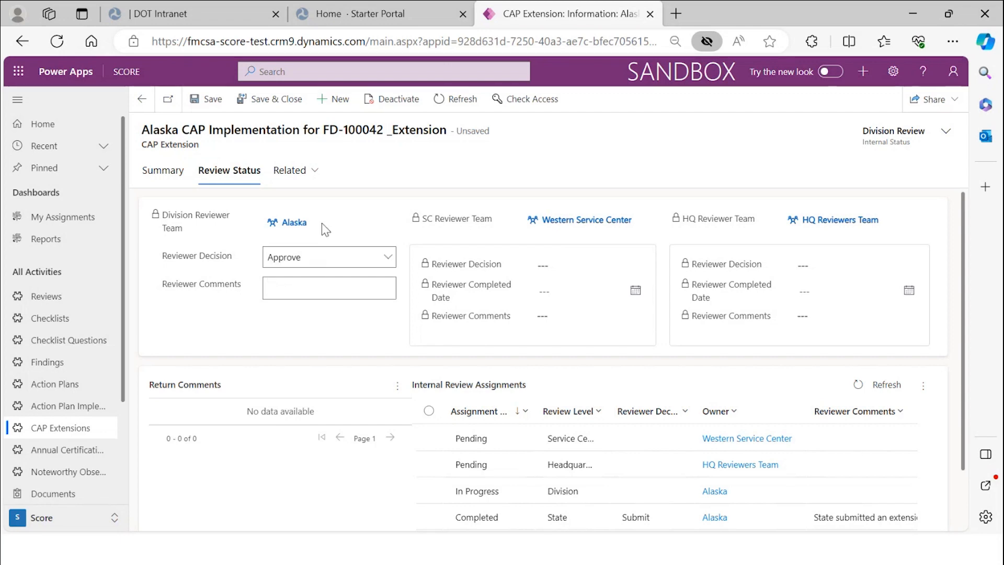
left_click(212, 102)
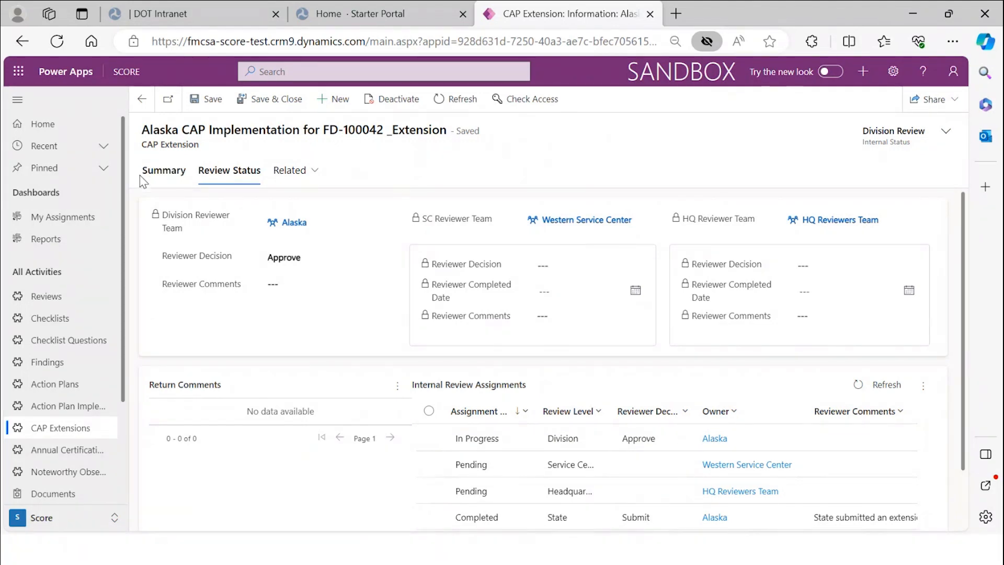
left_click(156, 173)
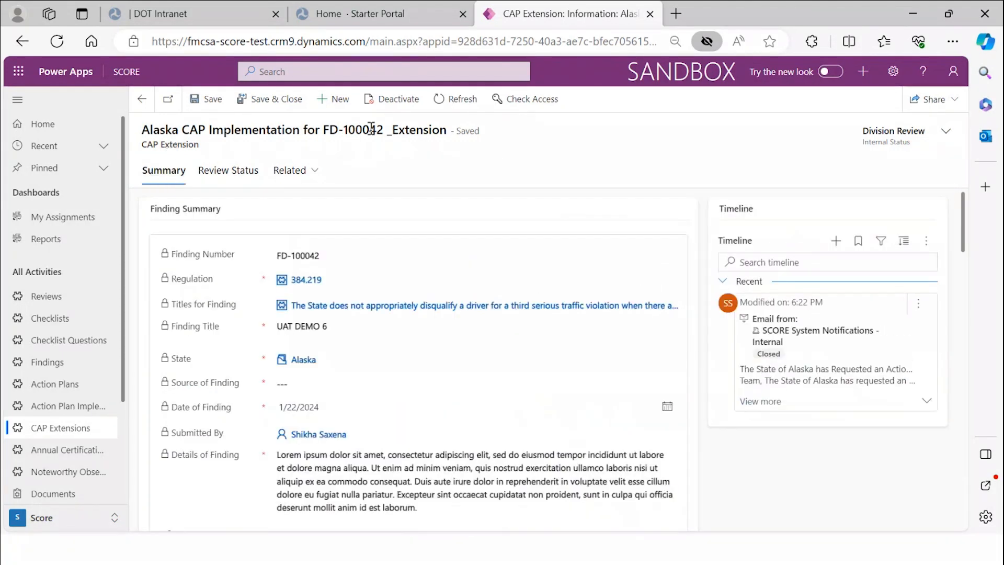
- Refresh and re-save the extension until Internal Status changes from Division Review to SC Review
left_click(460, 102)
left_click(463, 100)
left_click(258, 173)
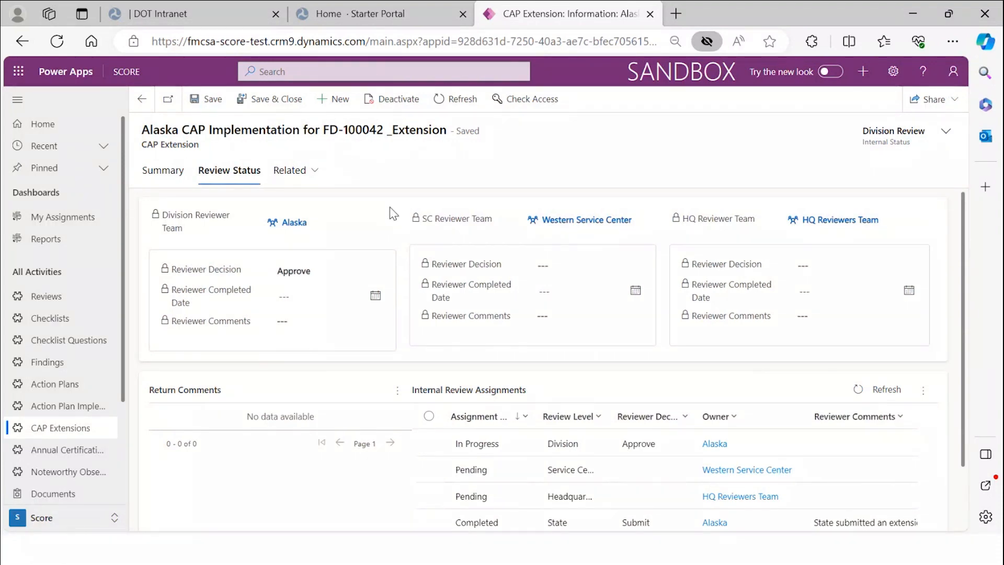
left_click(208, 107)
left_click(180, 172)
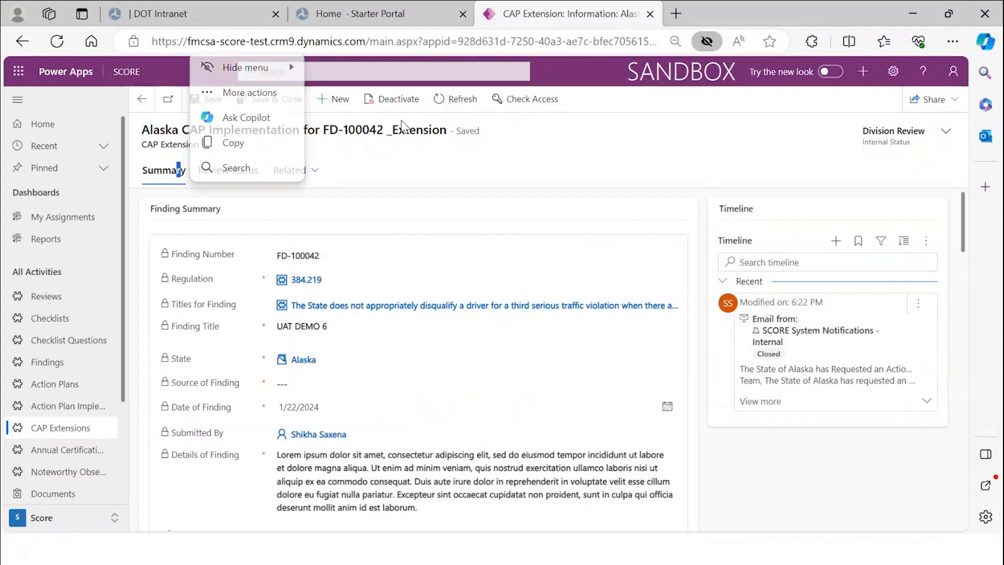
left_click(463, 99)
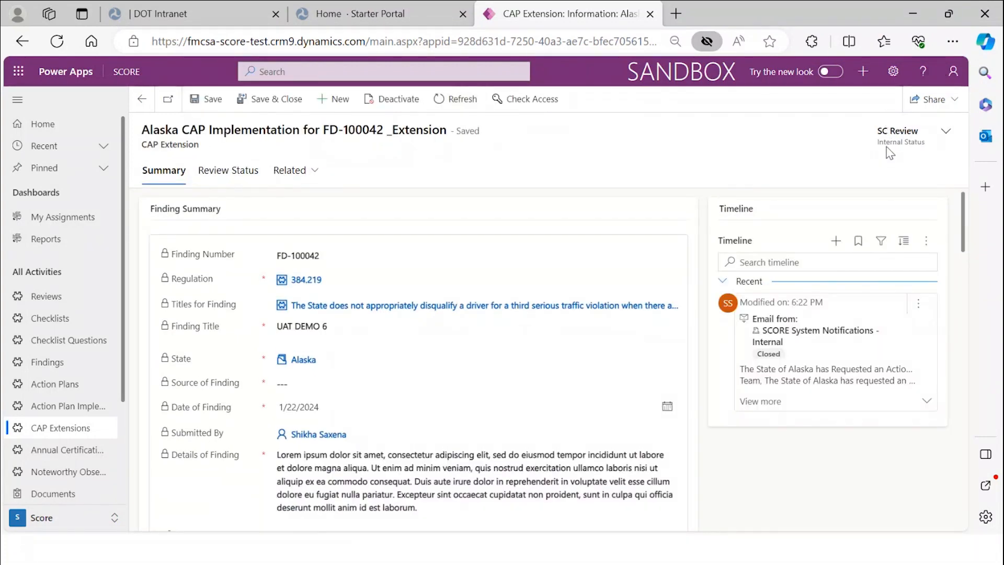
left_click_drag(897, 131, 922, 137)
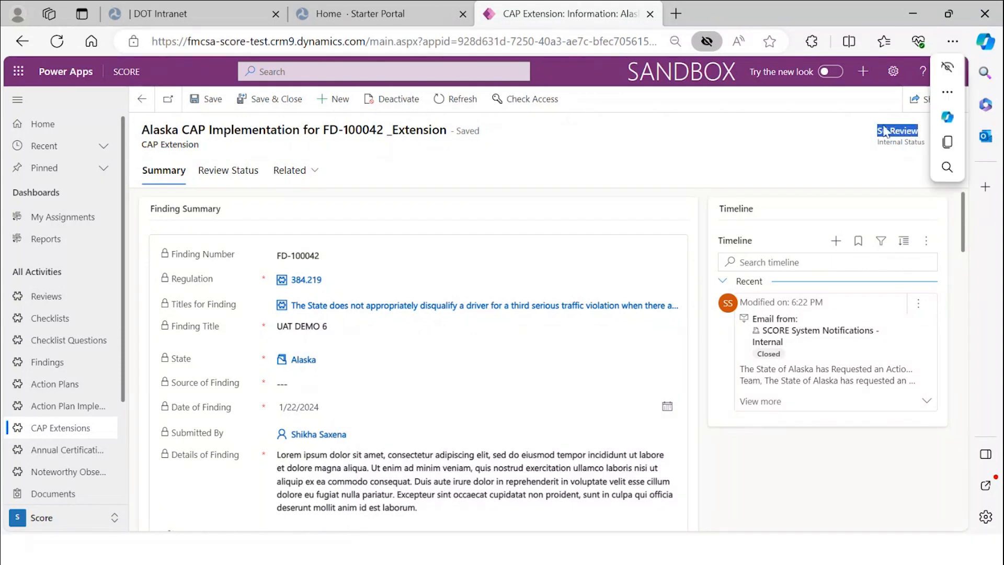
- Set the Service Center Reviewer Decision to Approve and save the extension
left_click(240, 171)
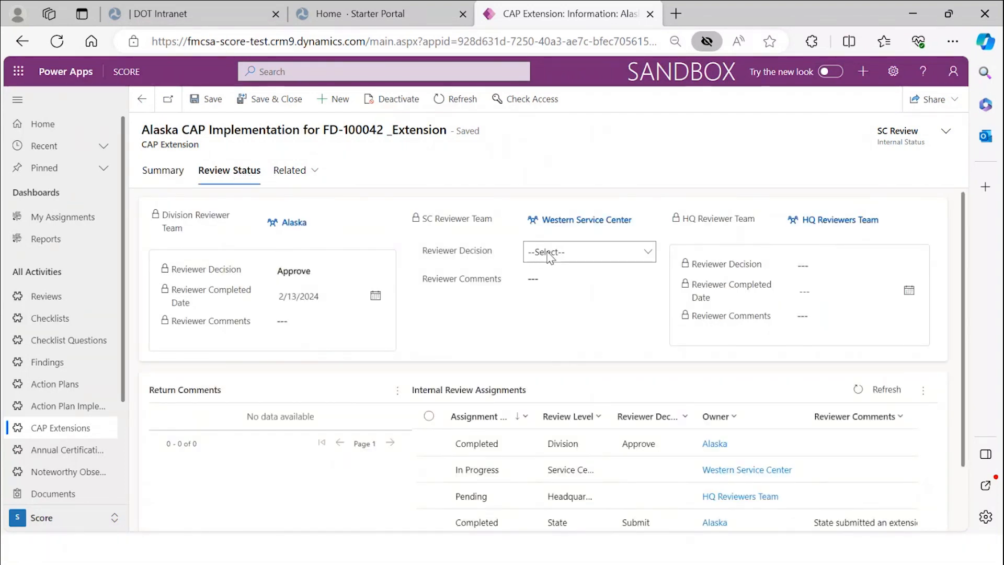
left_click(599, 254)
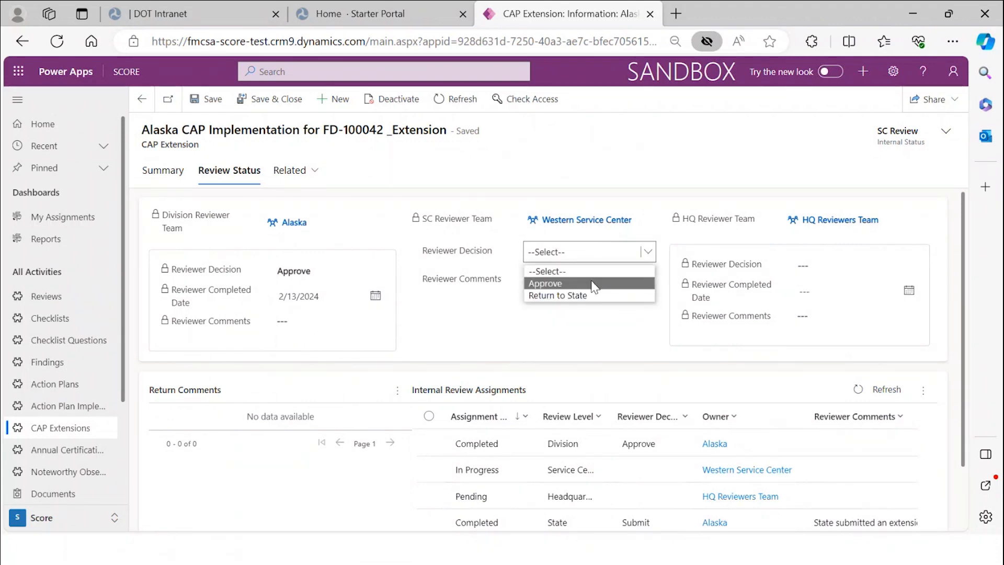
left_click(594, 285)
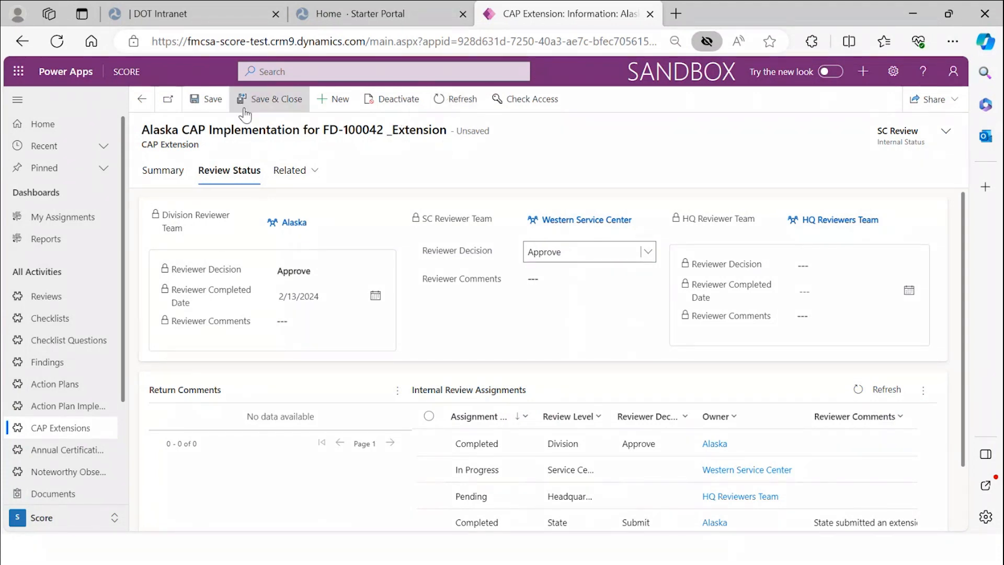
left_click(204, 108)
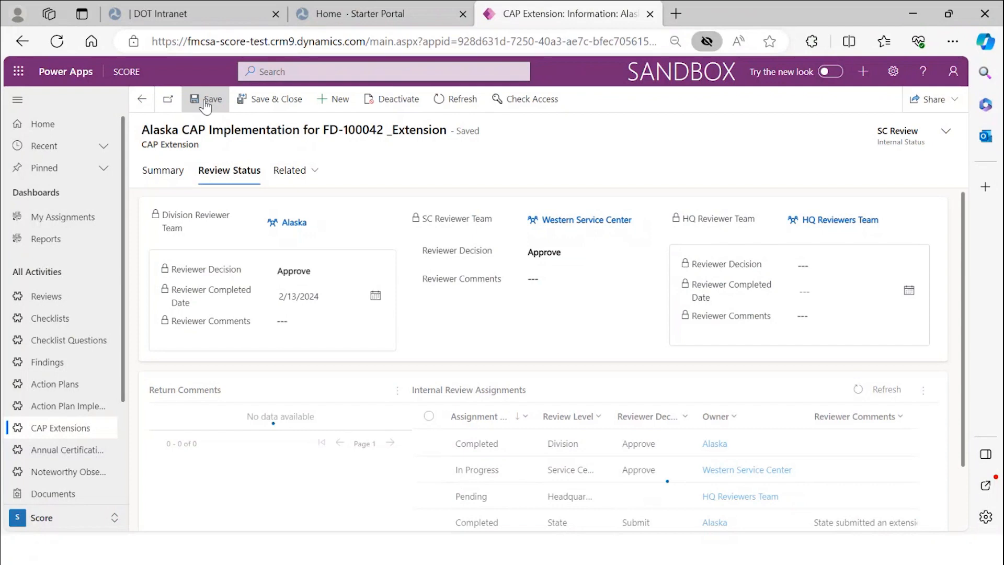
left_click(443, 102)
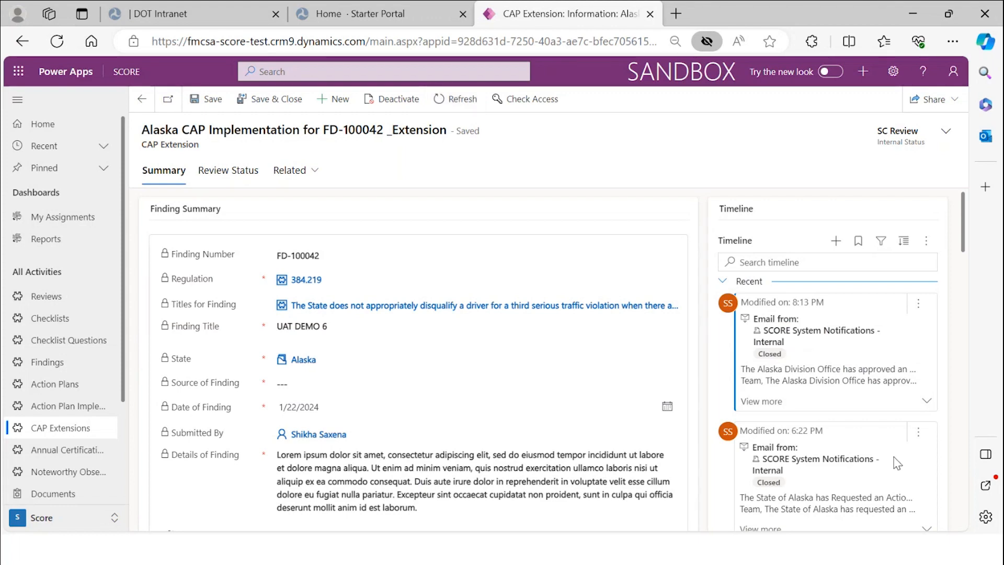
- Refresh the extension, confirm Internal Status reads HQ Review, and view the review decisions
scroll(879, 380, "down", 1)
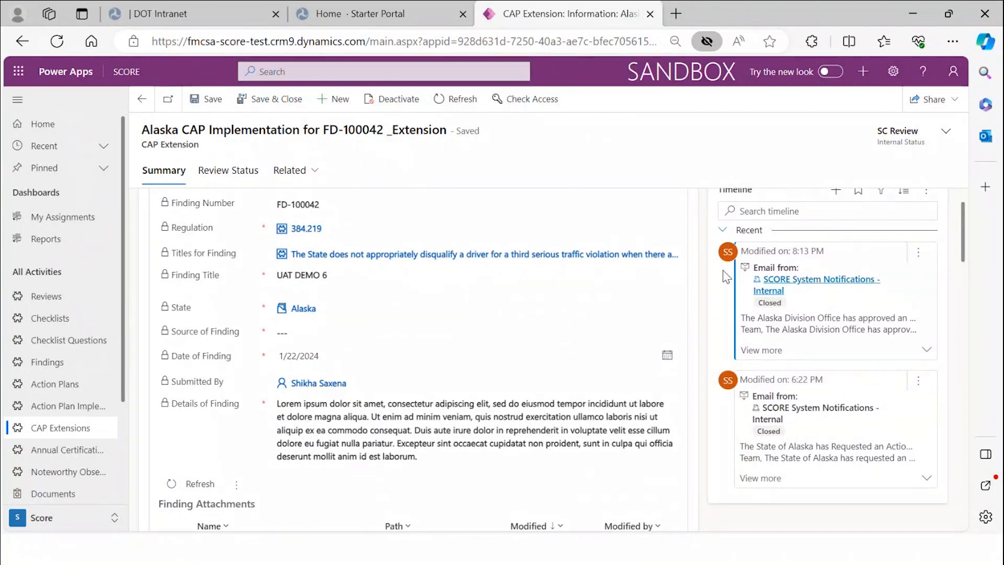
scroll(638, 309, "up", 1)
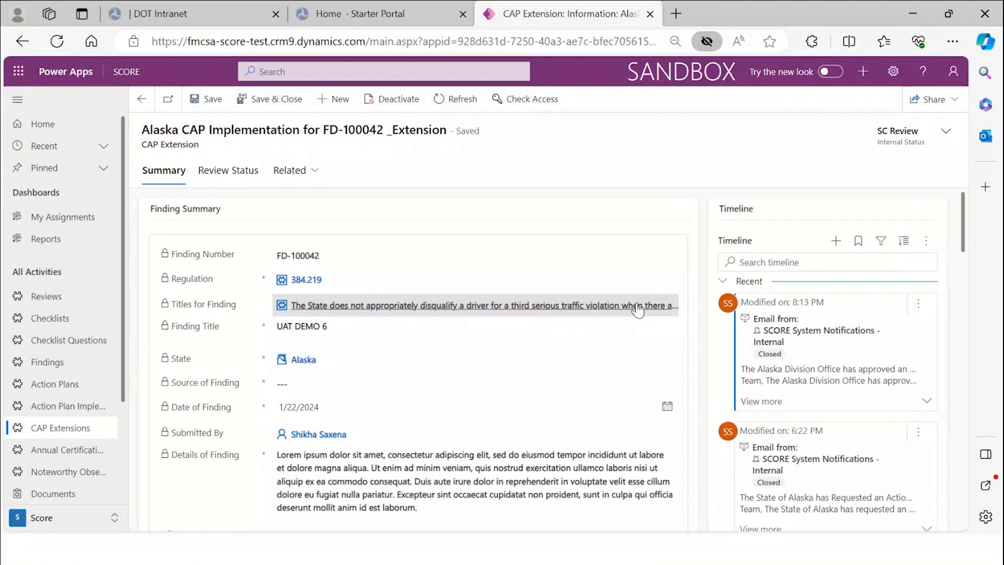
left_click(462, 99)
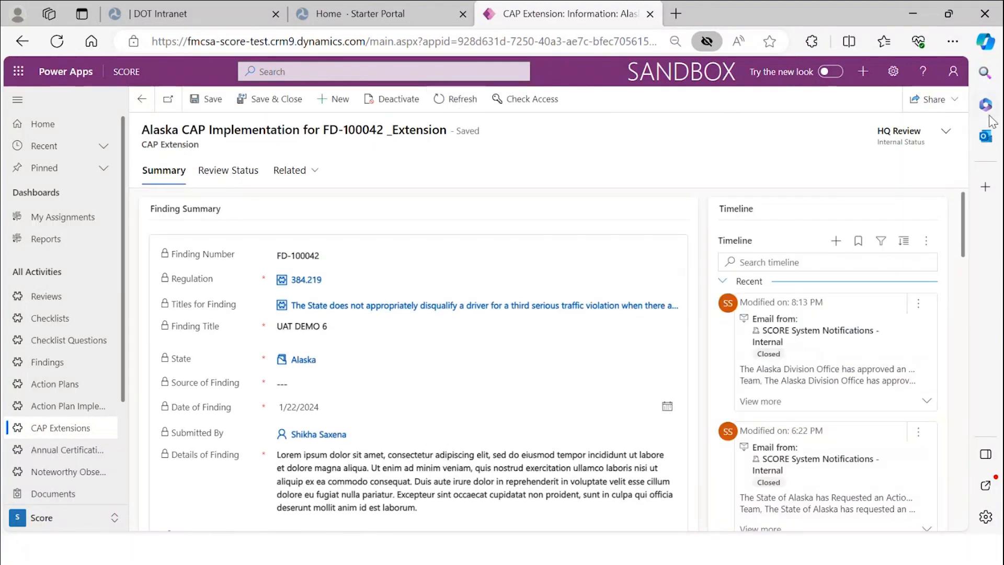
left_click_drag(877, 131, 926, 141)
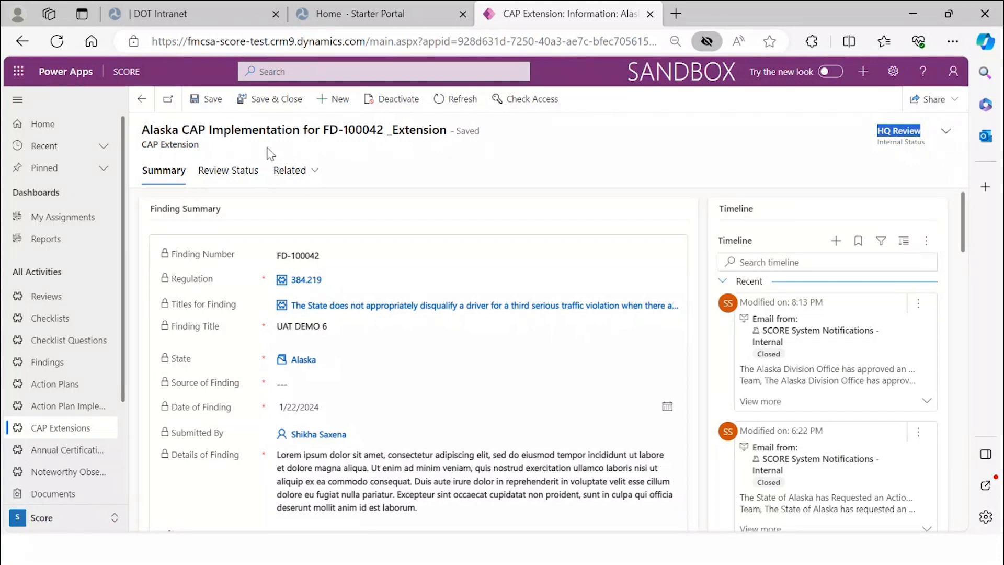
left_click(255, 178)
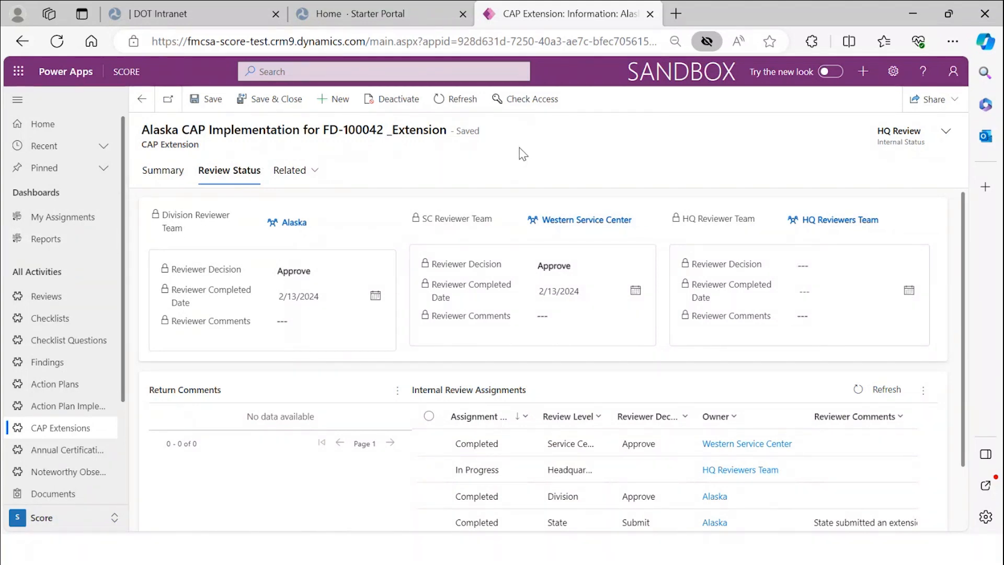
- Refresh the record and recheck each team's reviewer decision for the HQ review step
left_click(446, 101)
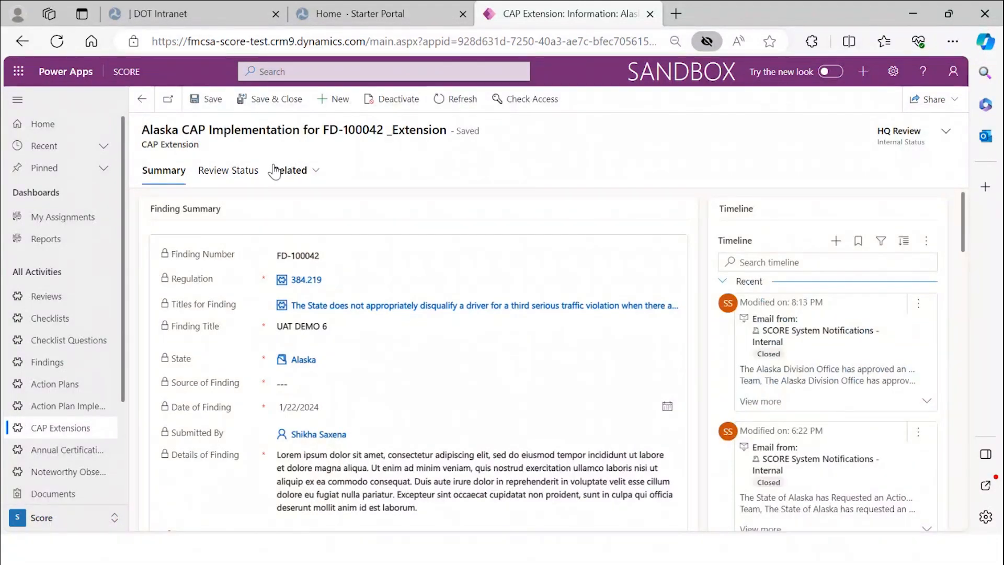
left_click(253, 174)
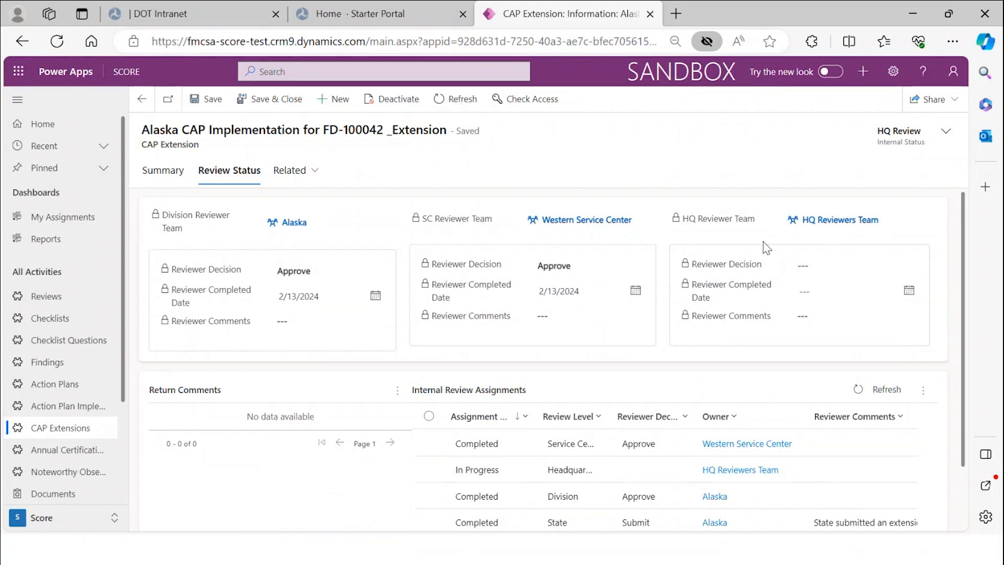
left_click(466, 106)
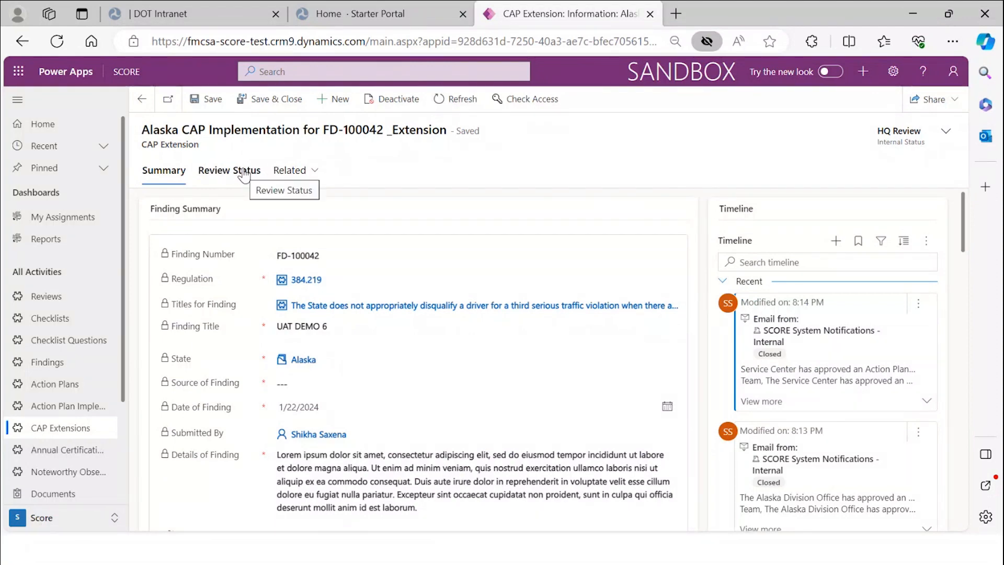
left_click(244, 174)
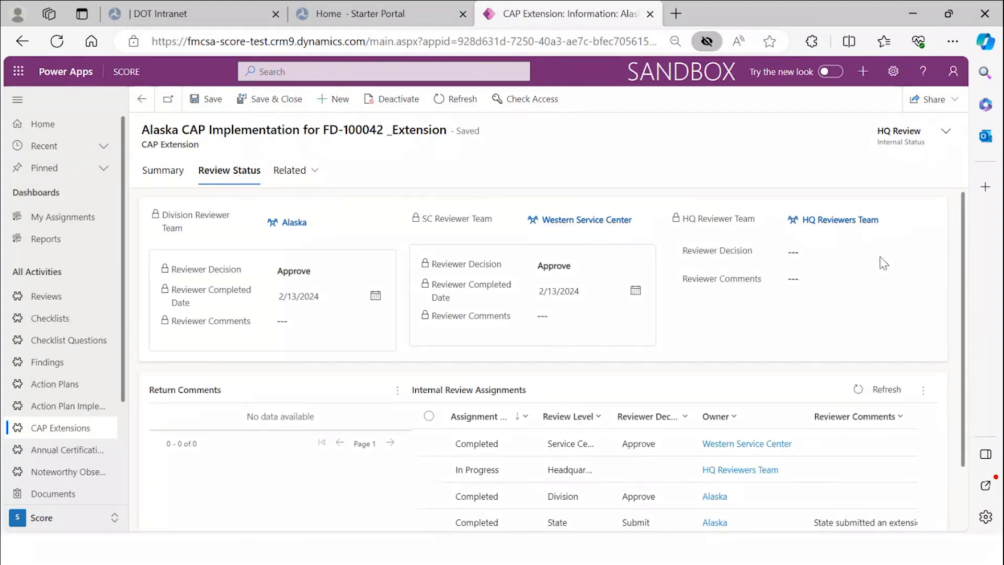
- Set the HQ Reviewer Decision to Approve and save the extension
left_click(848, 257)
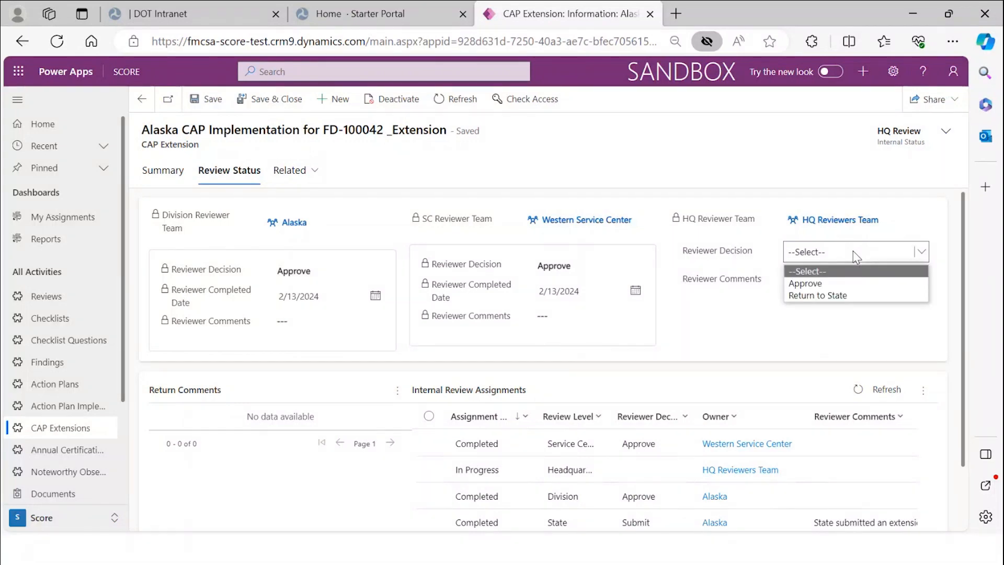
left_click(848, 286)
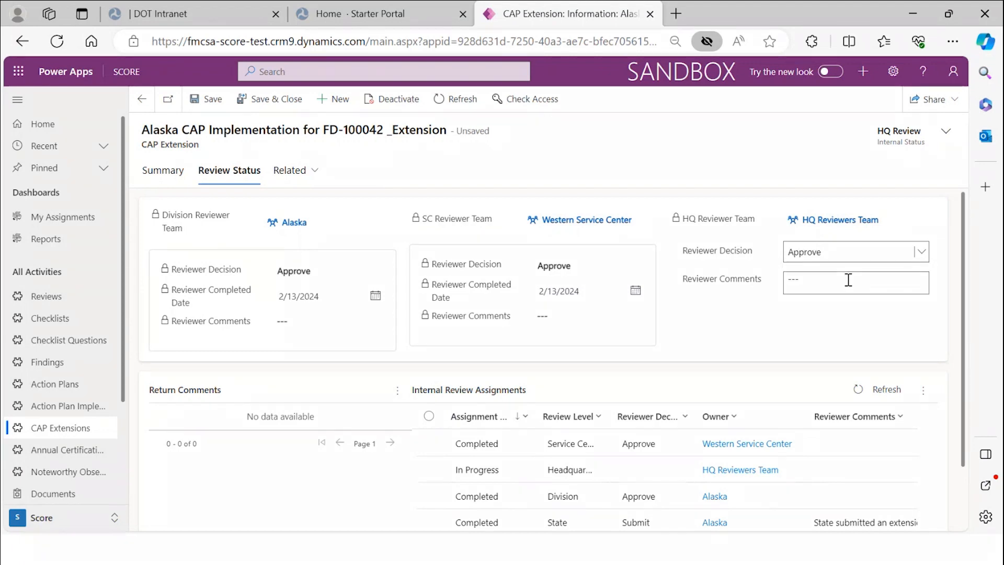
left_click(208, 100)
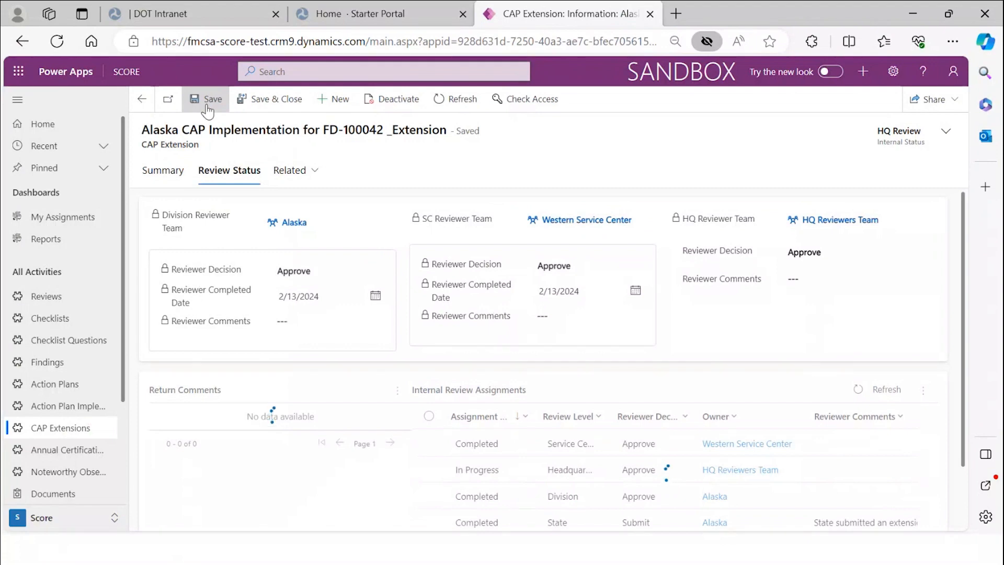
- Refresh the Summary until Internal Status reads Extension Approved
left_click(178, 170)
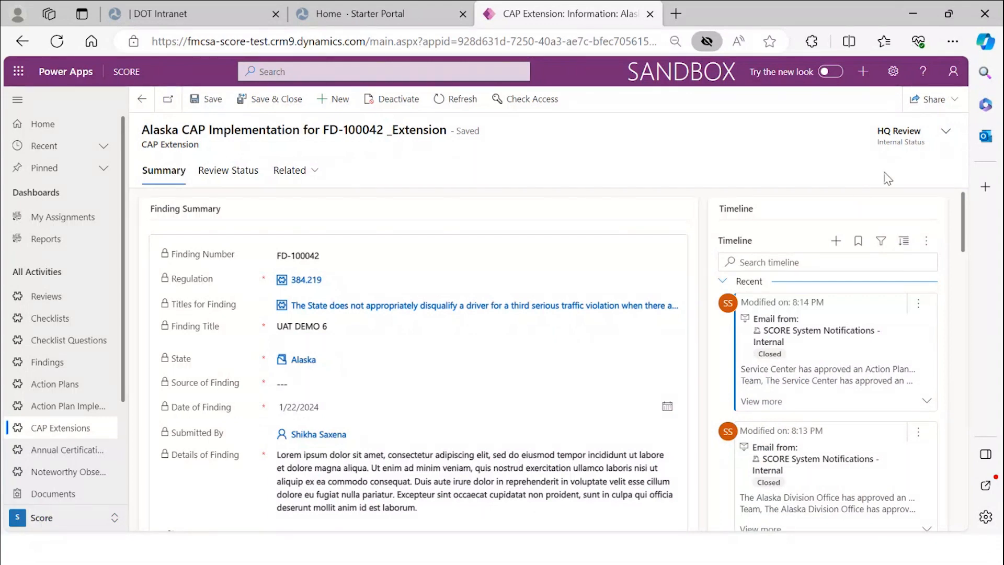
left_click(446, 99)
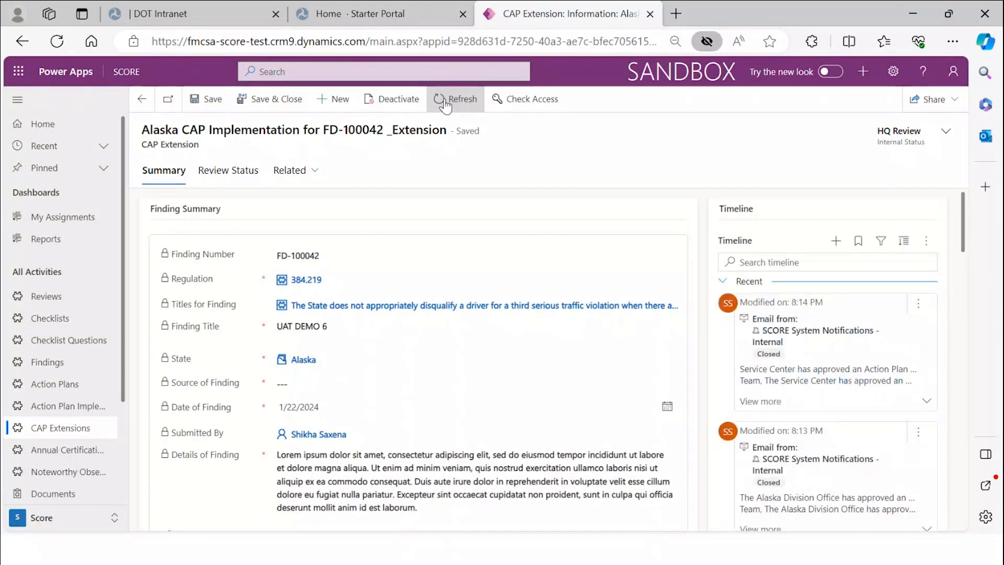
left_click(445, 101)
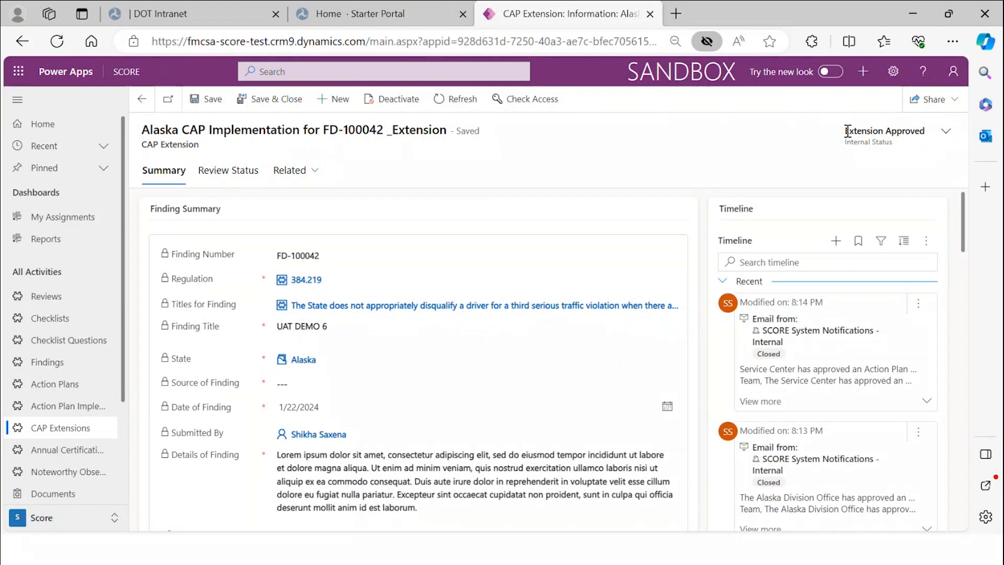
left_click_drag(845, 130, 934, 141)
left_click(831, 138)
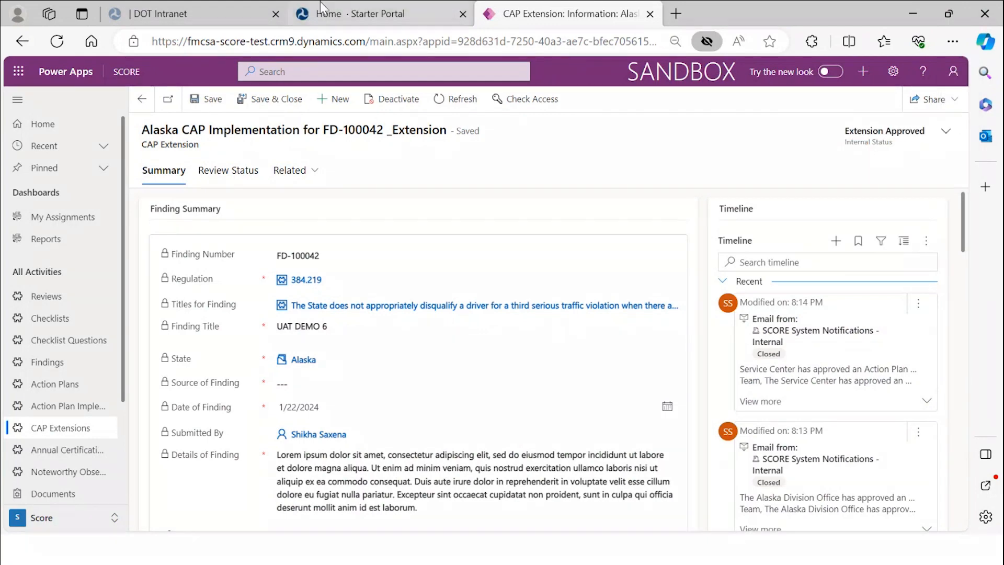
- Reload the Starter Portal and scroll to Active Action Plan Implementations
left_click(351, 15)
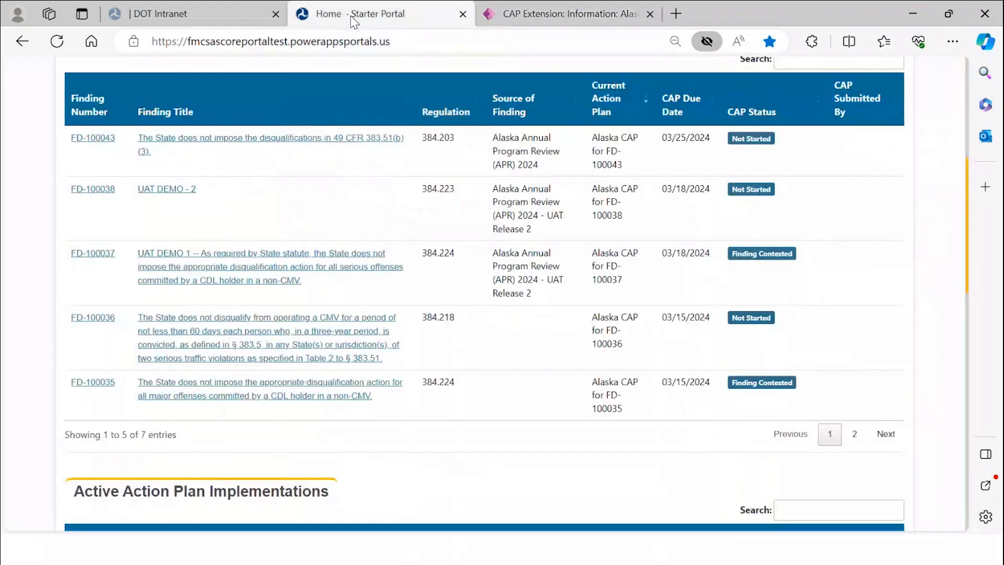
left_click(62, 41)
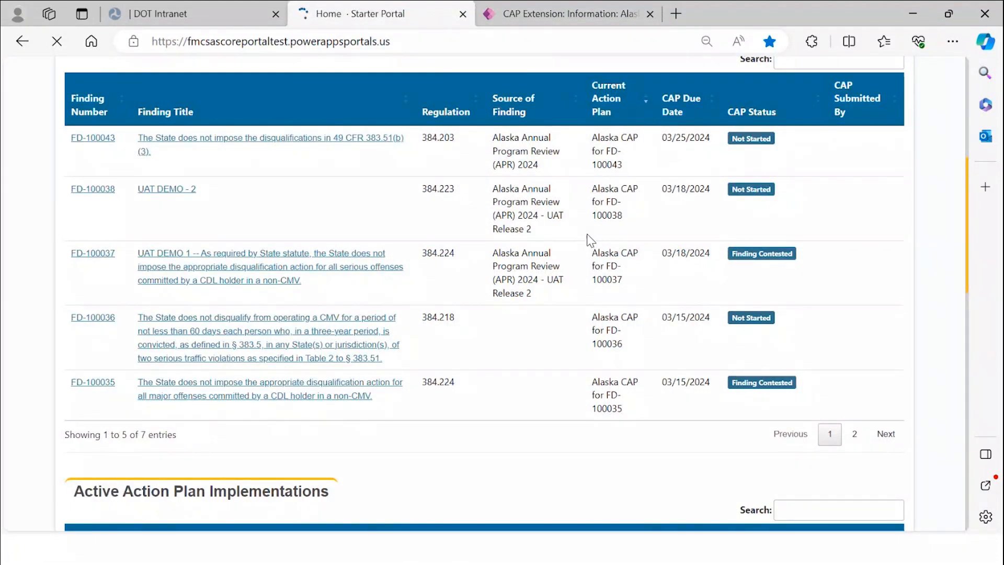
scroll(589, 239, "down", 6)
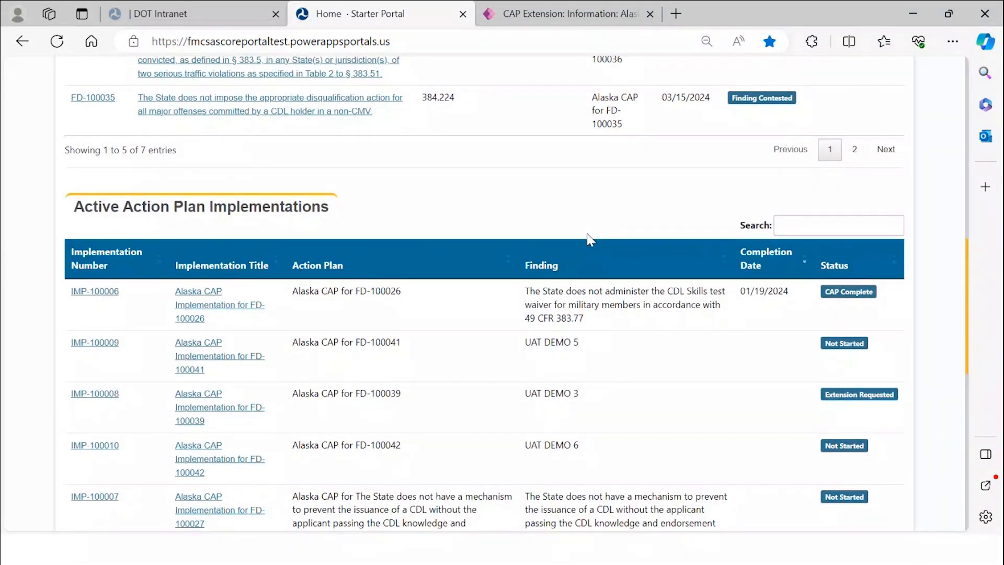
scroll(590, 239, "down", 2)
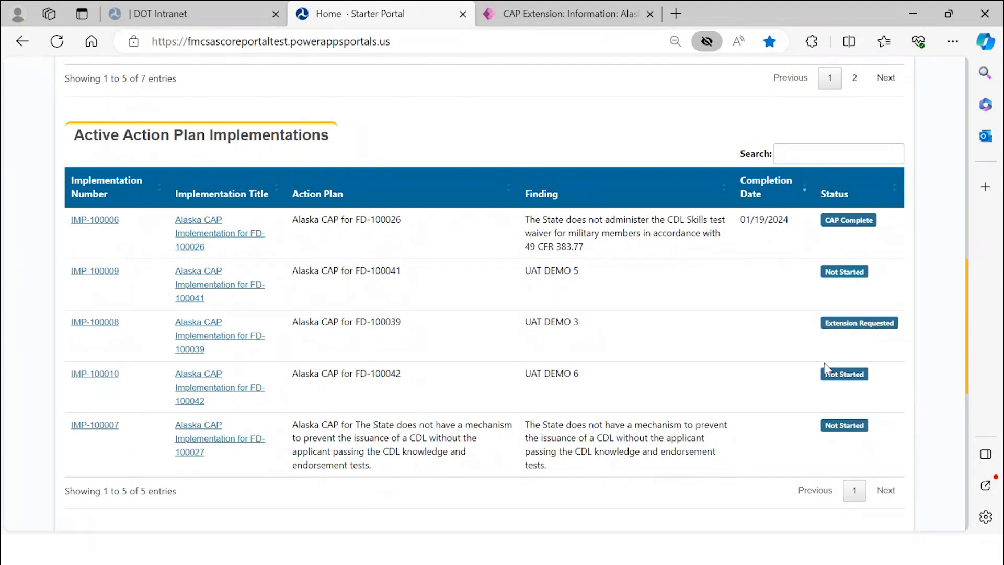
- Open IMP-100010 and check its CAP extension shows Extension Approved, completion 02/16/2024
left_click(117, 377)
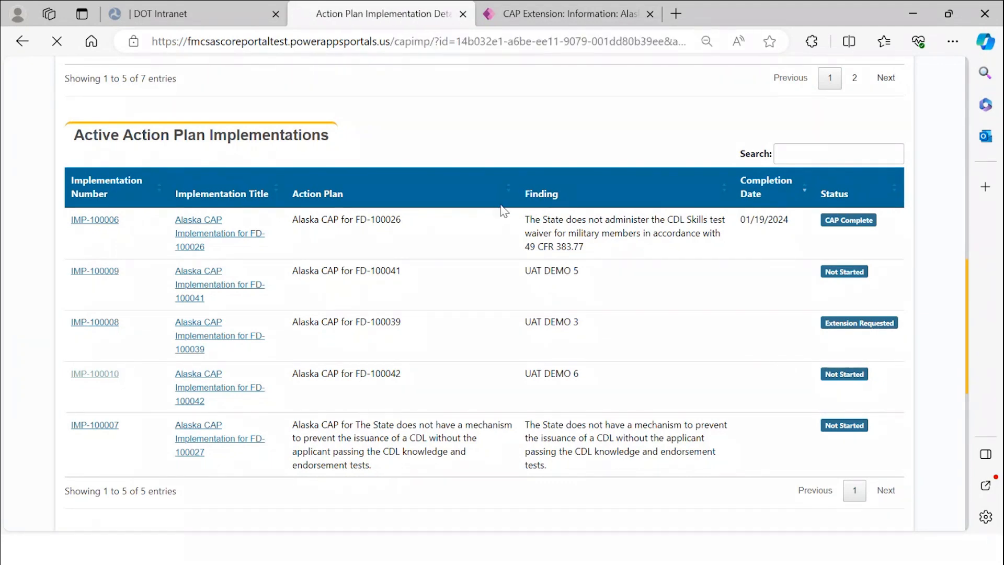
scroll(529, 273, "down", 5)
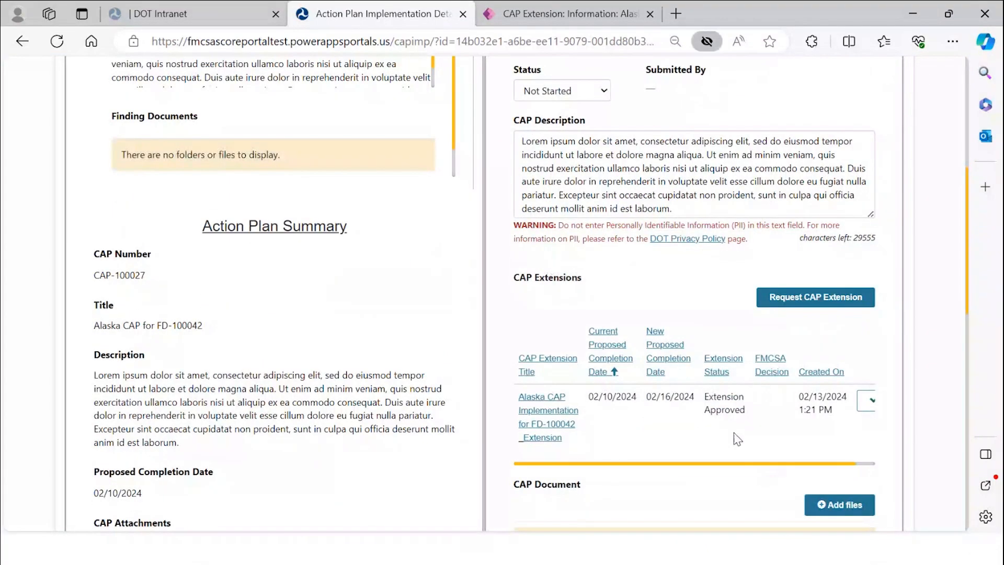
scroll(650, 402, "down", 1)
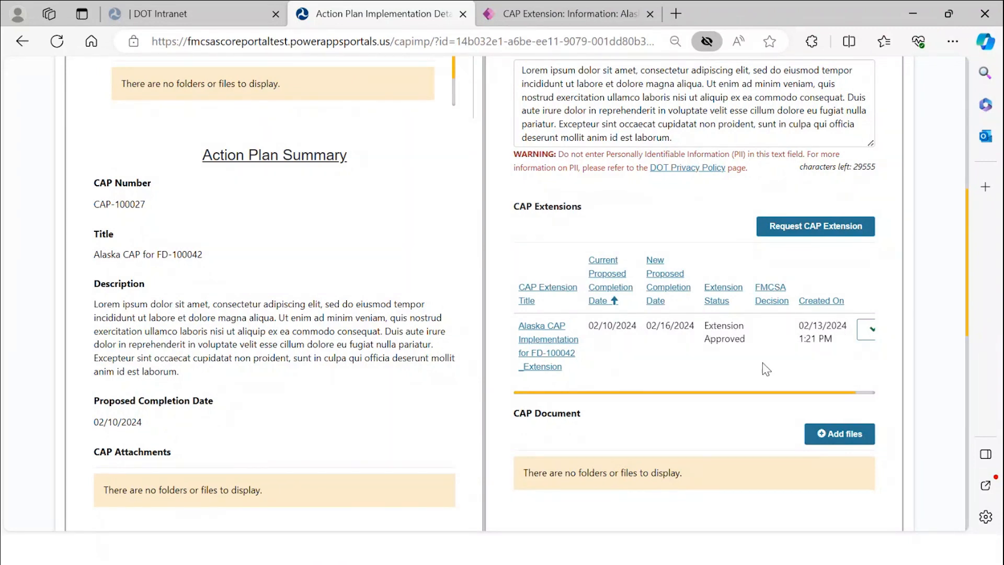
scroll(760, 363, "up", 1)
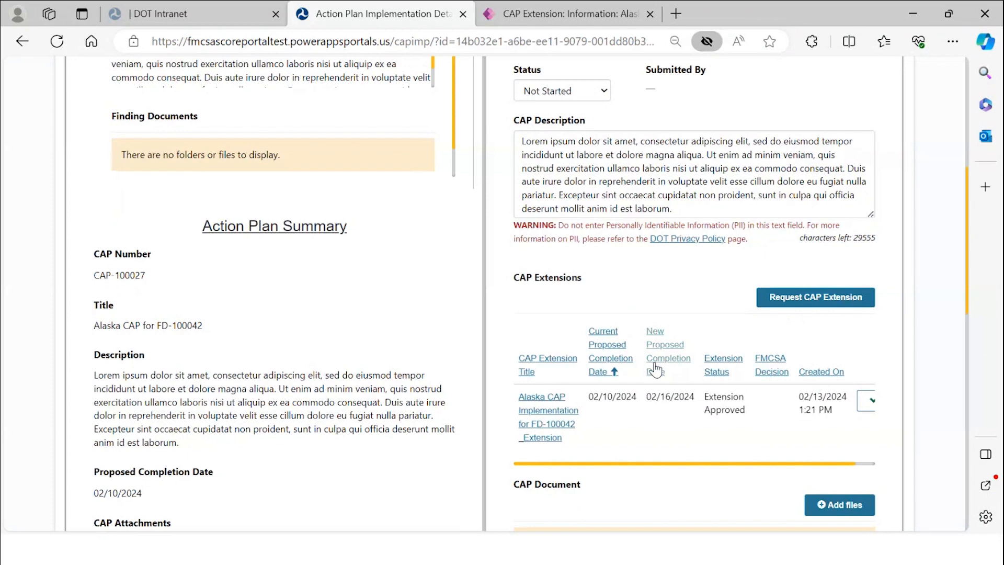
scroll(657, 371, "up", 5)
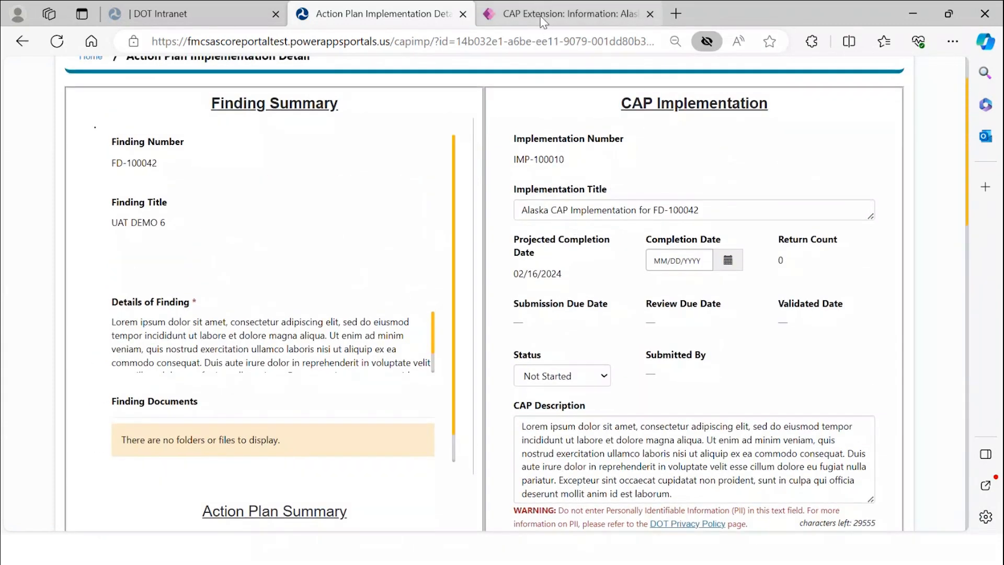
- Return to the Alaska CAP extension record in Power Apps after a glance at the slides
left_click(544, 20)
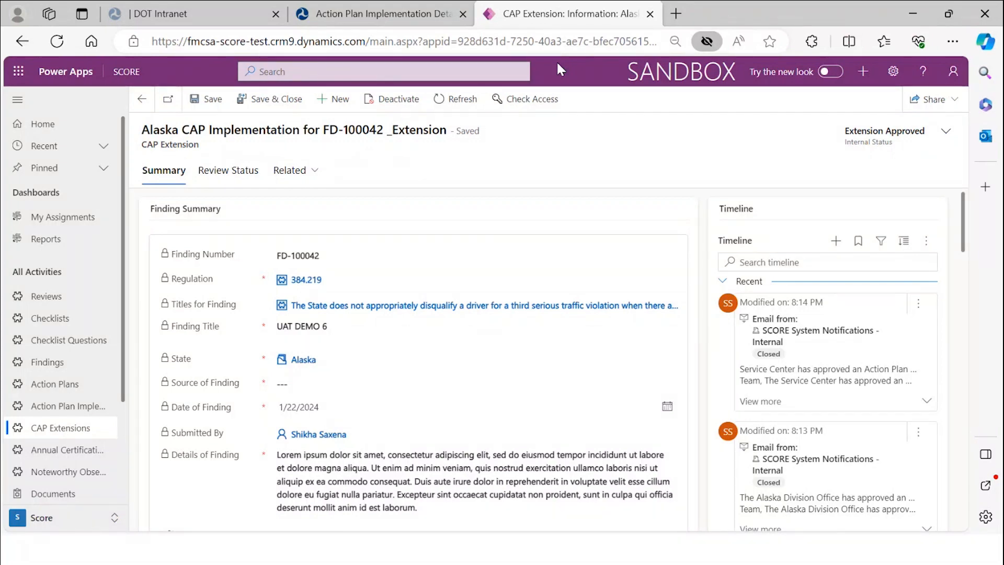
key("alt+Tab")
key("alt+Tab")
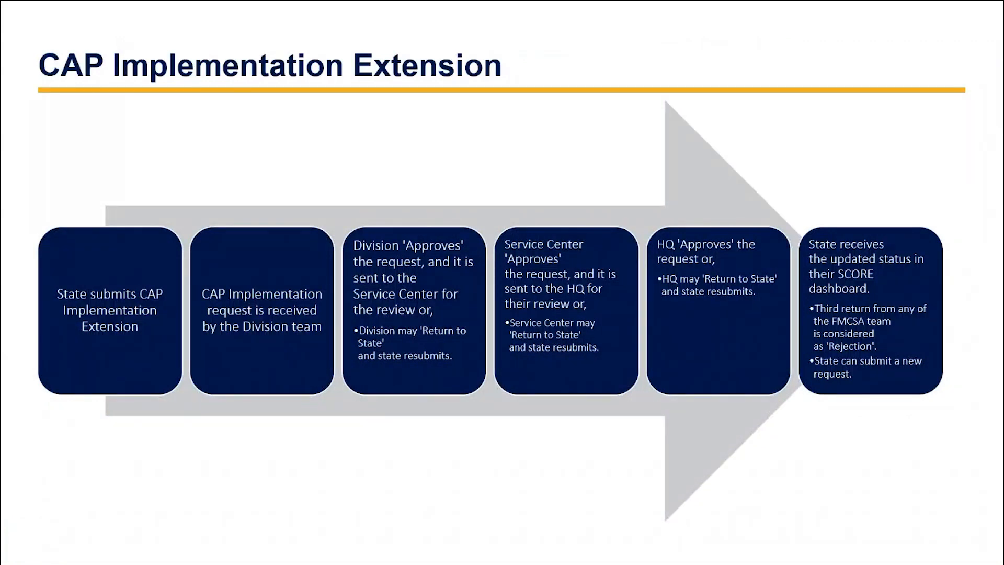
key("alt+Tab")
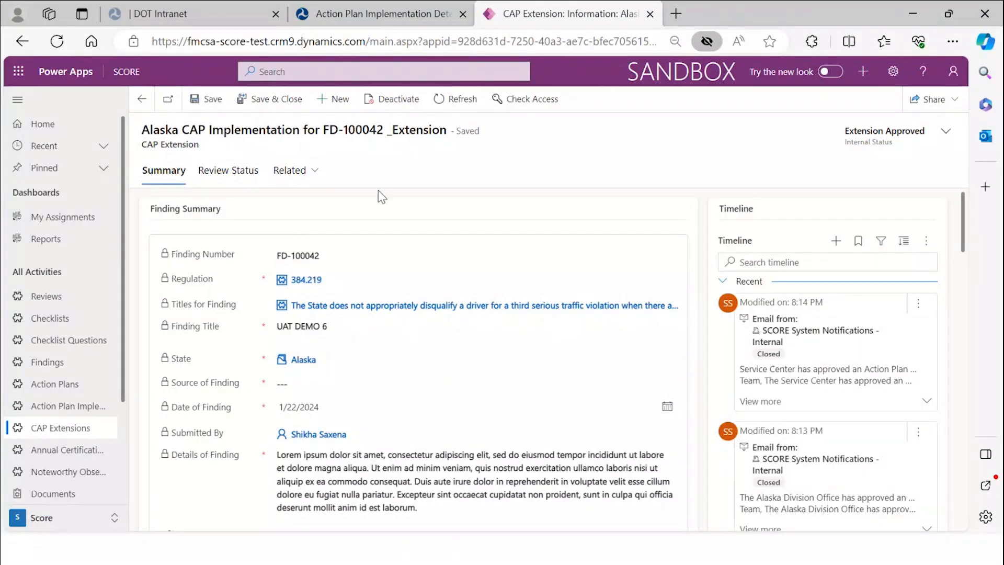
- Review the Division, Service Center and HQ Approve decisions, then advance the slideshow
left_click(232, 181)
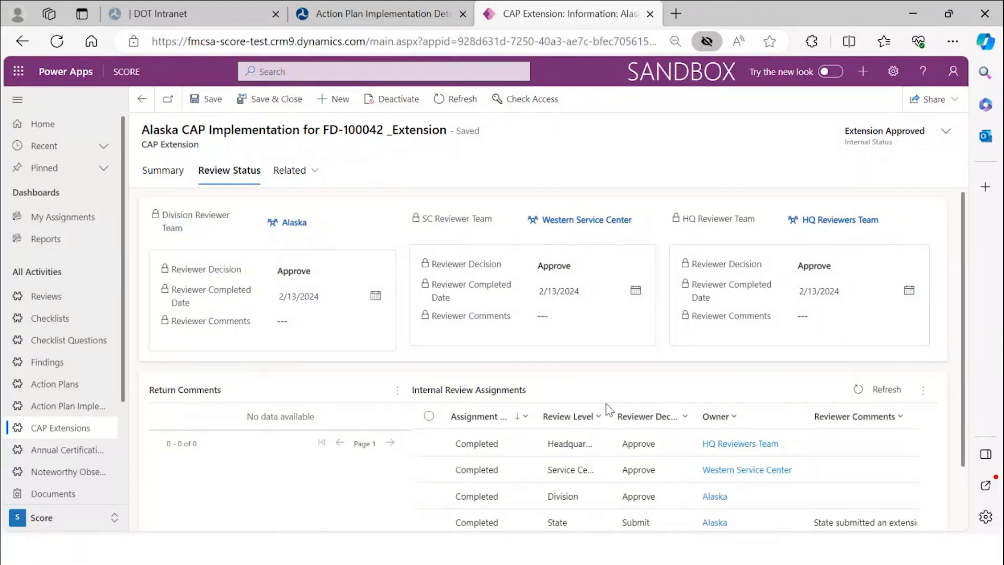
scroll(800, 456, "down", 1)
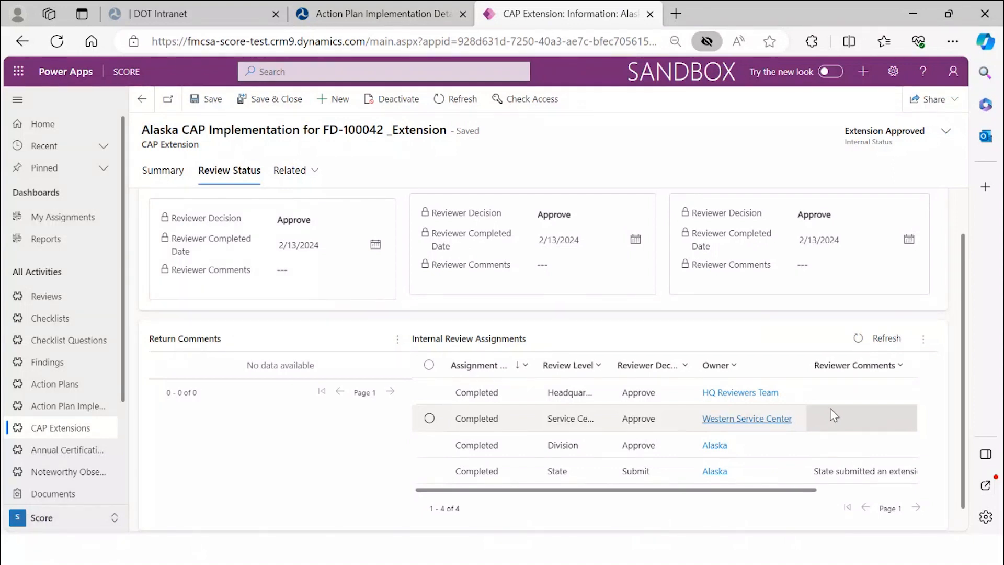
scroll(829, 408, "up", 1)
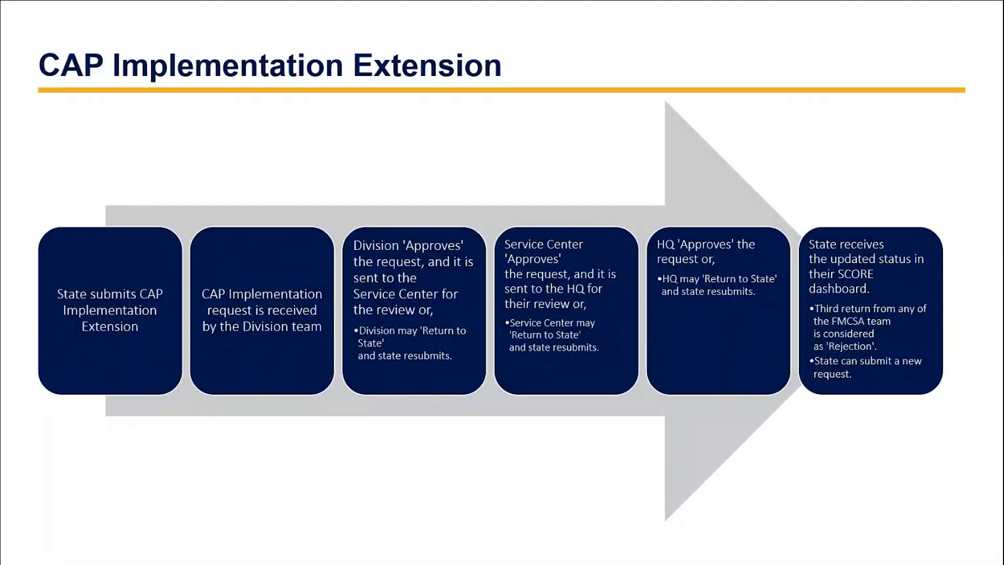
key("Right")
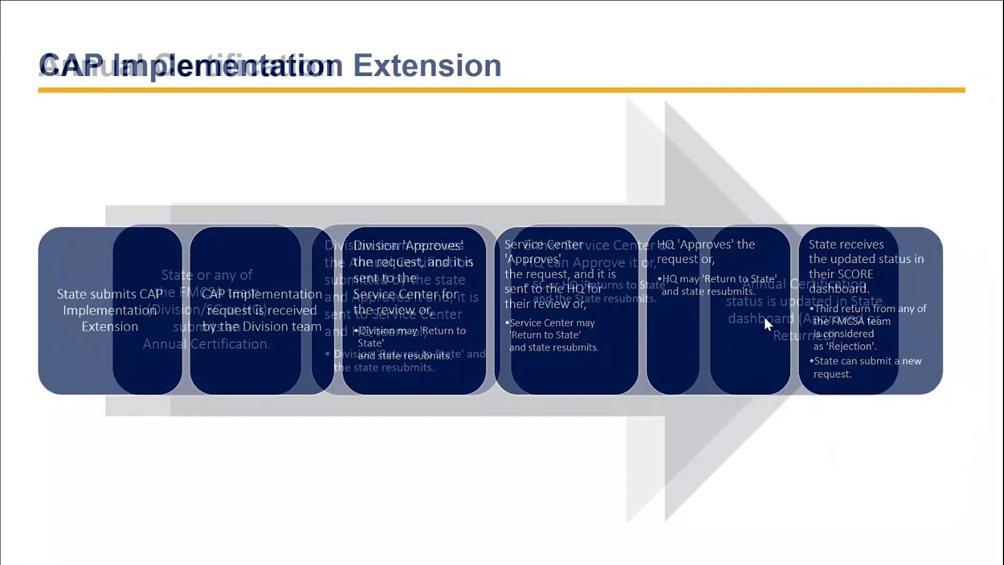
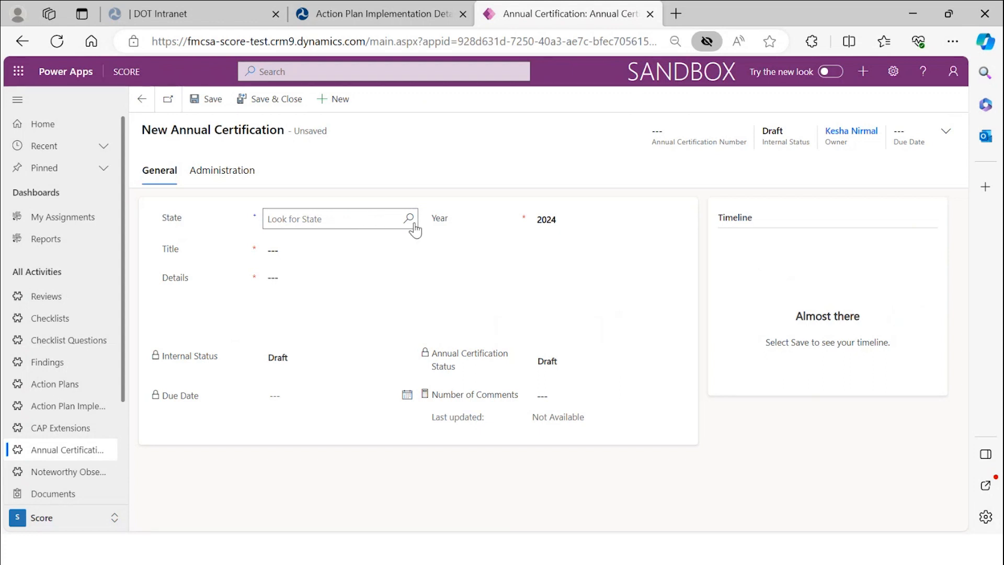
- Set State to Alaska so the Title becomes 'Annual Certification for Alaska 2024', and enter Details 'AC demo'
left_click(409, 224)
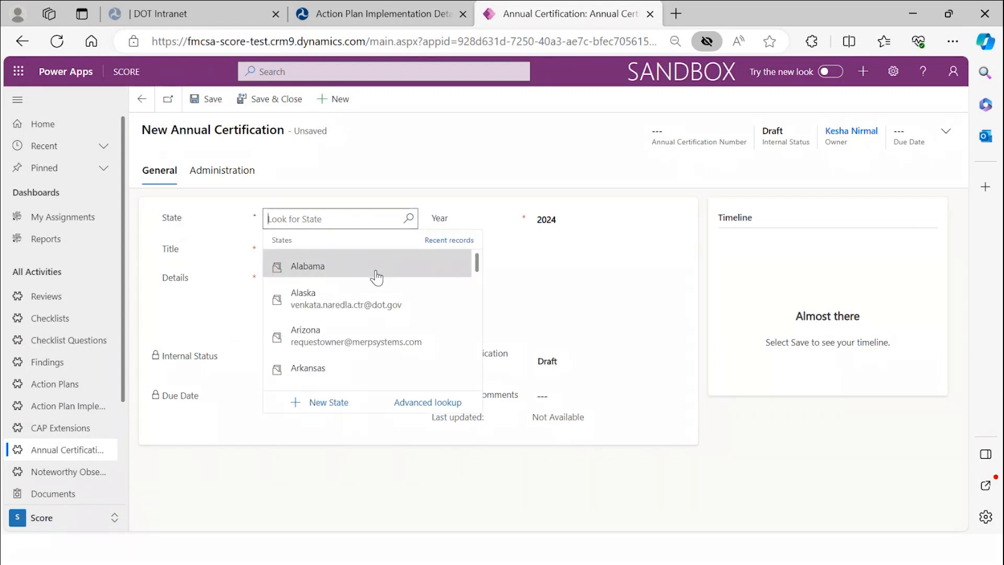
left_click(378, 297)
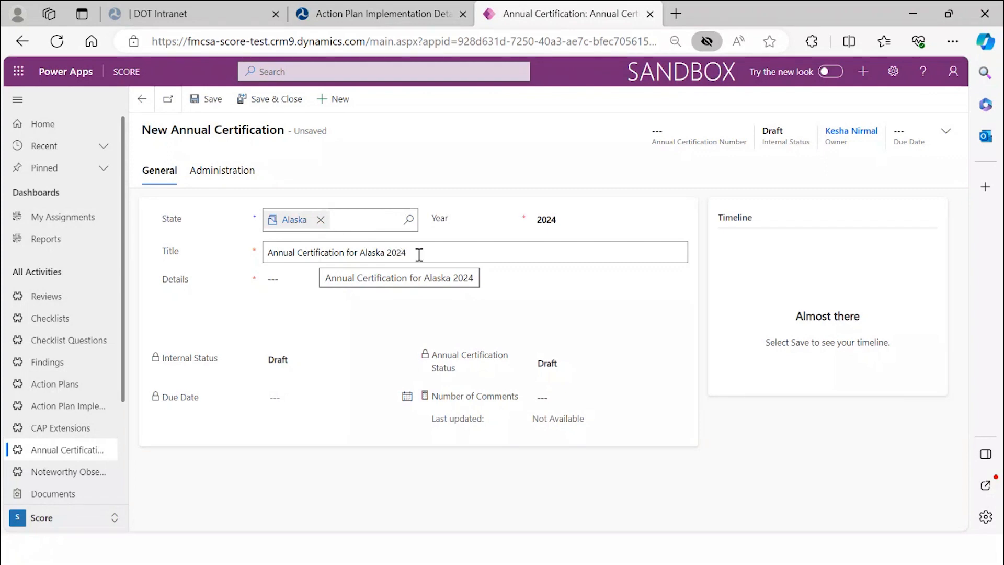
left_click(299, 287)
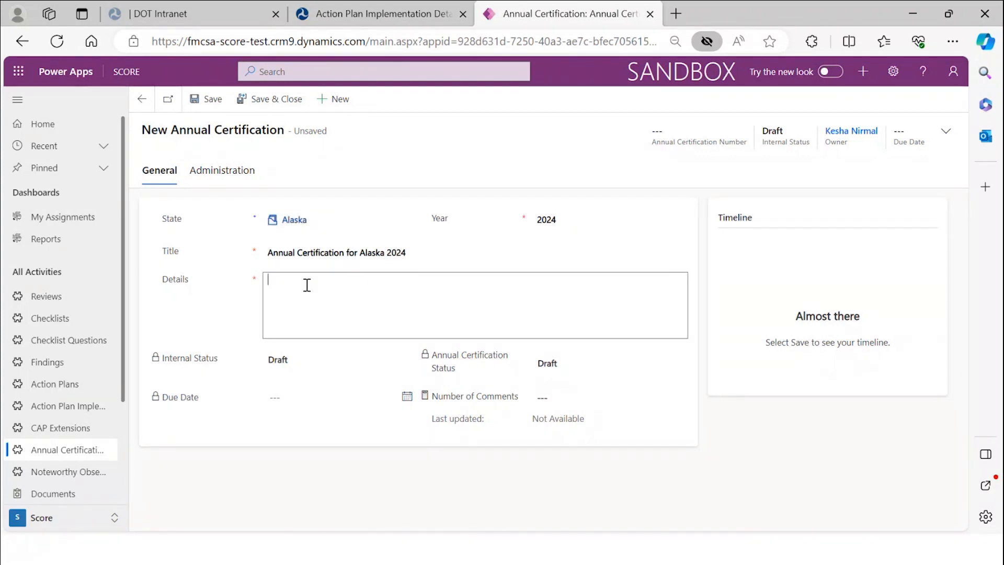
type("AC demo")
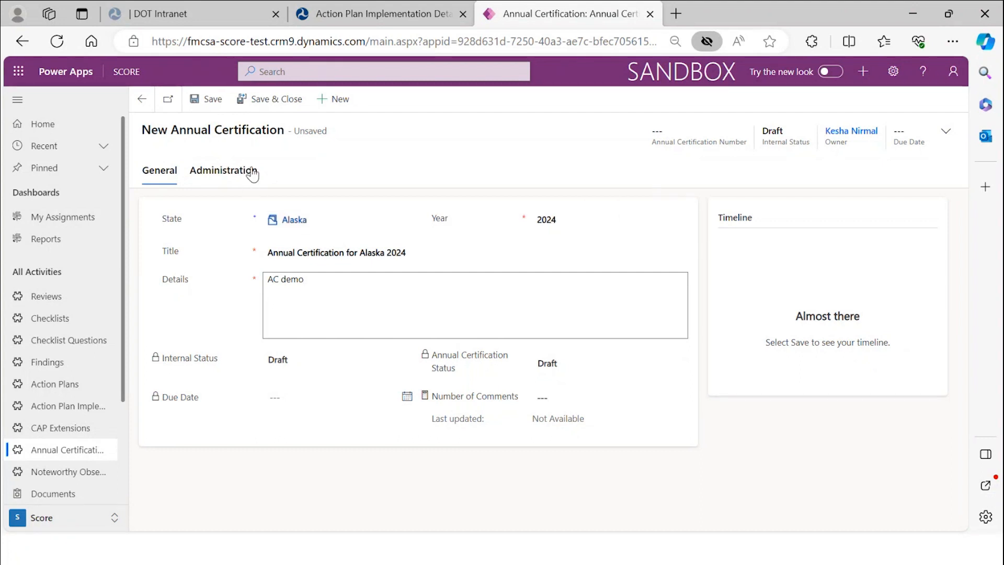
- Save the certification as AC-100026 and submit it for review, confirming the dialog
left_click(211, 101)
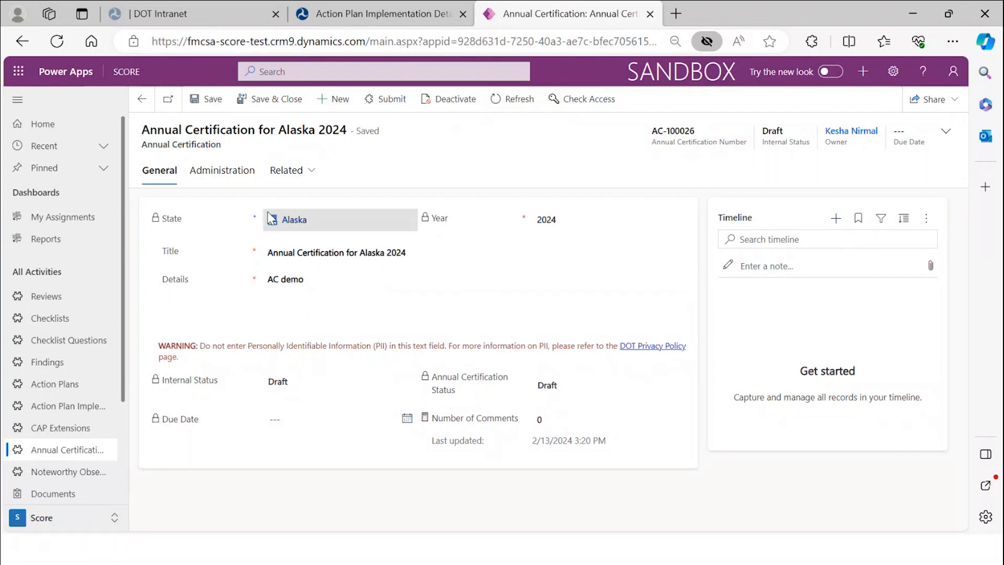
left_click(386, 99)
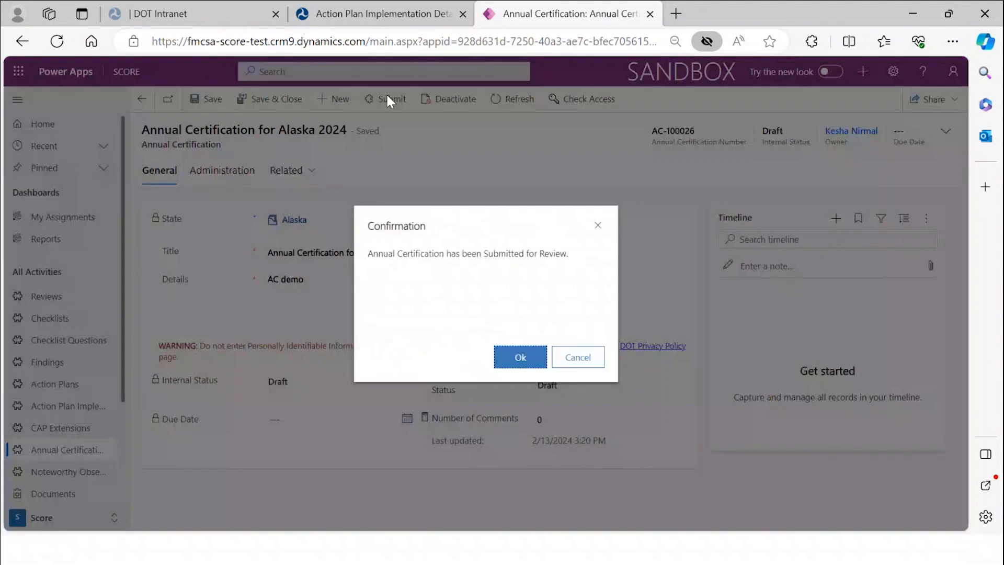
left_click(521, 358)
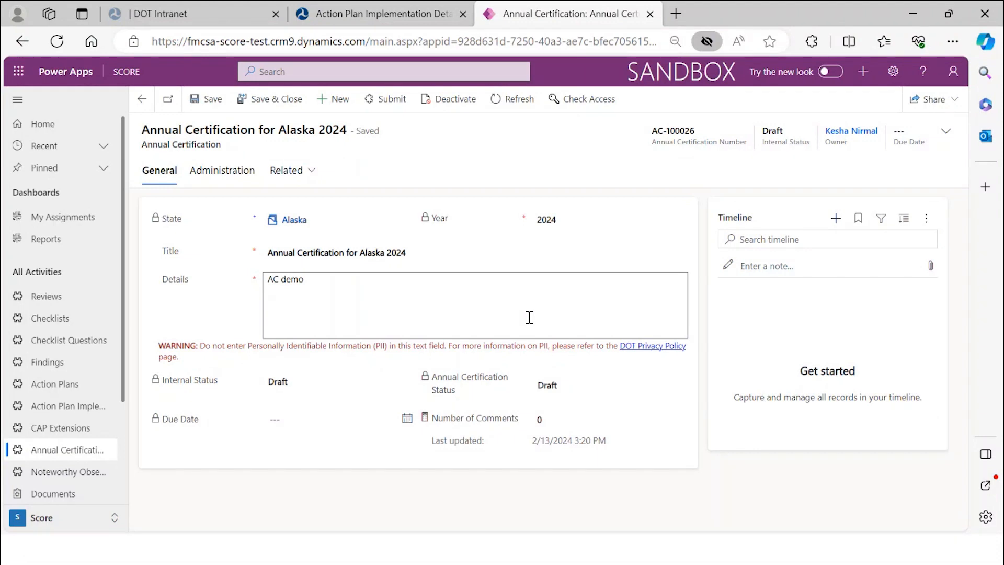
left_click(387, 100)
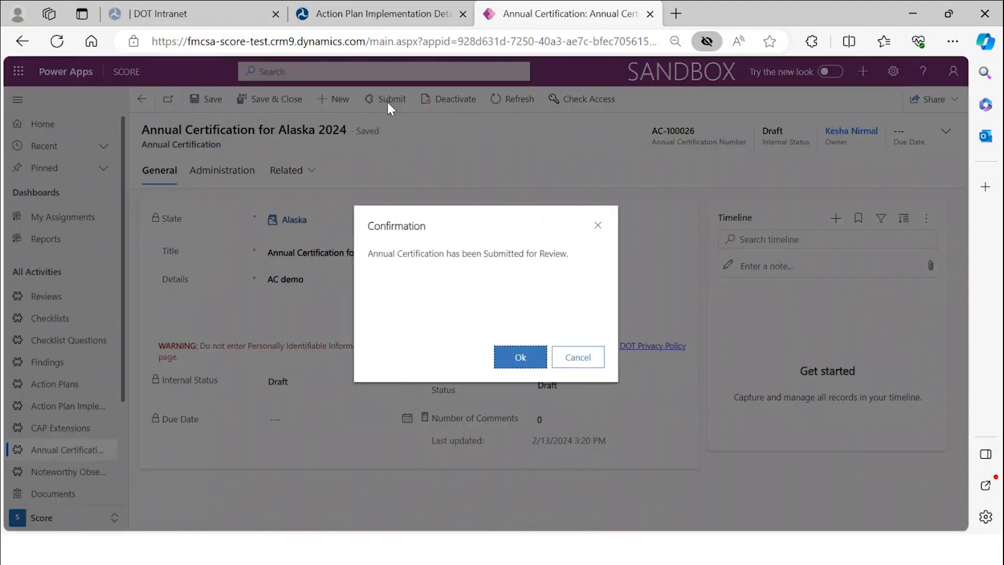
left_click(521, 359)
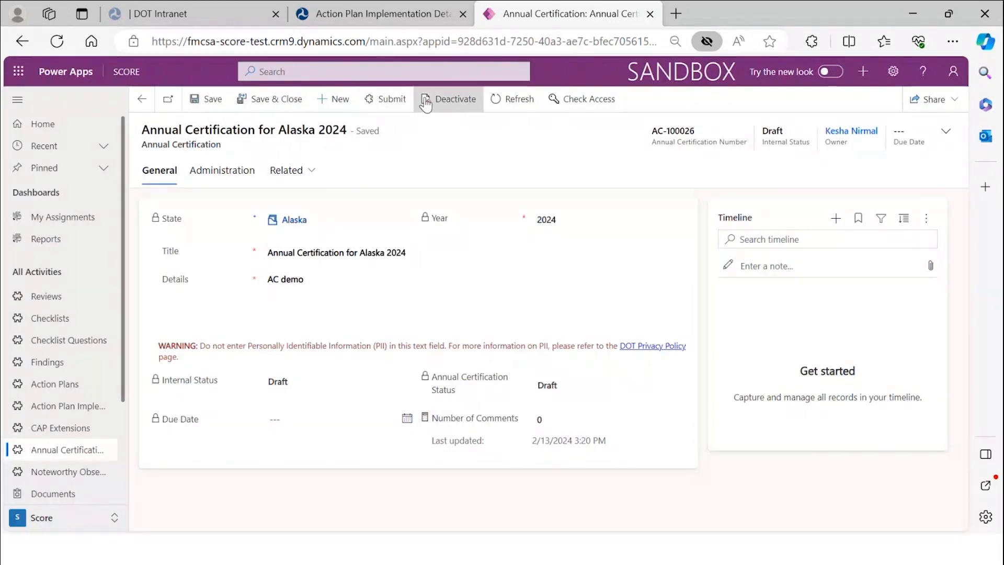
- Refresh to show Division Review due 2/27/2024, then scroll through the Review Status reviewer sections
left_click(501, 103)
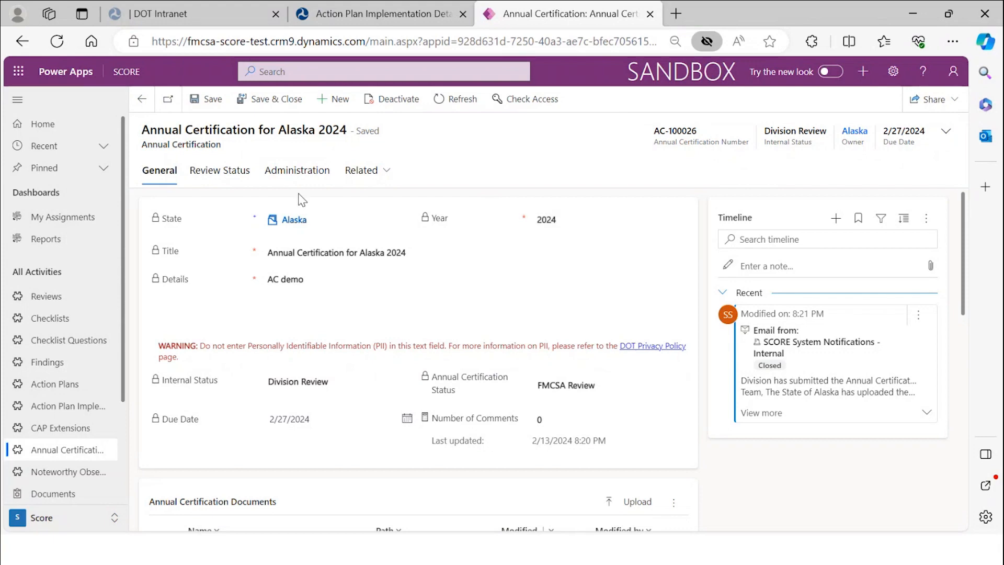
left_click(241, 175)
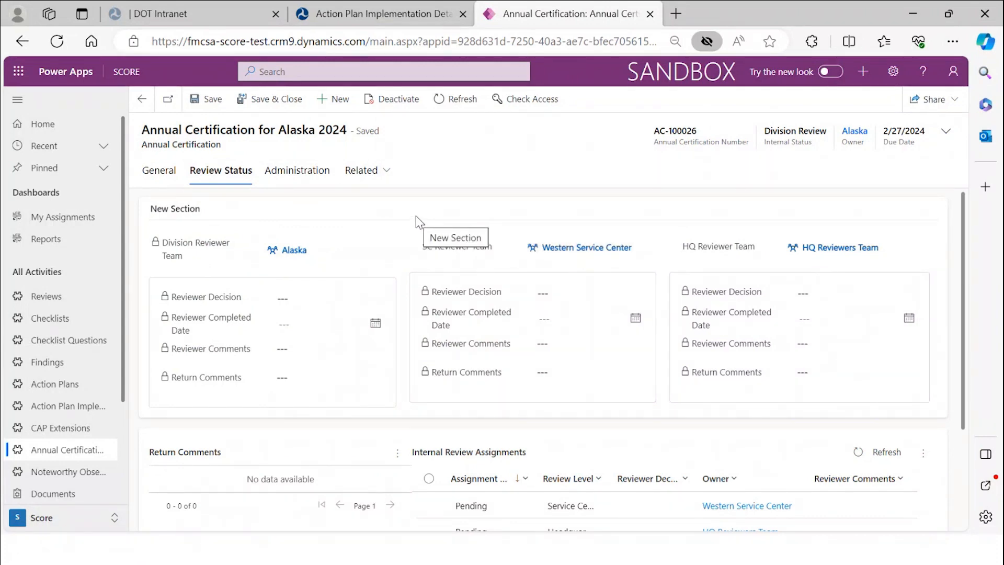
scroll(387, 226, "down", 1)
scroll(388, 226, "down", 1)
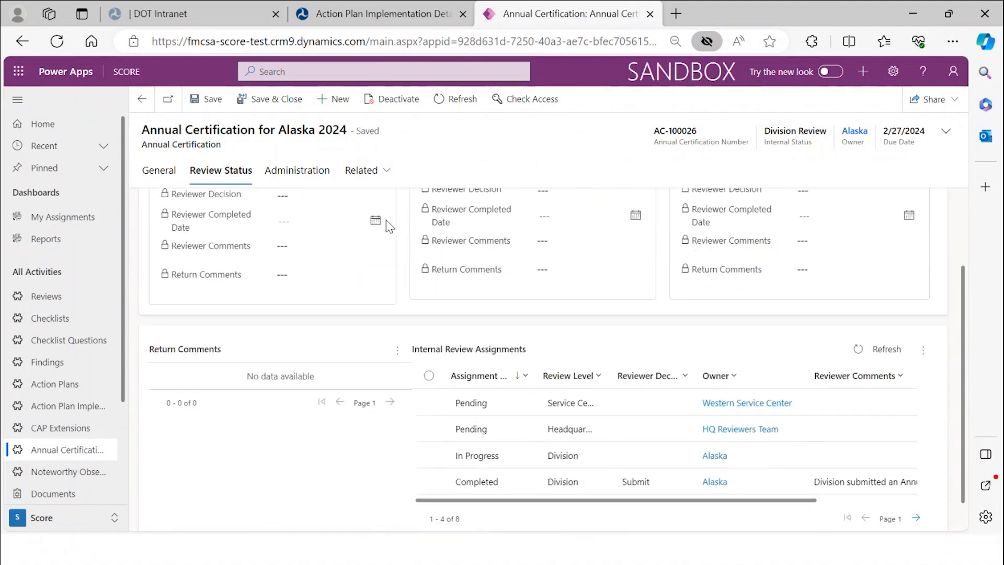
scroll(387, 226, "up", 2)
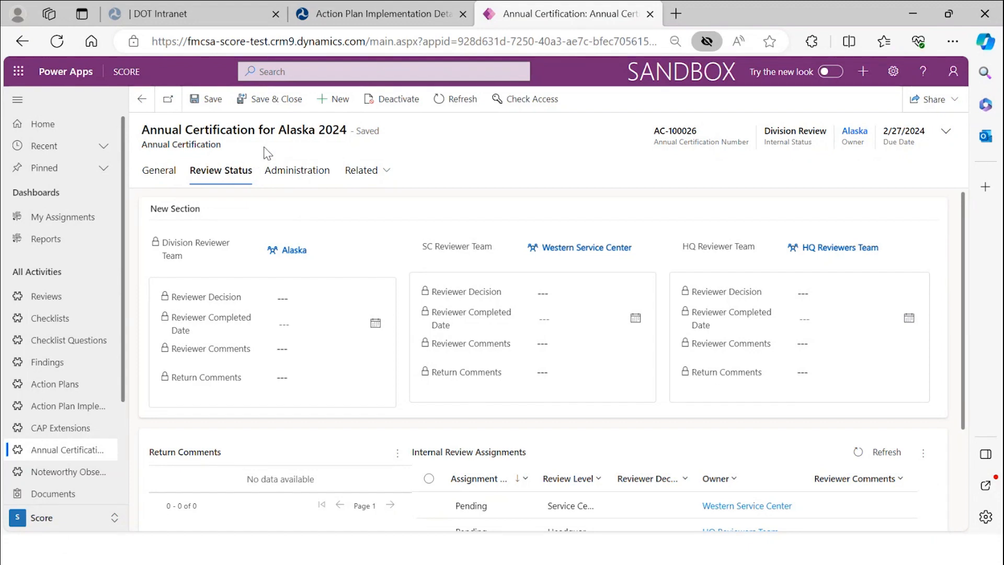
- Set Division Reviewer Decision to Approve on the Review Status tab, save, and reload the record
left_click(459, 102)
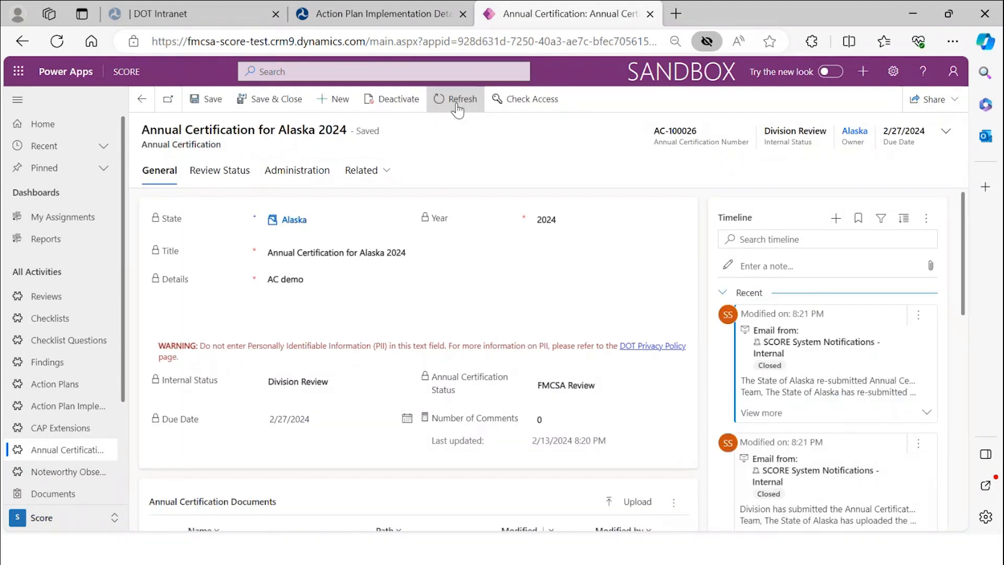
left_click(457, 106)
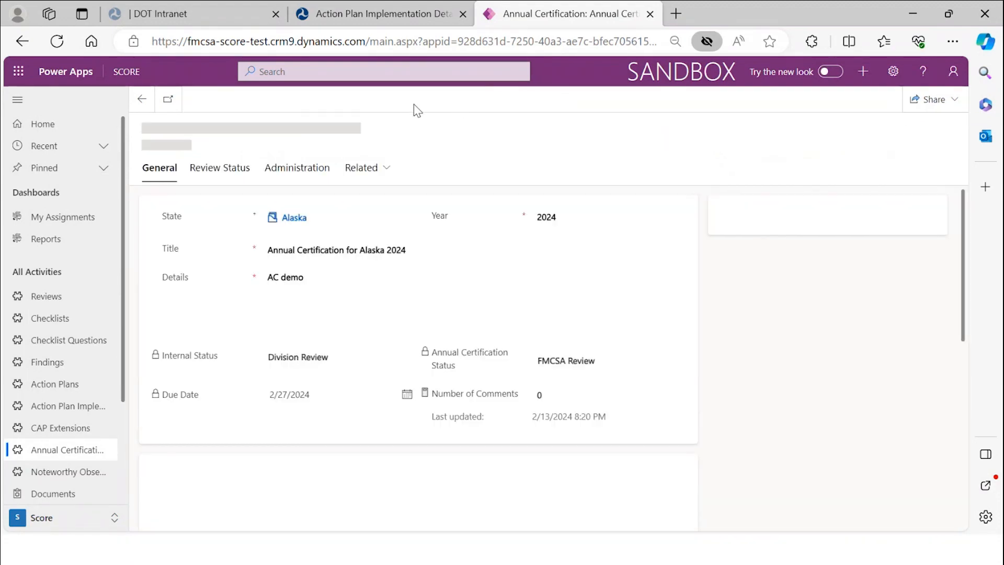
left_click(236, 174)
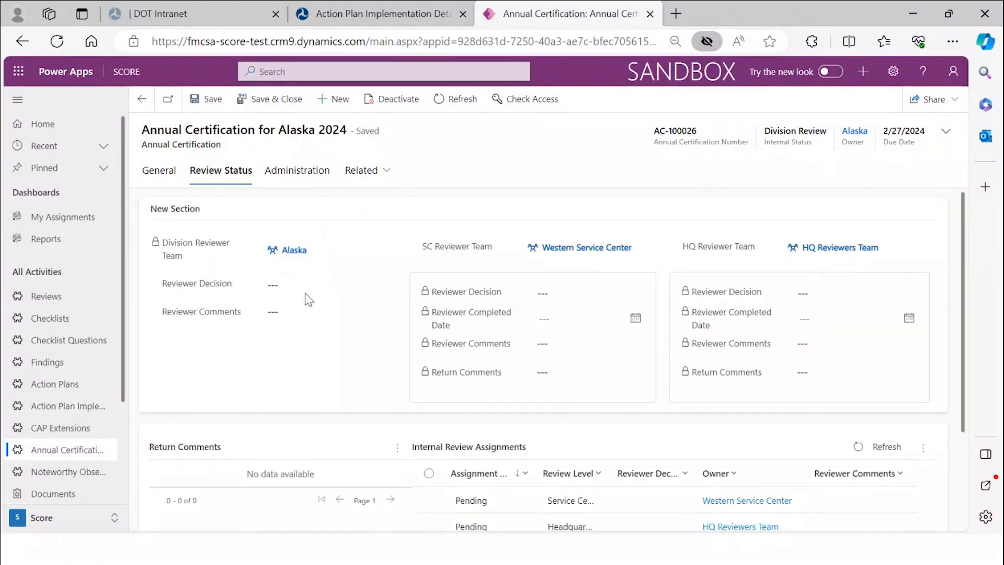
left_click(327, 287)
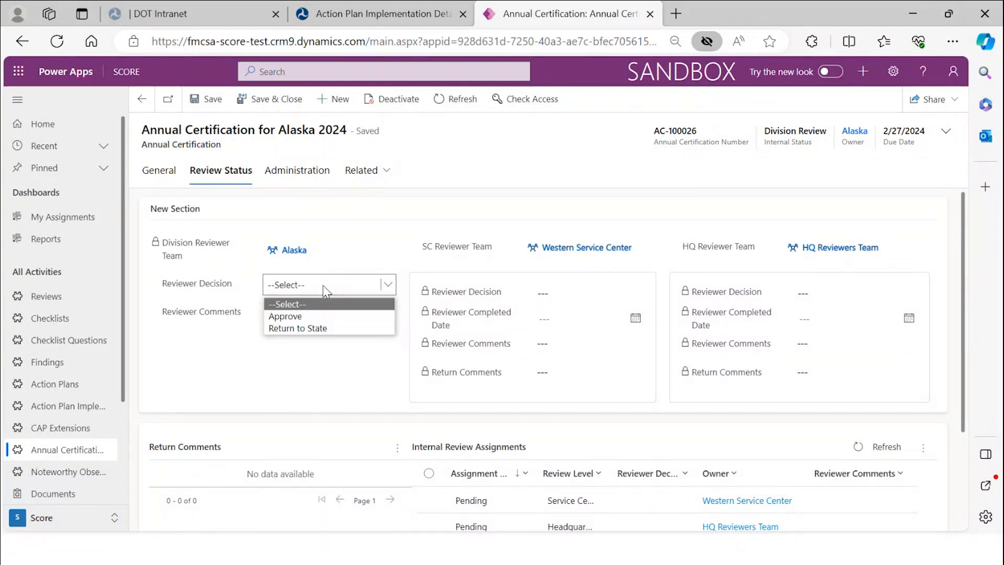
left_click(326, 317)
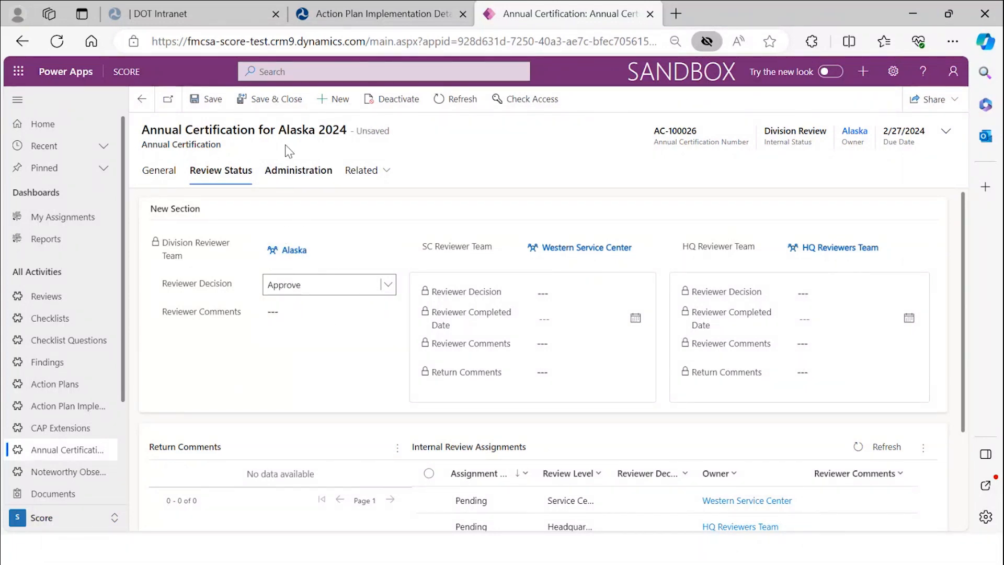
left_click(209, 101)
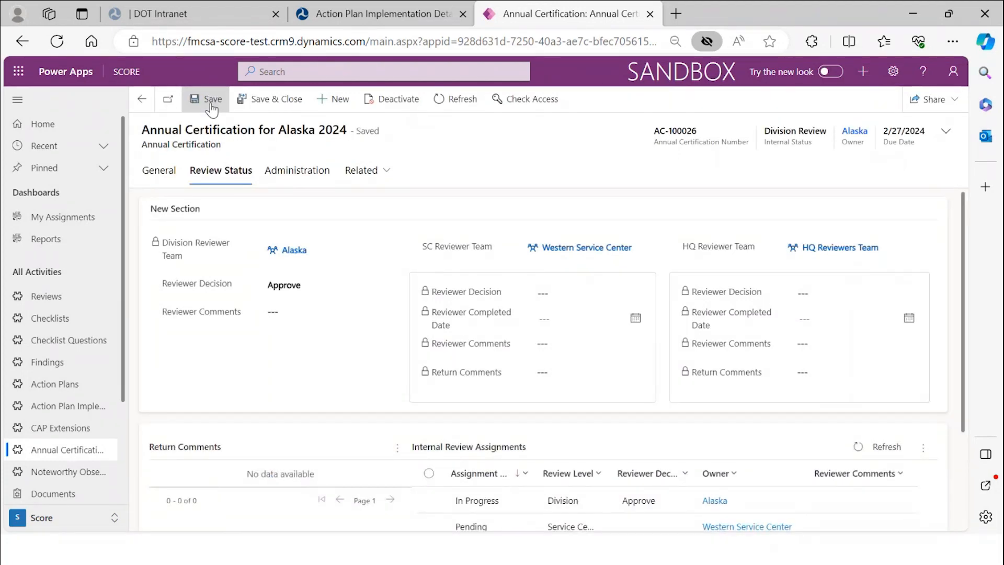
left_click(439, 104)
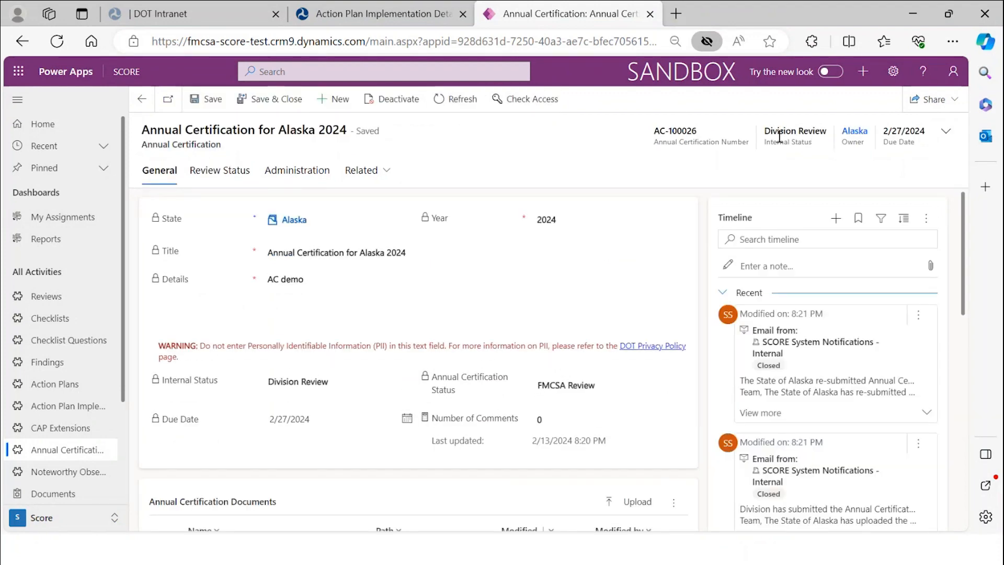
- Refresh until Internal Status reads SC and HQ Review, then check the division assignment Completed as Approve
left_click(456, 99)
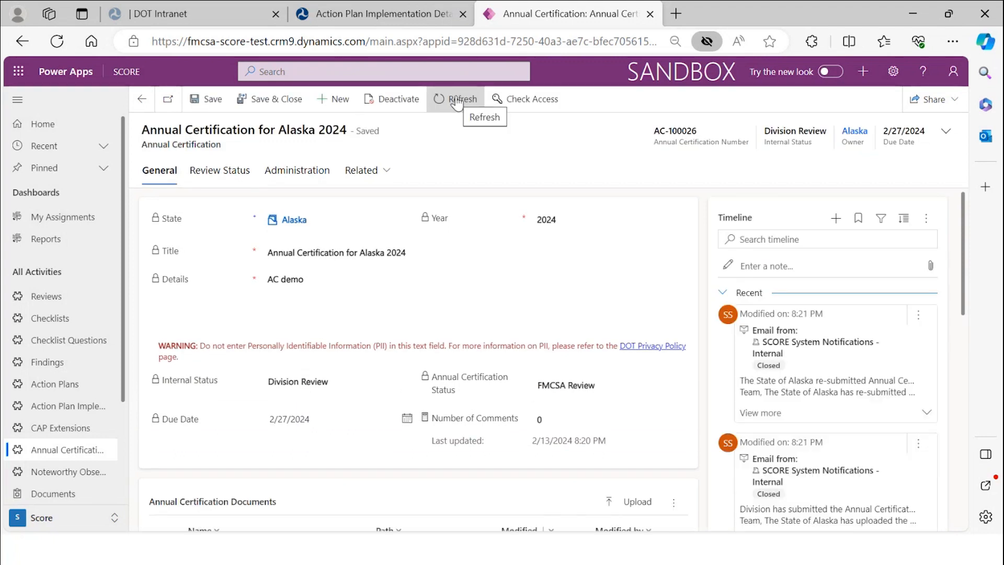
left_click(456, 101)
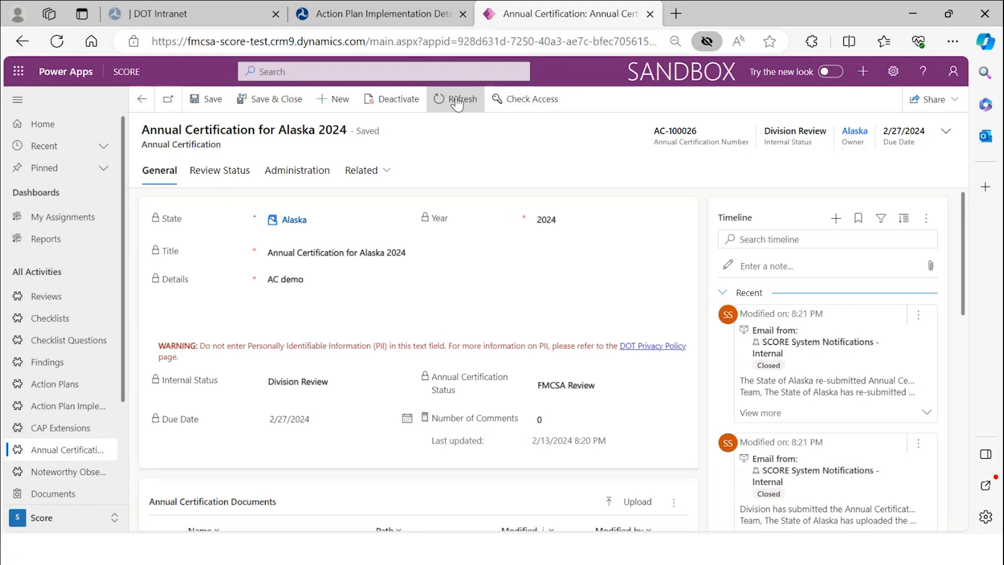
left_click(458, 102)
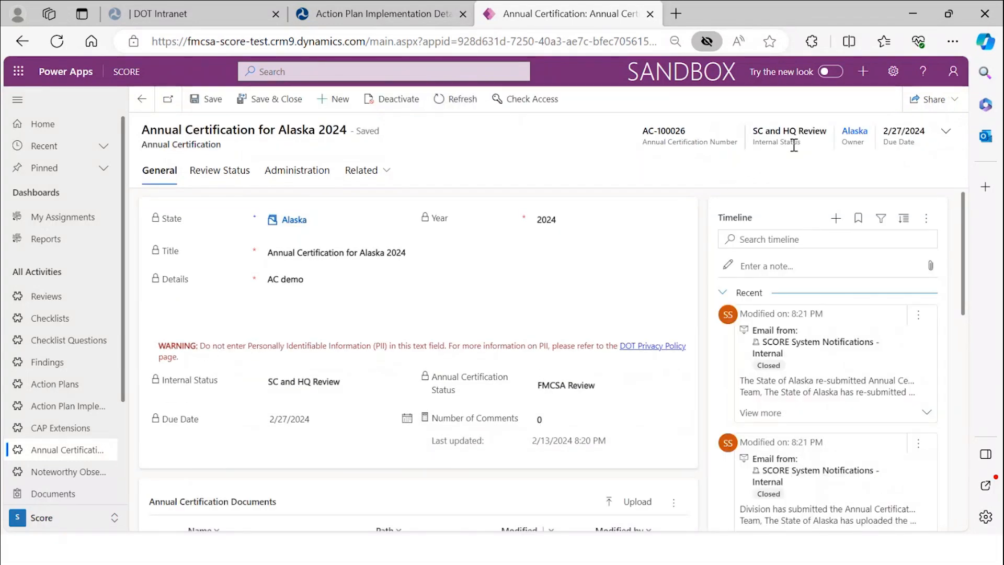
left_click(238, 172)
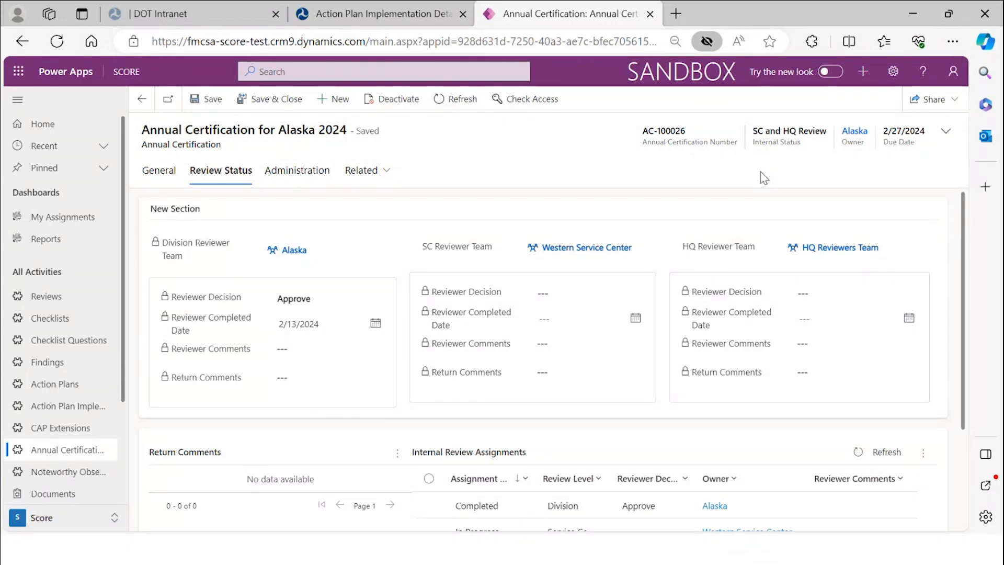
- Set the HQ Reviewer Decision to Approve on the Review Status tab and save the record
left_click(457, 99)
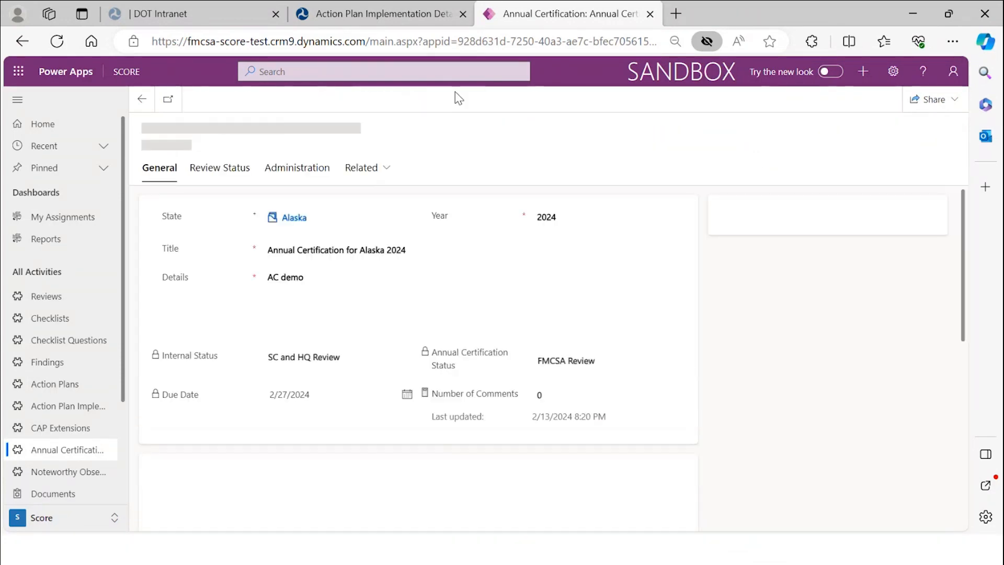
left_click(230, 171)
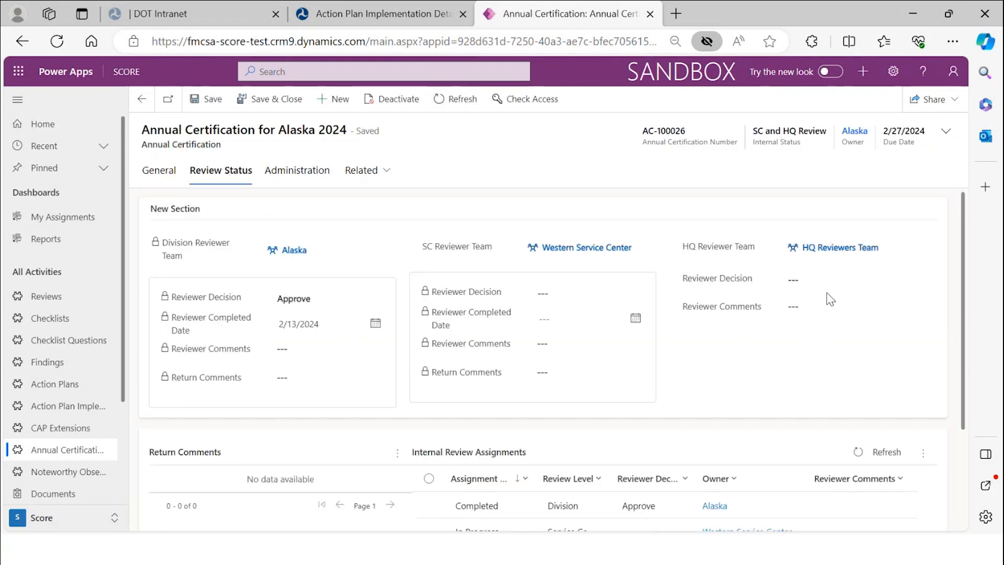
left_click(827, 285)
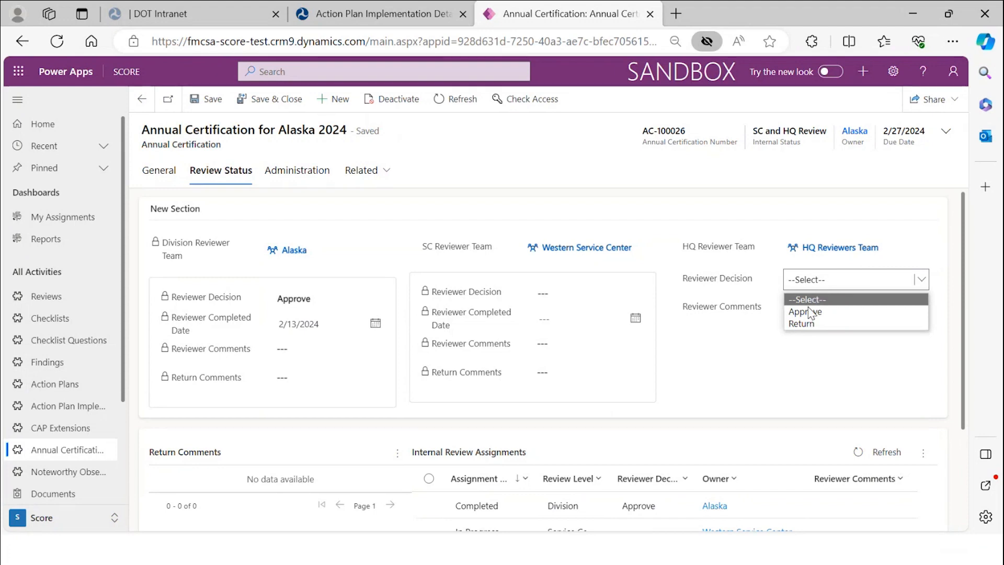
left_click(695, 195)
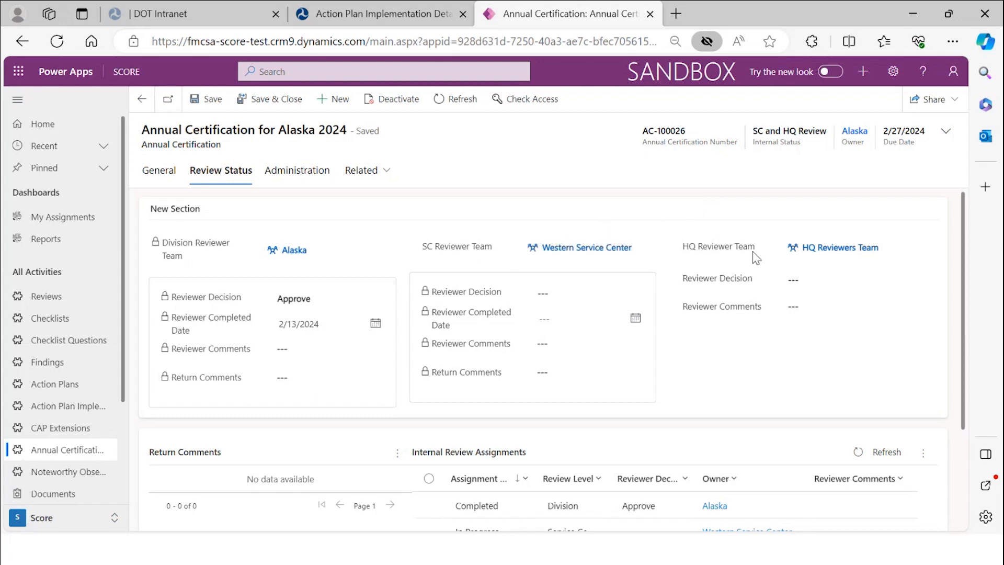
left_click(808, 281)
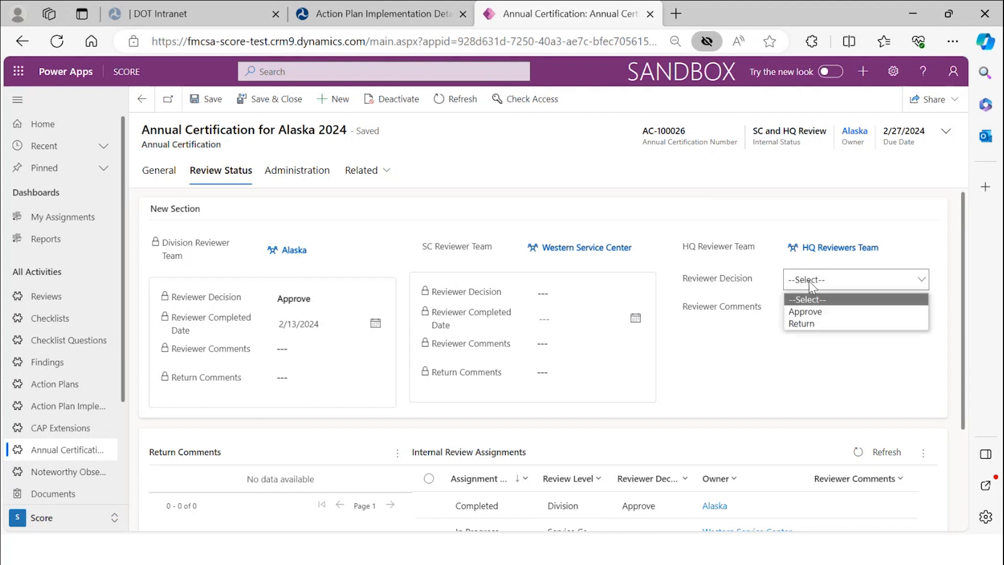
left_click(814, 314)
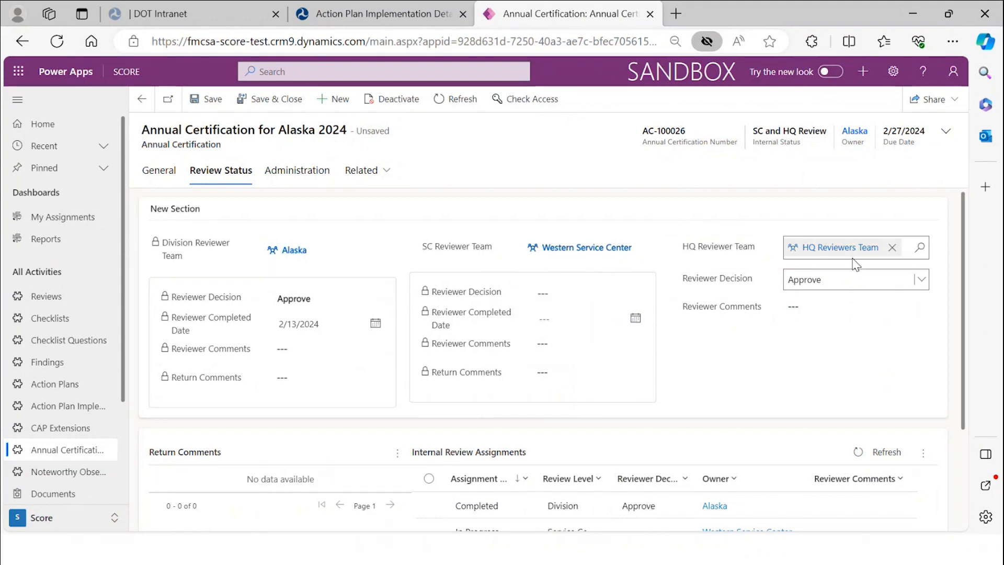
left_click(207, 100)
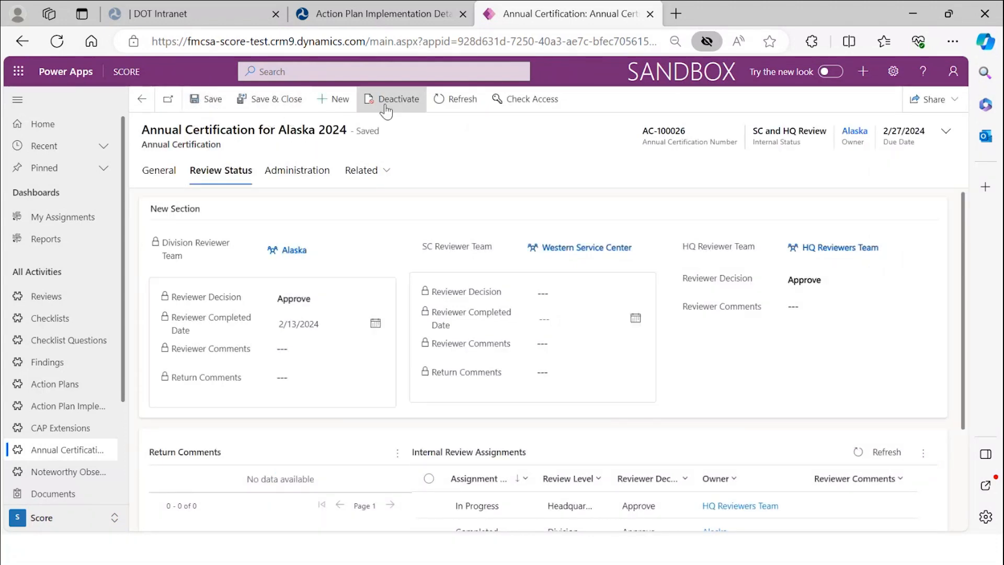
- Refresh the record until Internal Status and Annual Certification Status both read Approved
left_click(448, 103)
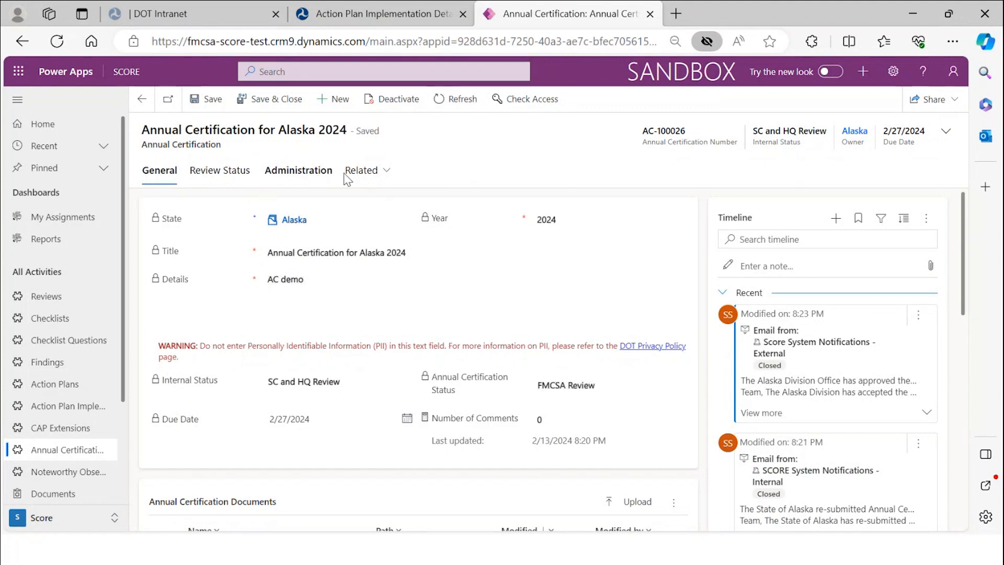
scroll(848, 355, "down", 2)
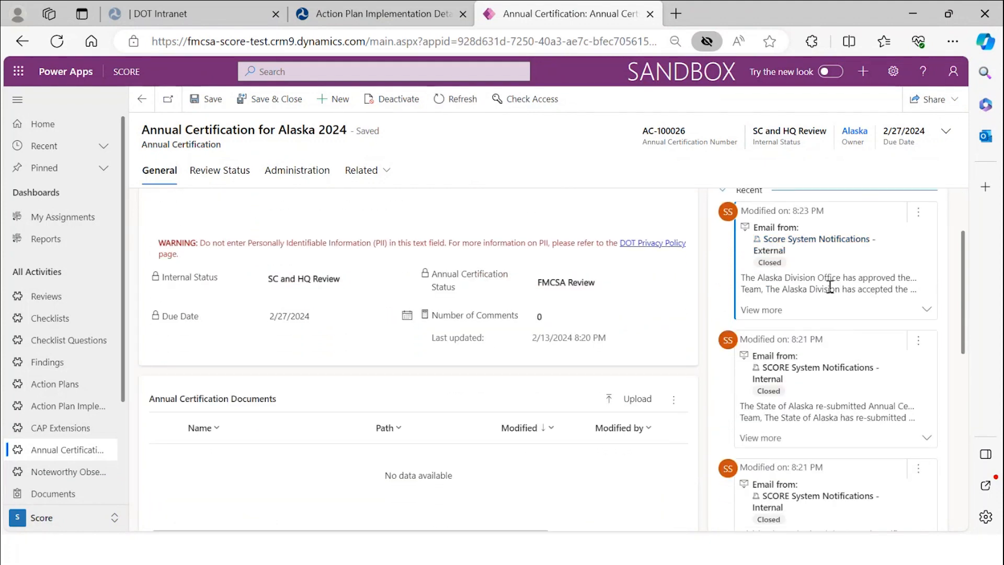
scroll(830, 286, "up", 2)
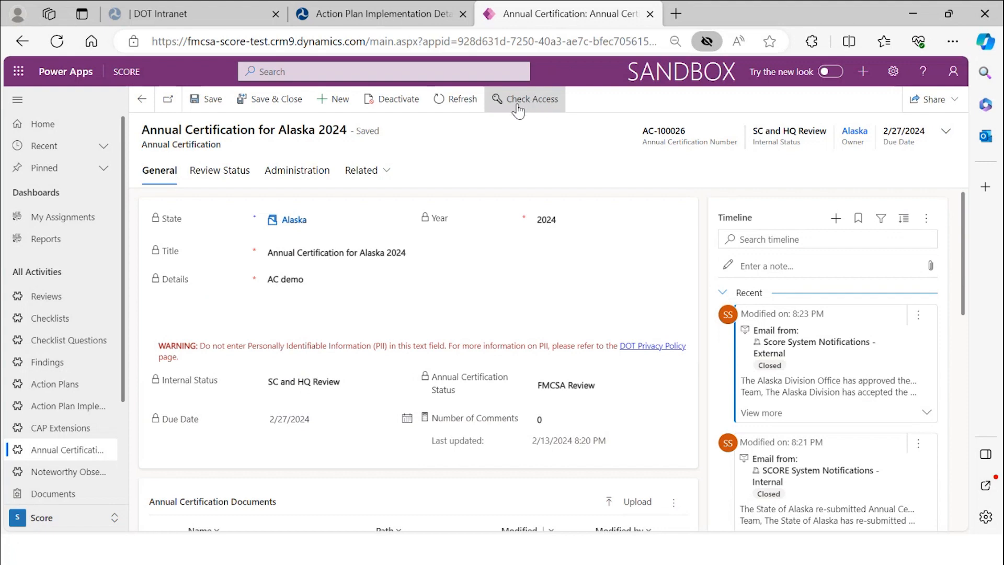
left_click(455, 102)
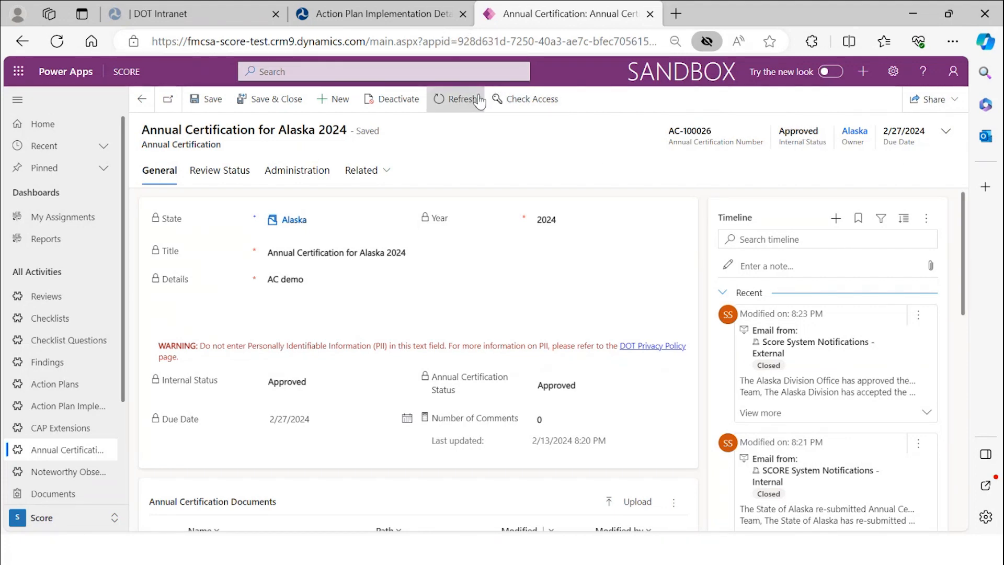
- Go back to the portal home page, refresh it, and page through Active Annual Certifications
left_click(404, 20)
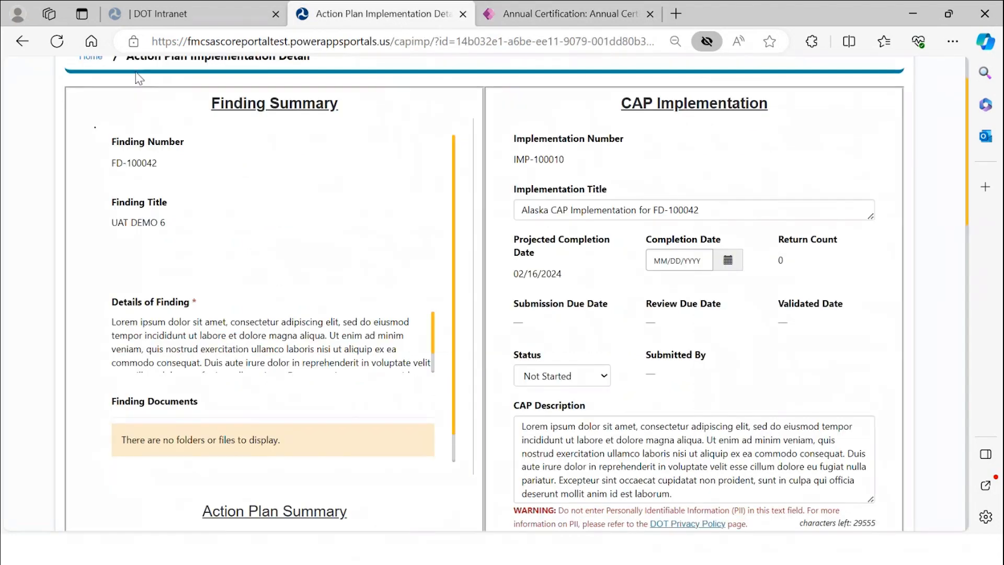
left_click(22, 44)
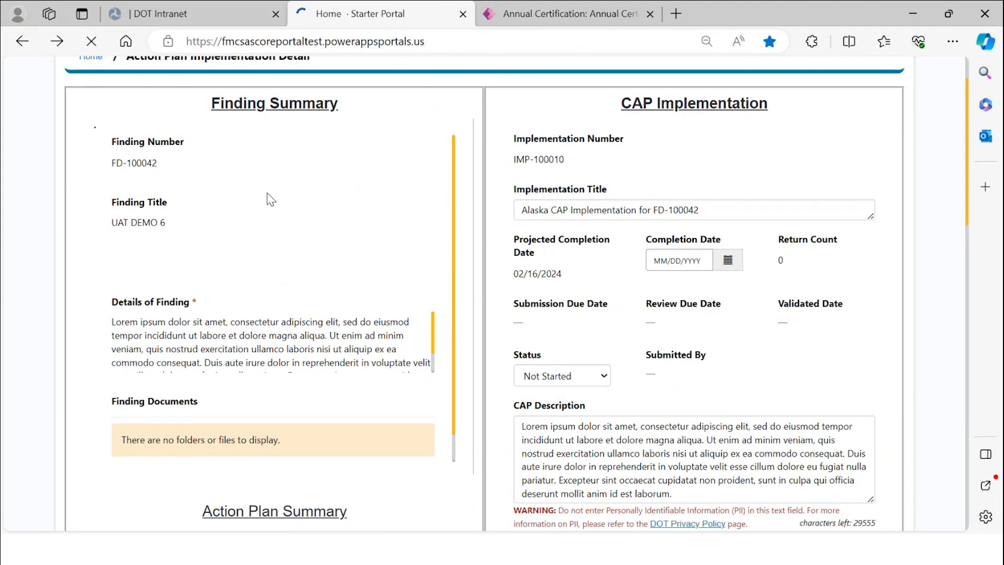
scroll(320, 249, "down", 8)
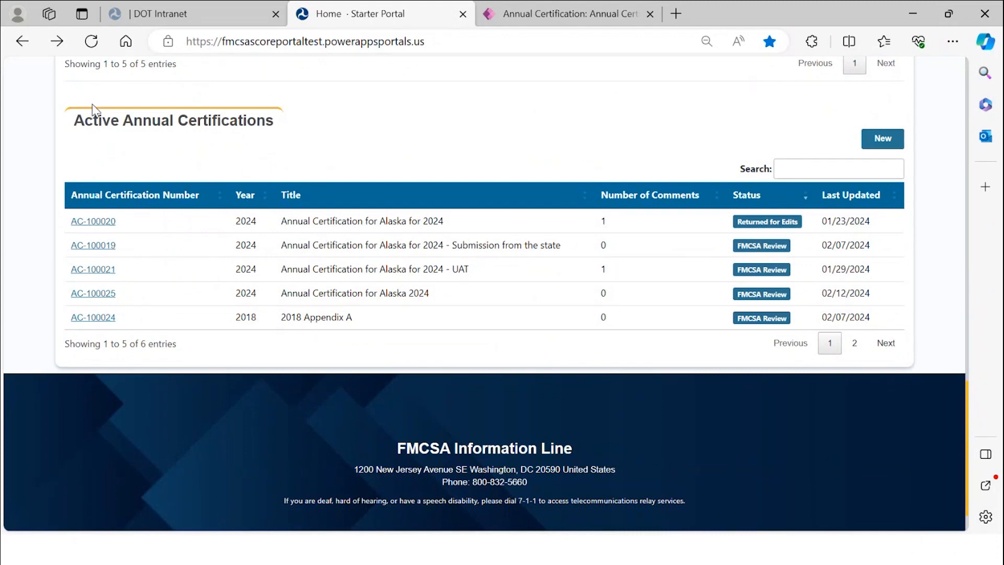
left_click(96, 46)
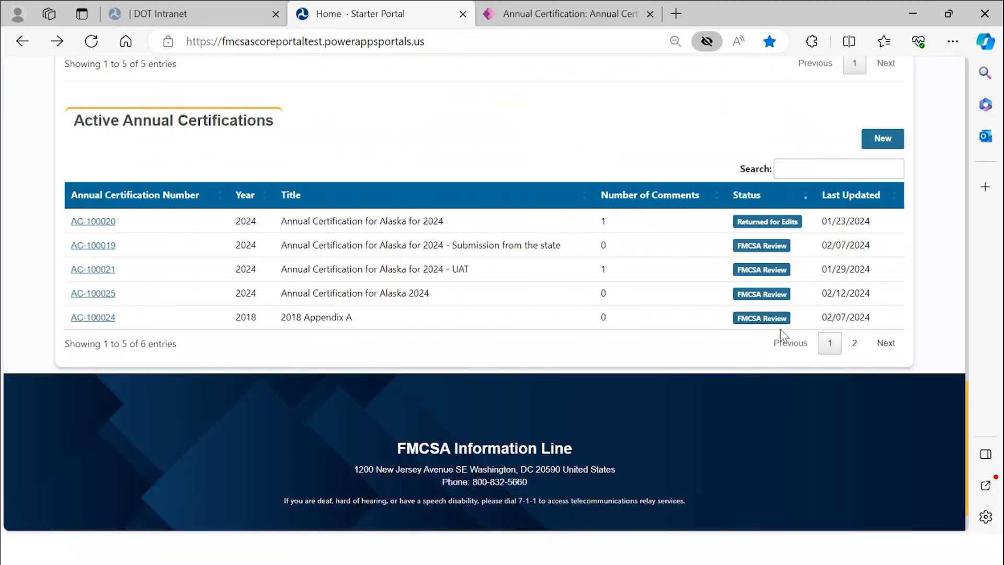
left_click(851, 349)
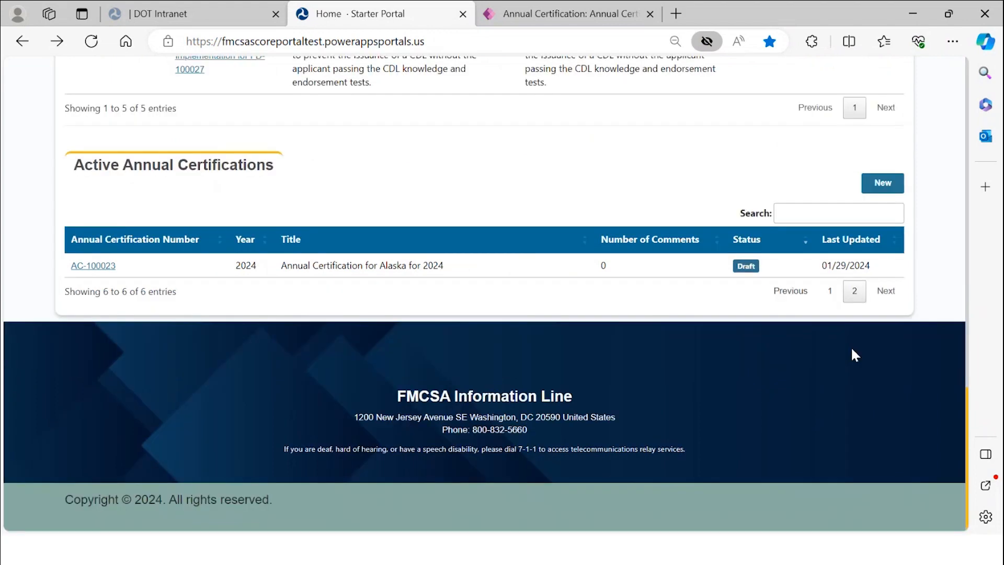
left_click(830, 290)
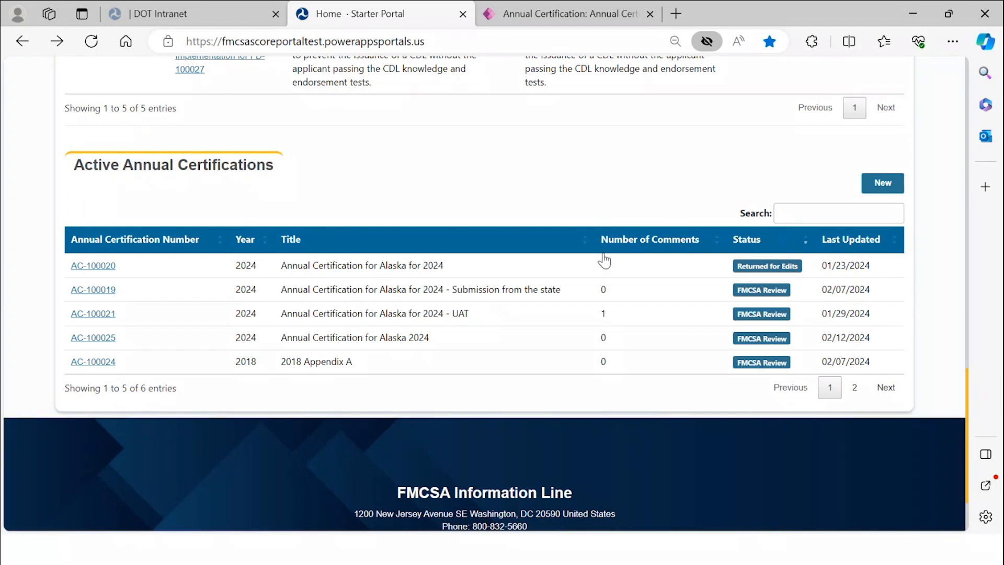
- Glance at the certification record, then return to the portal home and scroll to the top
left_click(513, 12)
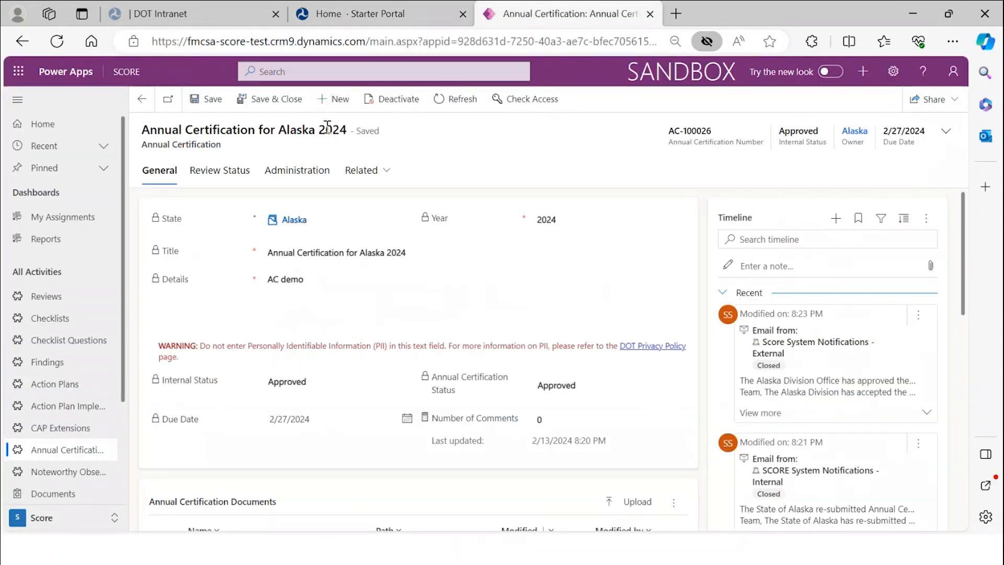
left_click(416, 16)
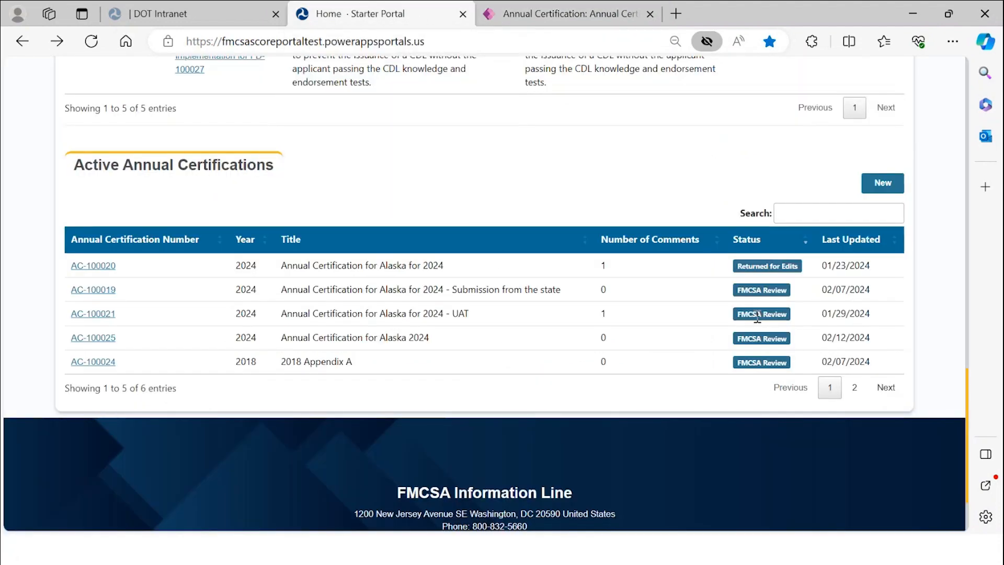
scroll(762, 313, "up", 20)
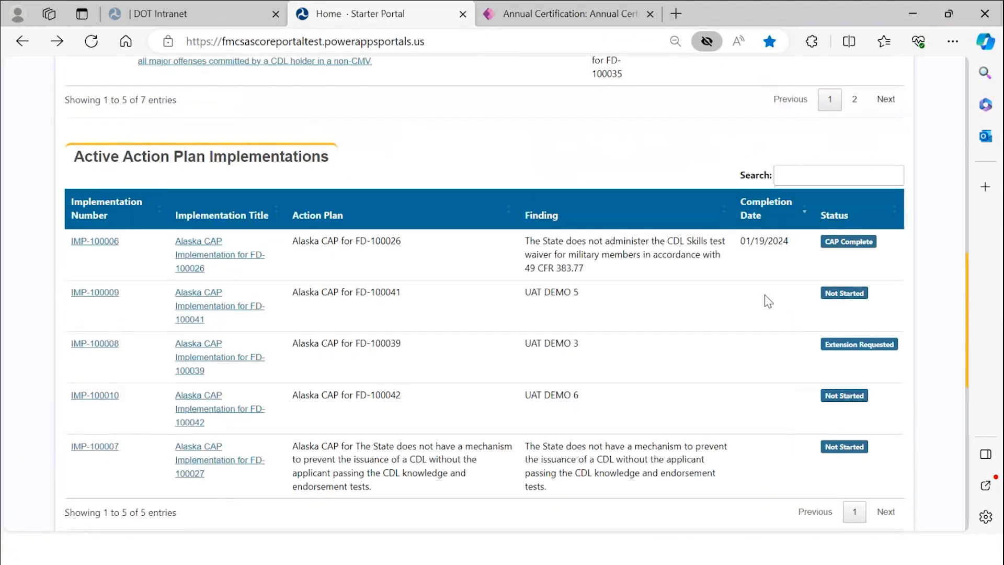
scroll(766, 301, "up", 2)
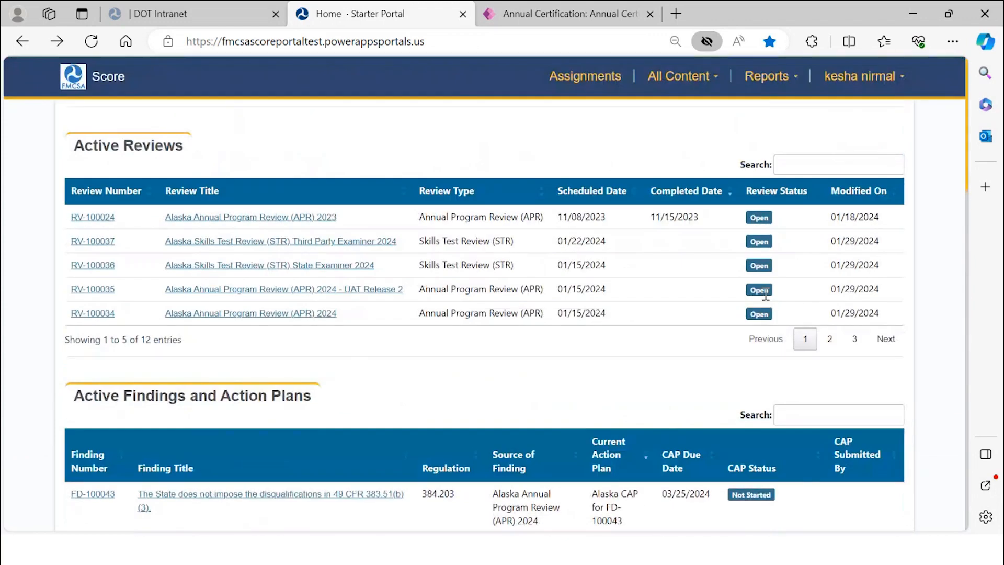
- Open All Content > All Annual Certifications to see AC-100026 Approved, then Alt+Tab back to the record
left_click(713, 93)
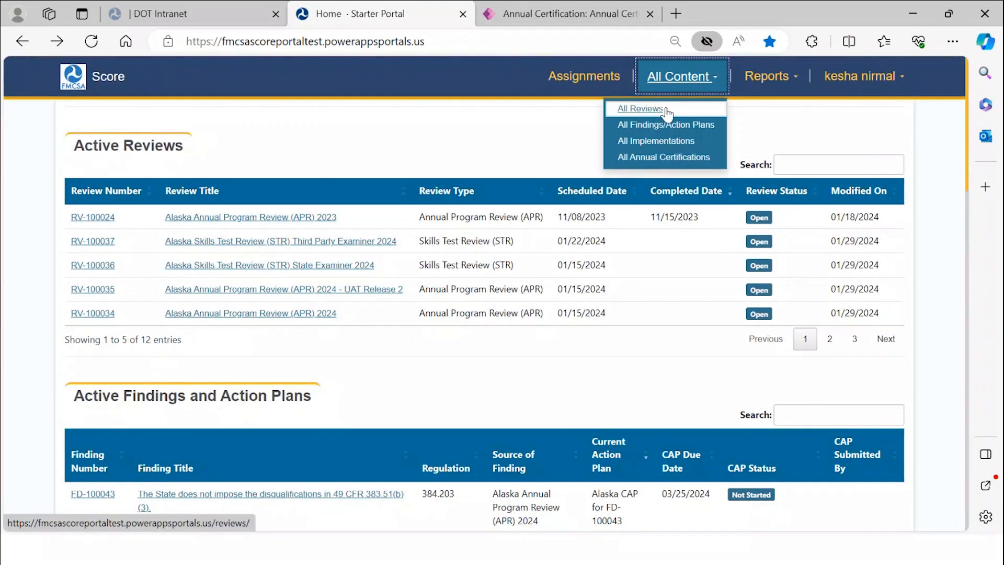
left_click(666, 158)
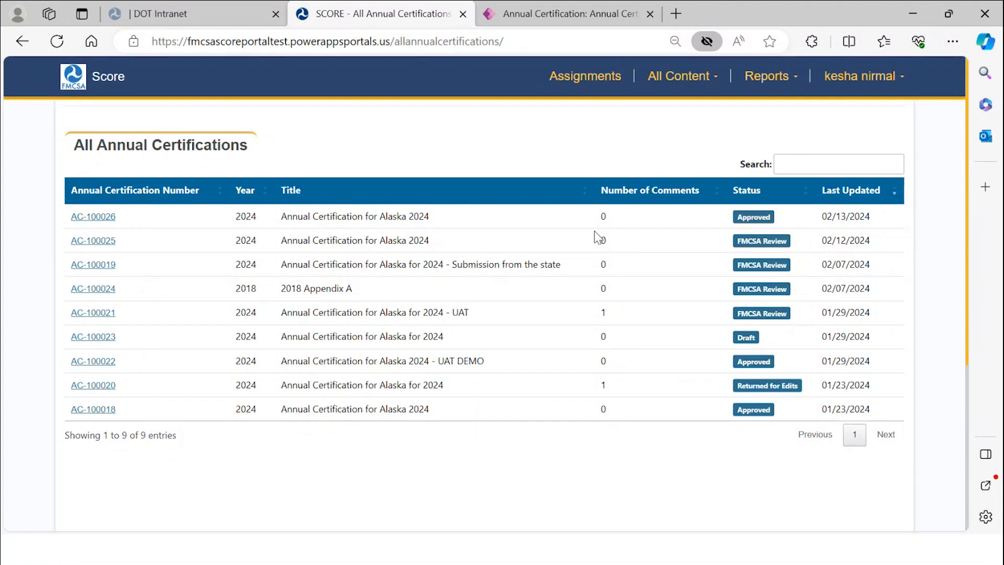
key("alt+Tab")
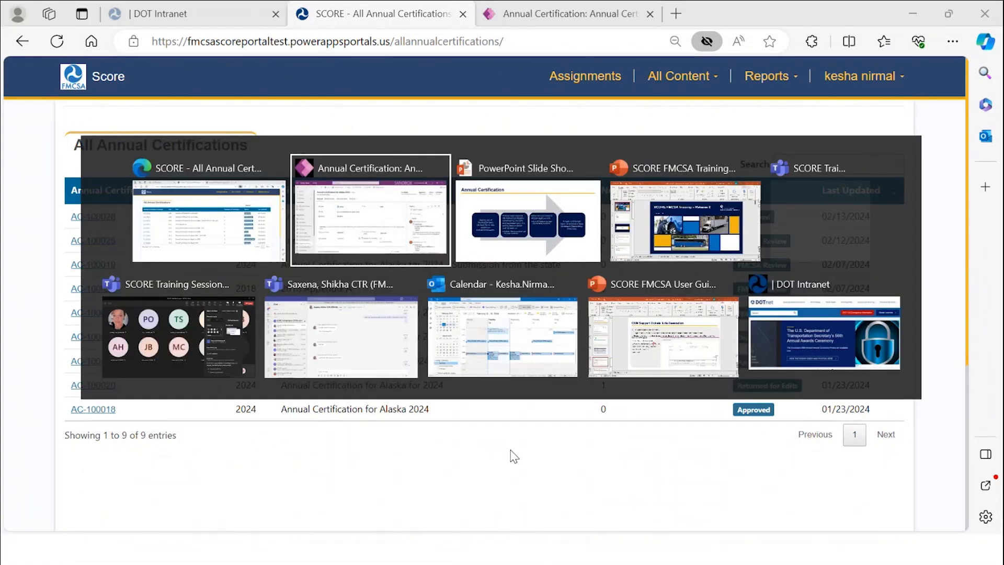
key("alt+Tab")
key("alt+Tab")
key("alt+Tab")
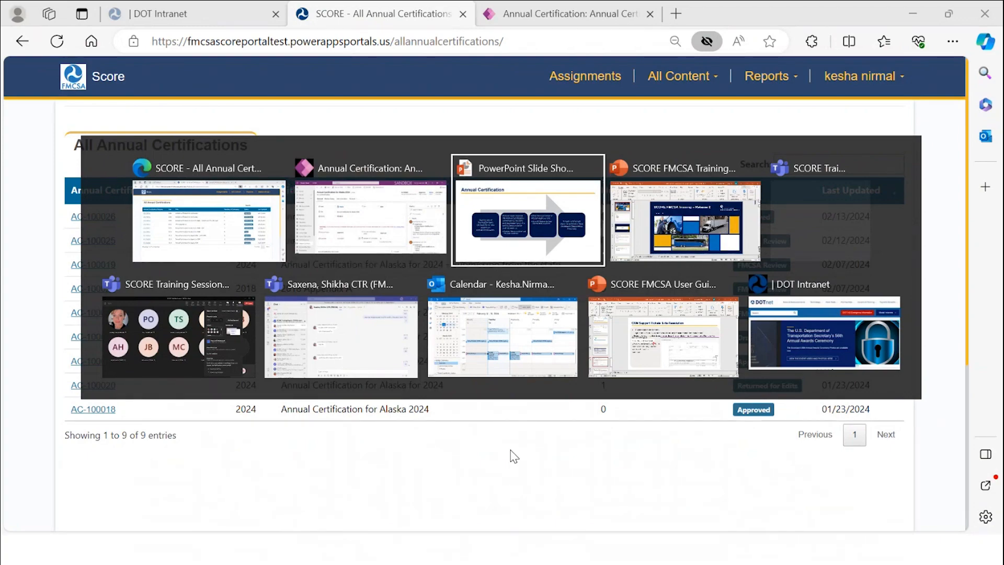
key("Escape")
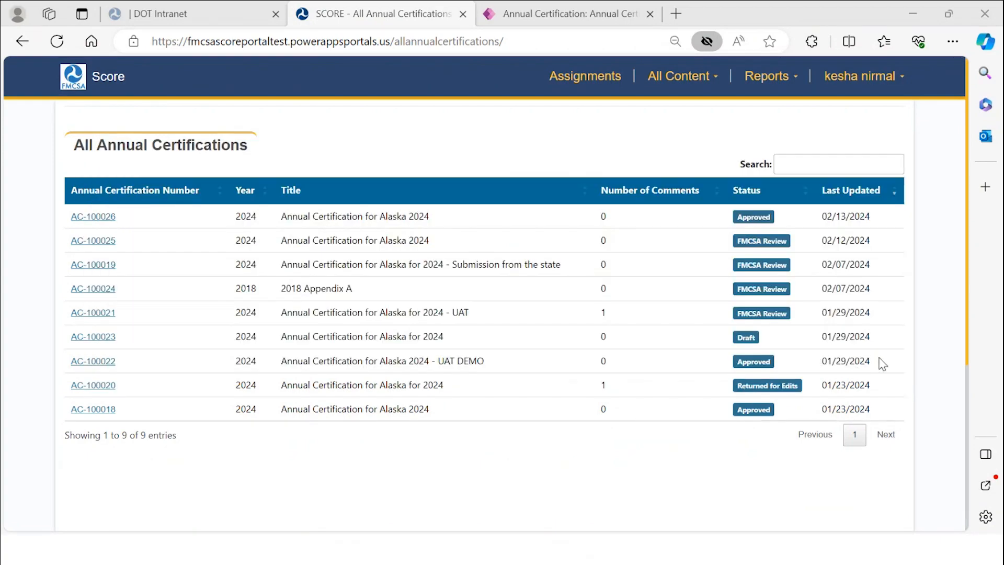
key("alt+Tab")
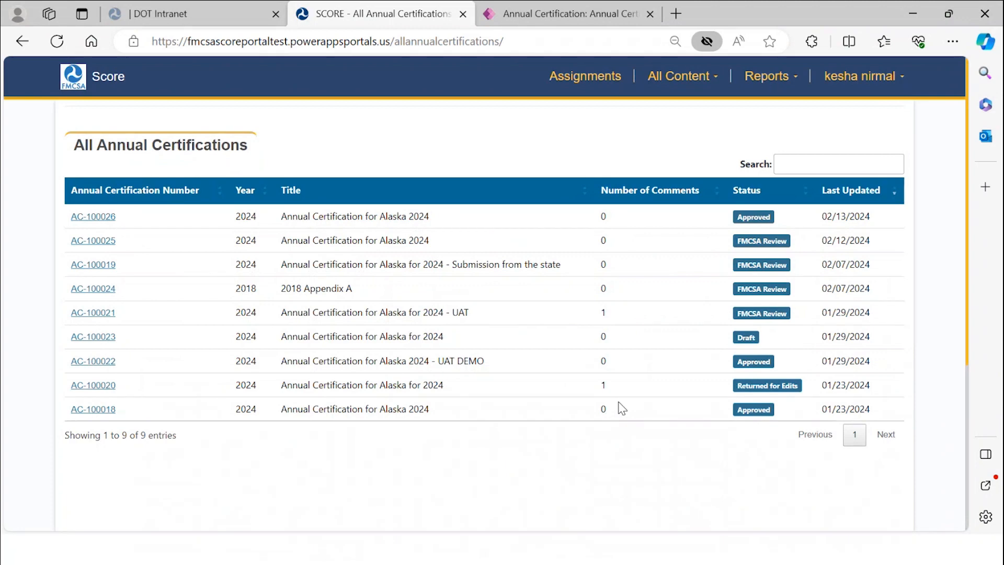
key("alt+Tab")
key("alt+Tab")
key("alt+Tab")
key("alt+Tab")
key("alt+Tab")
key("alt+Tab")
key("alt+Tab")
key("alt+Tab")
key("alt+Tab")
key("alt+Tab")
key("alt+Tab")
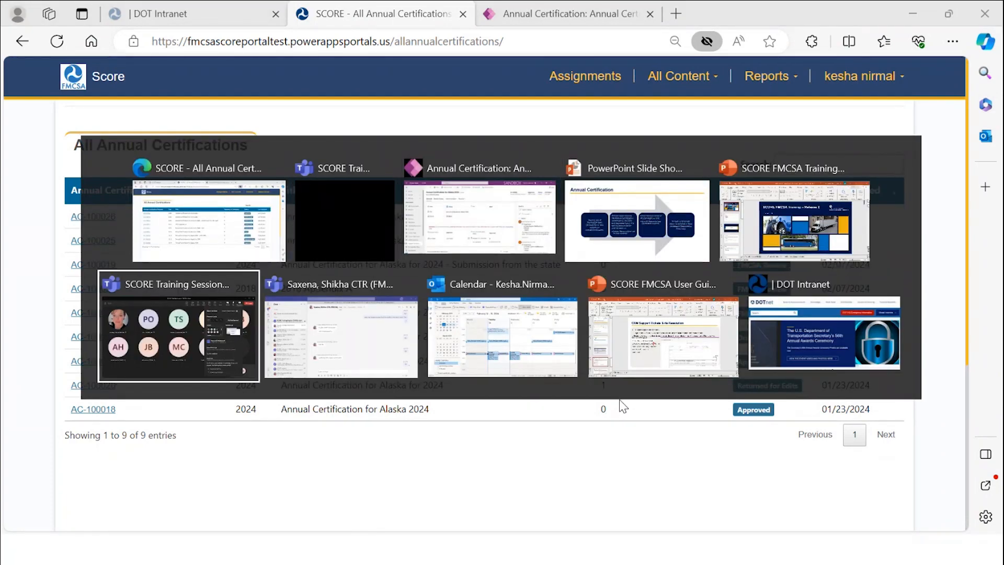
key("alt+Tab")
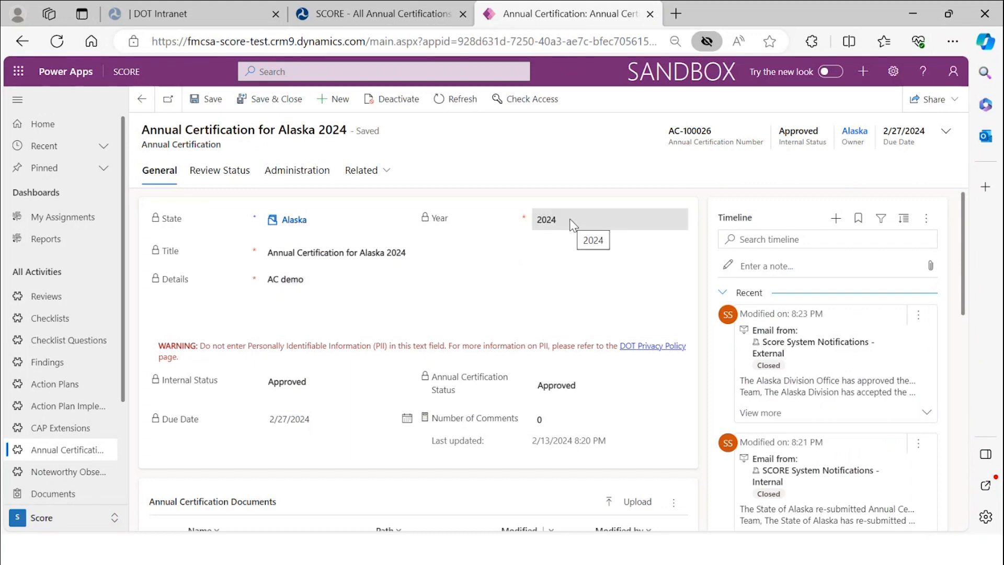
scroll(557, 322, "down", 2)
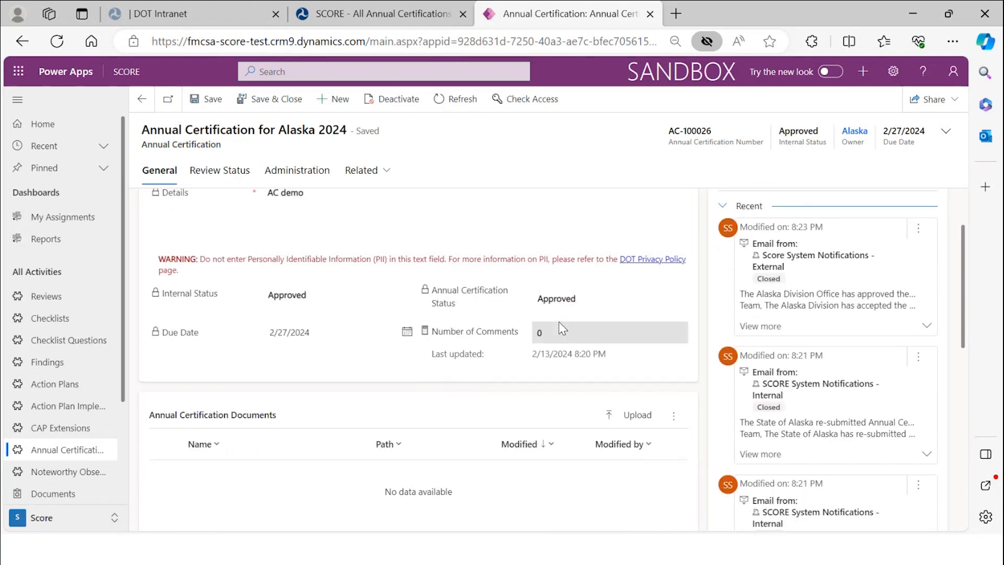
scroll(559, 321, "up", 2)
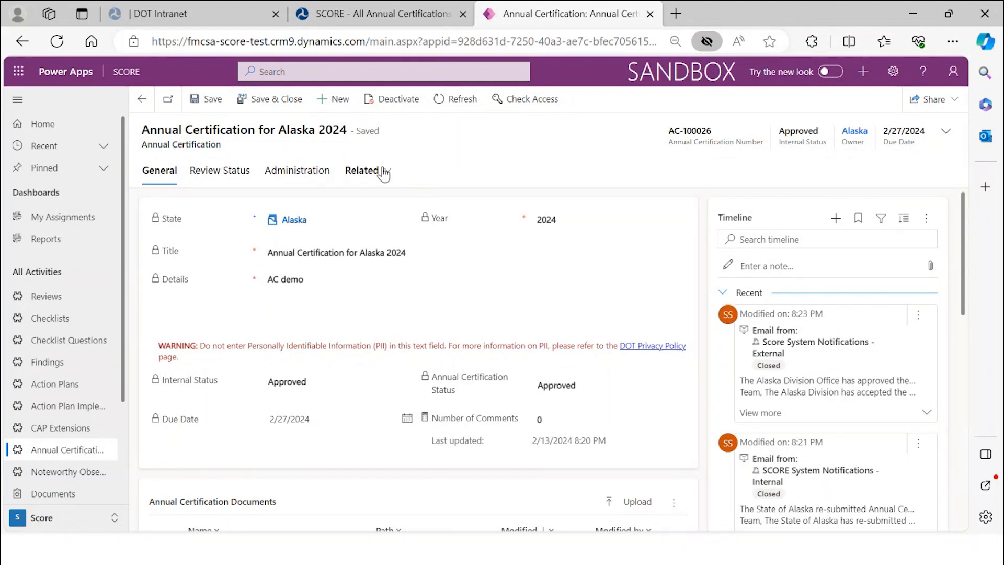
scroll(292, 204, "down", 1)
scroll(299, 206, "up", 1)
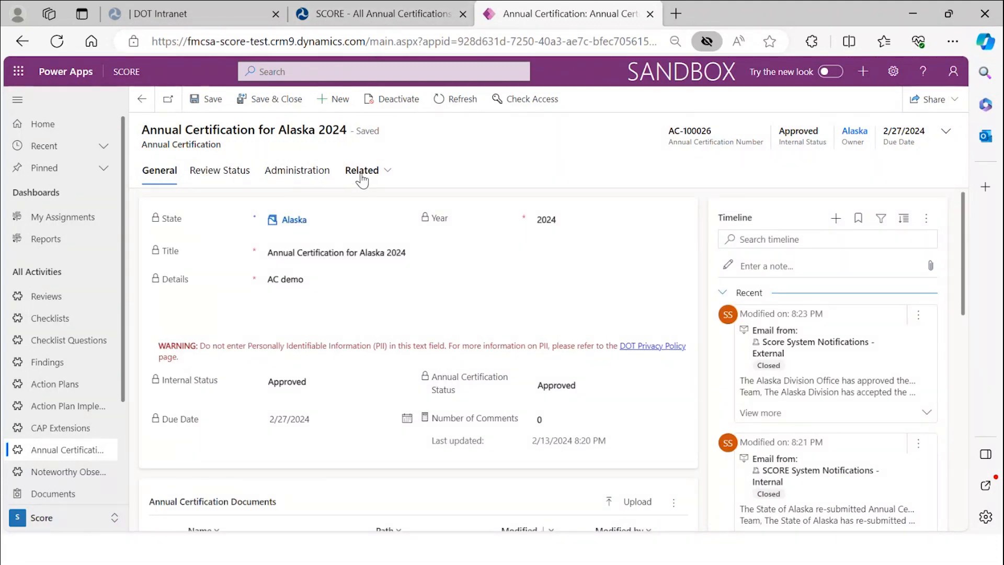
scroll(409, 228, "down", 5)
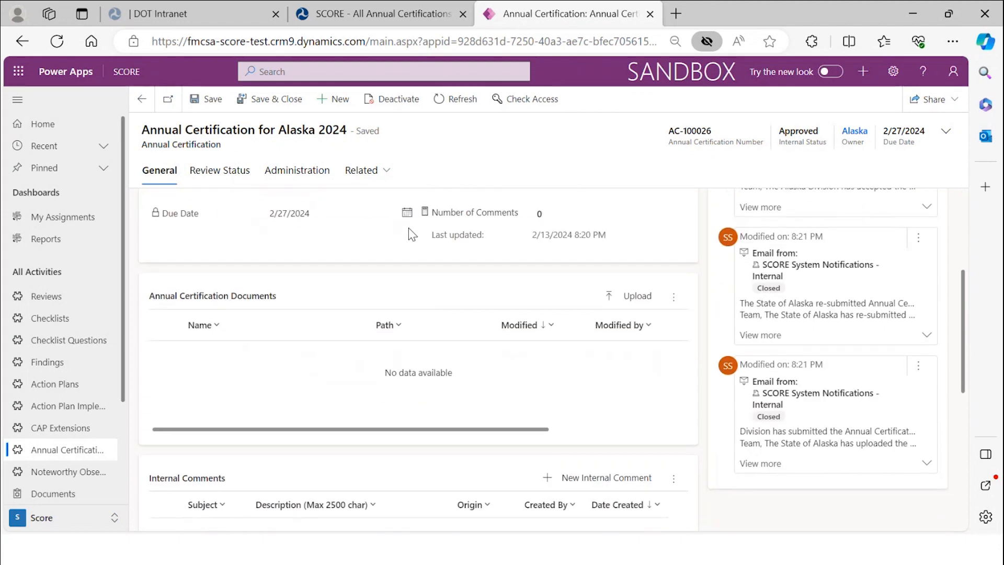
scroll(409, 227, "down", 5)
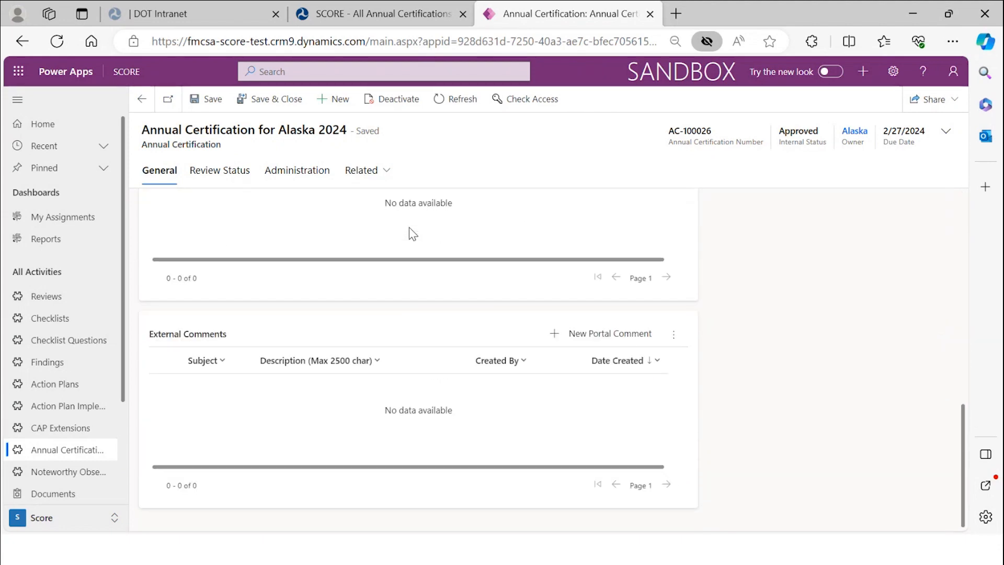
scroll(410, 228, "up", 6)
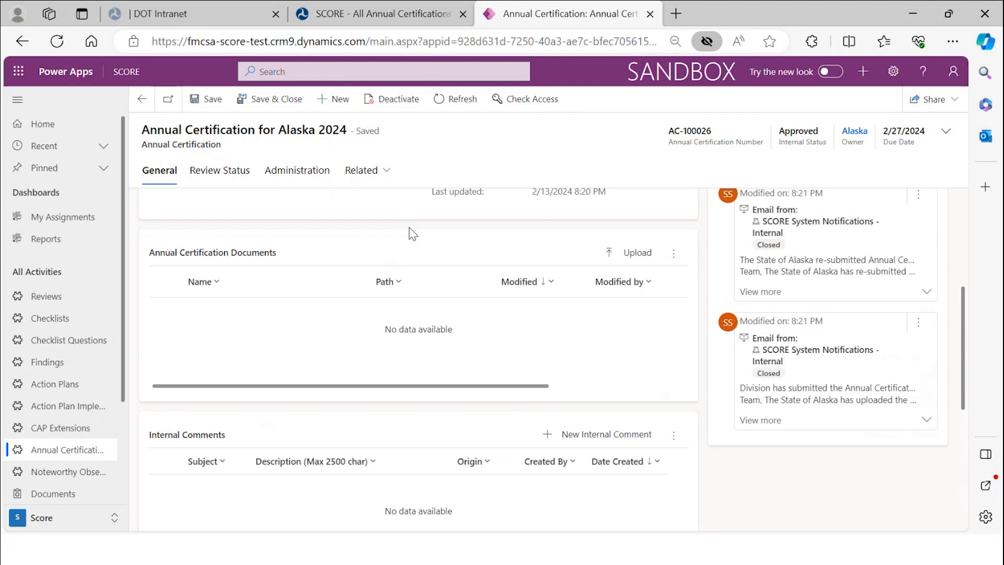
scroll(409, 227, "up", 1)
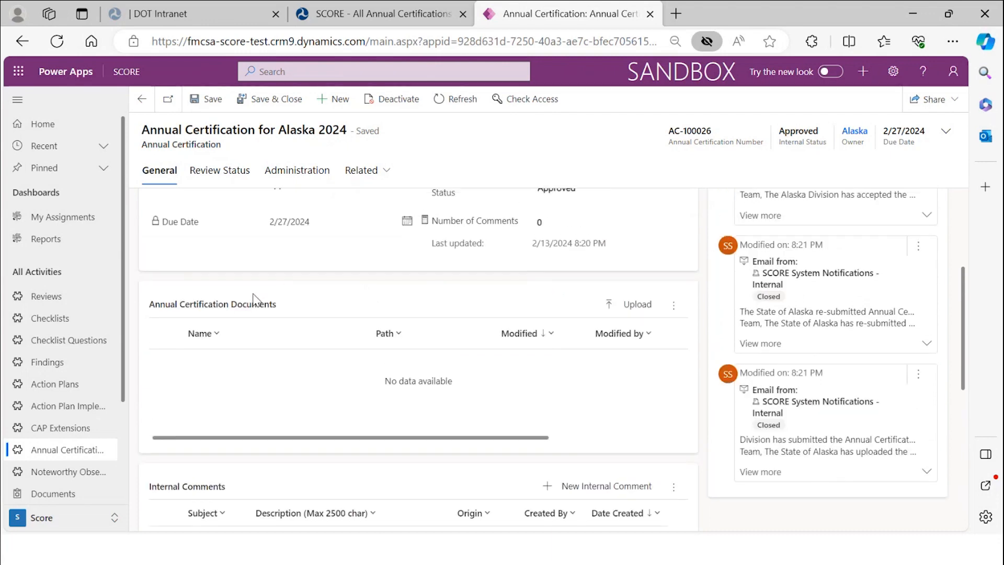
left_click(633, 313)
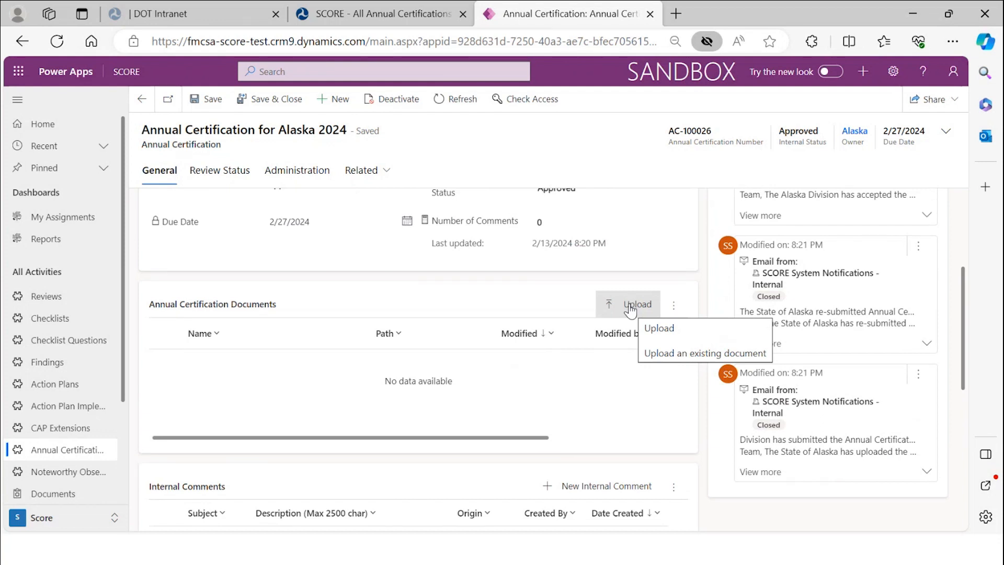
left_click(630, 309)
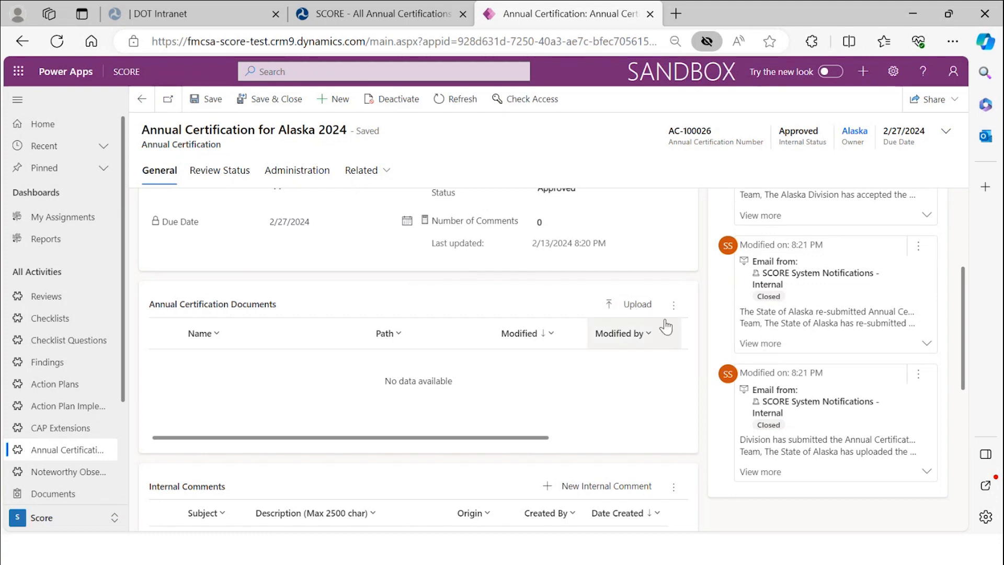
left_click(641, 313)
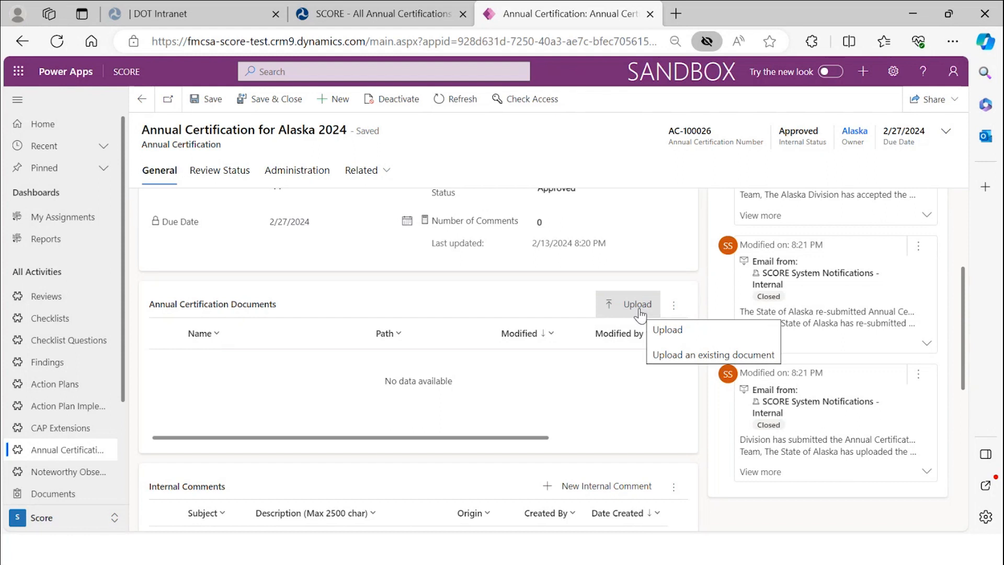
left_click(641, 313)
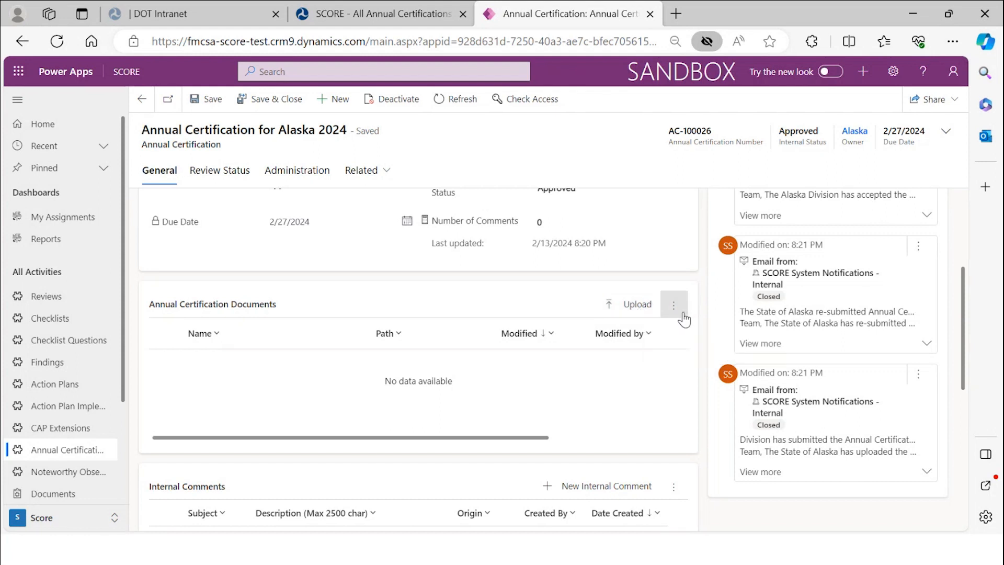
left_click(635, 303)
left_click(635, 304)
left_click(659, 307)
left_click(658, 306)
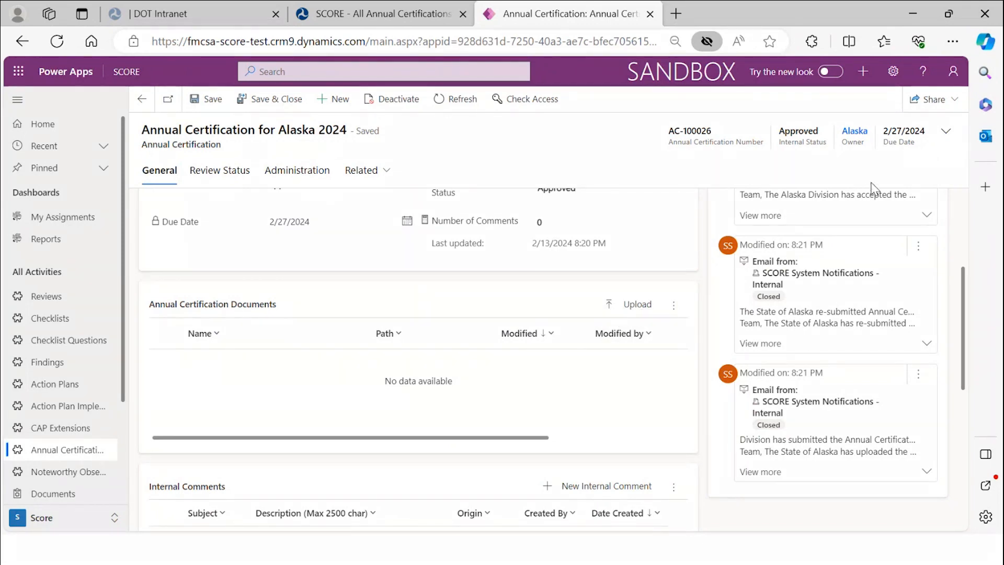
- Expand the timeline email saying Alaska Division Office approved AC-100026, due 02-27-2024
left_click(642, 307)
left_click(648, 264)
scroll(651, 271, "up", 1)
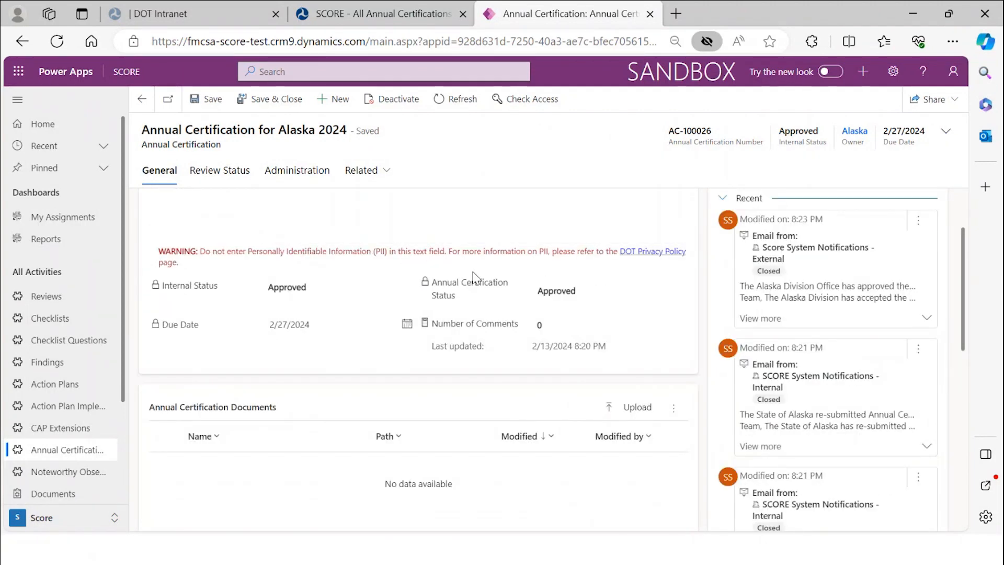
scroll(478, 273, "up", 3)
scroll(477, 273, "up", 1)
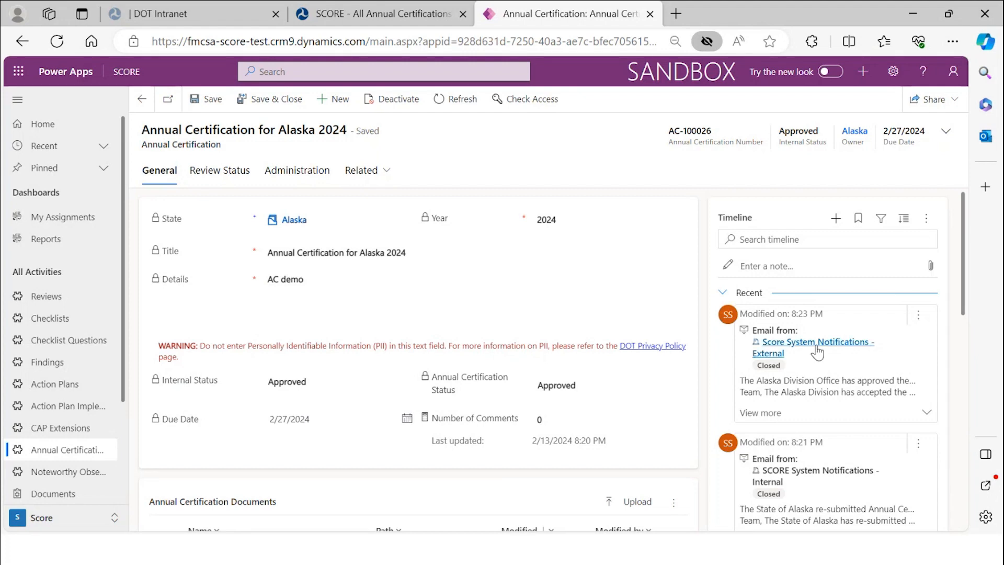
scroll(811, 348, "down", 1)
scroll(817, 348, "down", 4)
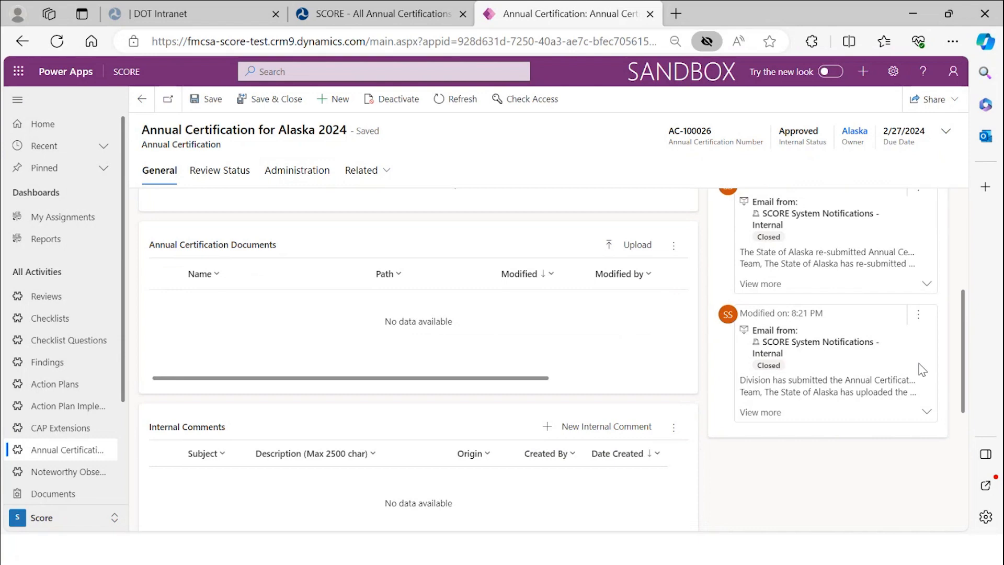
scroll(920, 369, "up", 5)
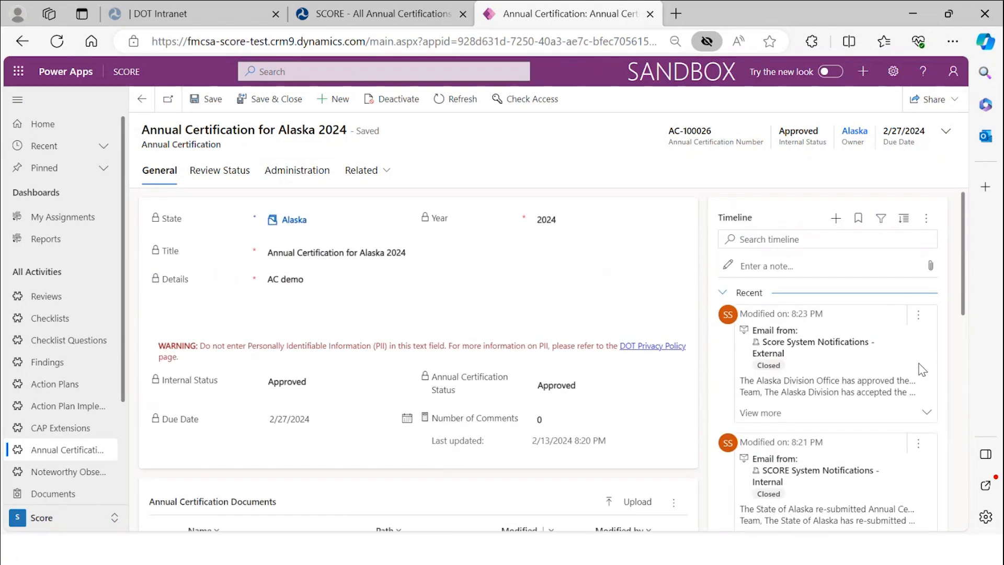
left_click(926, 415)
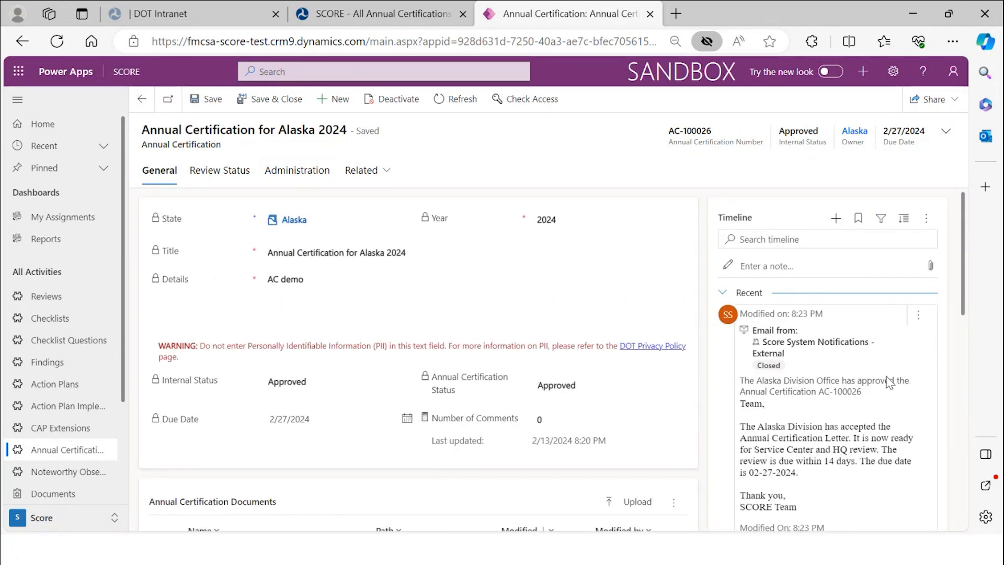
scroll(836, 451, "down", 1)
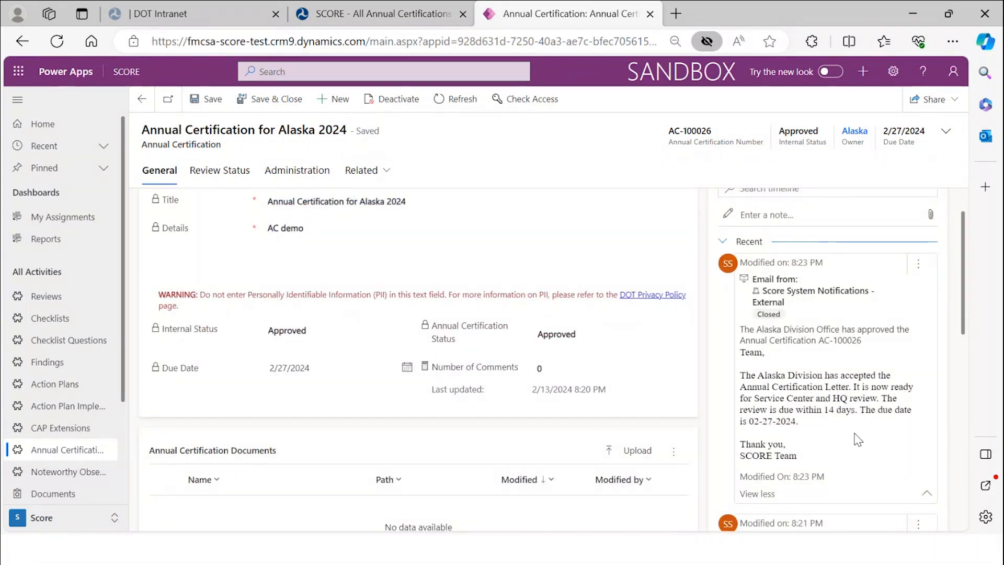
- Open the Alaska Division Office approval email for AC-100026 from the timeline as its own record and review it
left_click(919, 268)
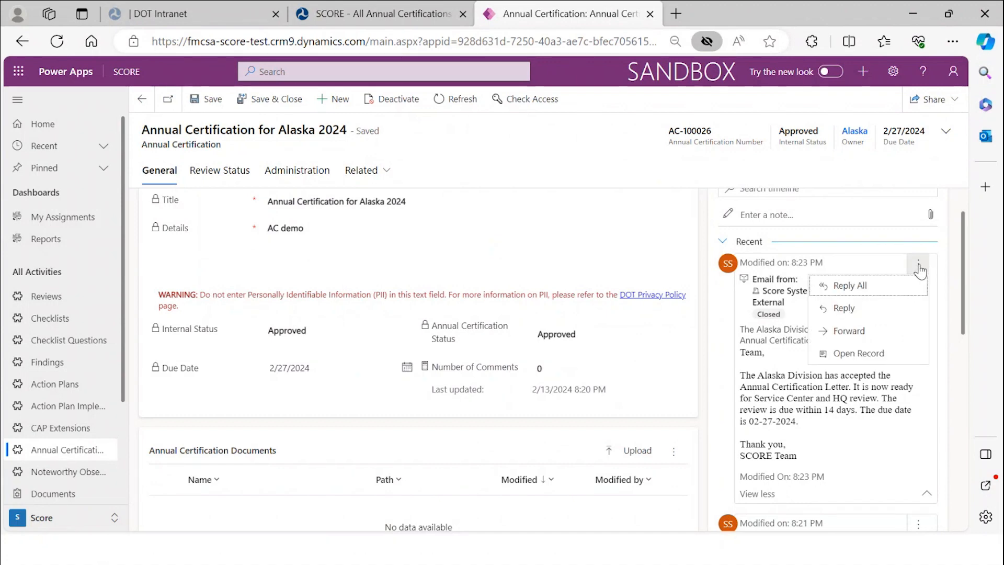
left_click(884, 354)
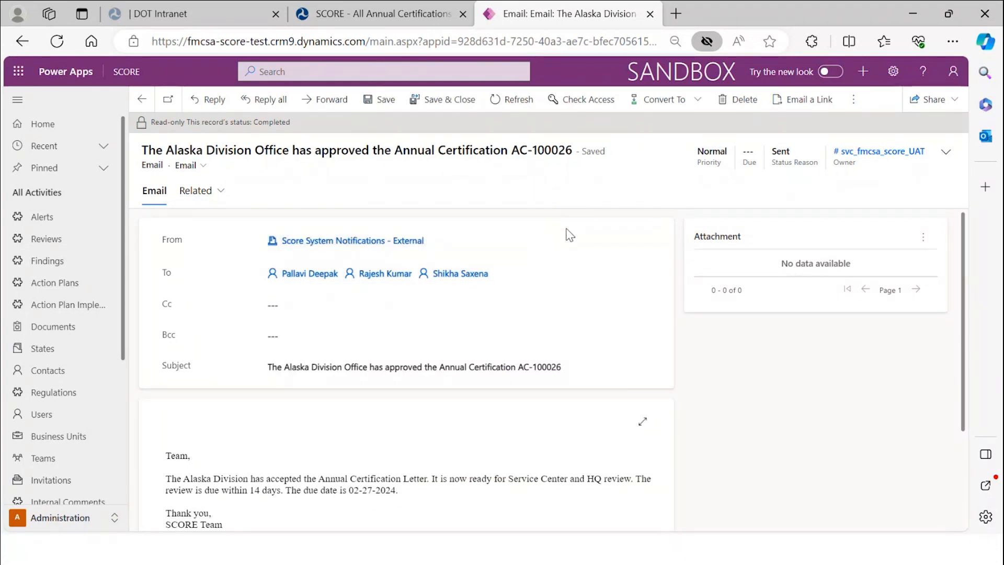
scroll(544, 252, "down", 3)
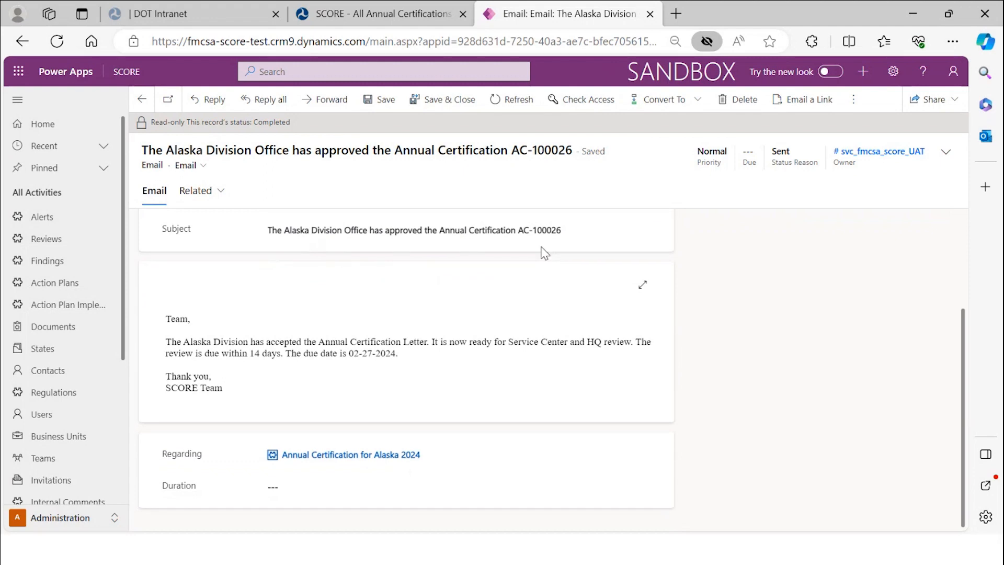
scroll(544, 254, "up", 3)
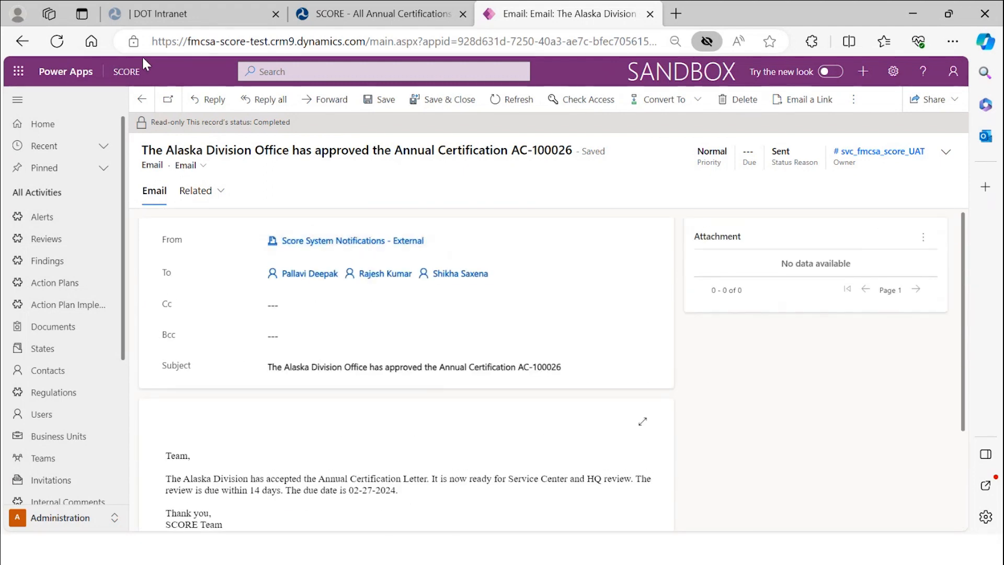
- Go back to the Annual Certification for Alaska 2024 record and scroll down to its documents grid
left_click(145, 105)
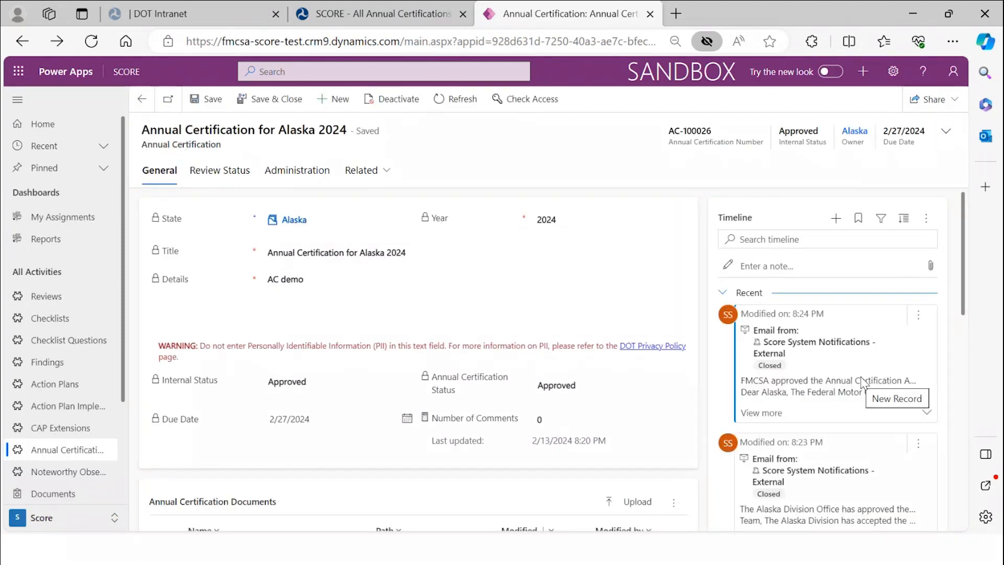
scroll(862, 385, "down", 1)
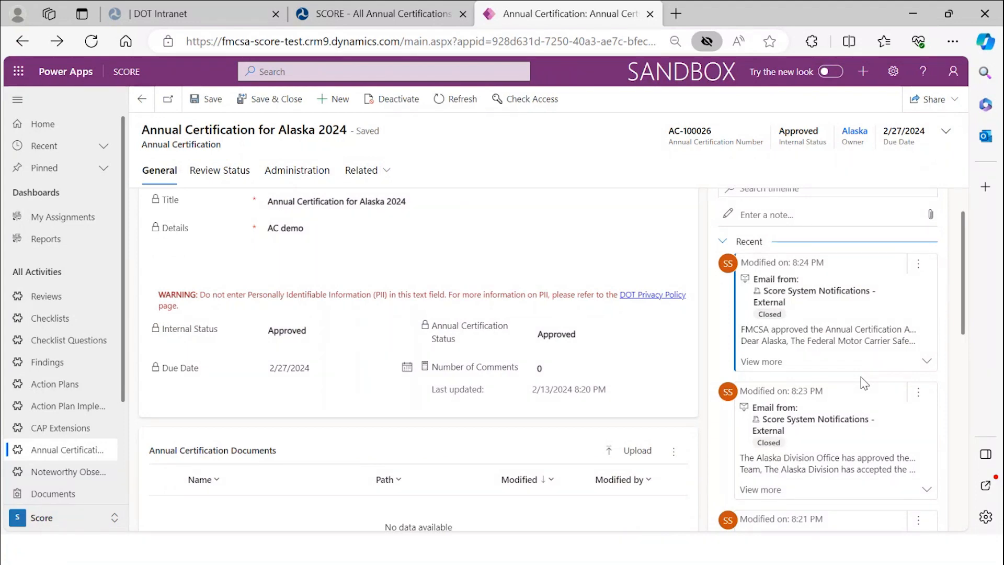
scroll(865, 383, "down", 2)
scroll(864, 384, "down", 1)
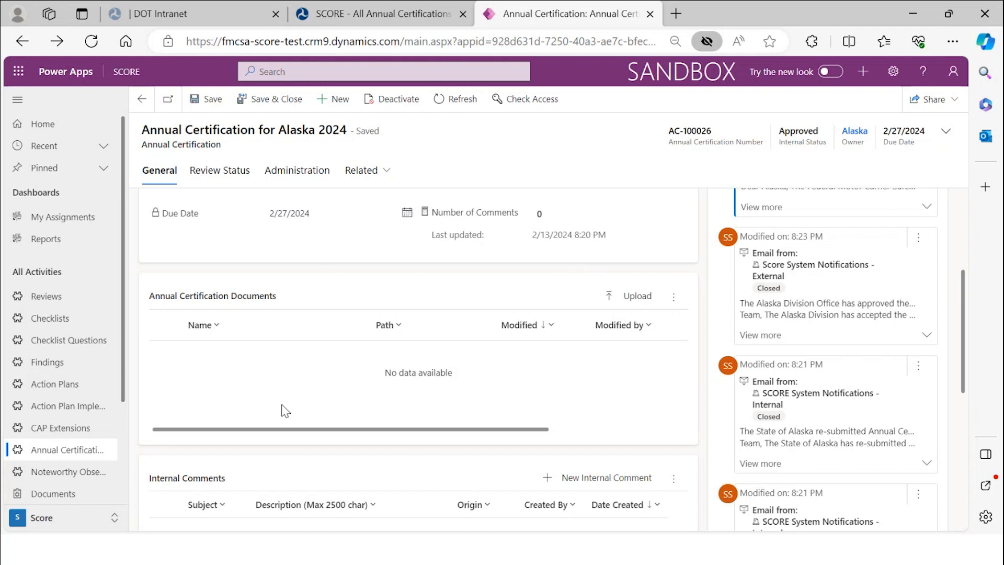
- Start a new document upload from the Annual Certification Documents Upload menu
left_click(634, 310)
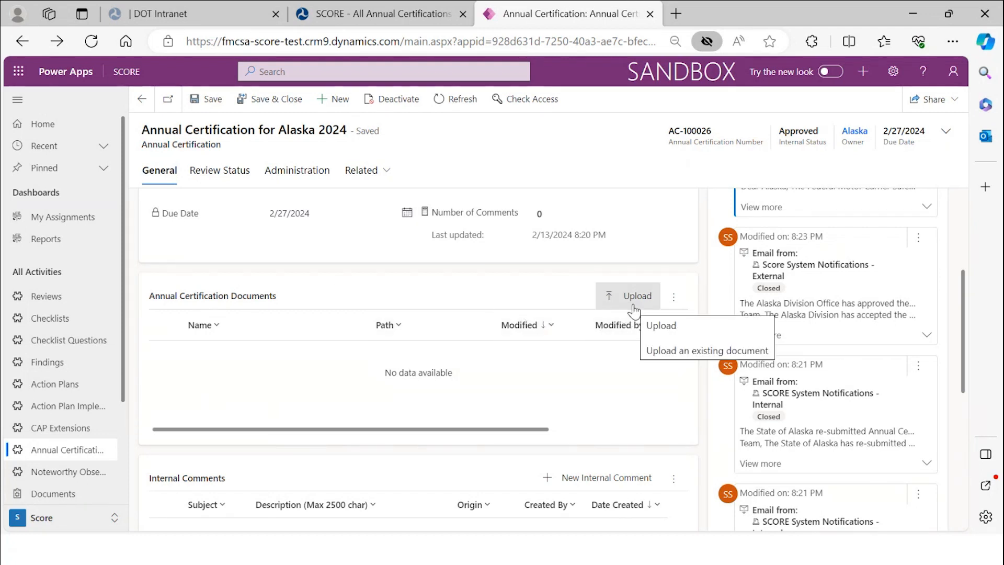
left_click(634, 311)
left_click(634, 309)
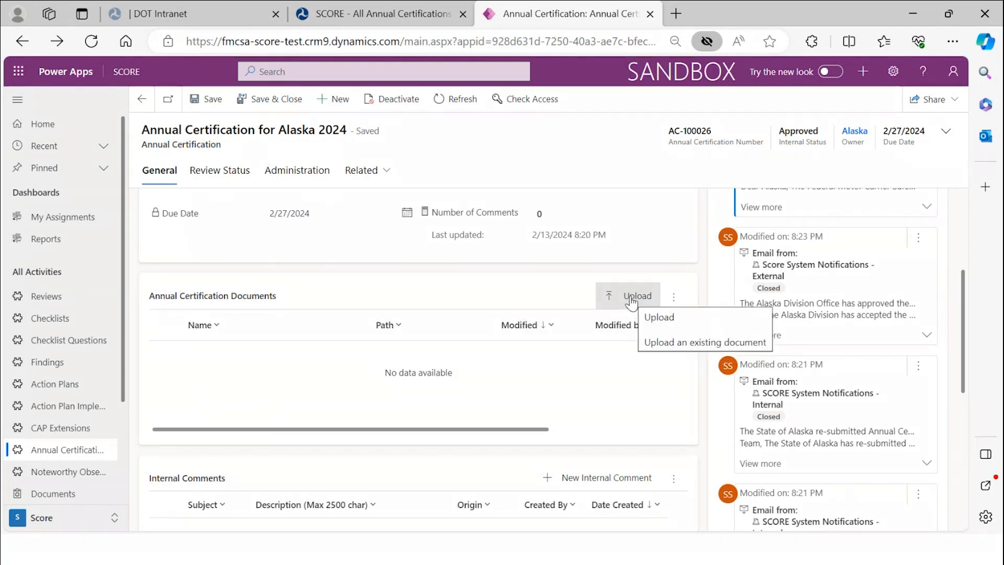
left_click(634, 309)
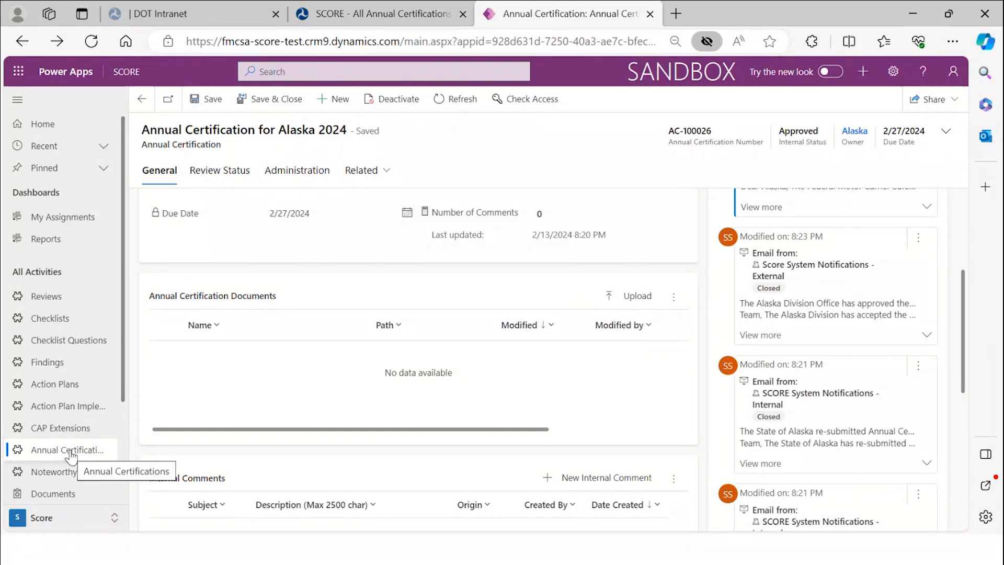
left_click(621, 301)
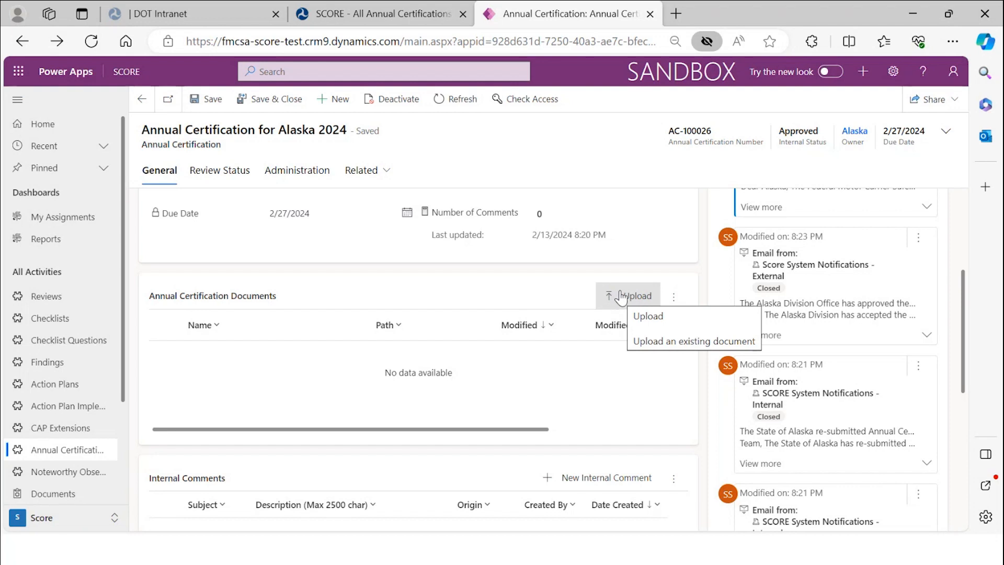
left_click(622, 298)
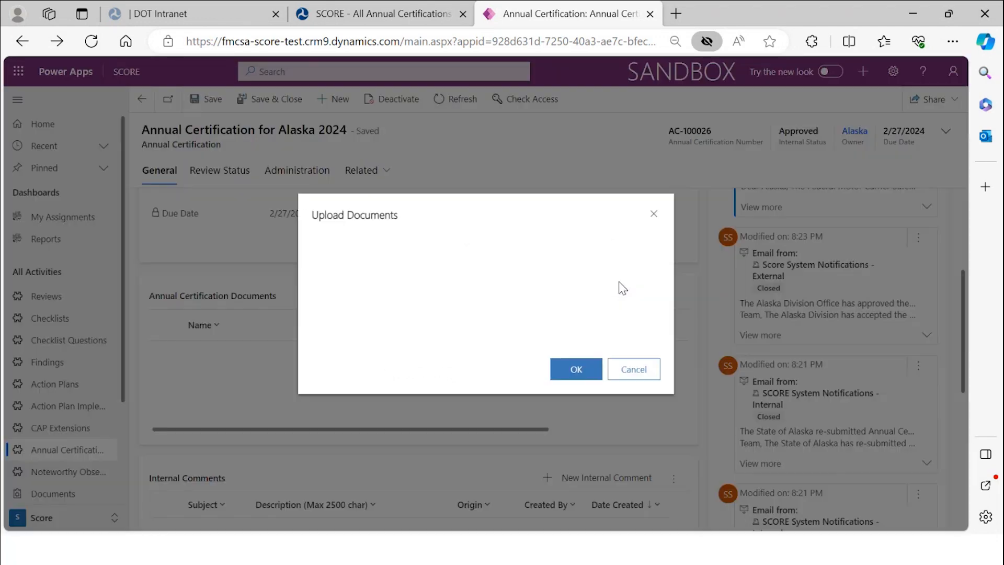
- Choose role change.PNG from the Documents folder and upload it to the certification
left_click(464, 241)
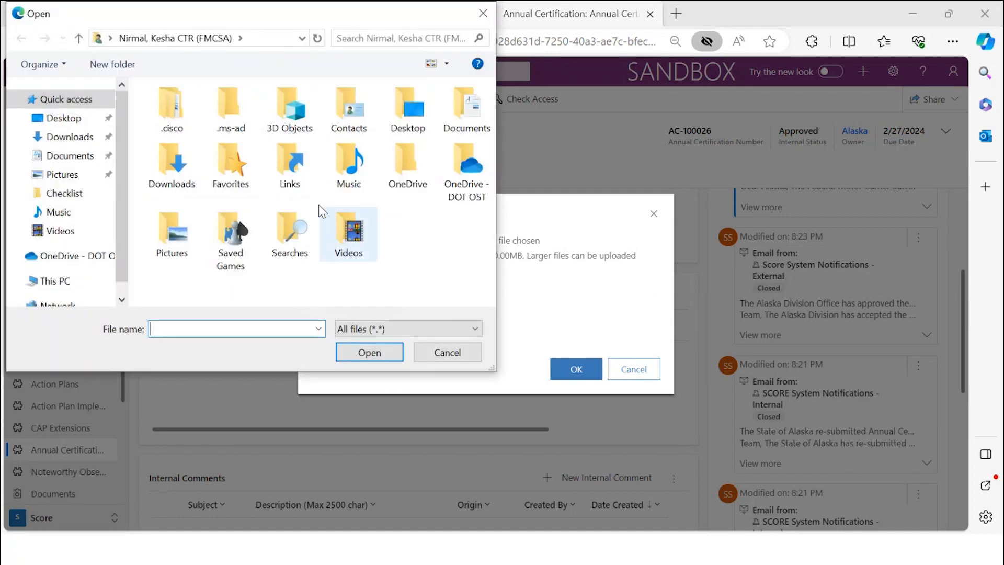
double_click(467, 119)
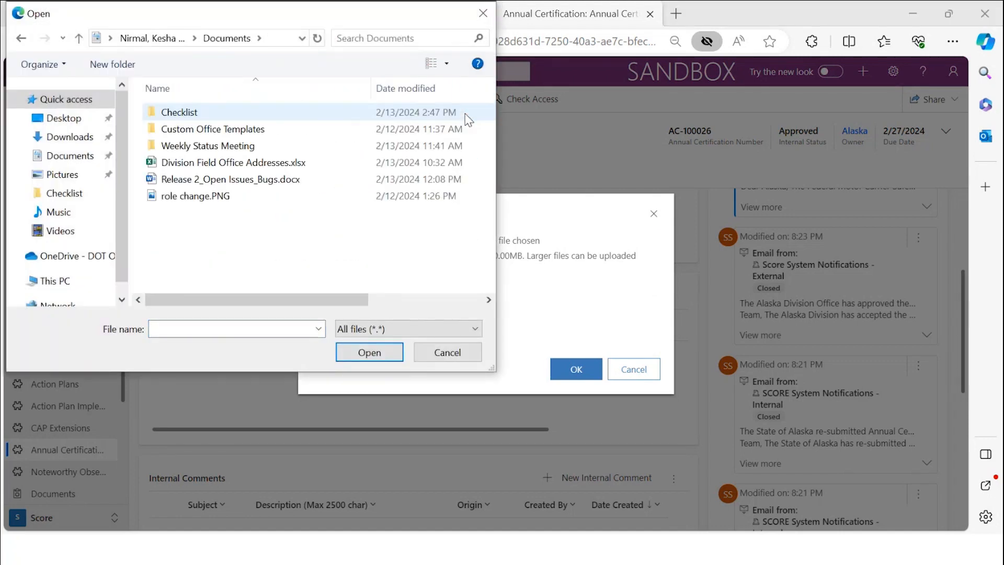
left_click(294, 198)
left_click(360, 352)
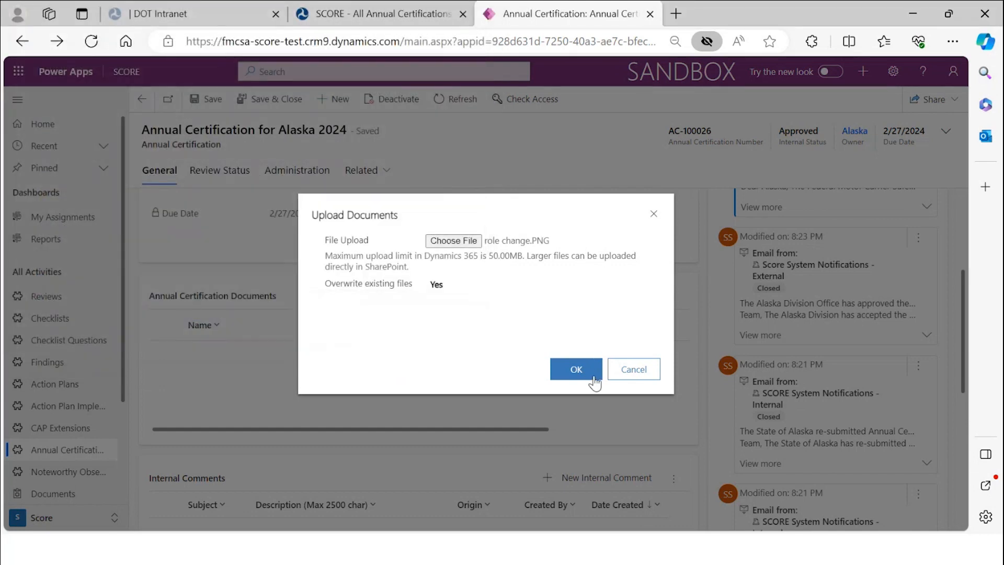
left_click(577, 369)
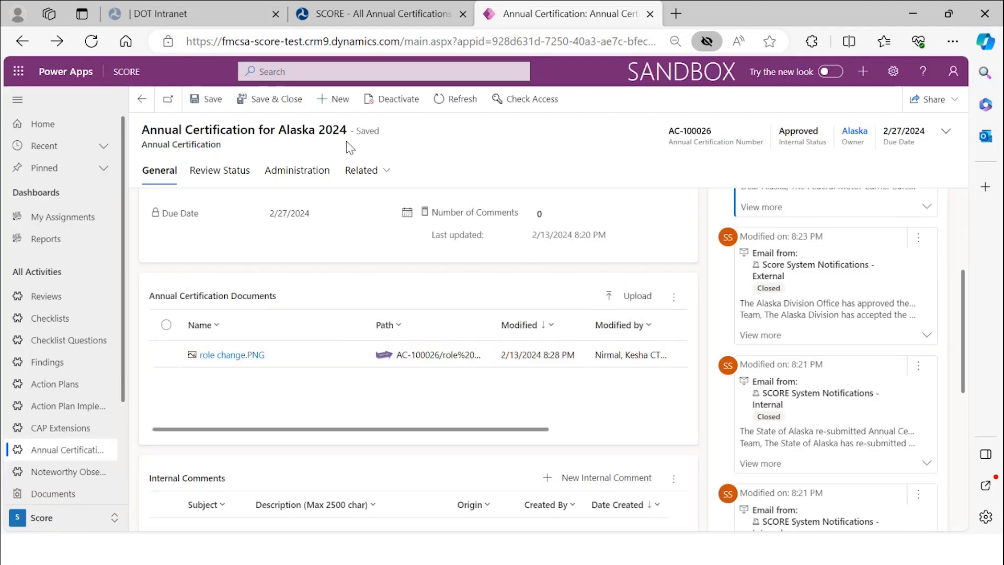
- Refresh the record, select role change.PNG in the documents grid and open it in a new tab
left_click(456, 101)
scroll(491, 460, "down", 4)
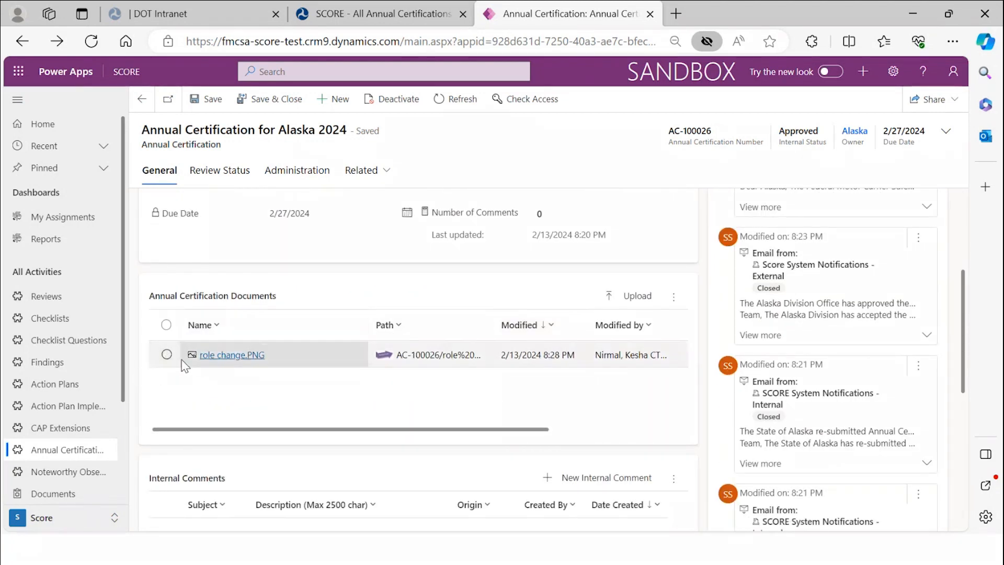
left_click(167, 355)
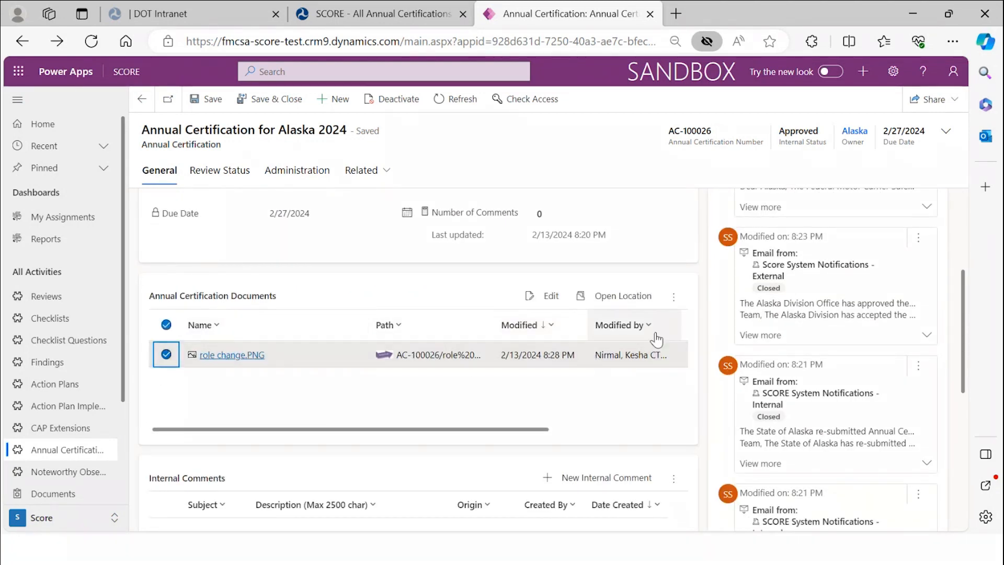
left_click(674, 296)
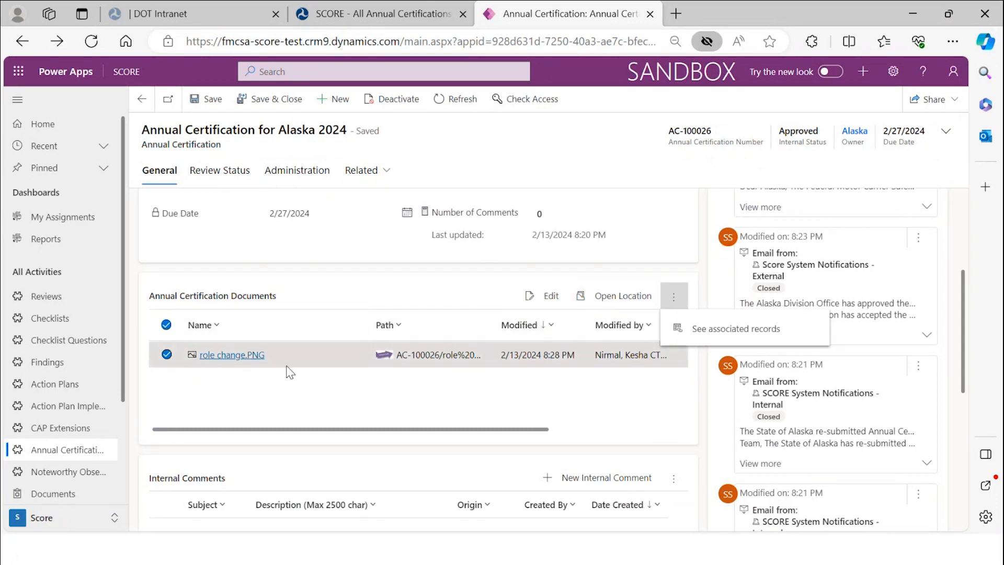
left_click(261, 356)
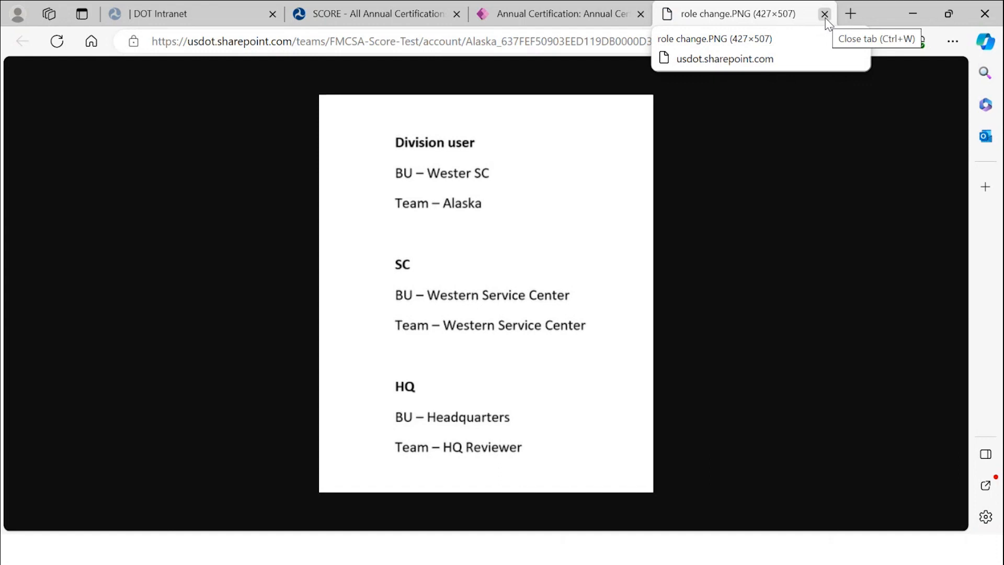
- Close the SharePoint tab showing role change.PNG to return to the Alaska 2024 certification
right_click(696, 121)
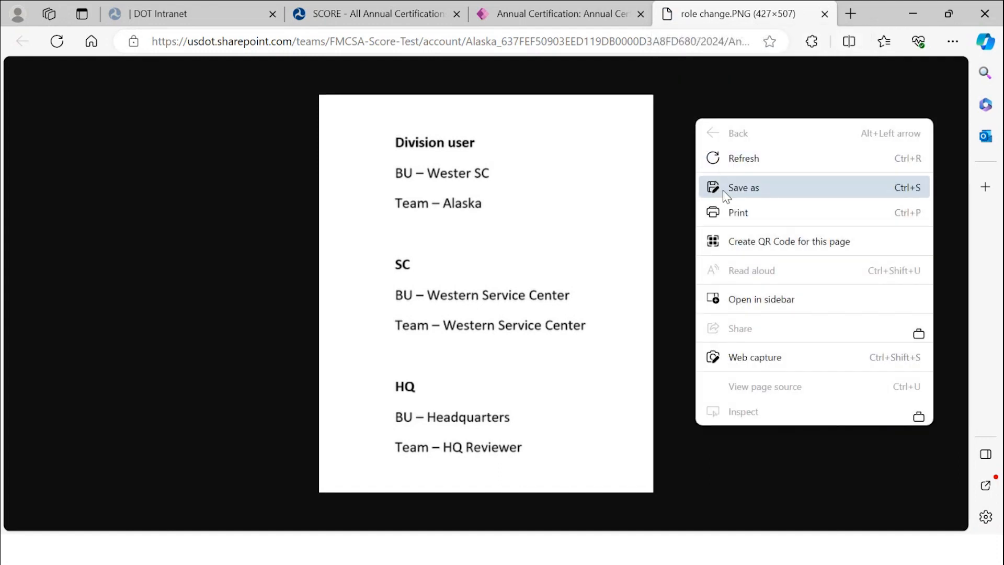
left_click(825, 14)
left_click(825, 14)
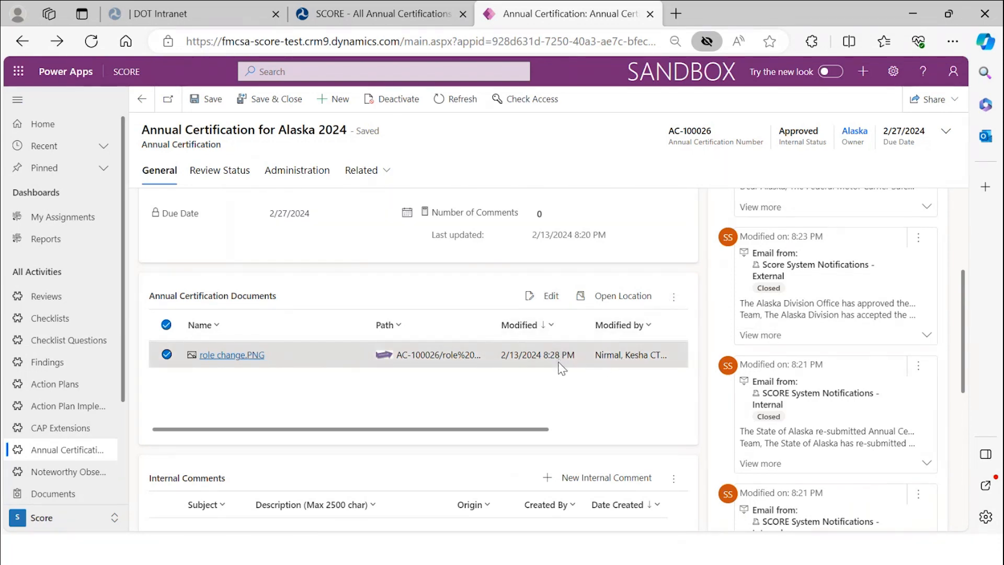
left_click(604, 312)
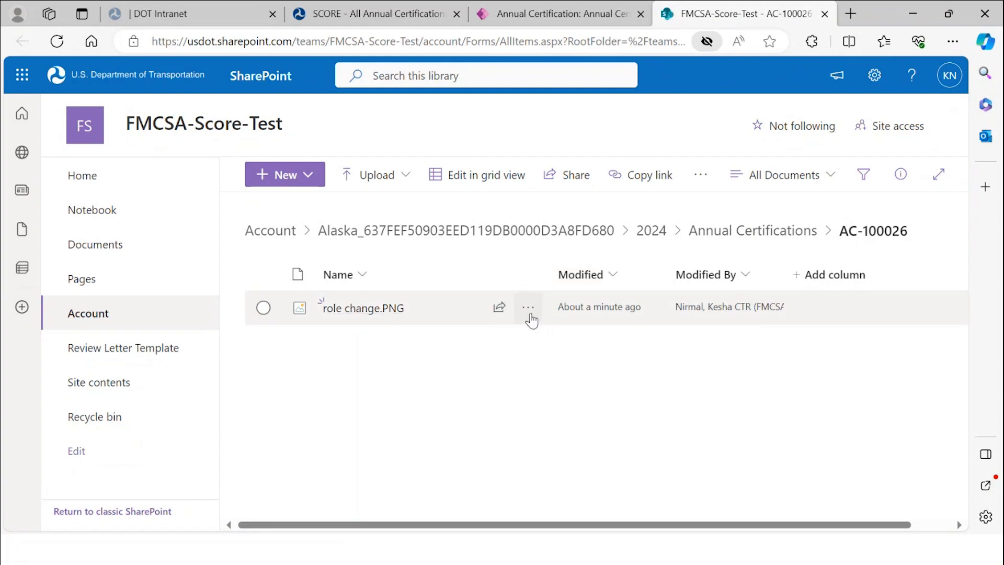
left_click(528, 309)
mouse_move(578, 83)
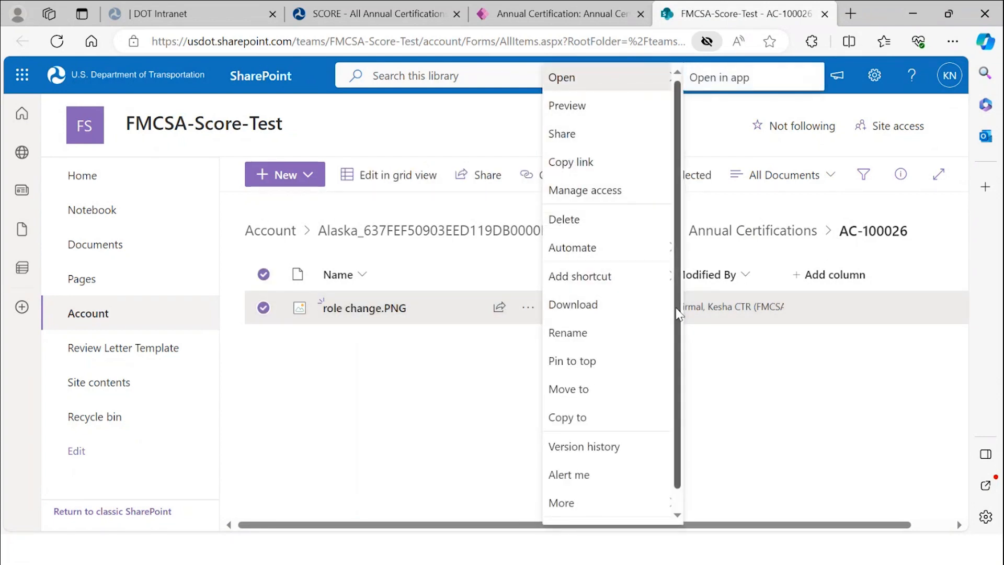
scroll(679, 314, "down", 1)
scroll(679, 319, "up", 1)
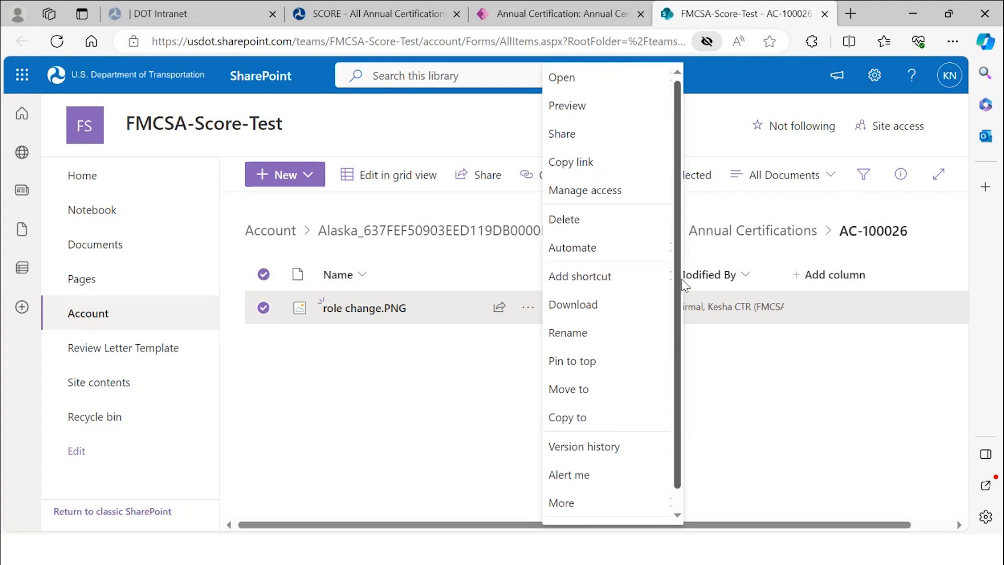
left_click(405, 368)
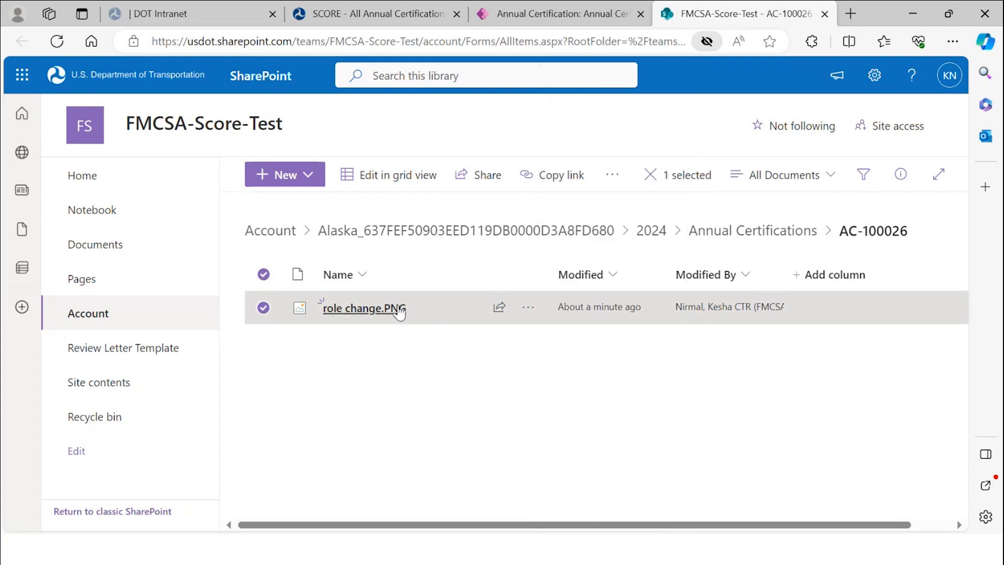
left_click(826, 14)
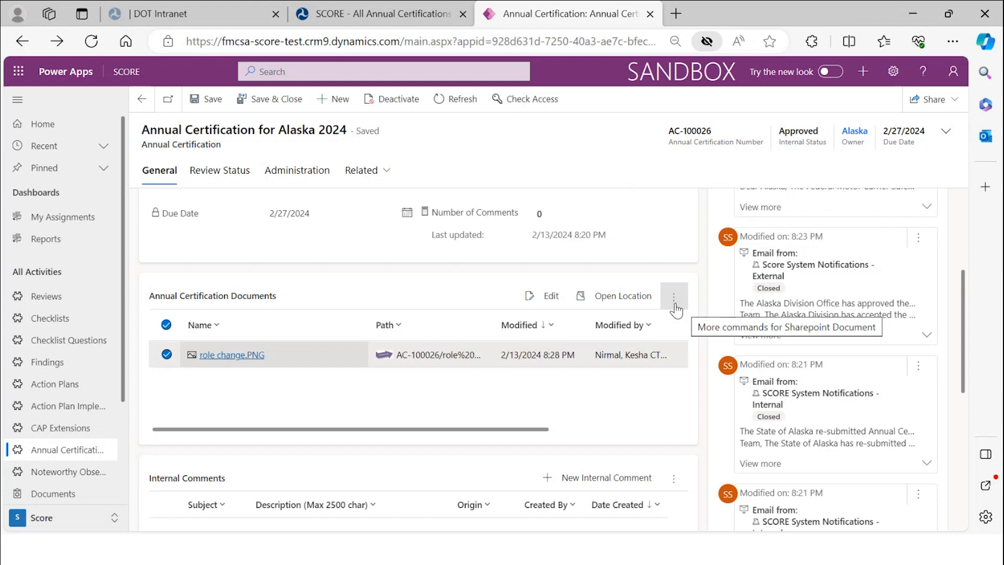
- Reopen role change.PNG from More commands, close its tab, and uncheck its row in the documents list
left_click(674, 305)
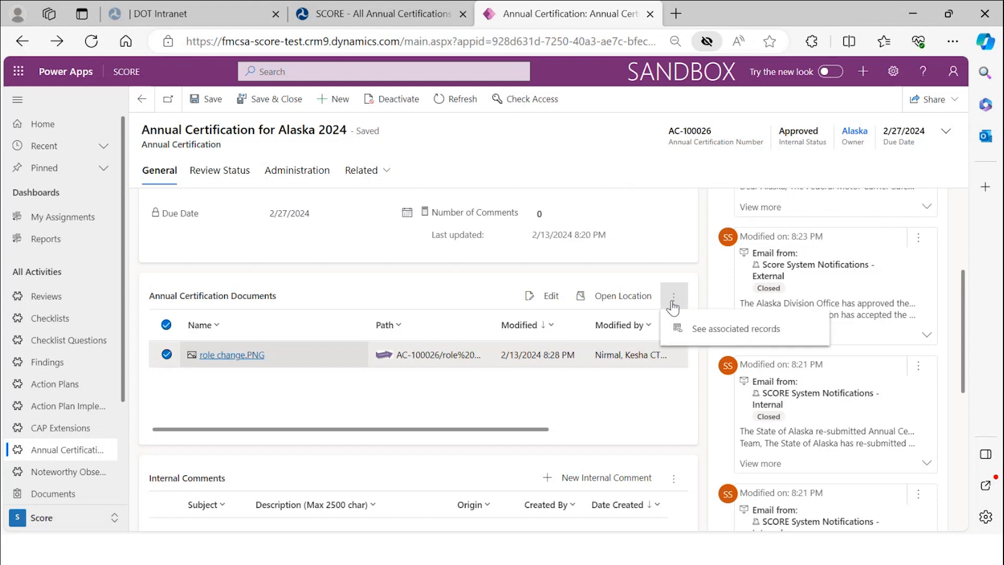
left_click(539, 296)
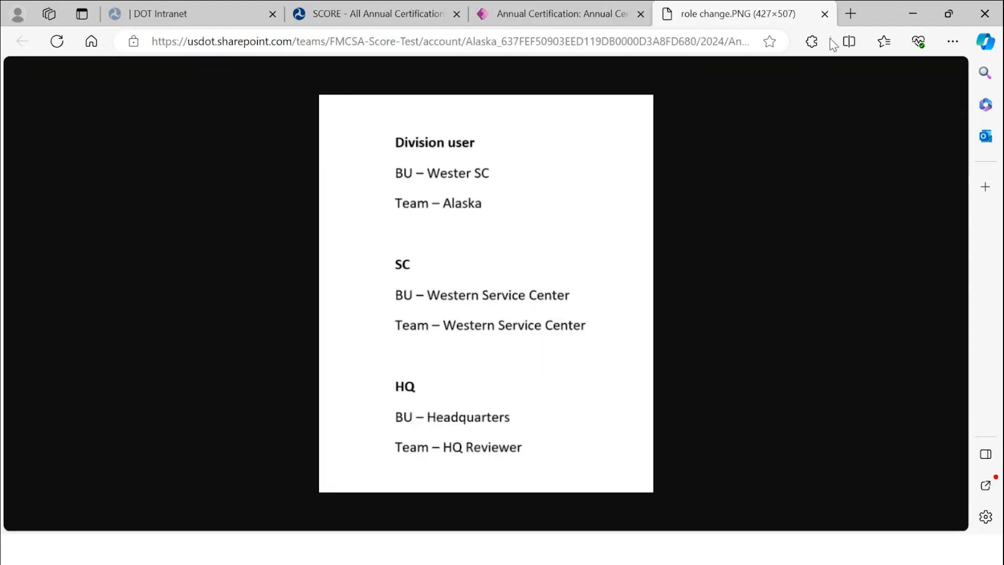
left_click(825, 14)
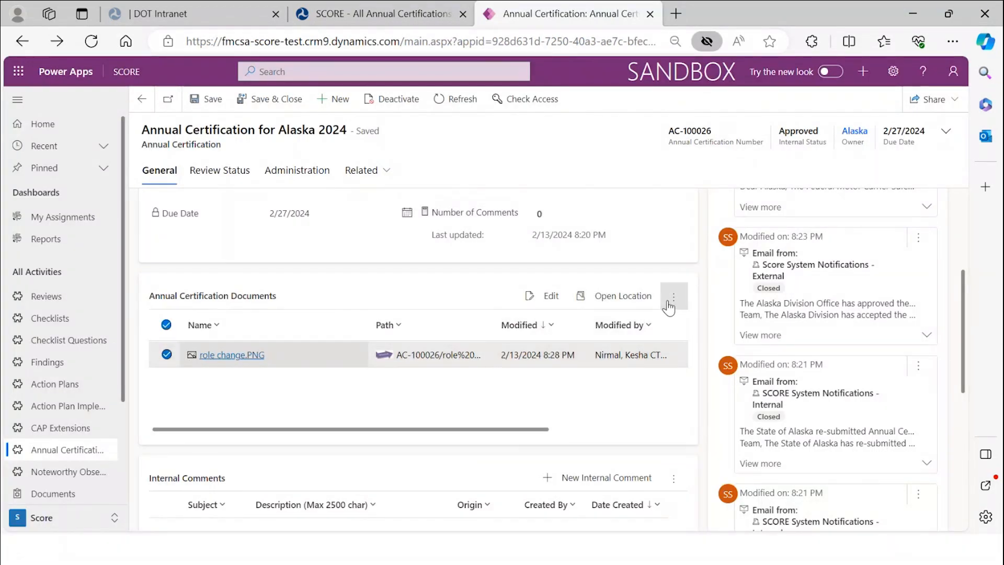
left_click(167, 354)
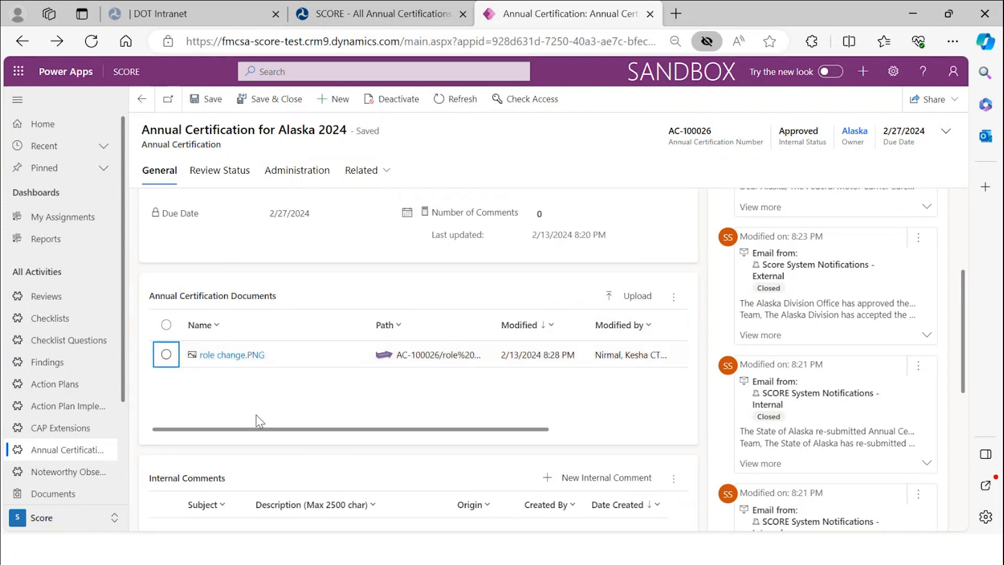
left_click(632, 295)
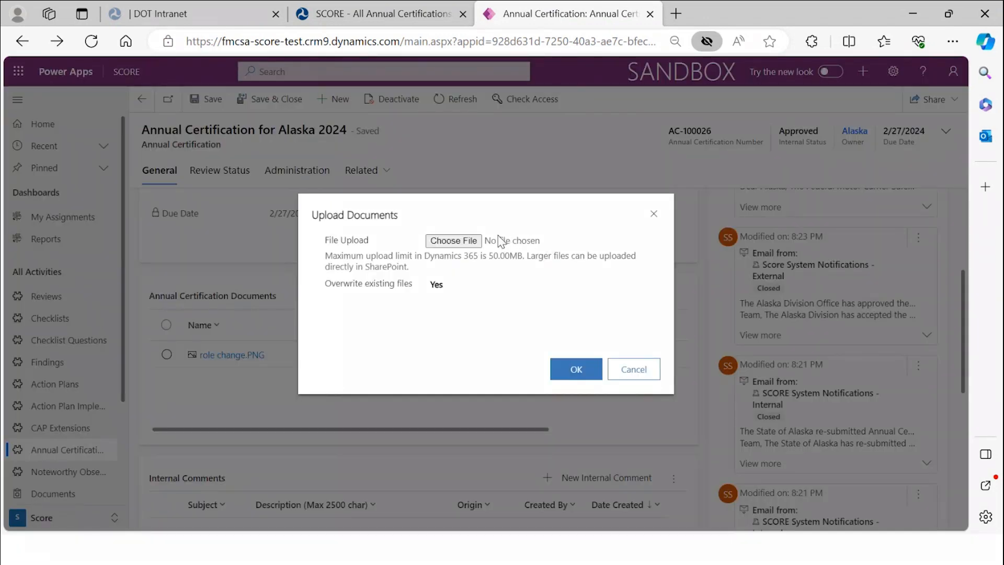
left_click(453, 240)
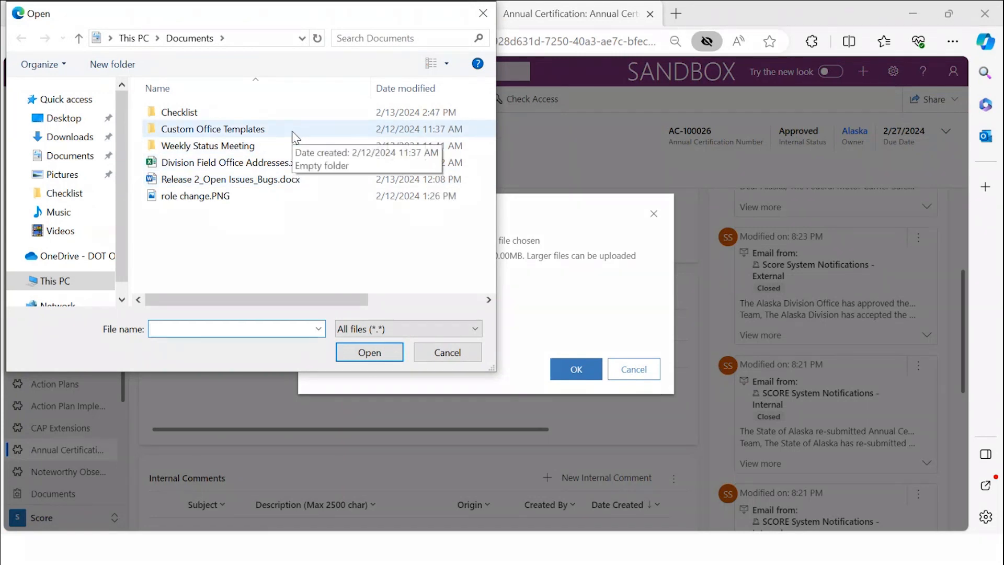
double_click(292, 132)
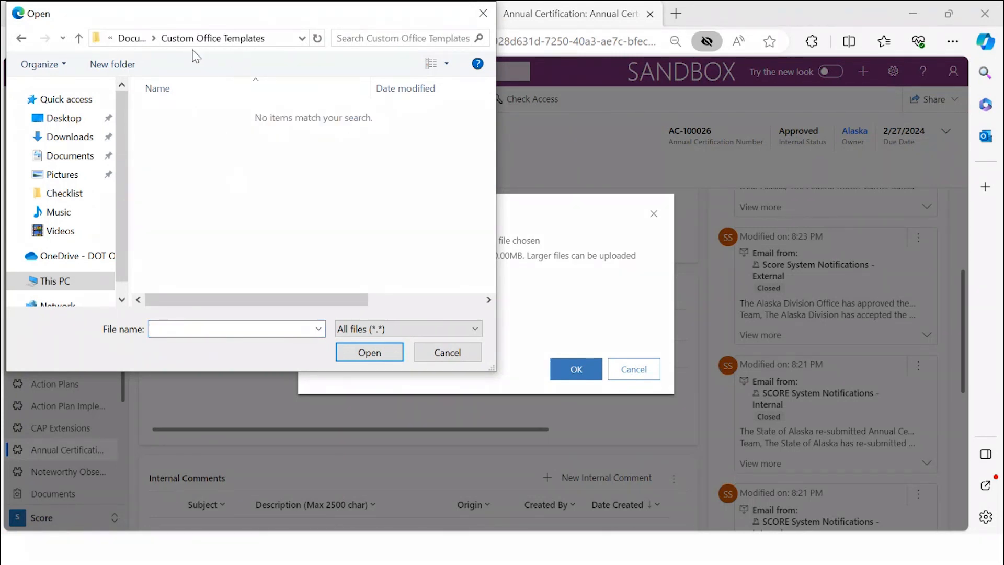
left_click(131, 39)
right_click(194, 211)
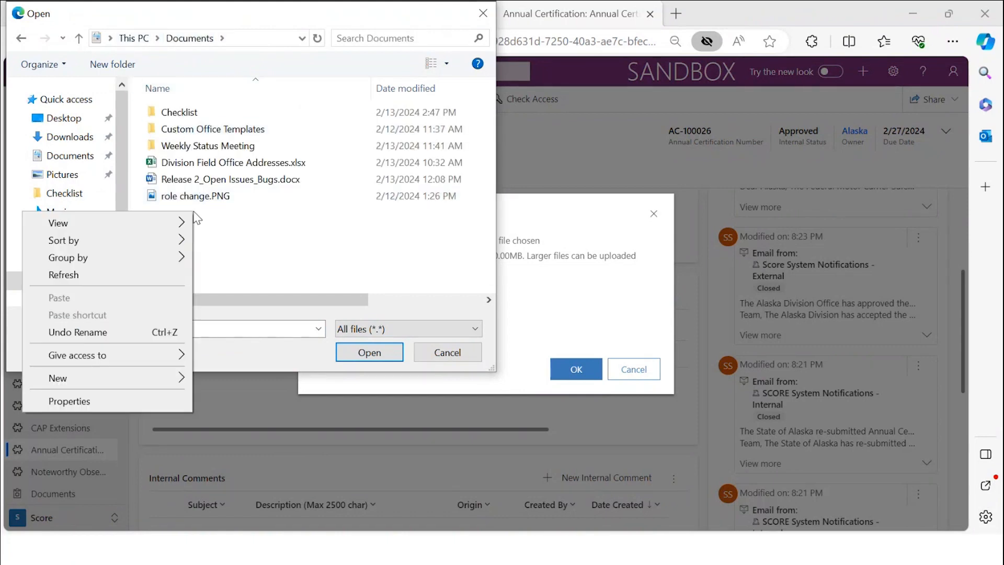
mouse_move(165, 385)
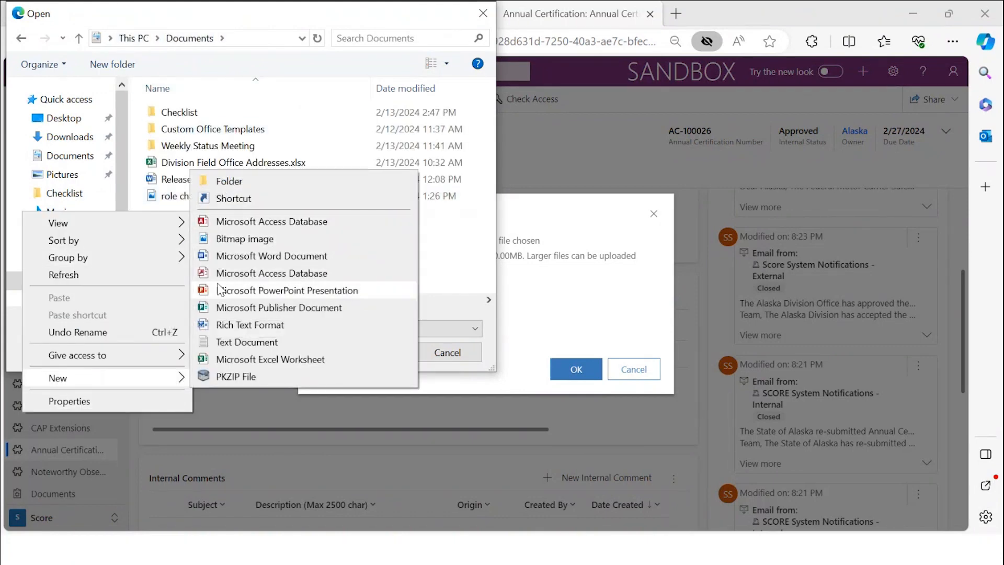
left_click(224, 258)
left_click(250, 254)
left_click(312, 213)
left_click(369, 352)
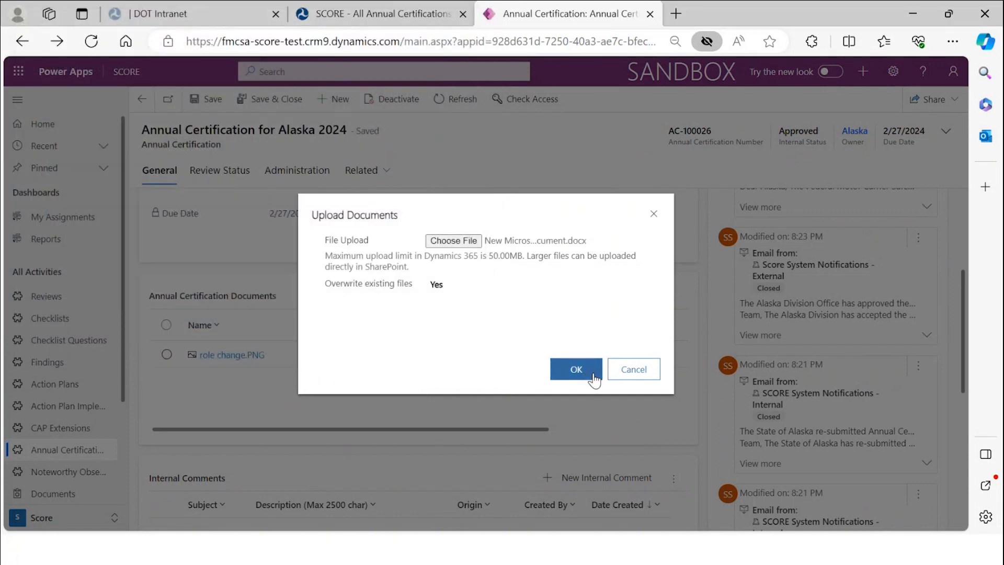
left_click(589, 368)
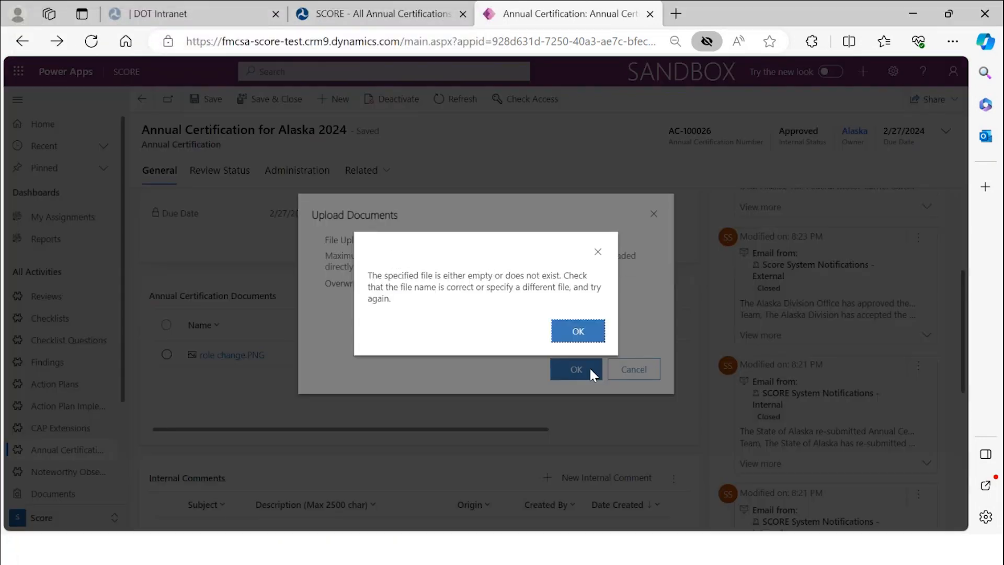
left_click(576, 333)
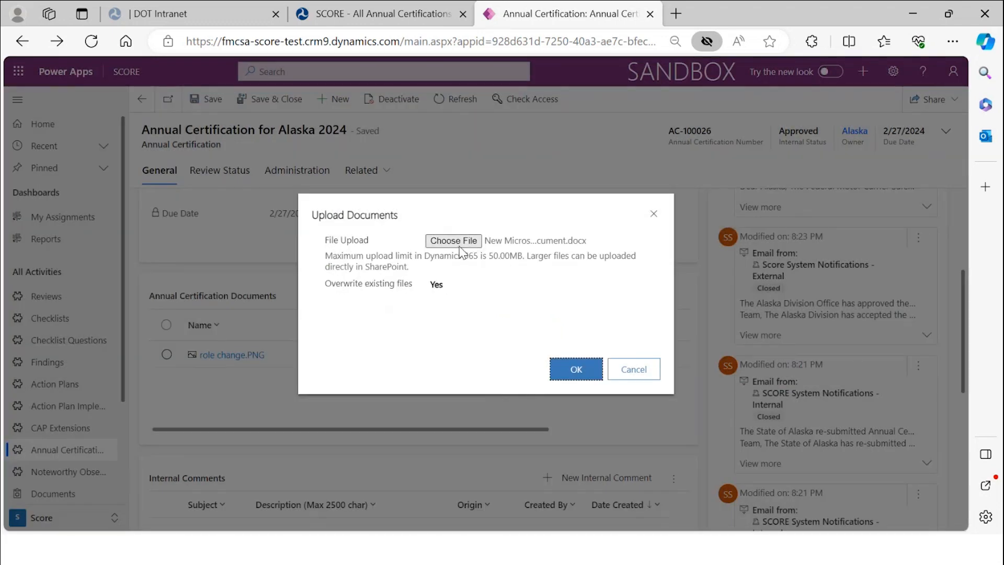
left_click(575, 369)
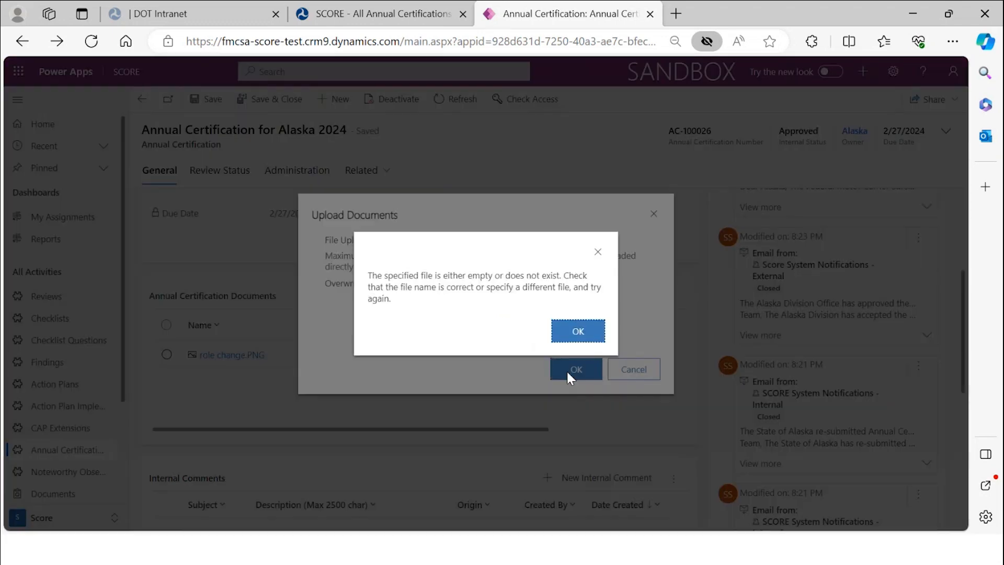
left_click(576, 332)
left_click(653, 213)
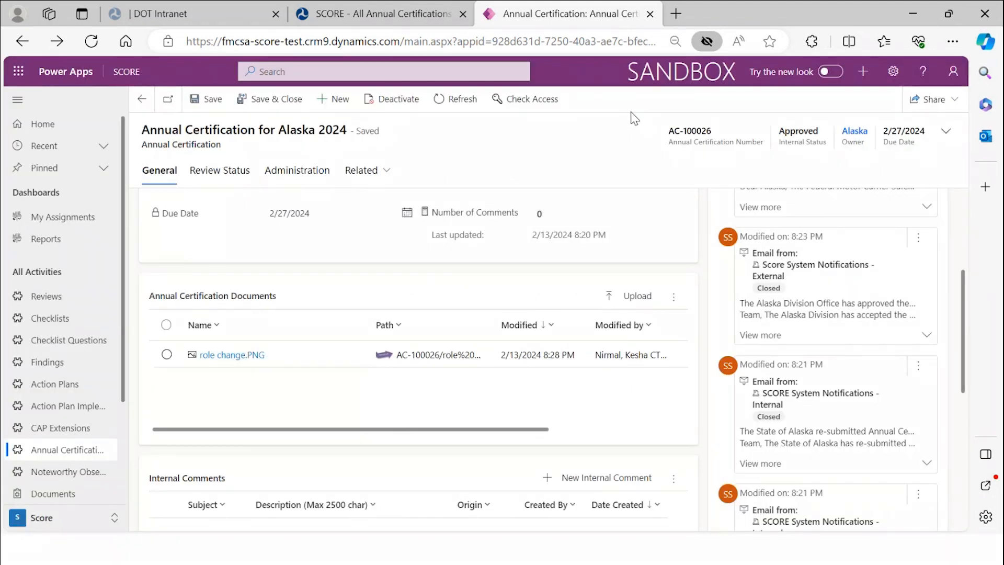
key("alt+Tab")
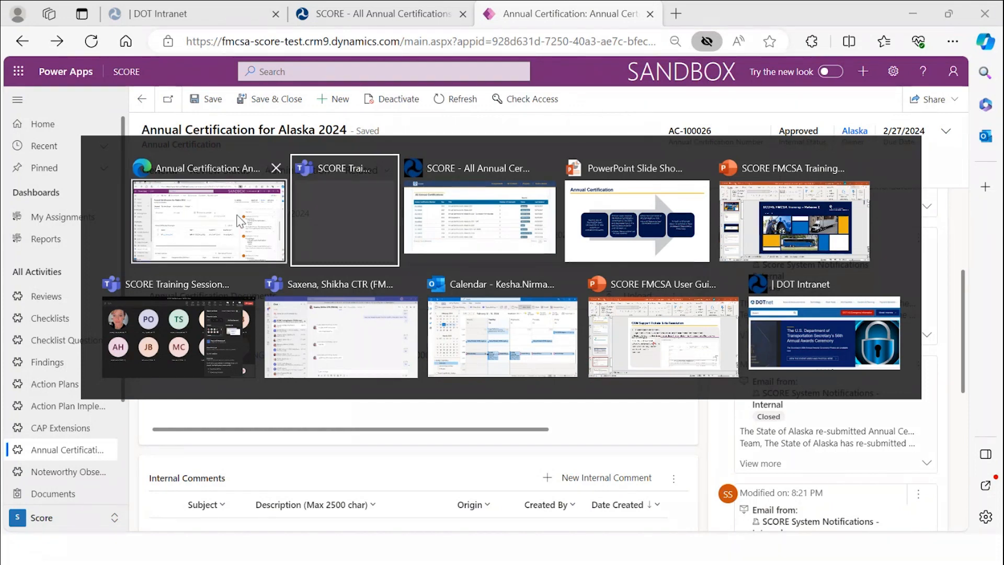
- Switch to the training slide show and advance to the 'State Contests a Finding' slide
left_click(235, 229)
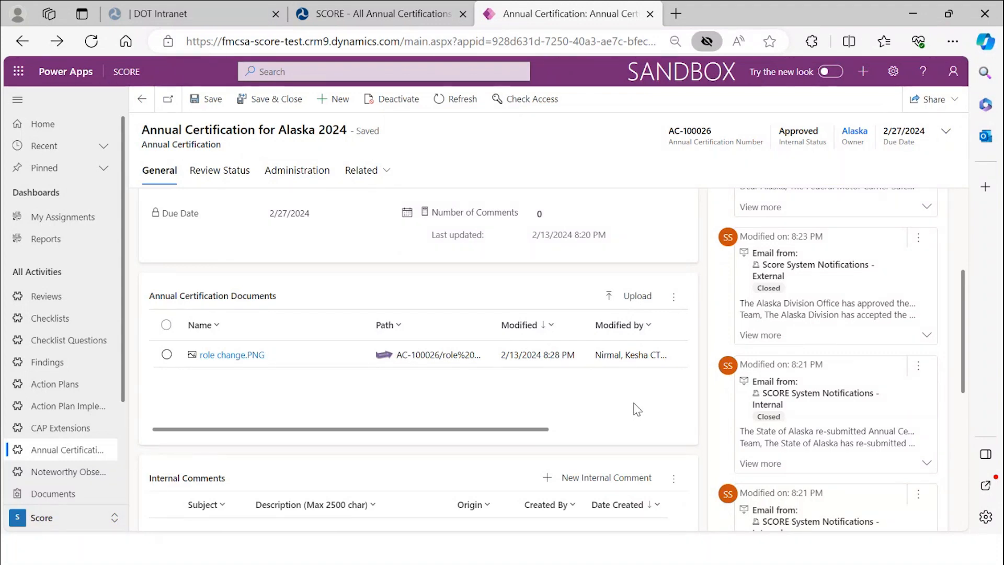
key("alt+Tab")
key("alt+Tab")
key("alt+Tab")
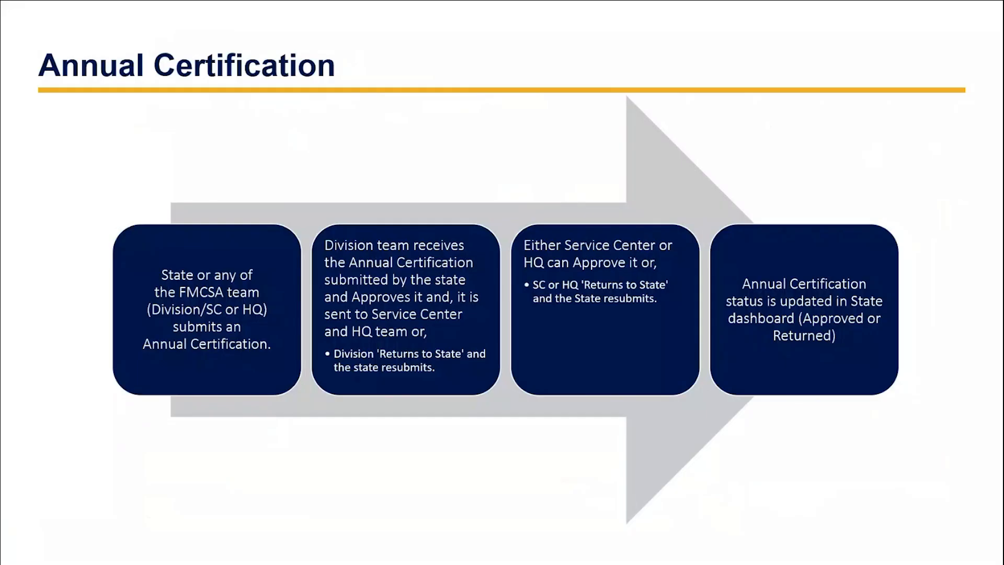
key("Right")
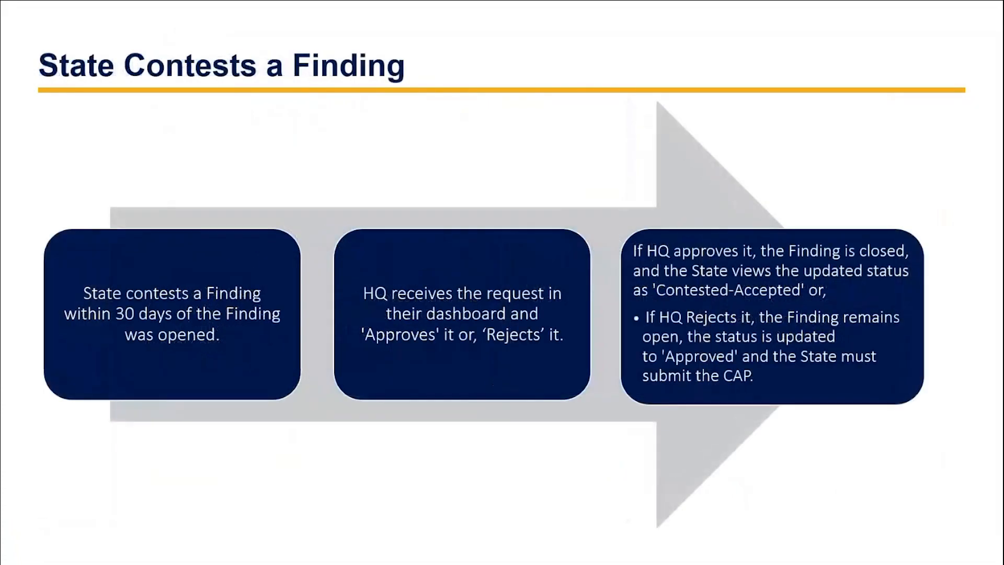
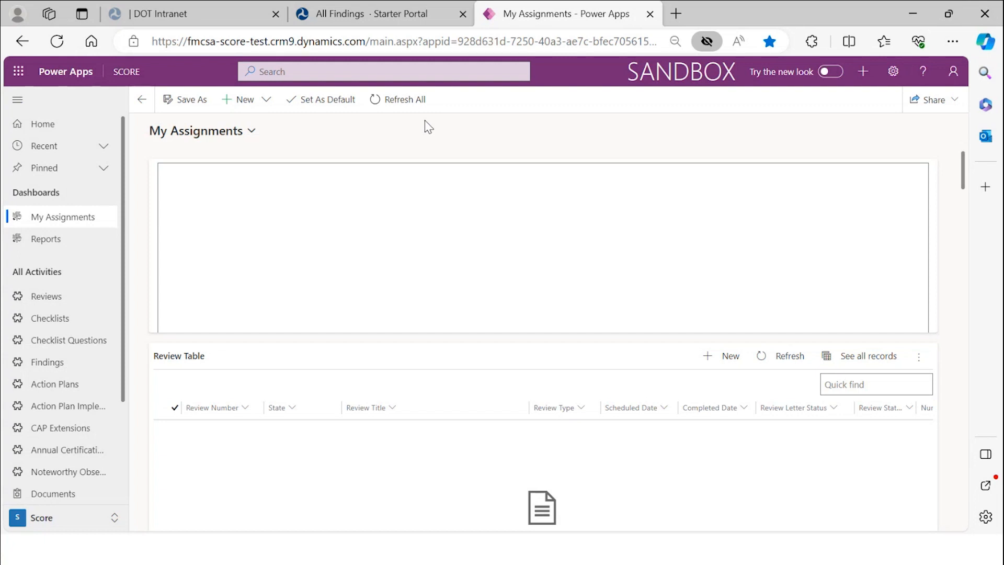
- Refresh all dashboard data and scroll down to the empty Review Table
left_click(404, 102)
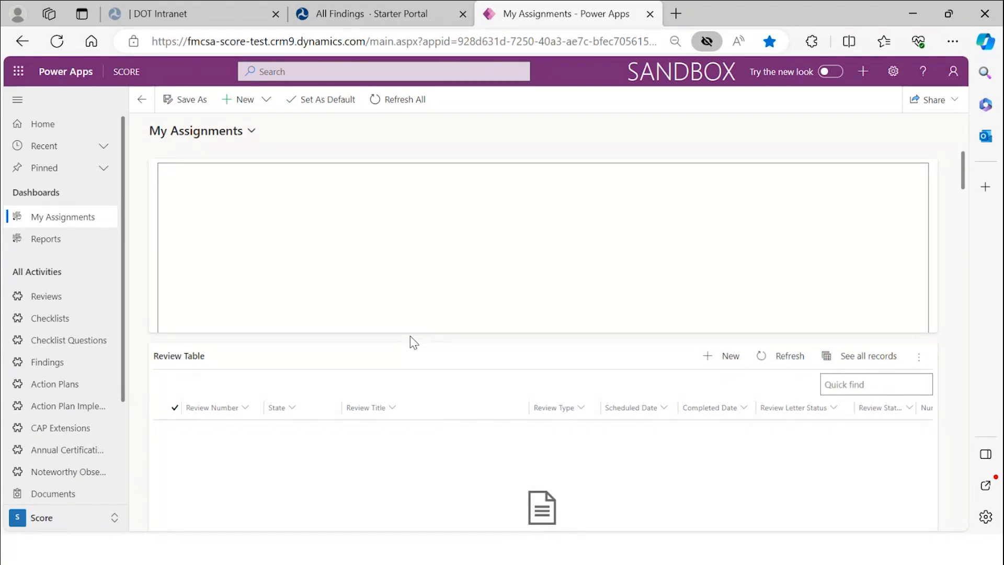
scroll(410, 343, "down", 3)
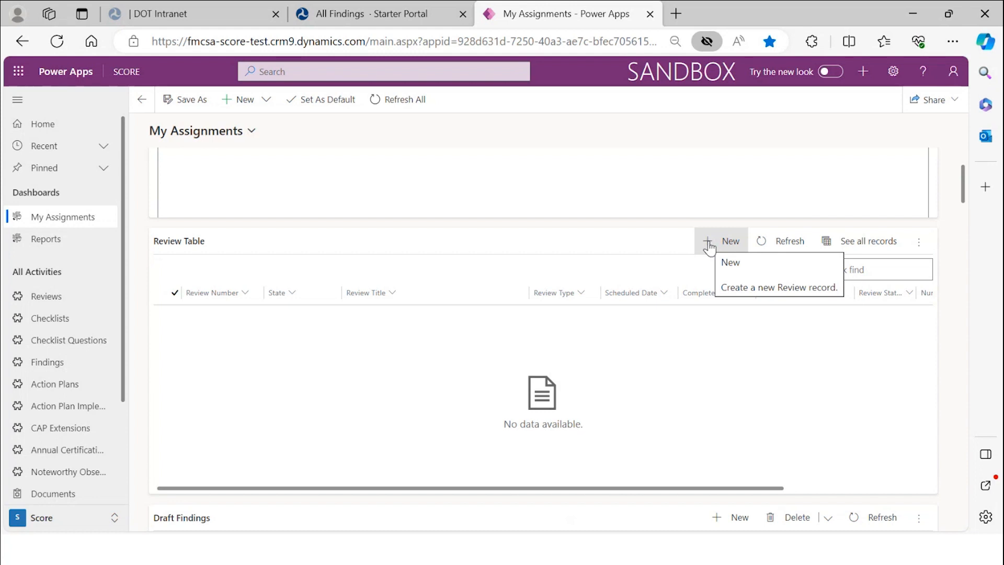
- Start a new review in the Review Table with state Alaska
left_click(711, 244)
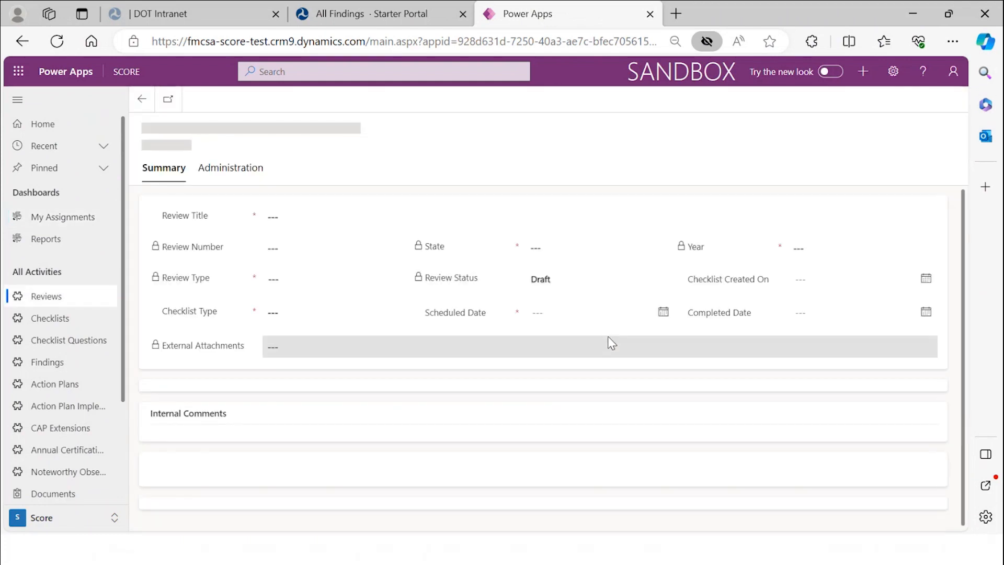
left_click(540, 252)
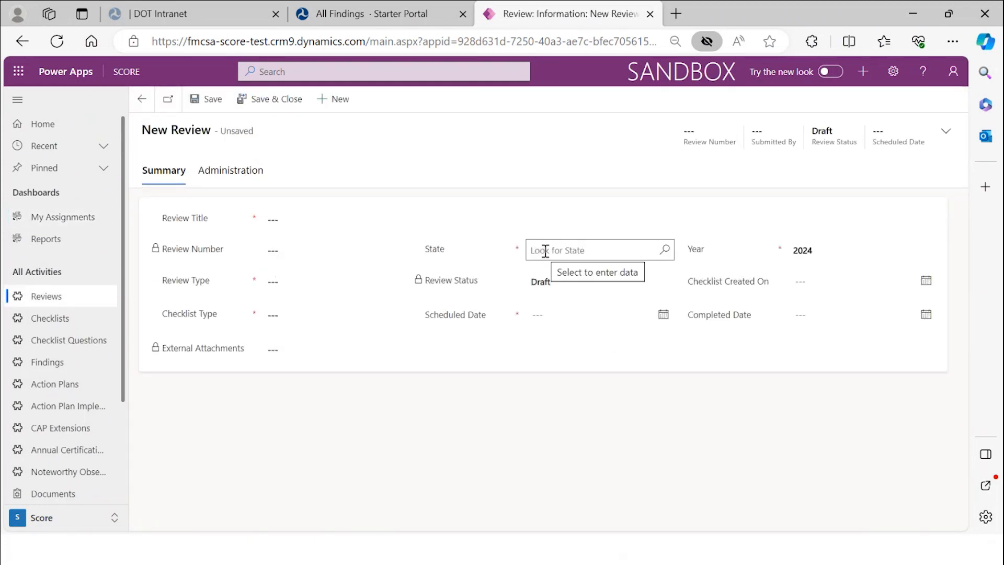
left_click(545, 252)
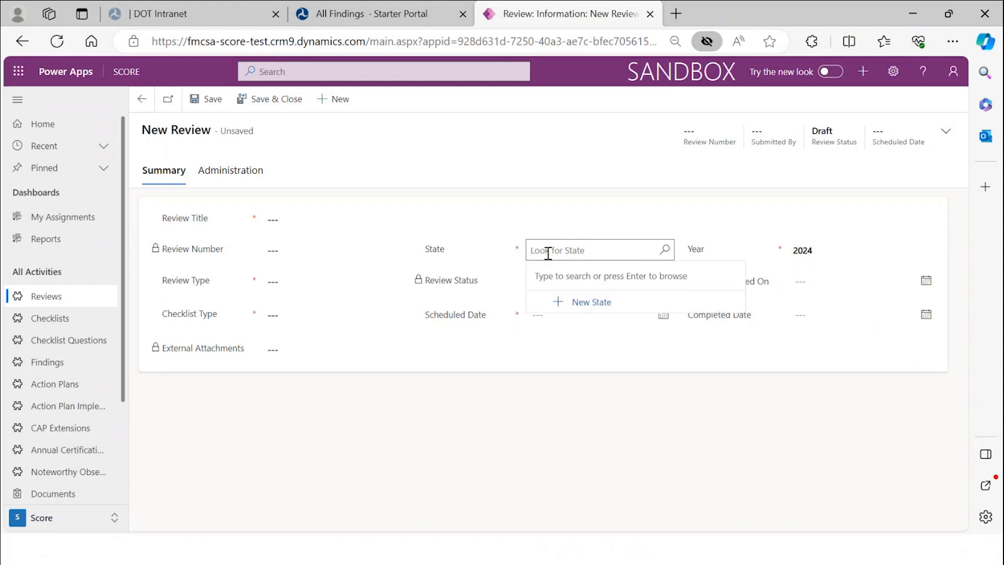
type("alas")
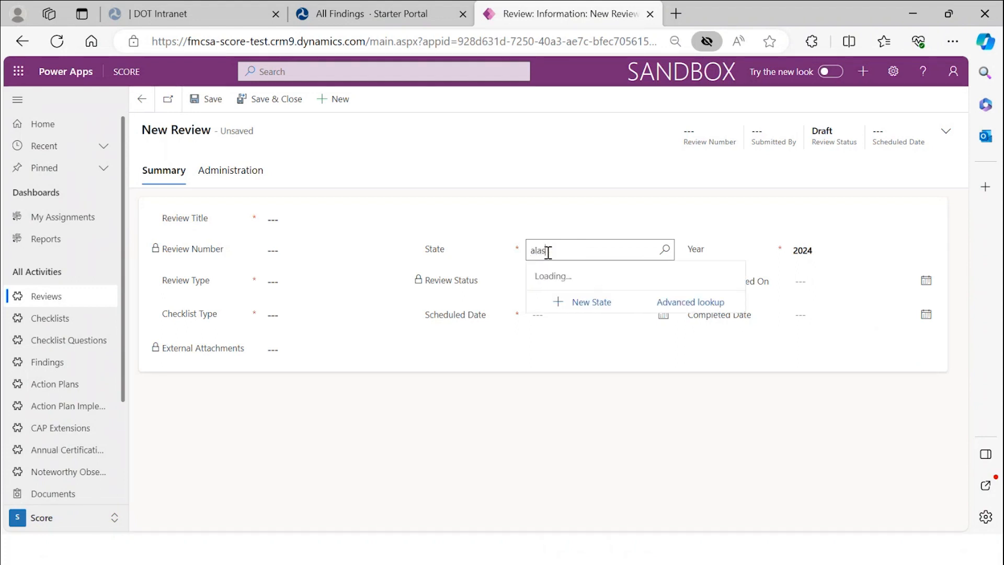
left_click(556, 298)
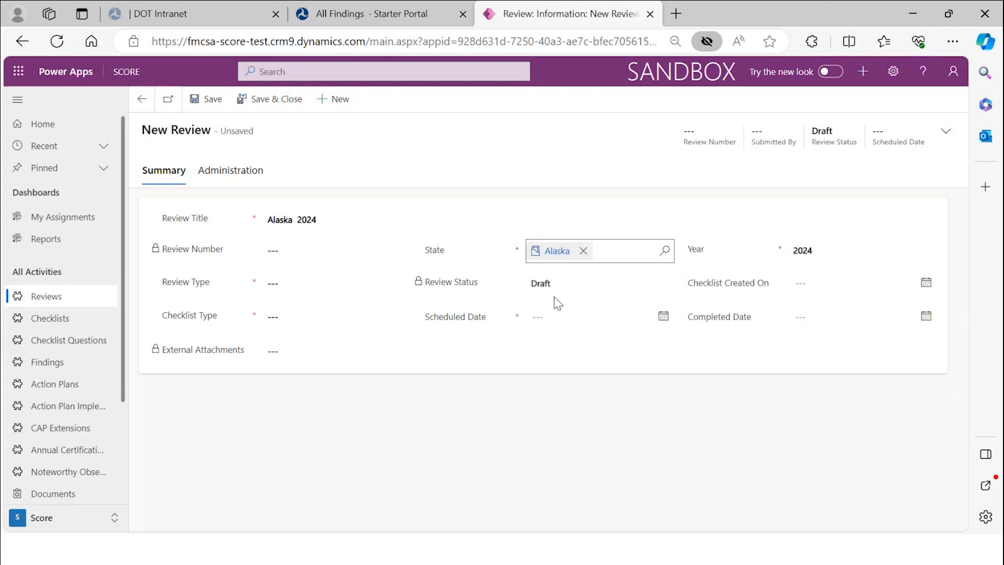
- Set review type Annual Program Review (APR), checklist type APR, scheduled date 2/13/2024, and save
left_click(336, 282)
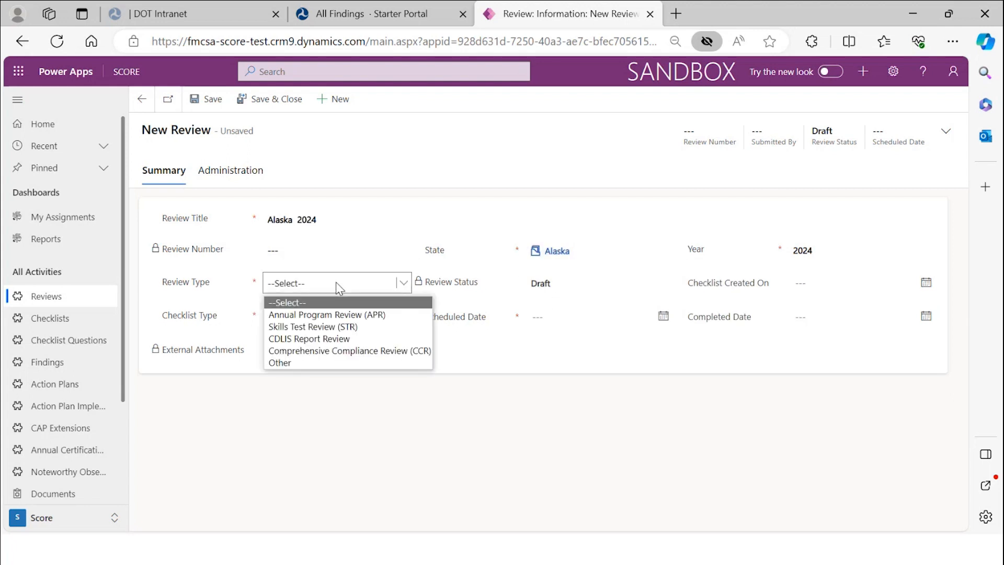
key("Up")
left_click(337, 319)
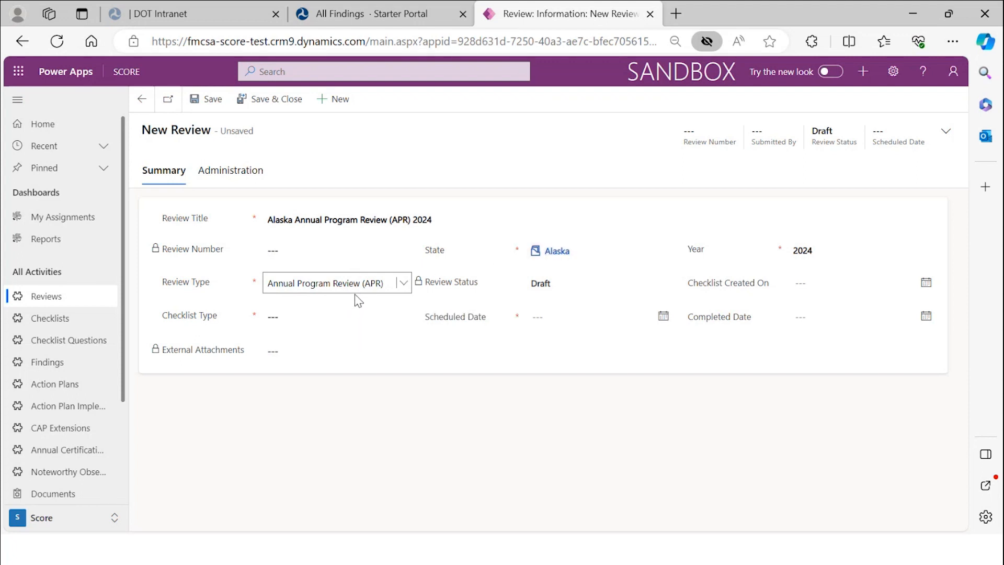
left_click(366, 320)
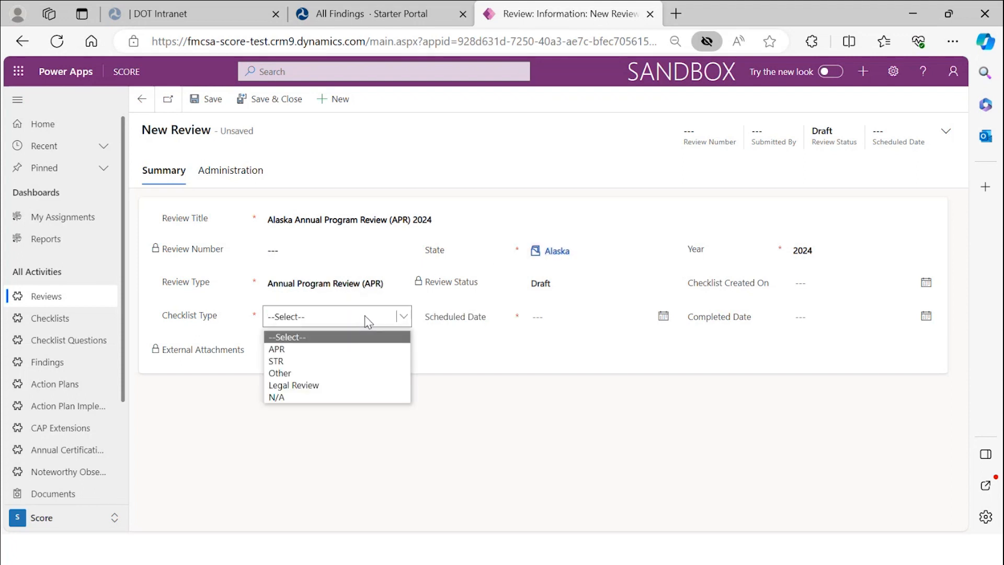
left_click(342, 352)
left_click(556, 320)
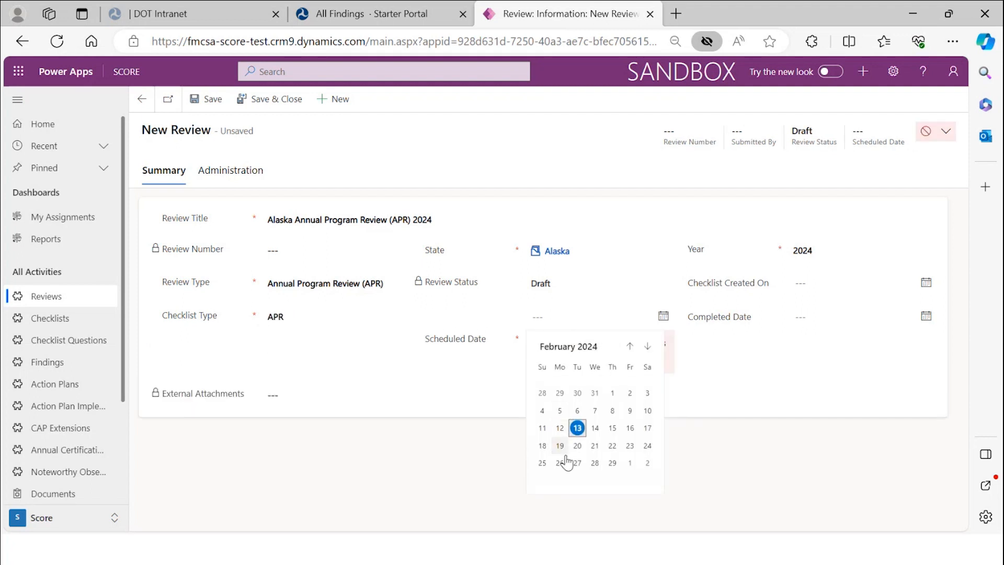
left_click(577, 430)
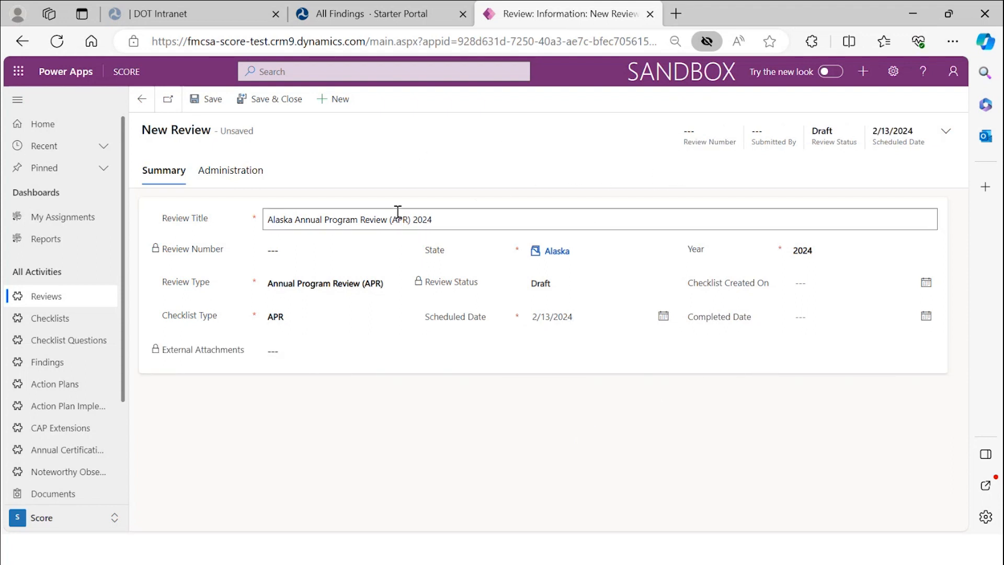
left_click(207, 104)
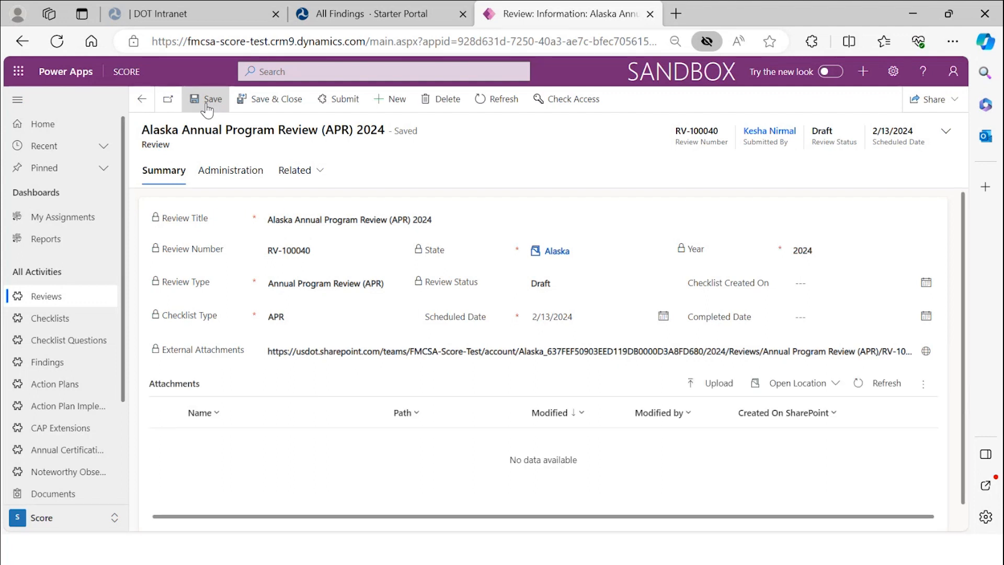
scroll(489, 325, "down", 1)
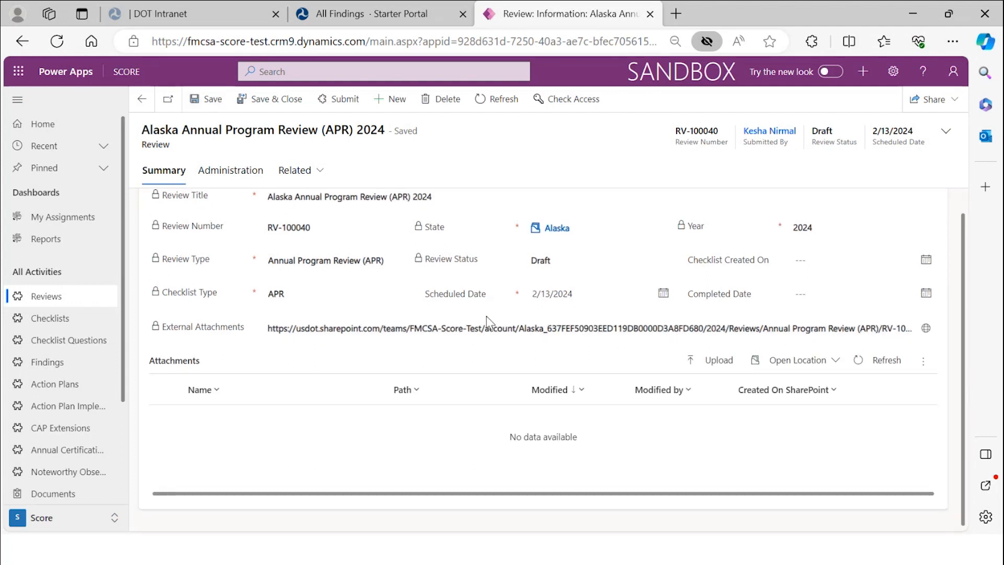
scroll(486, 315, "up", 1)
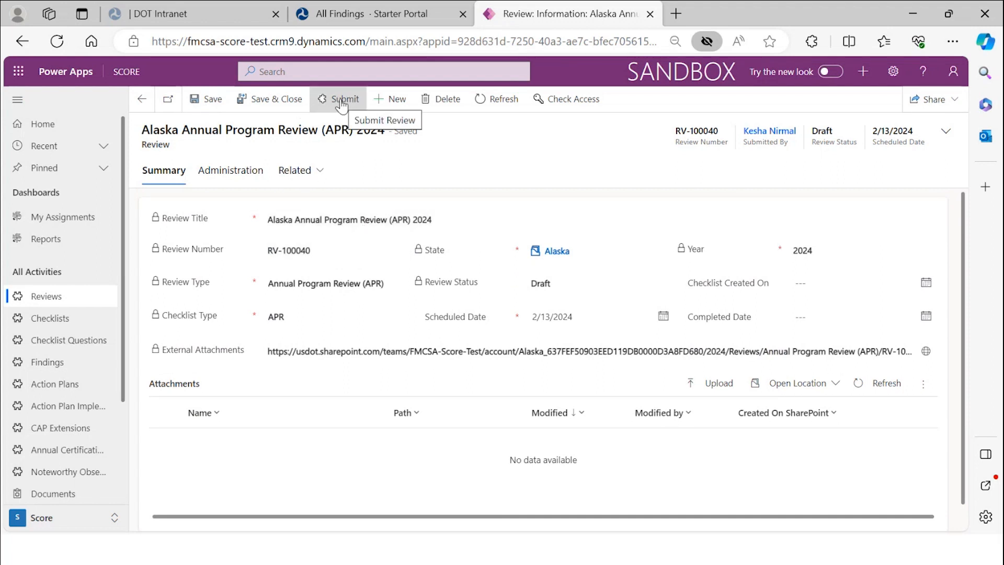
scroll(901, 494, "down", 1)
scroll(905, 487, "up", 1)
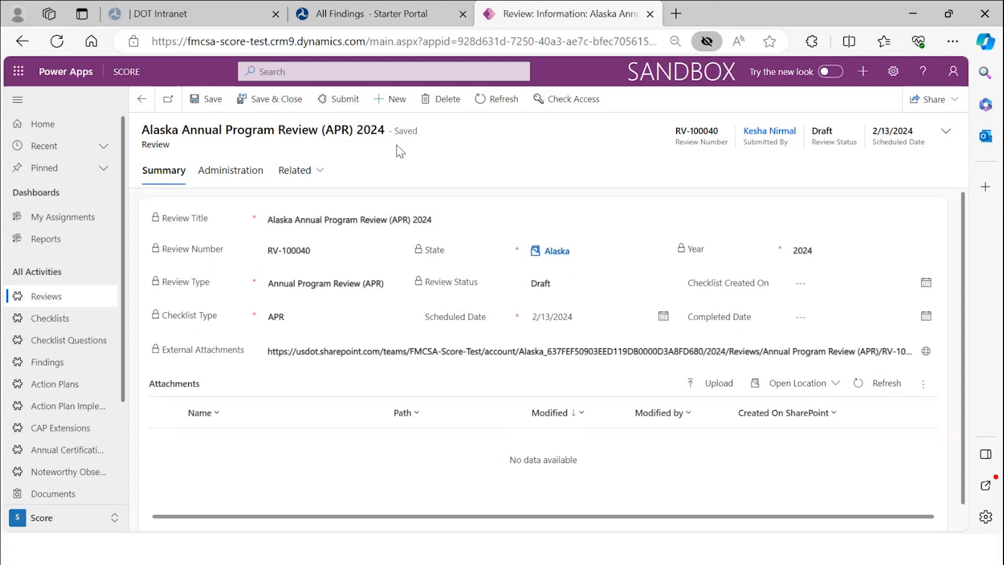
left_click(501, 103)
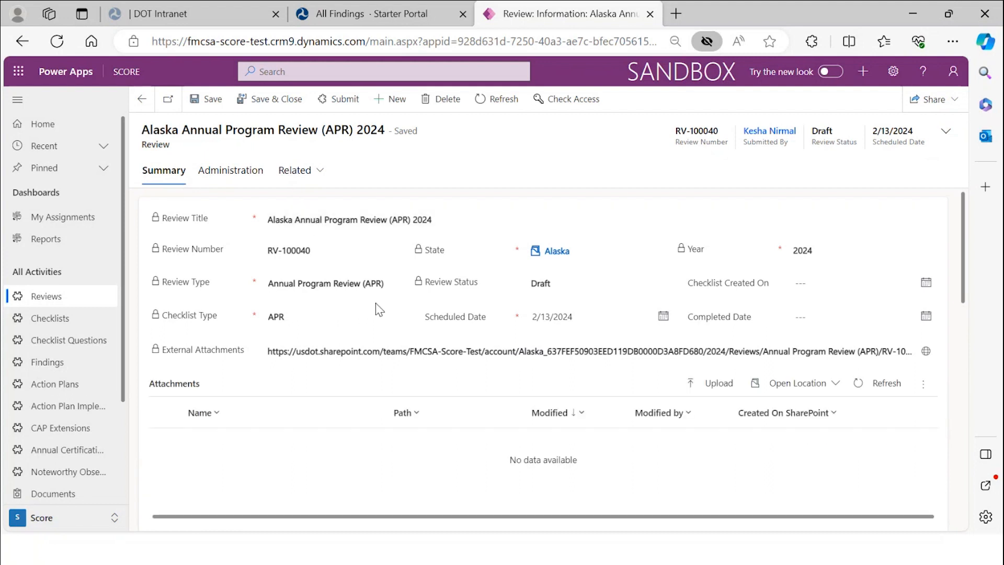
scroll(378, 309, "down", 3)
scroll(378, 309, "down", 3)
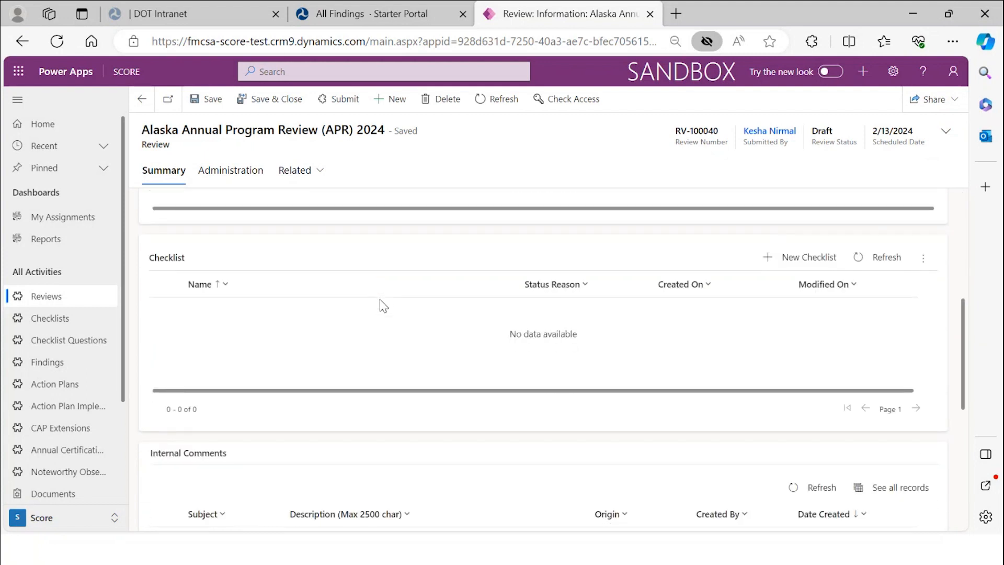
scroll(379, 301, "down", 2)
scroll(383, 306, "up", 2)
scroll(383, 306, "up", 1)
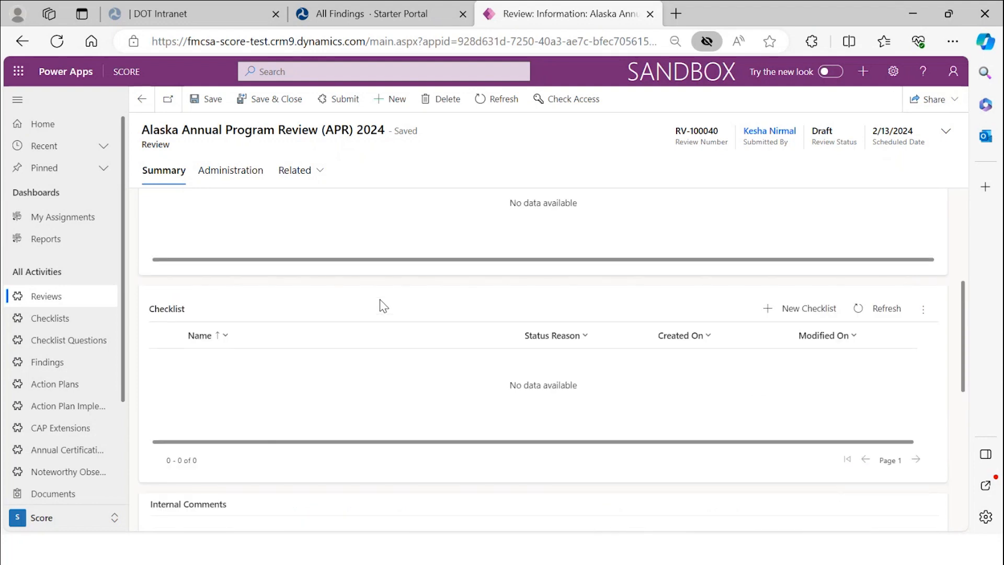
scroll(383, 307, "up", 3)
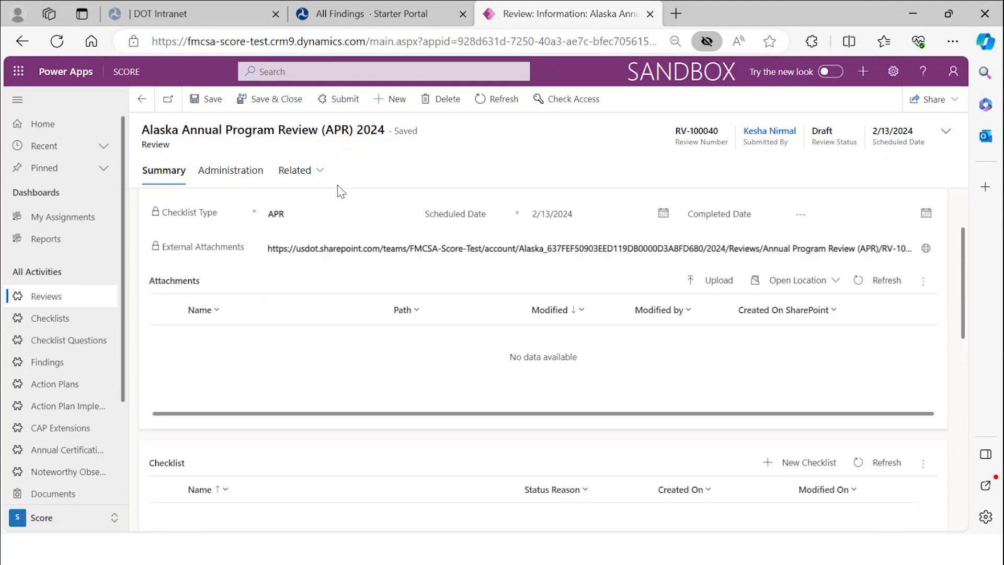
- Submit and confirm the Alaska APR review, refreshing until the 2023 APR Checklist appears
left_click(344, 99)
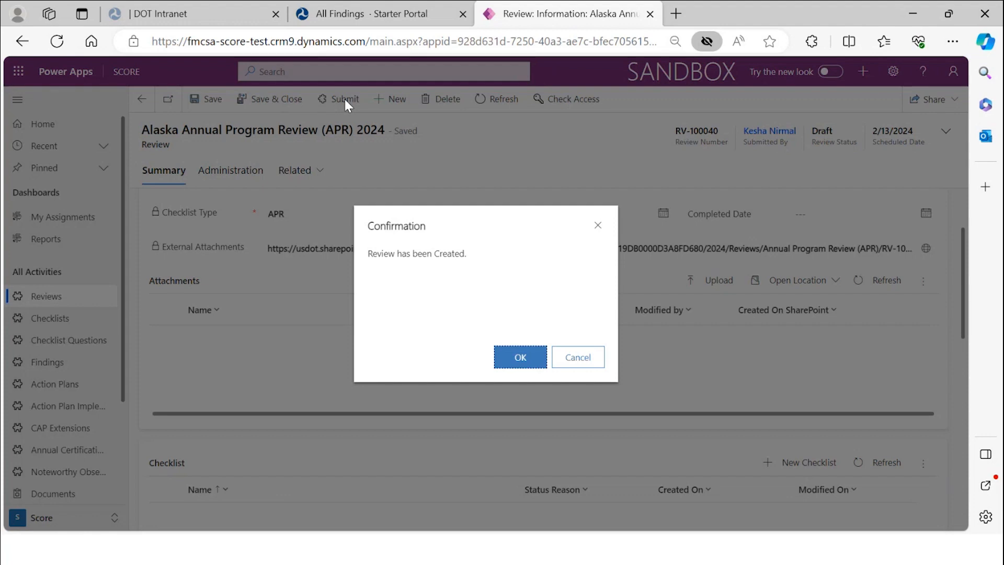
left_click(520, 358)
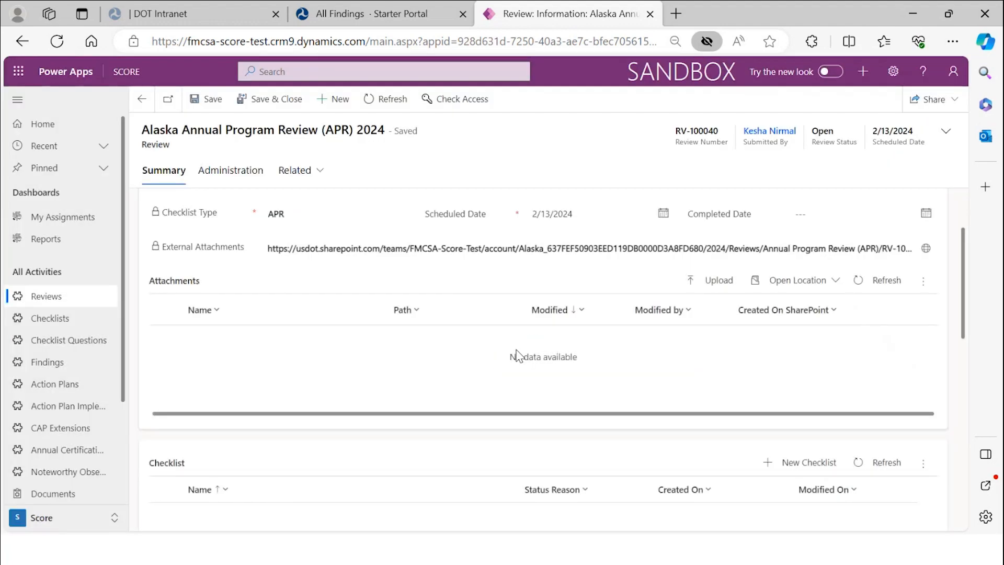
left_click(379, 103)
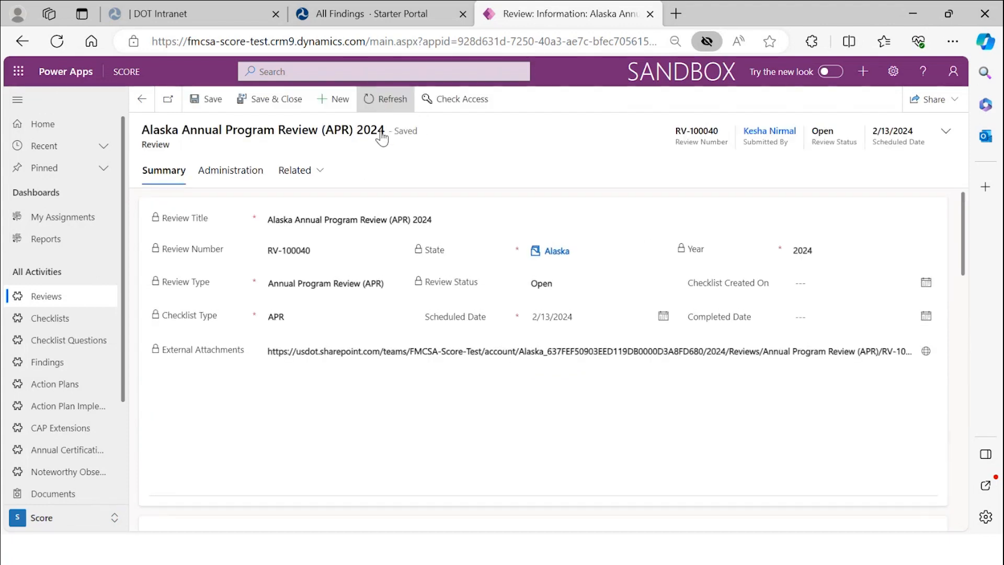
scroll(463, 271, "down", 3)
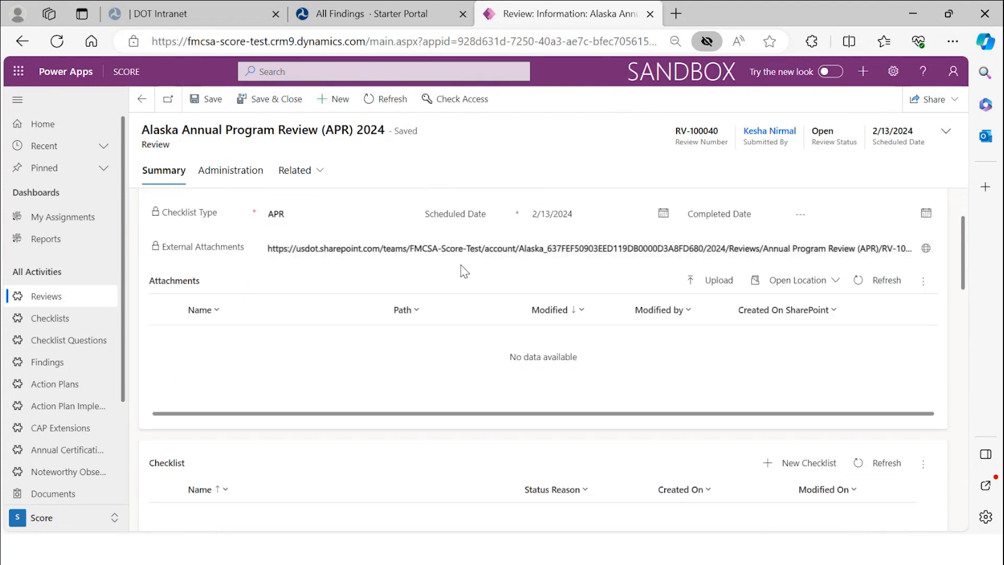
scroll(461, 272, "up", 1)
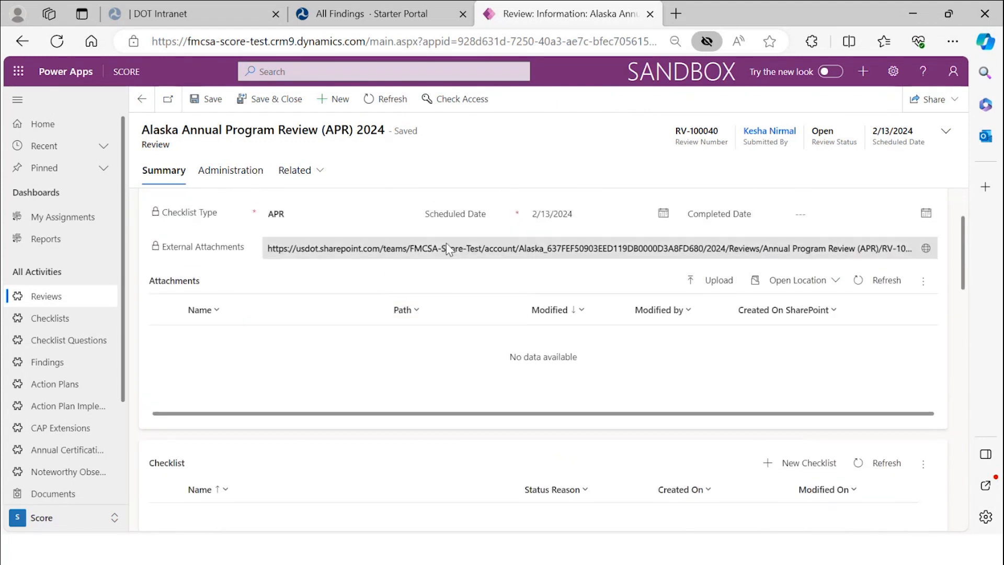
left_click(388, 108)
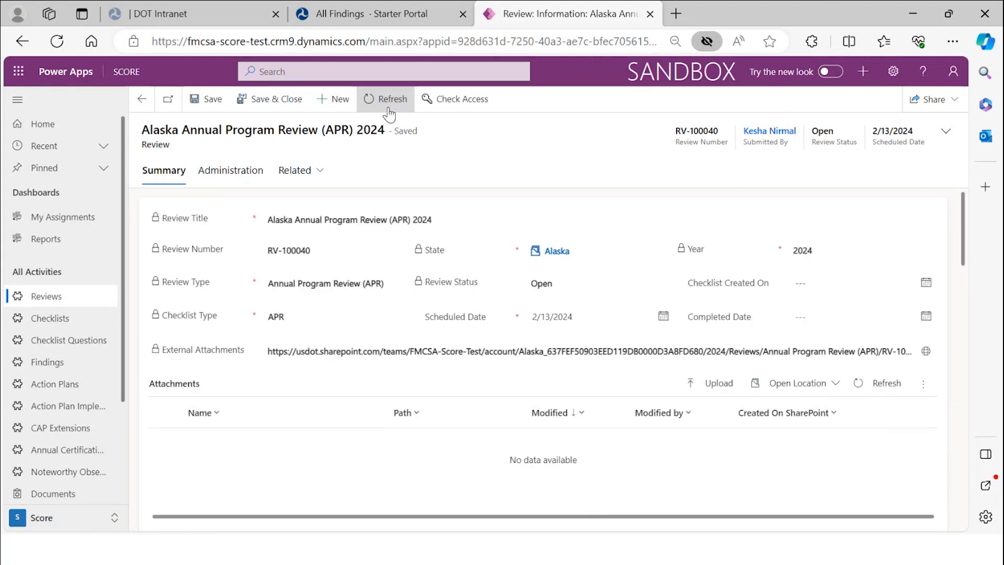
left_click(389, 111)
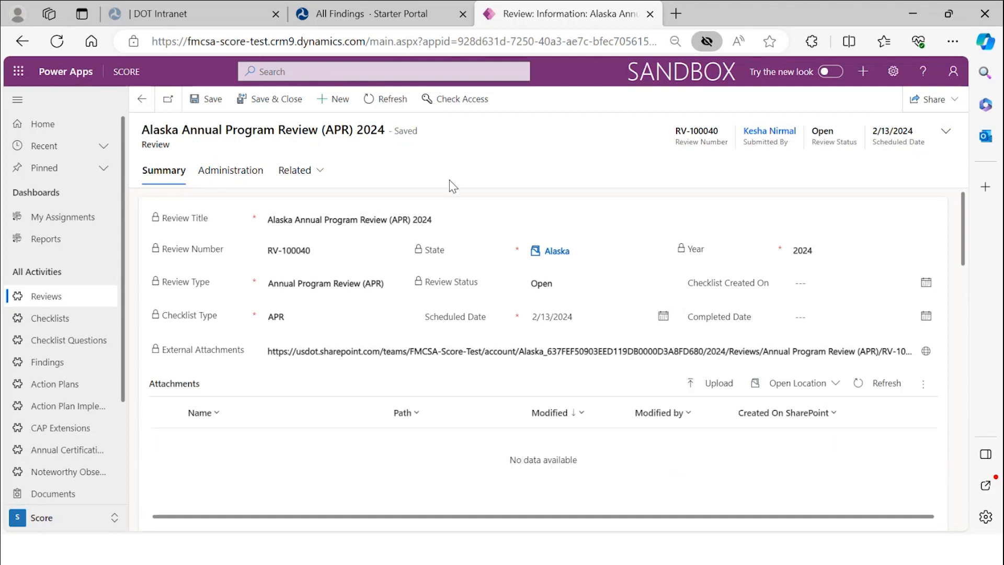
scroll(438, 217, "down", 5)
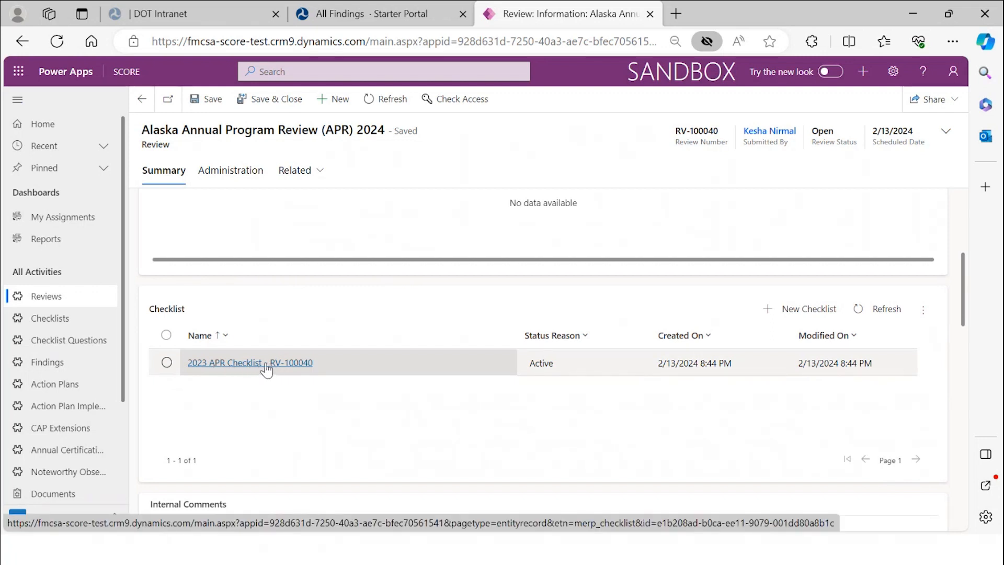
- Open the 2023 APR Checklist - RV-100040 and scroll down to its Section 1 and 10 questions
left_click(261, 365)
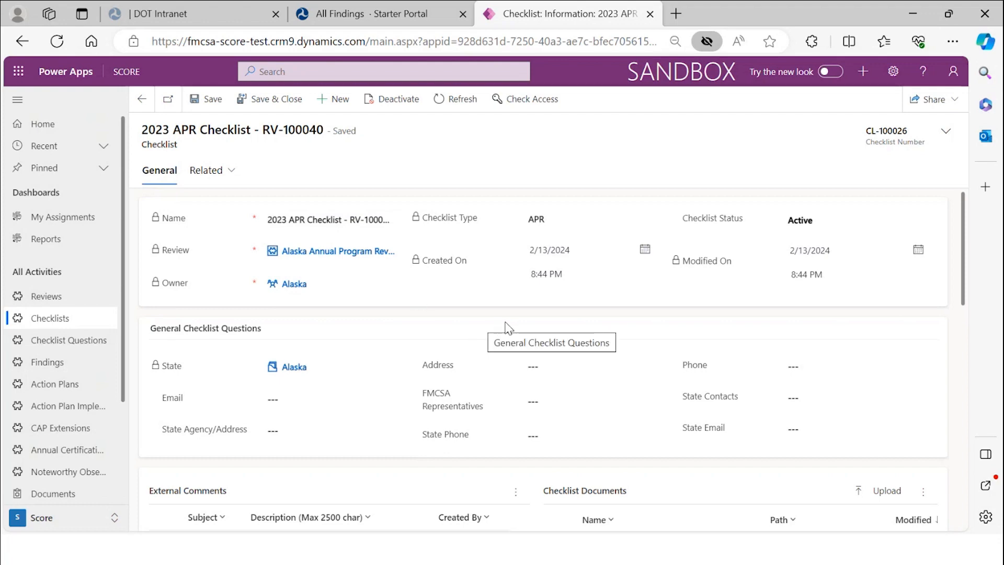
scroll(508, 328, "down", 2)
scroll(508, 328, "down", 4)
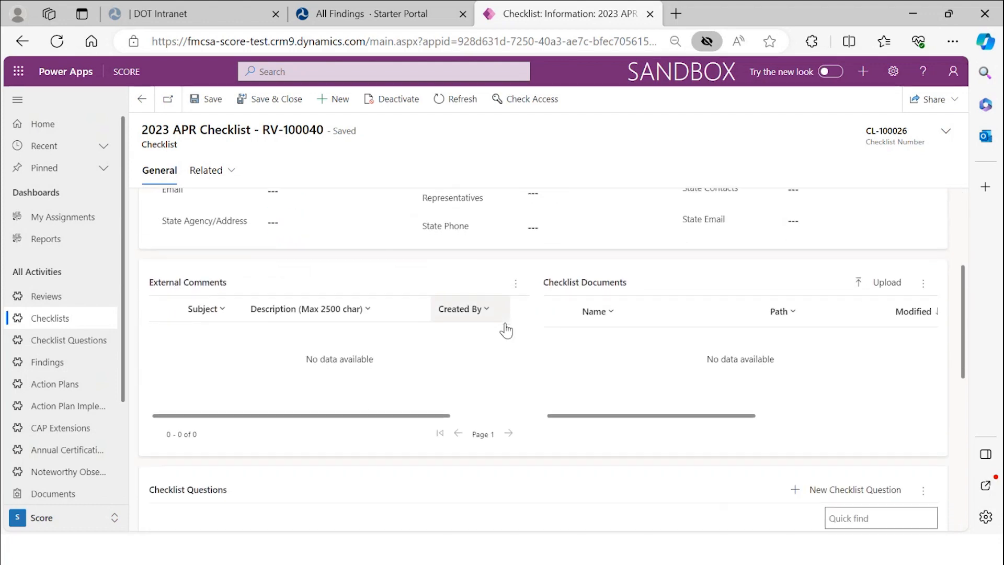
scroll(508, 329, "down", 2)
scroll(509, 328, "down", 1)
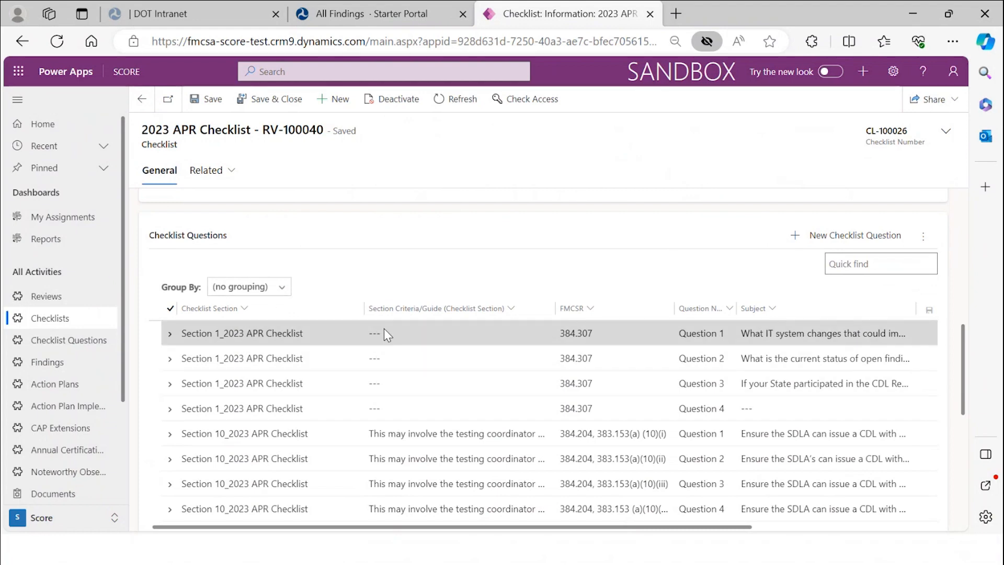
scroll(384, 328, "down", 2)
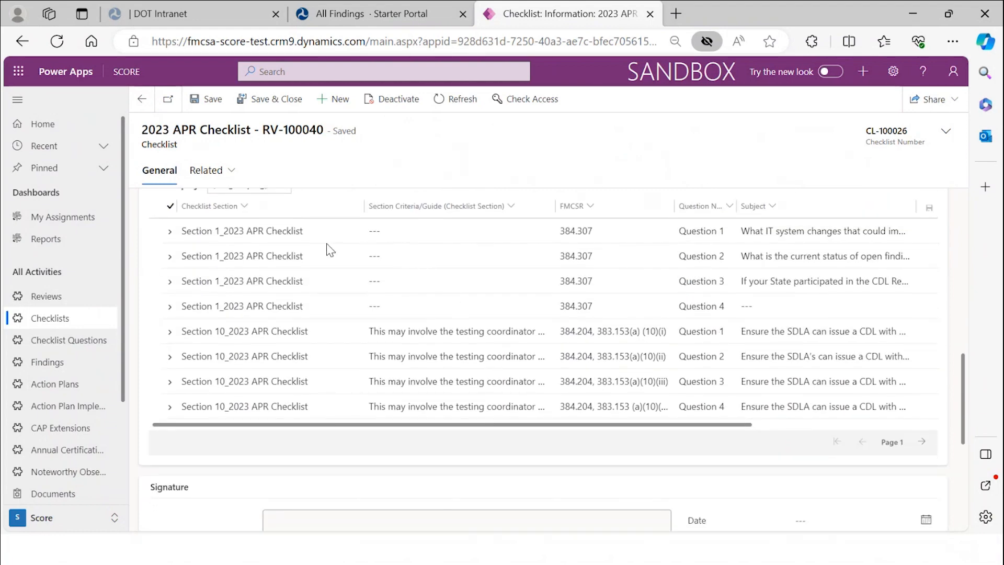
- Enter 'test' as Question 1's FMCSA Notes/Outcome, save it, and return to the checklist
double_click(307, 231)
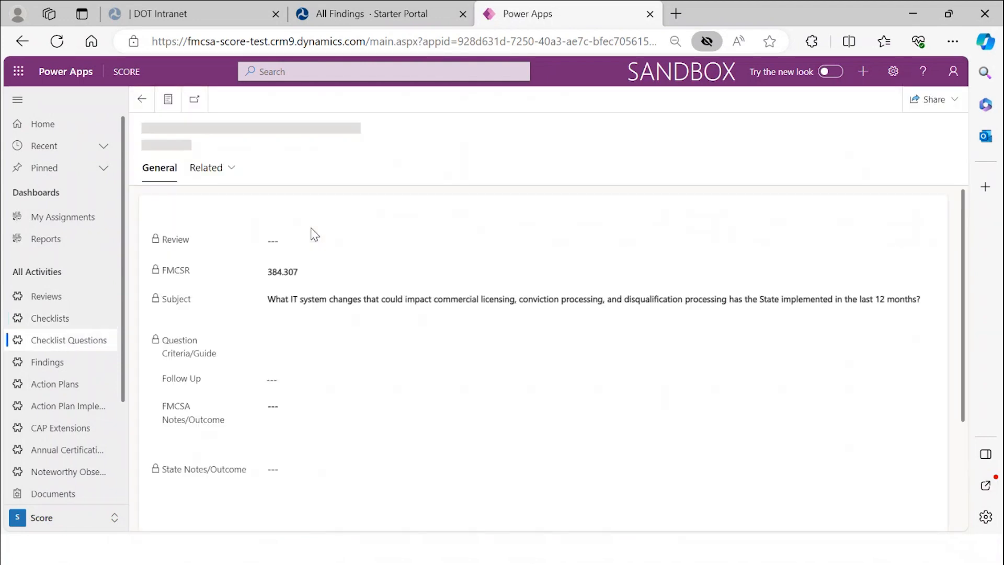
scroll(383, 274, "down", 5)
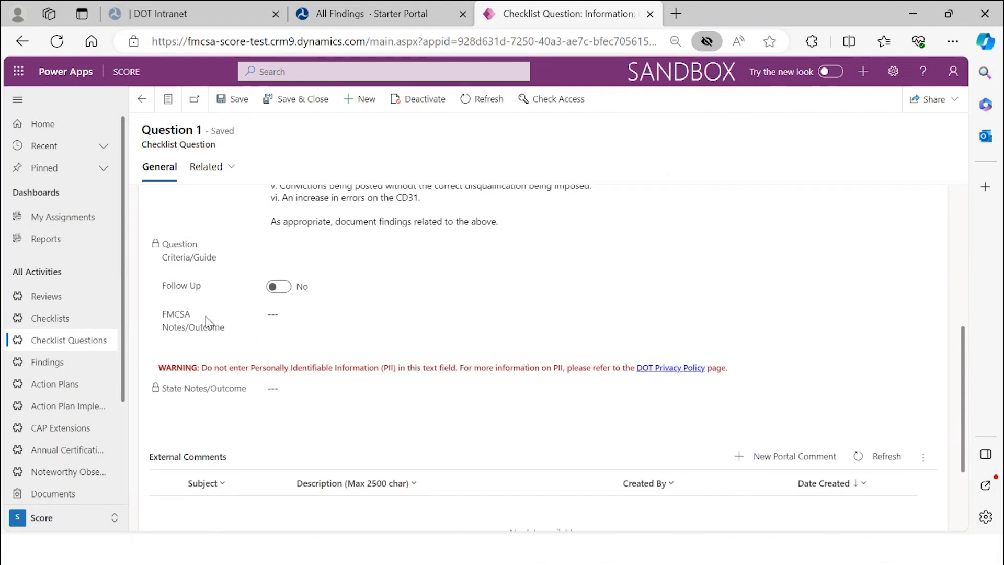
left_click(280, 319)
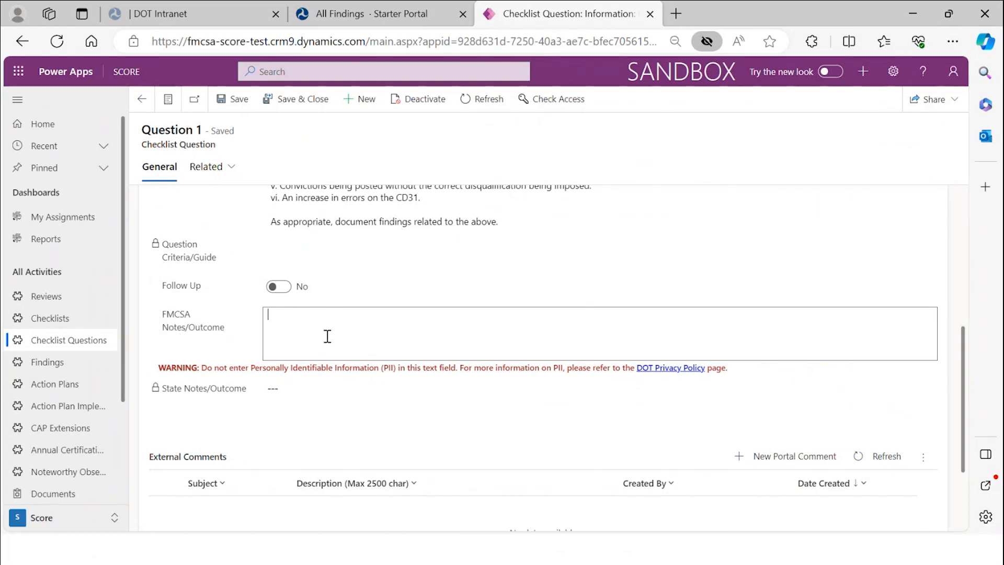
type("test")
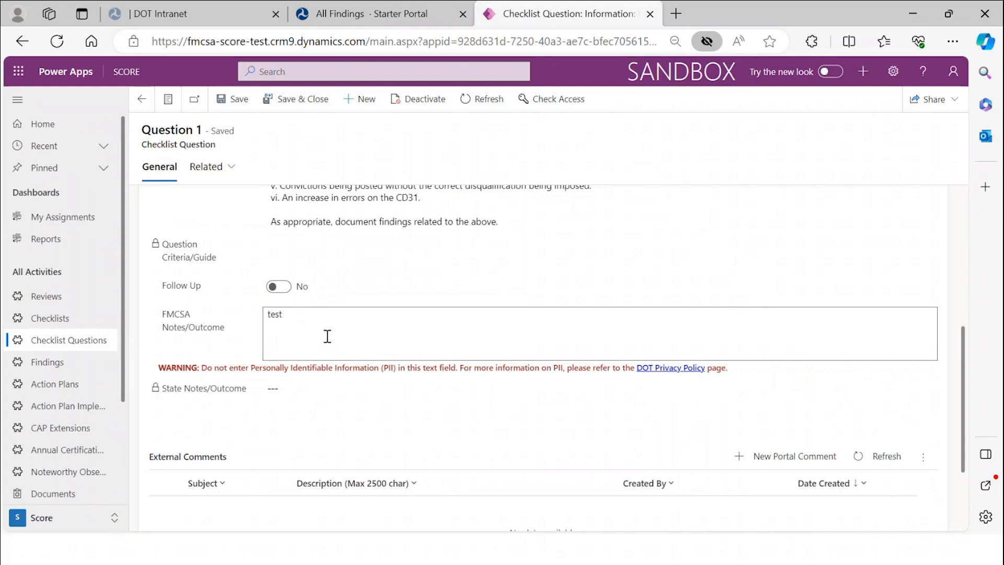
scroll(324, 321, "down", 2)
scroll(325, 323, "up", 3)
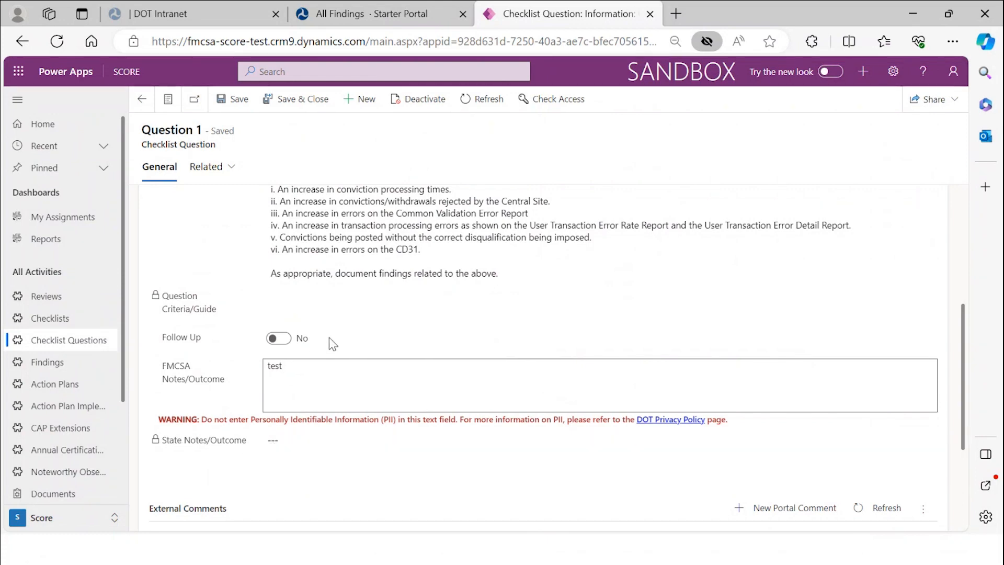
scroll(336, 343, "up", 3)
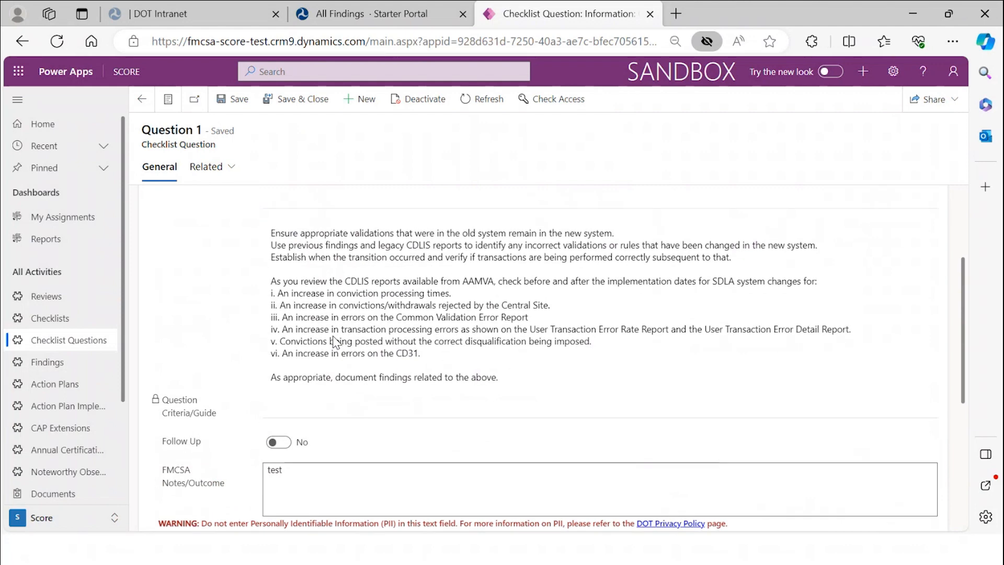
scroll(334, 336, "down", 3)
scroll(334, 336, "up", 4)
left_click(244, 106)
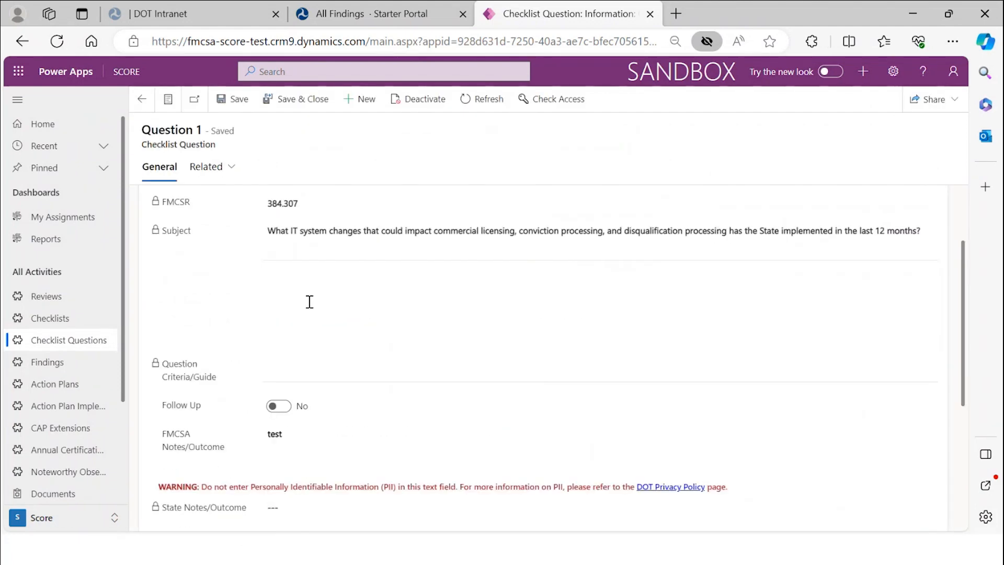
left_click(152, 103)
- Enter 'test' as Question 3's FMCSA Notes/Outcome, save it, and return to the checklist
scroll(321, 361, "down", 10)
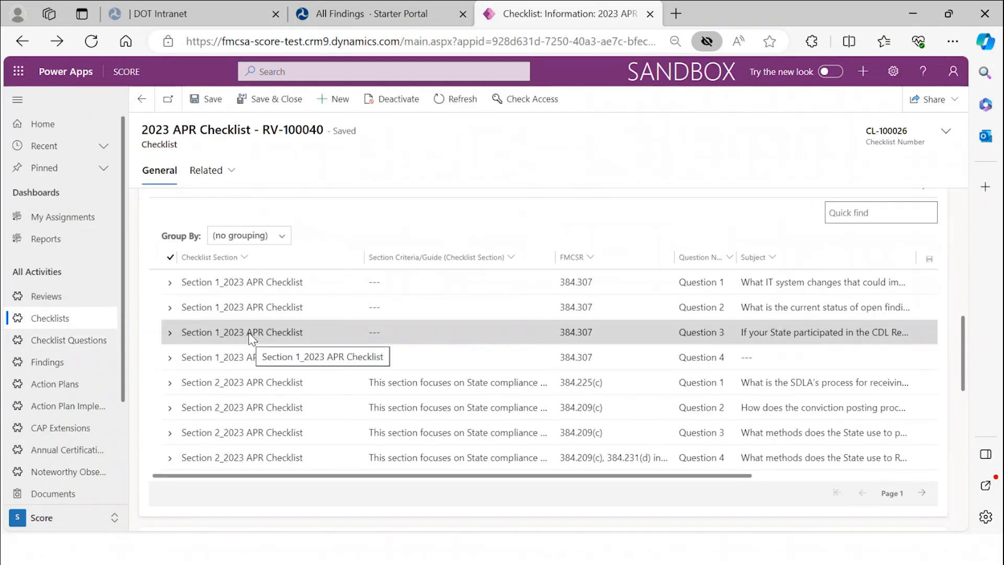
double_click(250, 335)
scroll(266, 345, "down", 3)
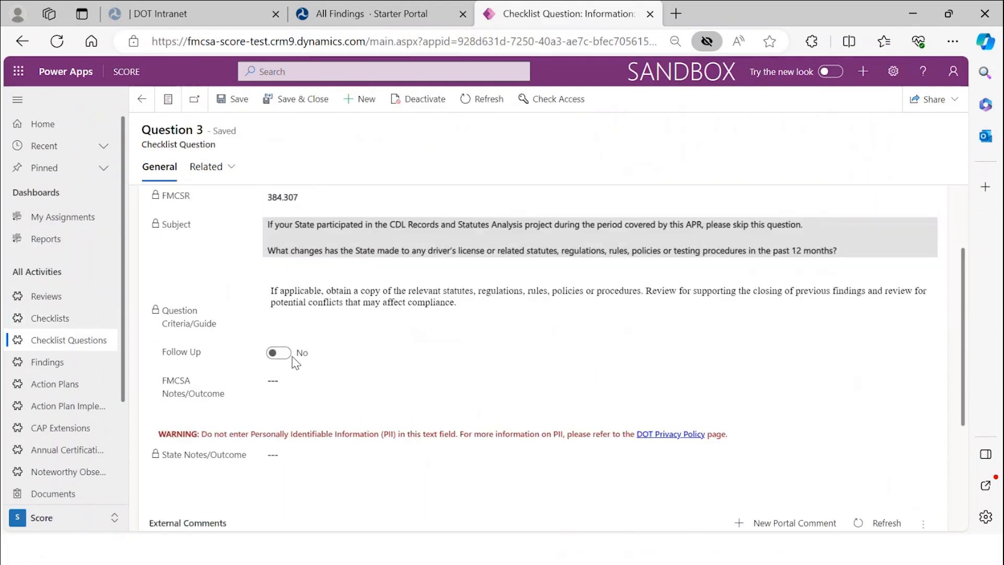
left_click(293, 353)
type("test")
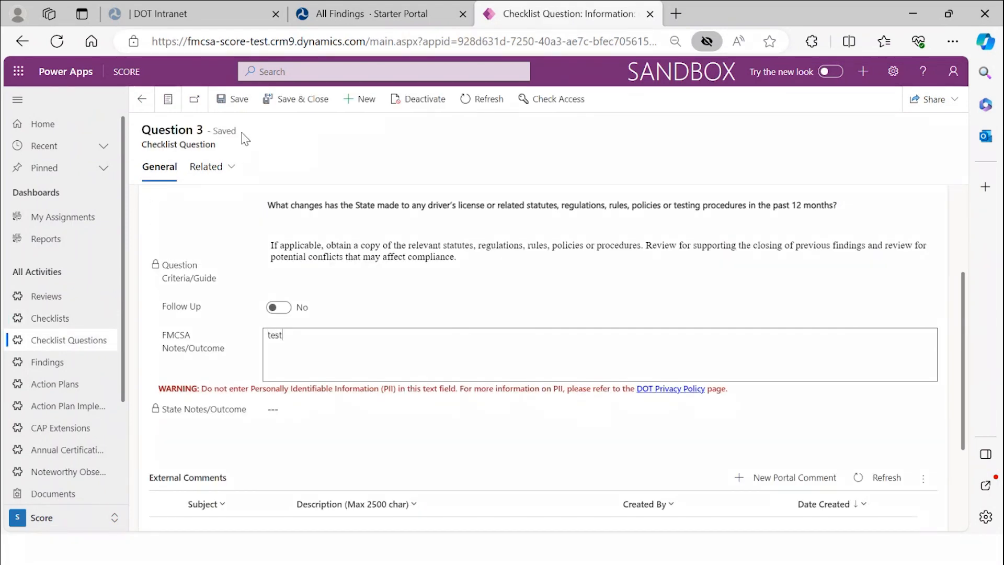
left_click(233, 101)
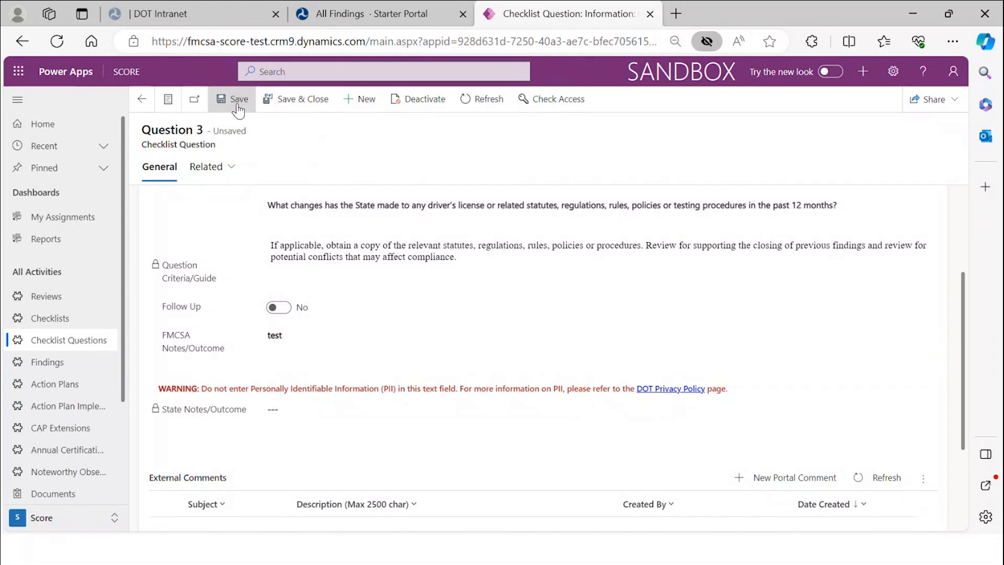
left_click(144, 103)
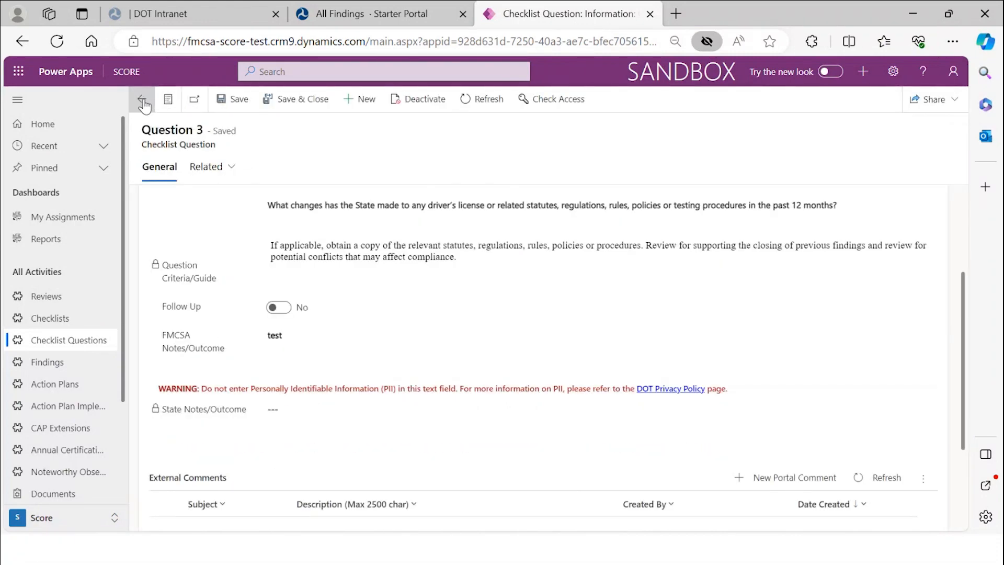
- Draw the FMCSA Field Signature, date it February 13, 2024, confirm, and save the checklist
scroll(353, 392, "down", 10)
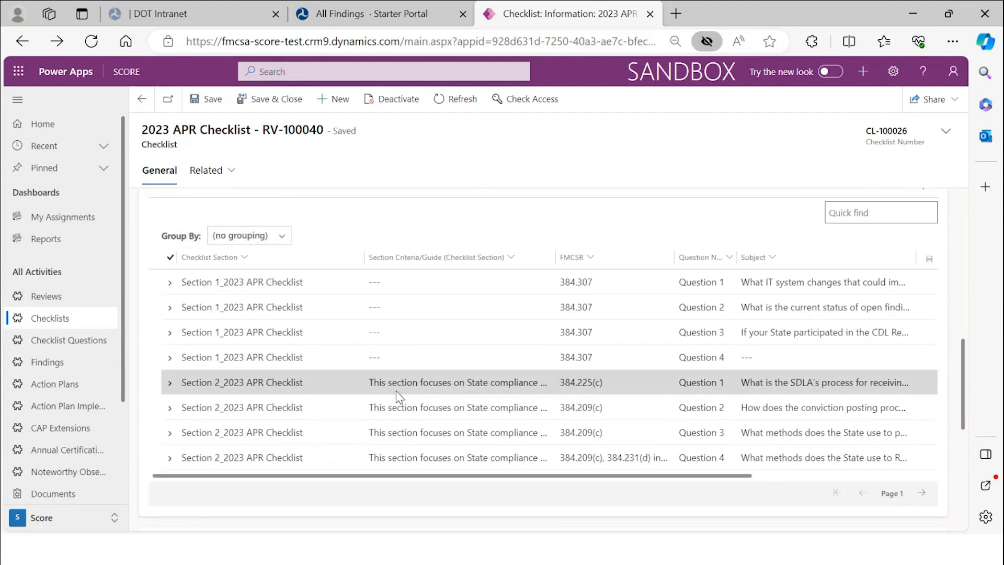
scroll(396, 391, "down", 3)
scroll(396, 390, "down", 3)
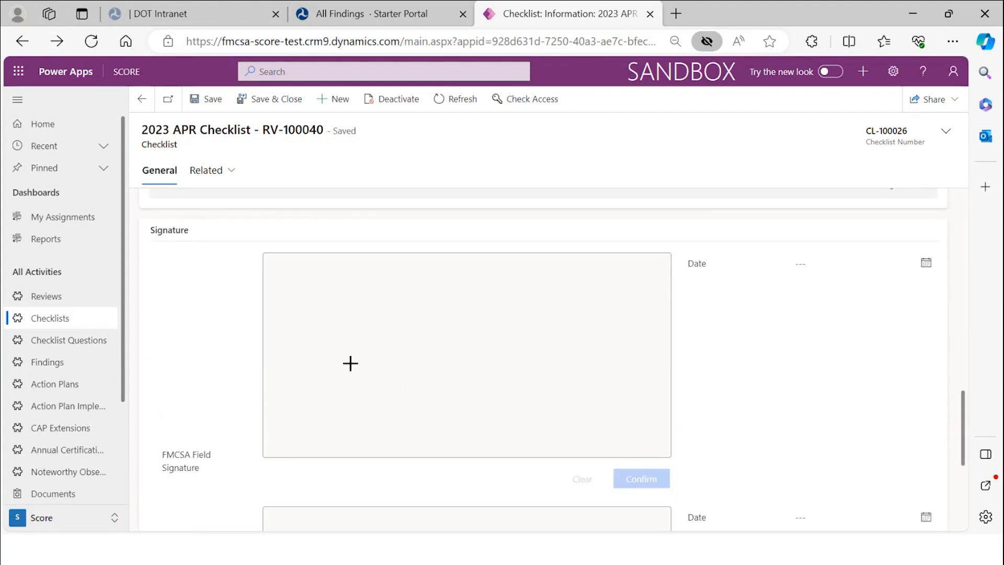
scroll(307, 407, "down", 2)
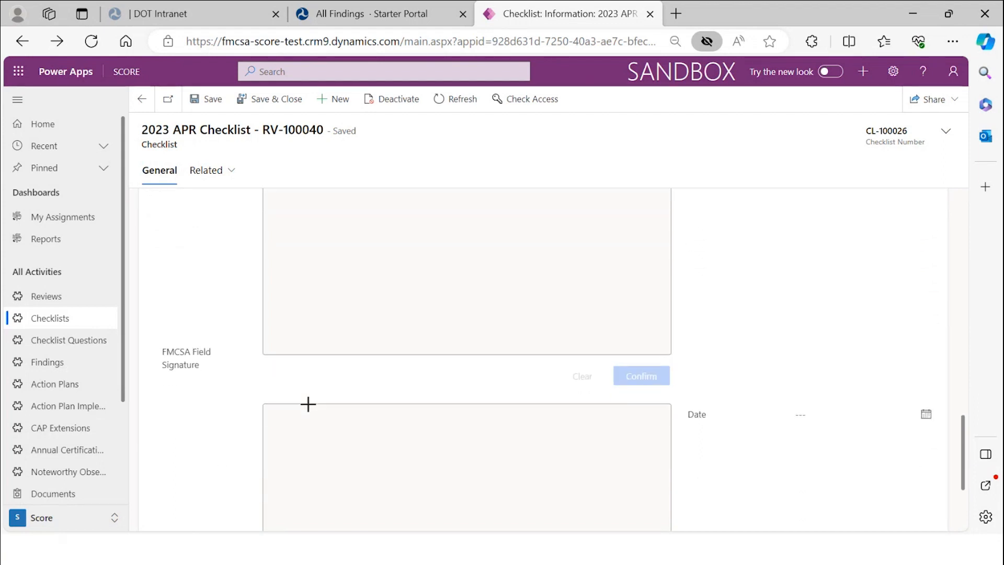
mouse_move(352, 249)
left_mouse_down()
mouse_move(341, 222)
mouse_move(345, 294)
mouse_move(454, 275)
left_mouse_up()
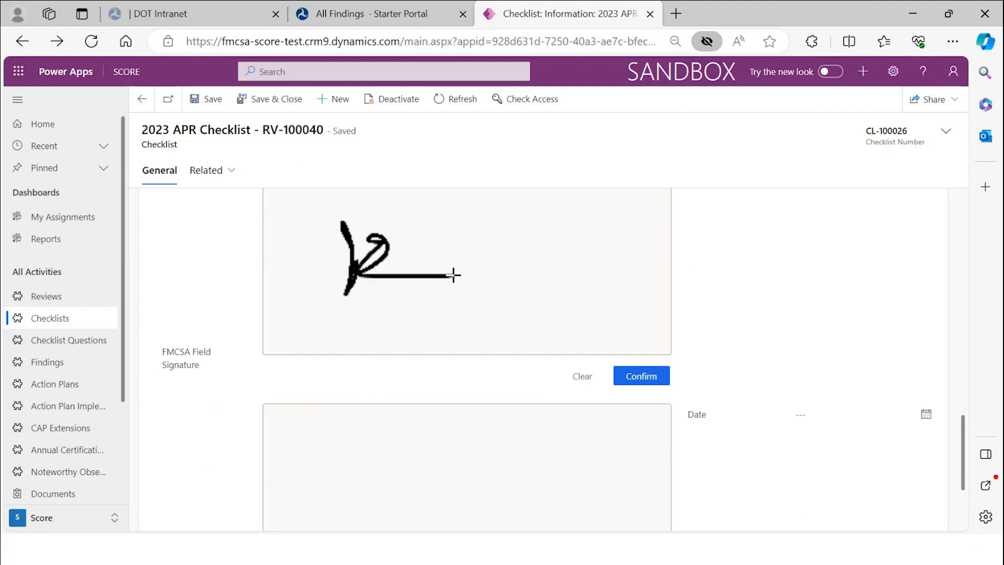
scroll(814, 249, "up", 2)
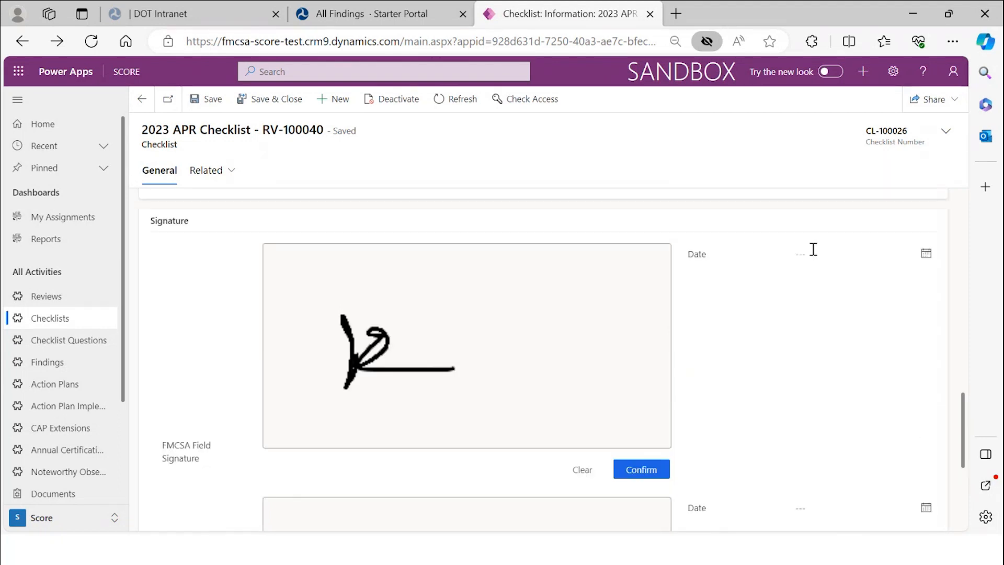
left_click(926, 262)
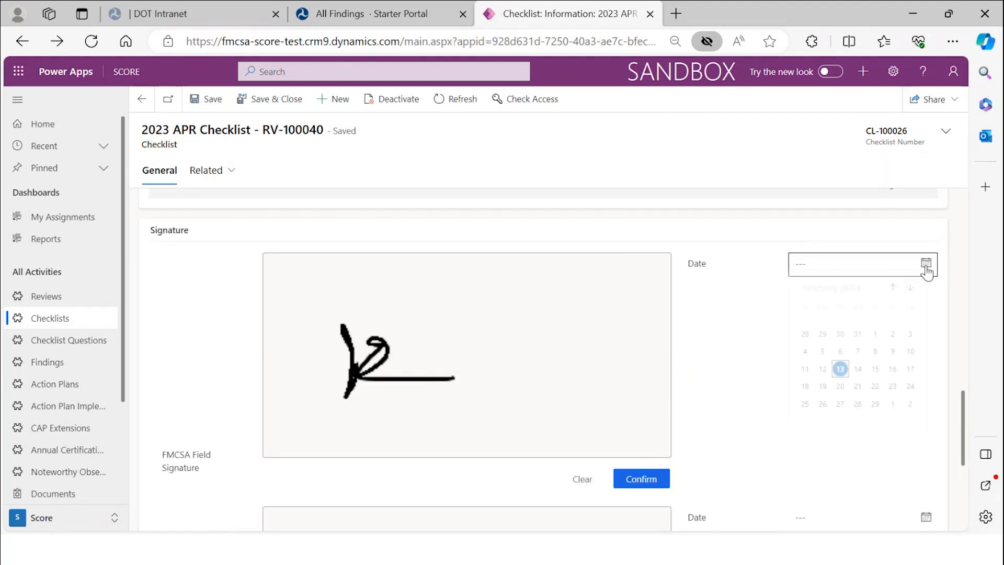
left_click(841, 376)
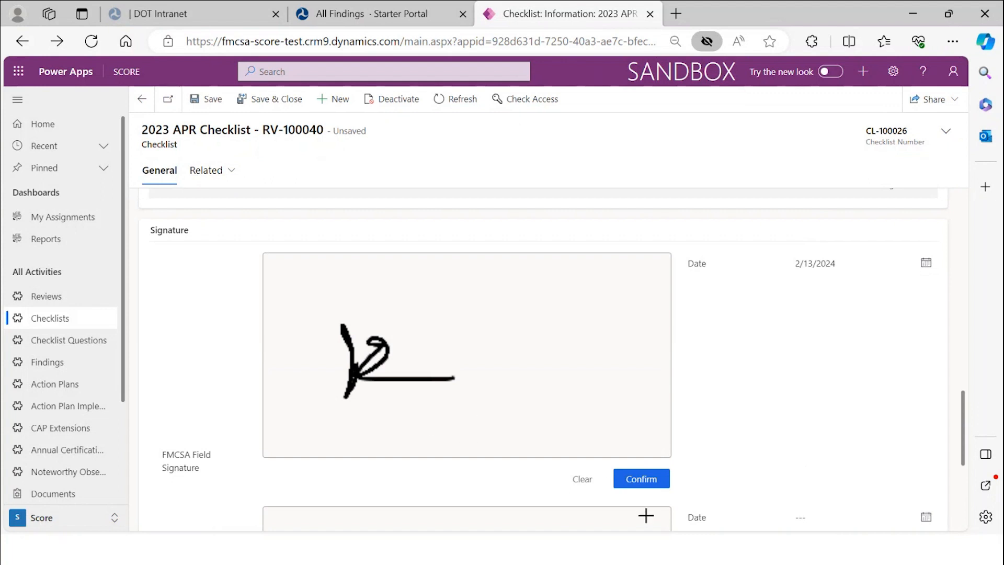
left_click(643, 488)
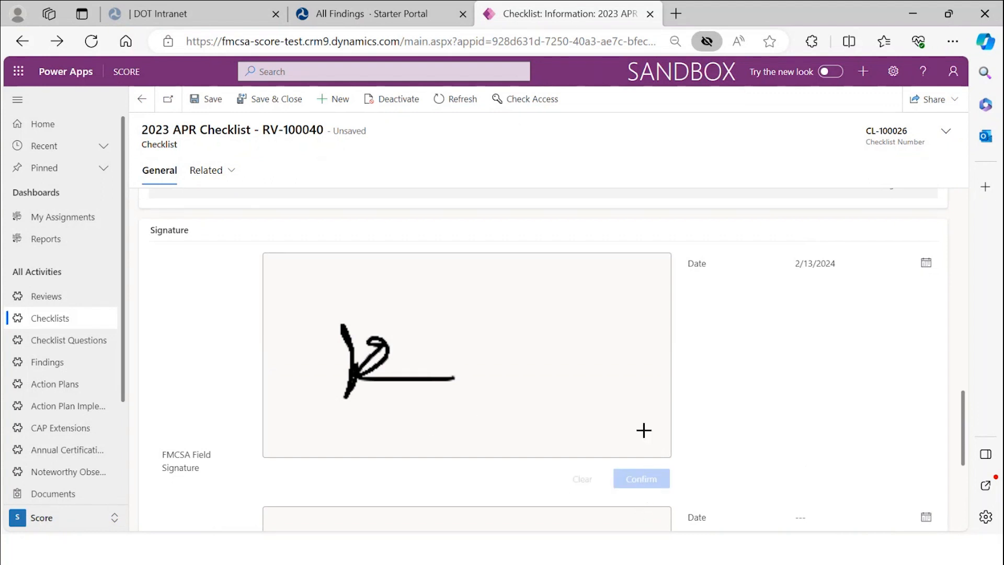
left_click(209, 105)
scroll(868, 341, "up", 4)
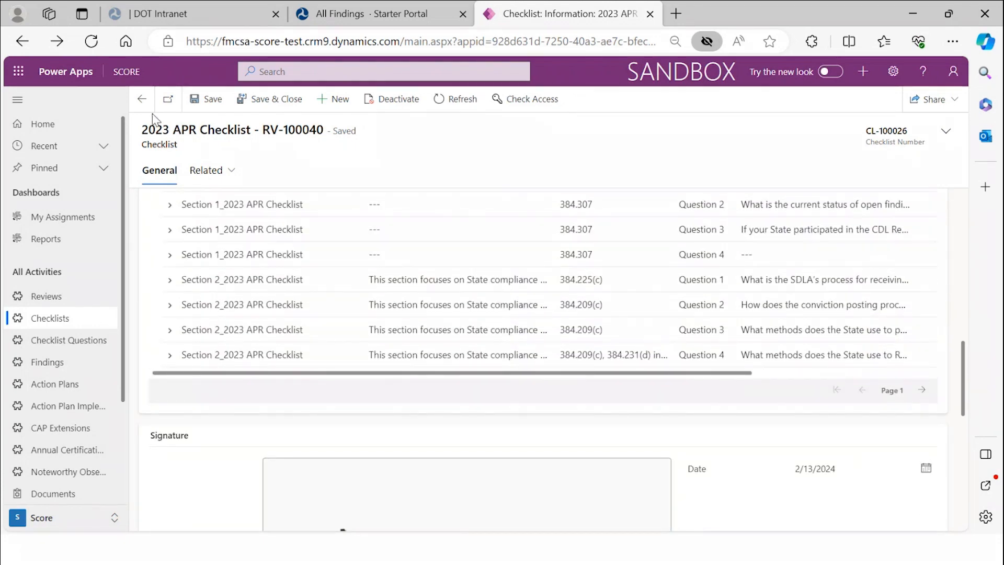
- Go back through the Alaska review to My Assignments and reopen the Alaska APR 2024 review
left_click(143, 100)
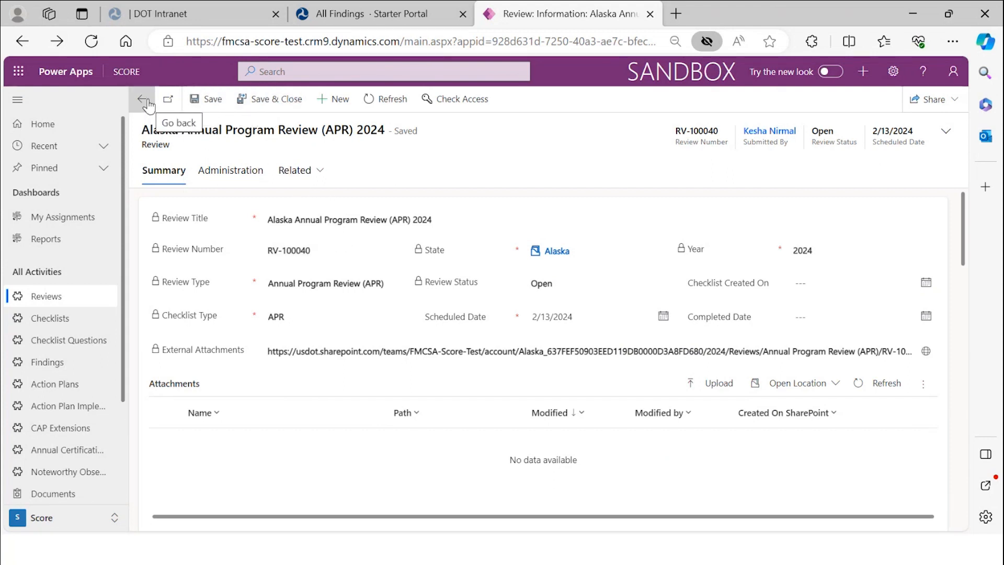
left_click(370, 99)
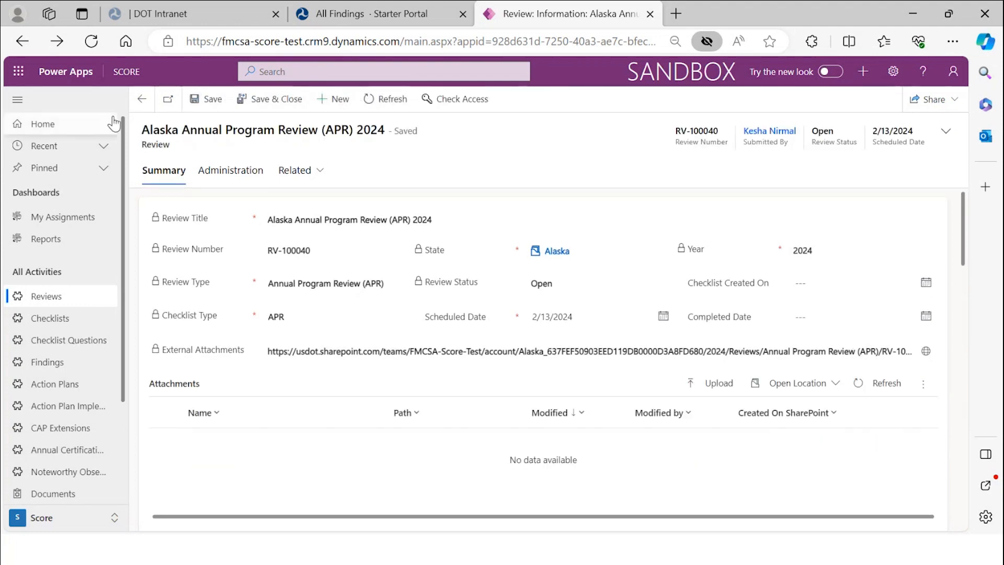
left_click(146, 102)
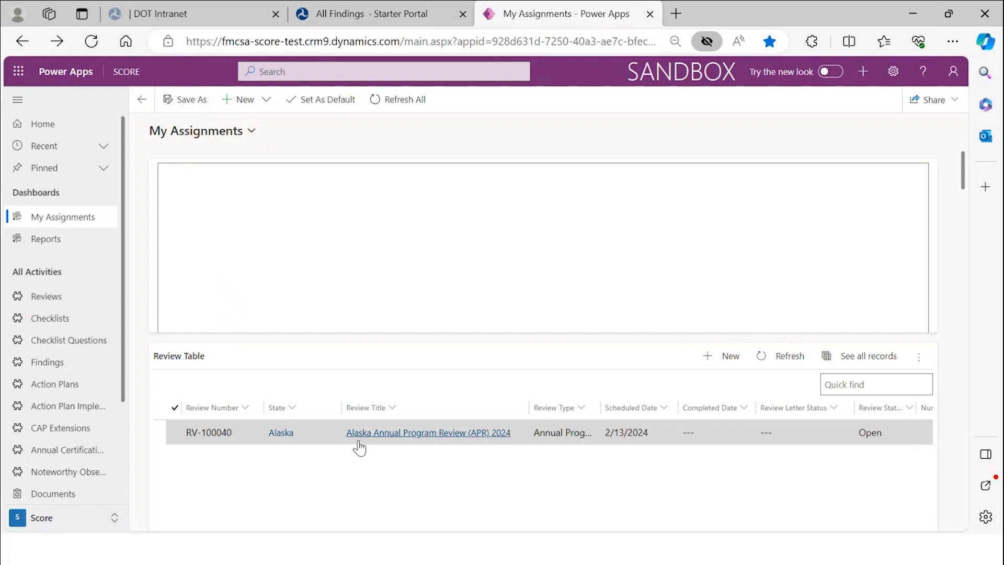
double_click(240, 432)
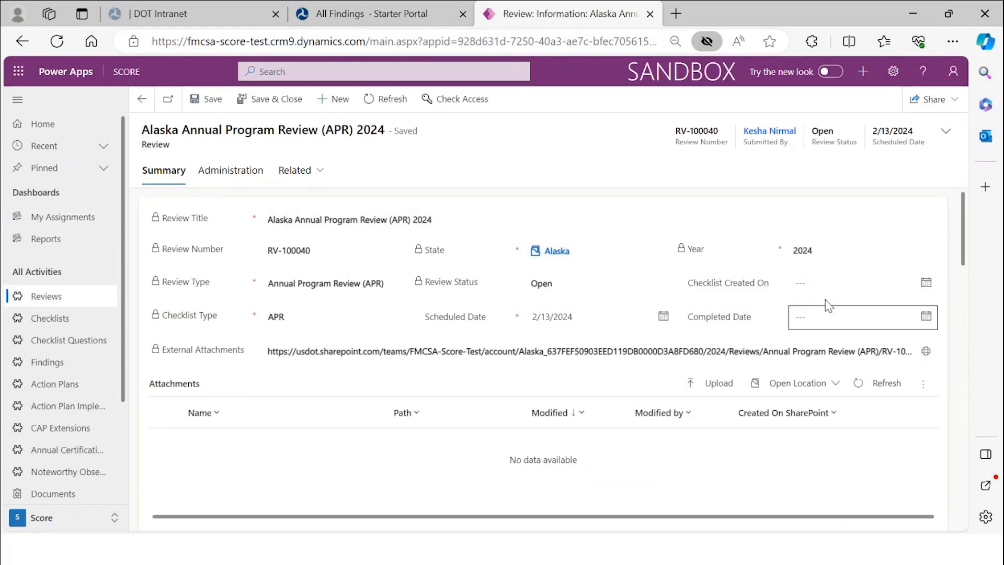
- Set Checklist Created On and Completed Date to 2/13/2024 and save the Alaska review
left_click(927, 284)
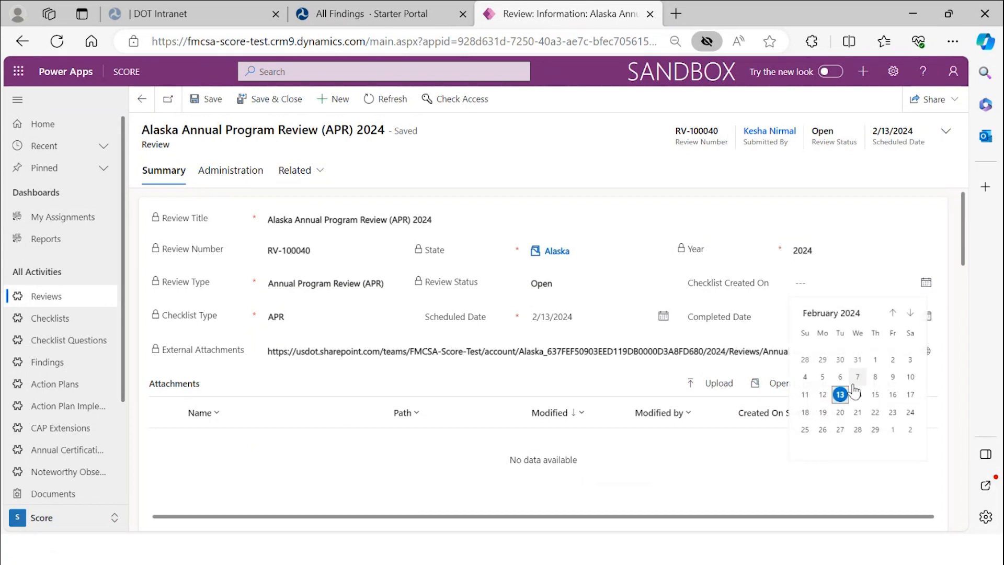
left_click(841, 396)
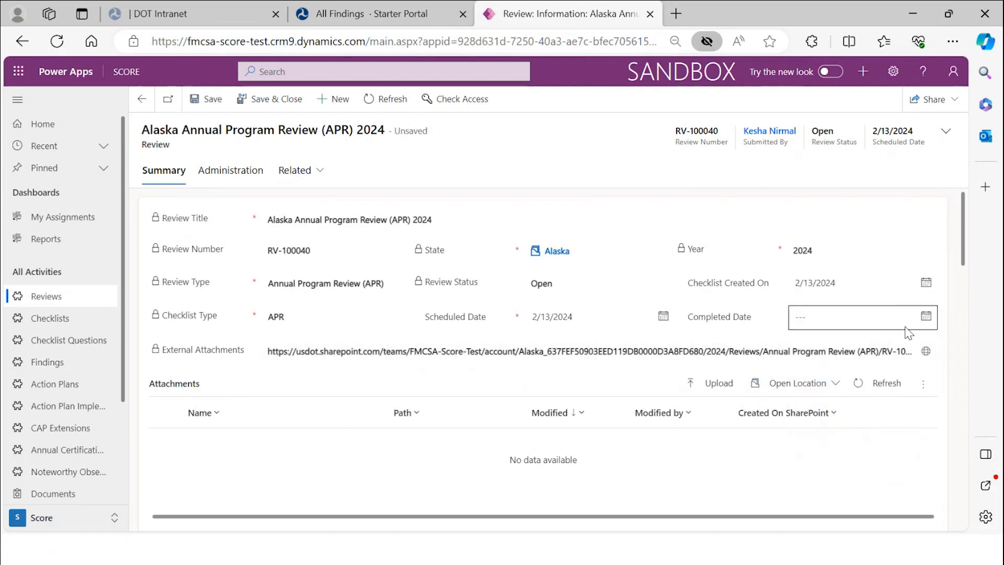
scroll(910, 314, "down", 1)
left_click(927, 265)
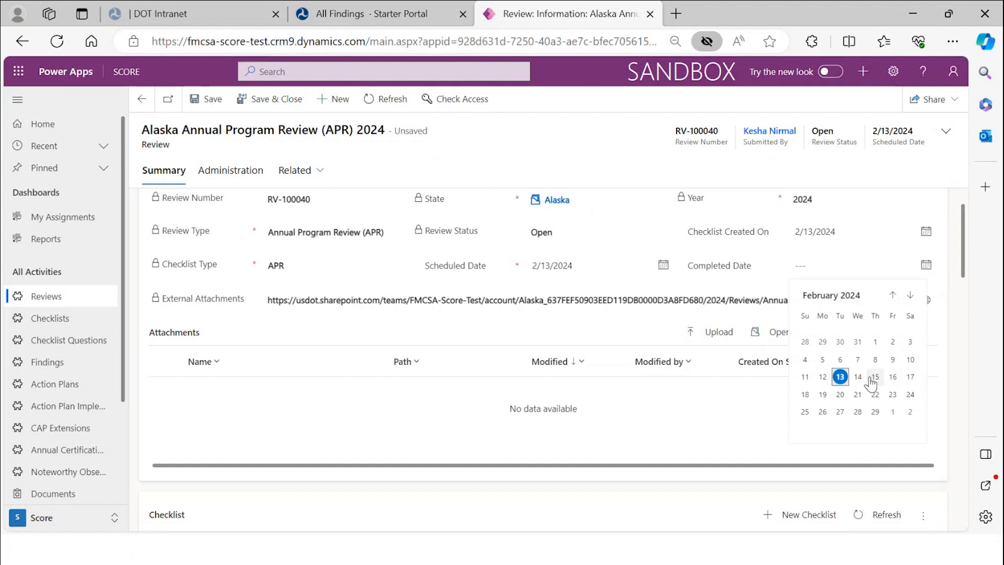
left_click(841, 377)
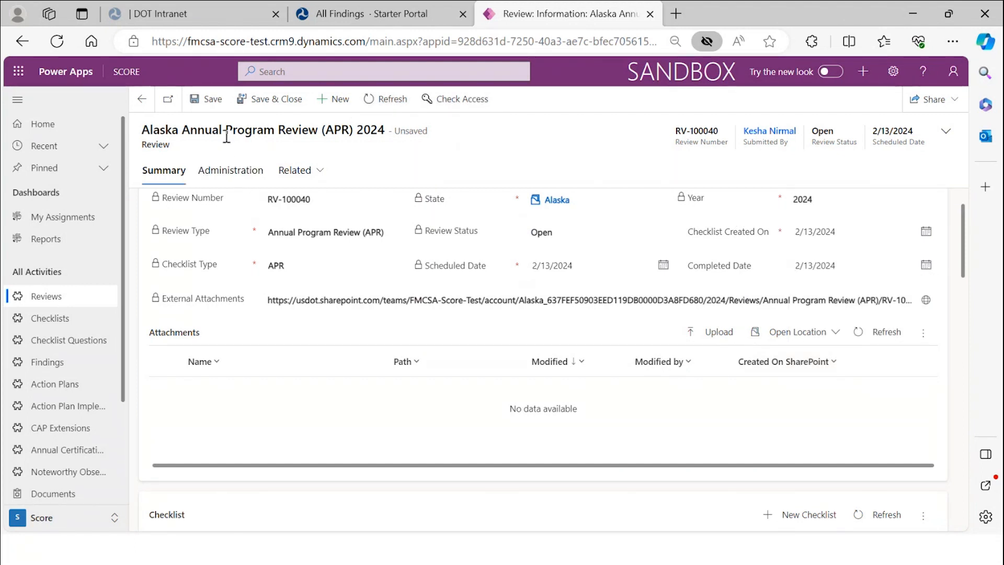
left_click(209, 100)
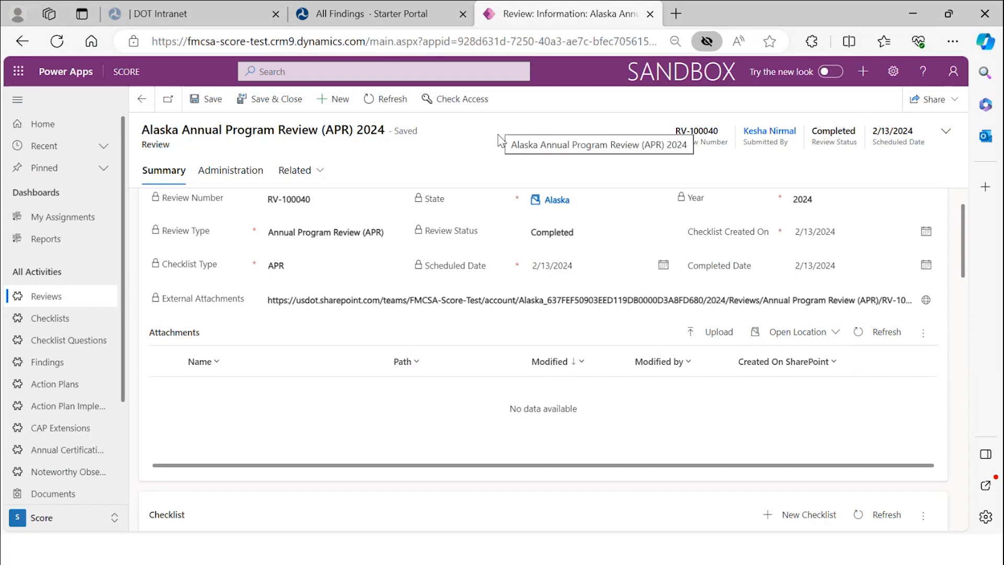
scroll(579, 293, "down", 2)
scroll(578, 294, "down", 3)
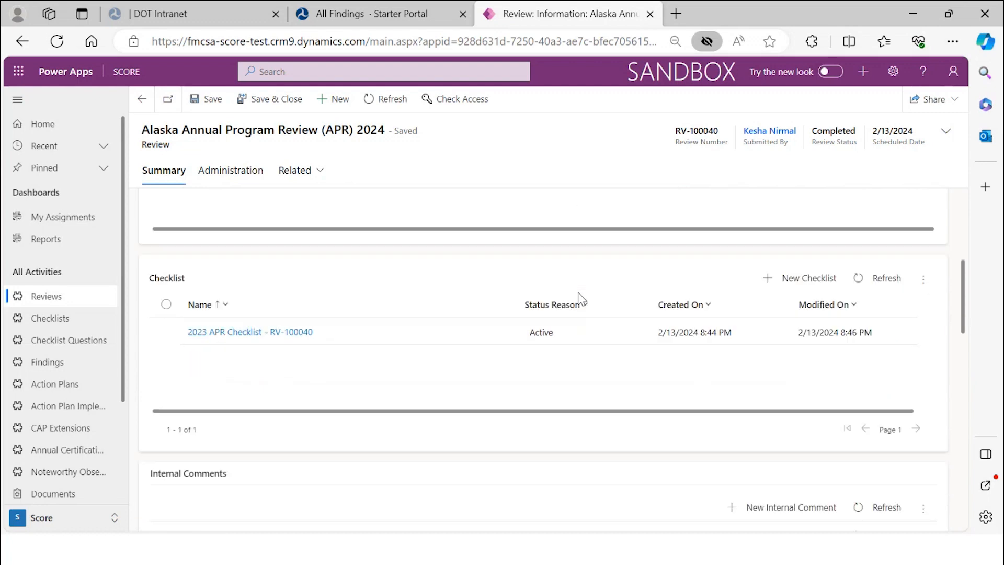
scroll(579, 300, "down", 1)
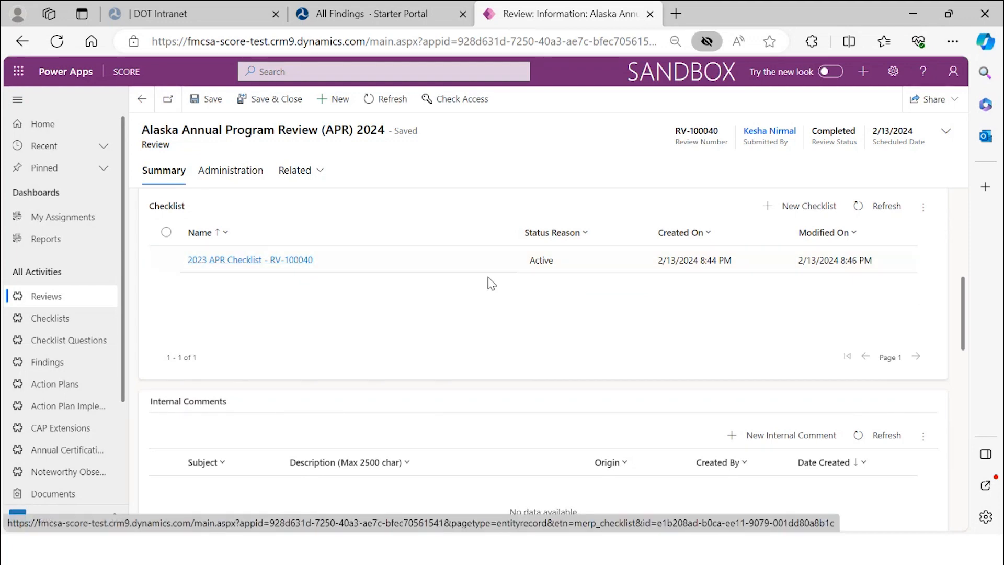
scroll(486, 282, "up", 5)
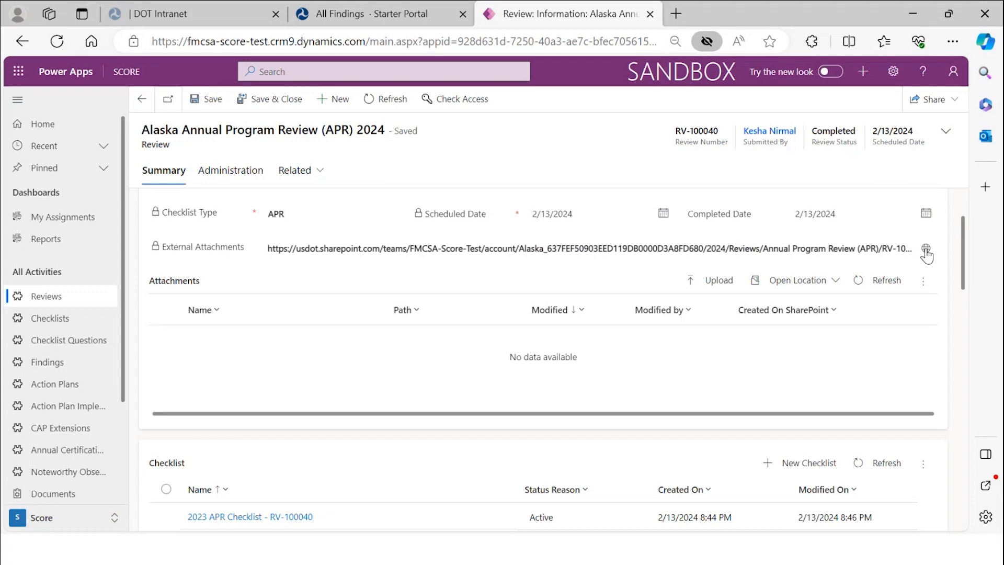
scroll(890, 284, "down", 3)
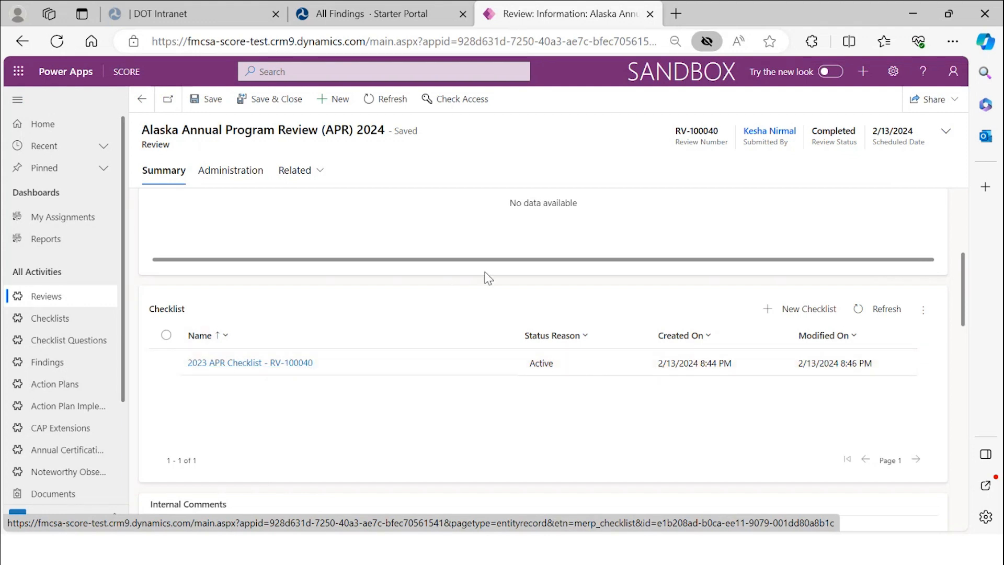
scroll(488, 277, "up", 4)
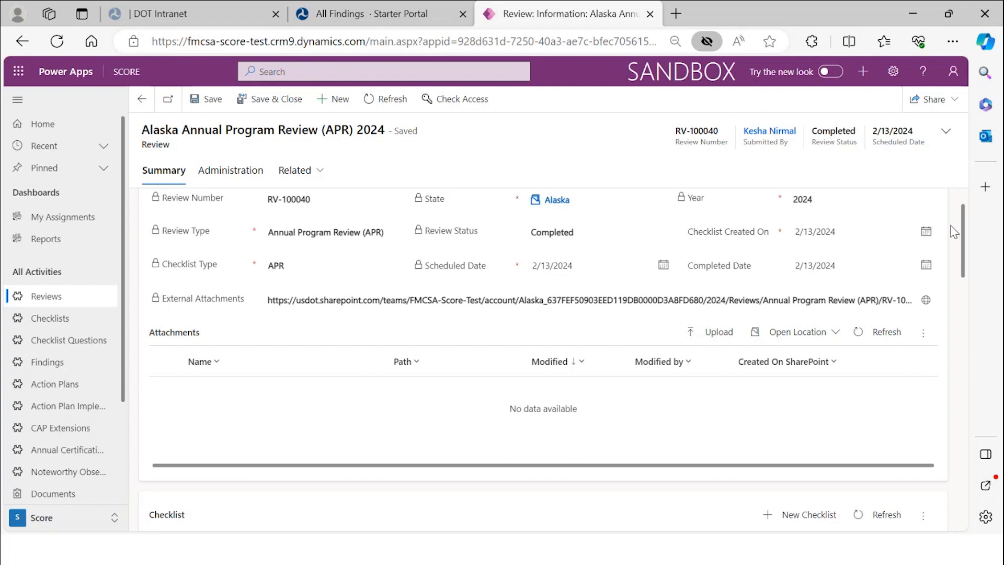
left_click_drag(962, 222, 970, 260)
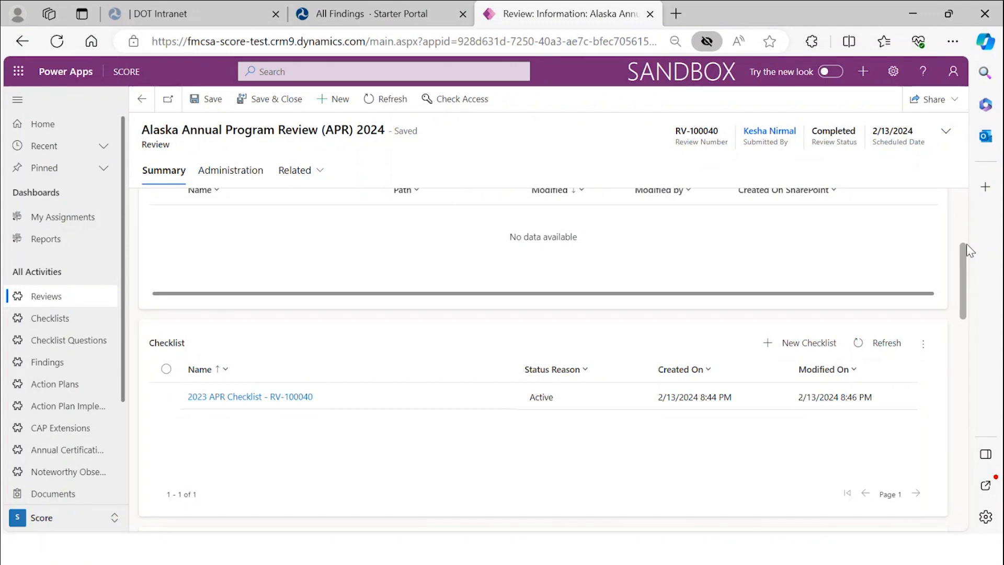
- Open the 2023 APR Checklist record from the Checklist subgrid and scroll through its form
left_click(259, 397)
scroll(455, 303, "down", 5)
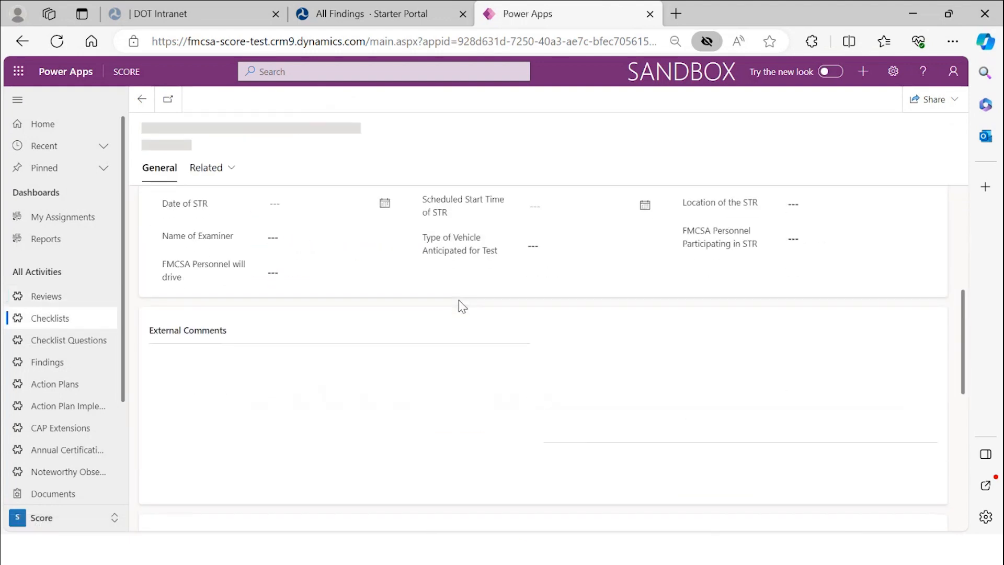
scroll(460, 306, "down", 10)
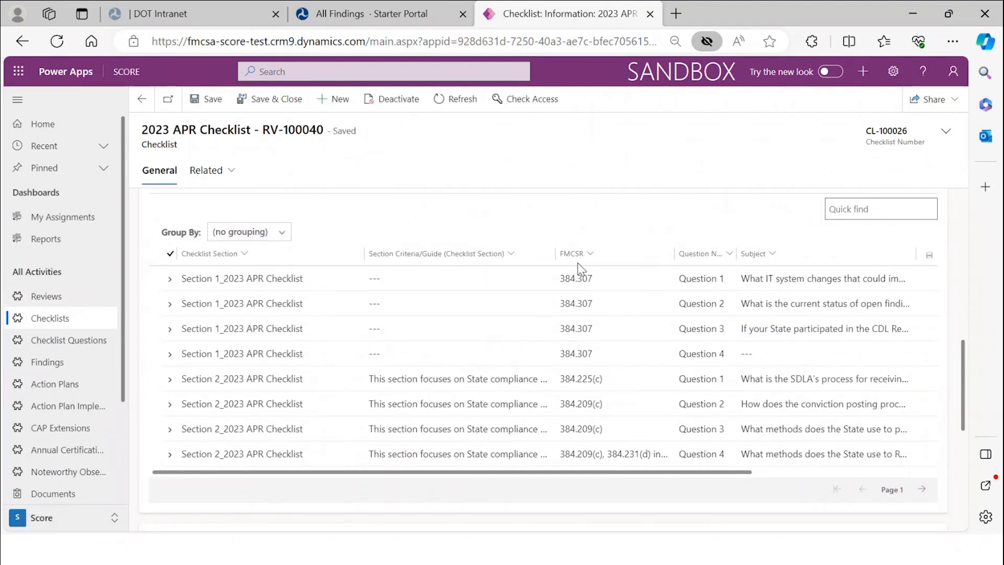
left_click_drag(723, 473, 578, 429)
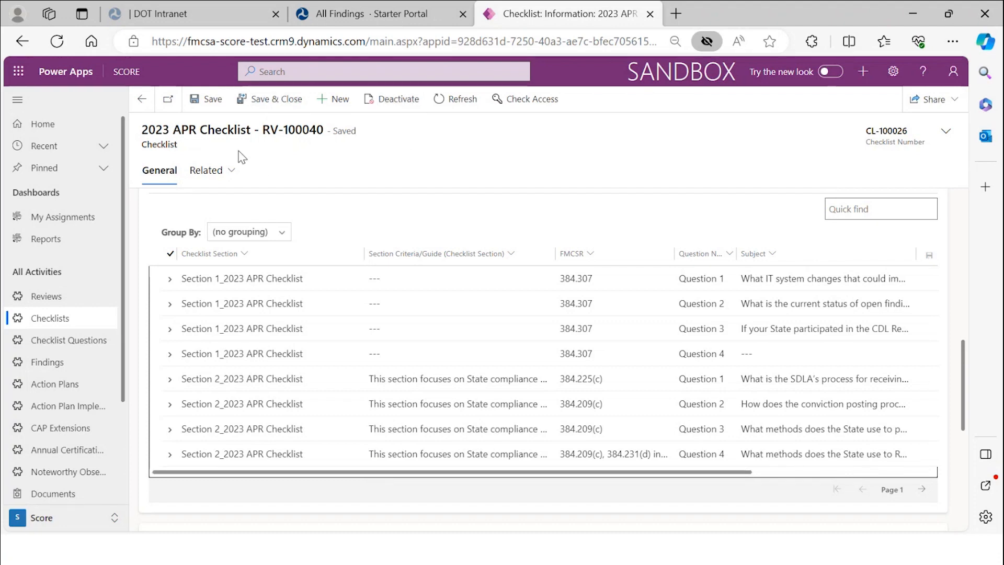
- Return to the Alaska review, reopen the 2023 APR Checklist, and scroll to its Section 1-2 questions
left_click(151, 107)
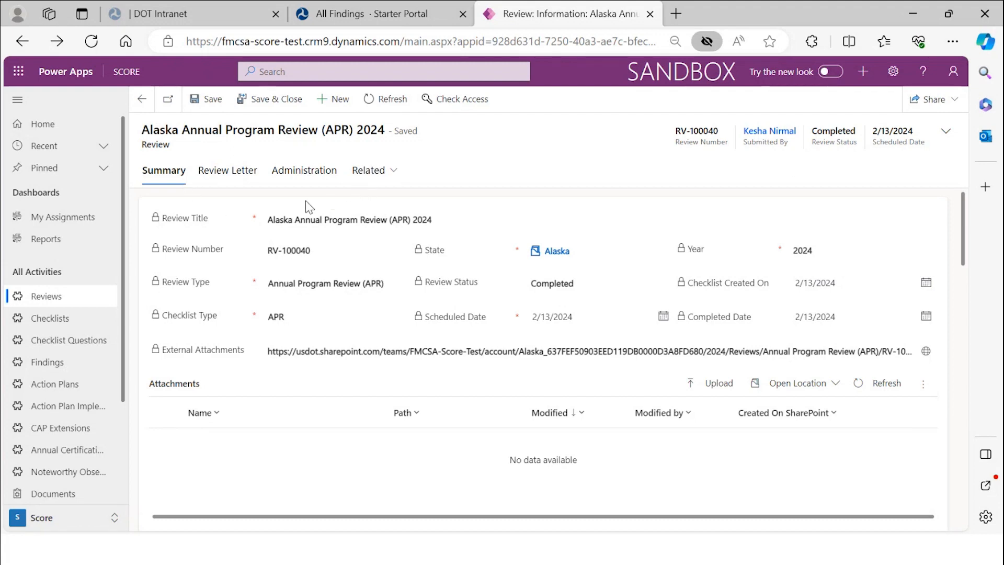
scroll(296, 376, "down", 8)
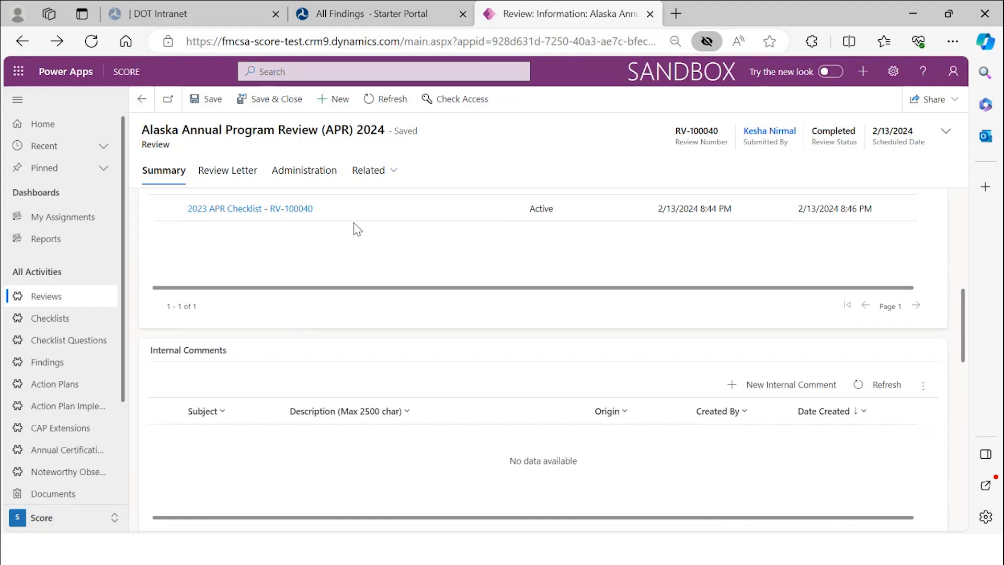
left_click(315, 210)
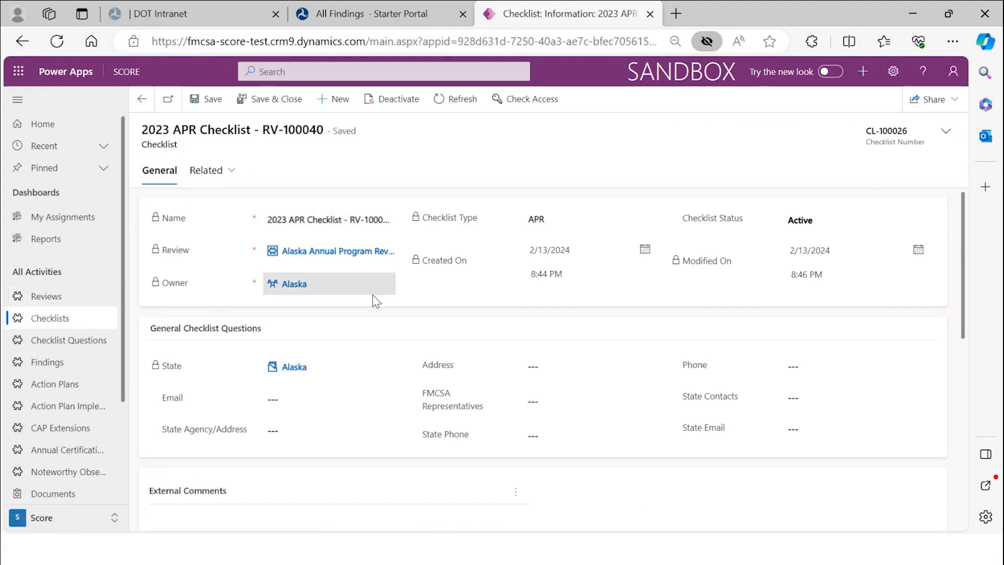
scroll(376, 300, "down", 3)
scroll(376, 301, "down", 4)
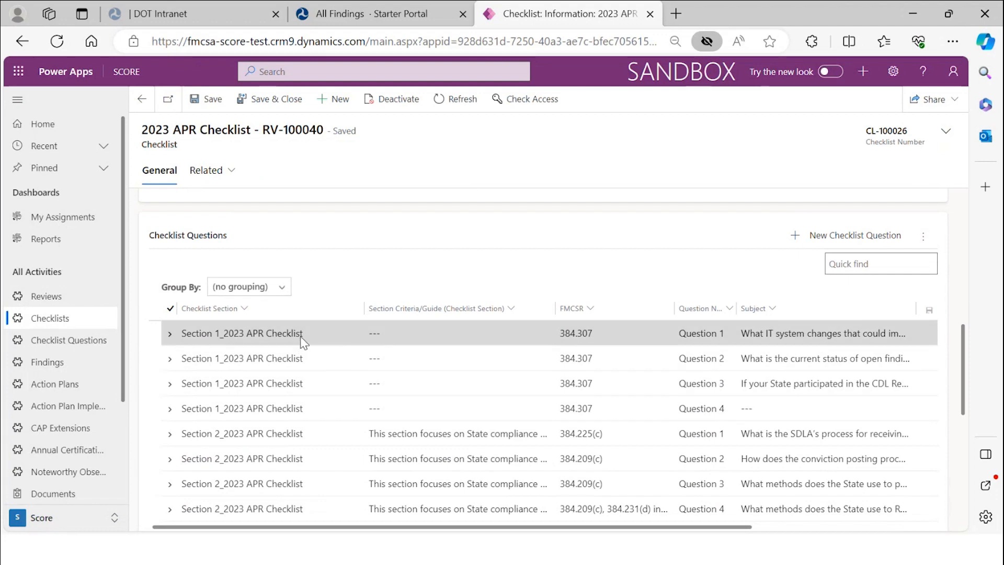
- Change Question 1's FMCSA Notes/Outcome to 'test 1', save it, and go back to the 2023 APR Checklist
double_click(313, 337)
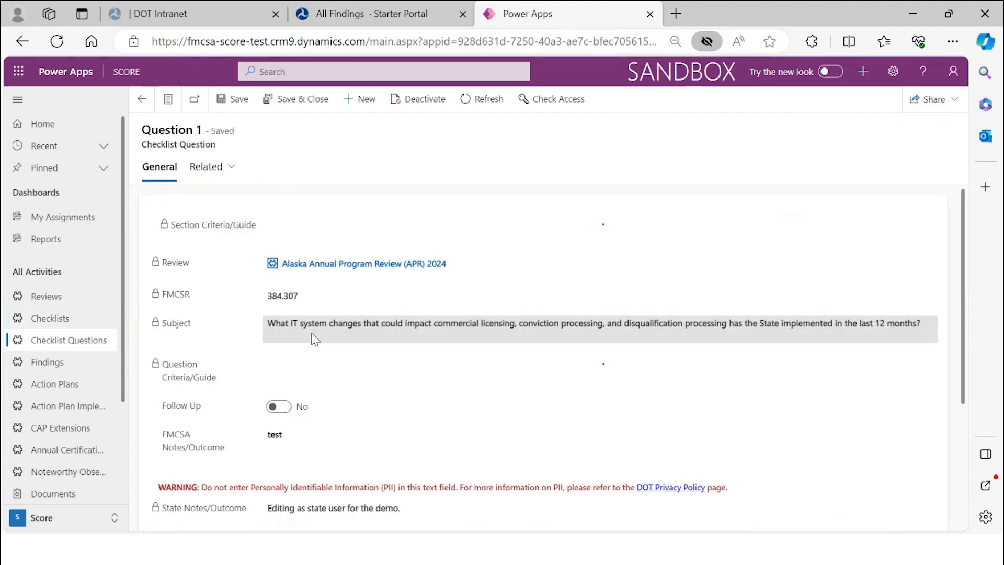
scroll(326, 328, "down", 5)
left_click(294, 316)
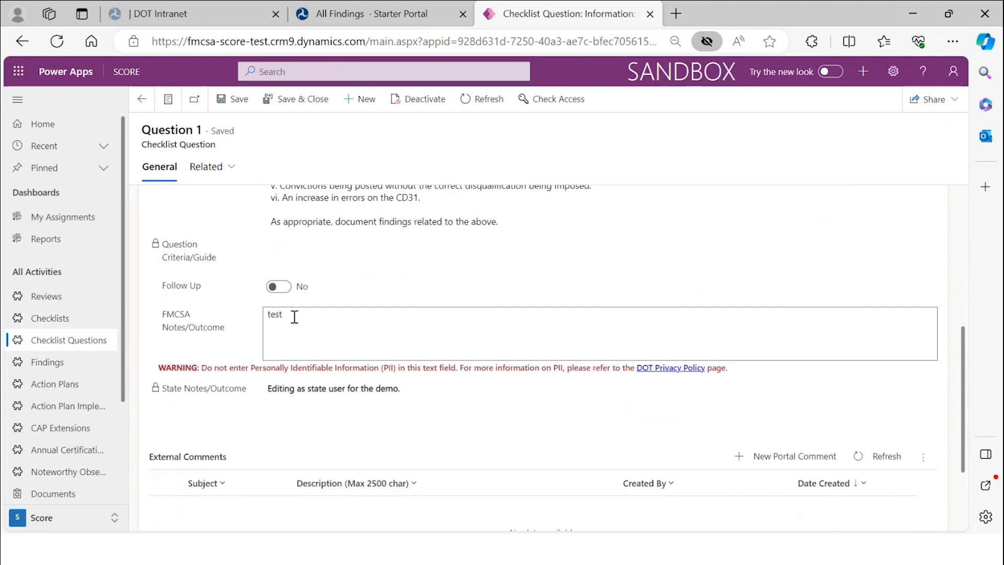
key("BackSpace")
key("BackSpace")
key("BackSpace")
key("BackSpace")
type("tet")
type("t 1")
left_click(237, 104)
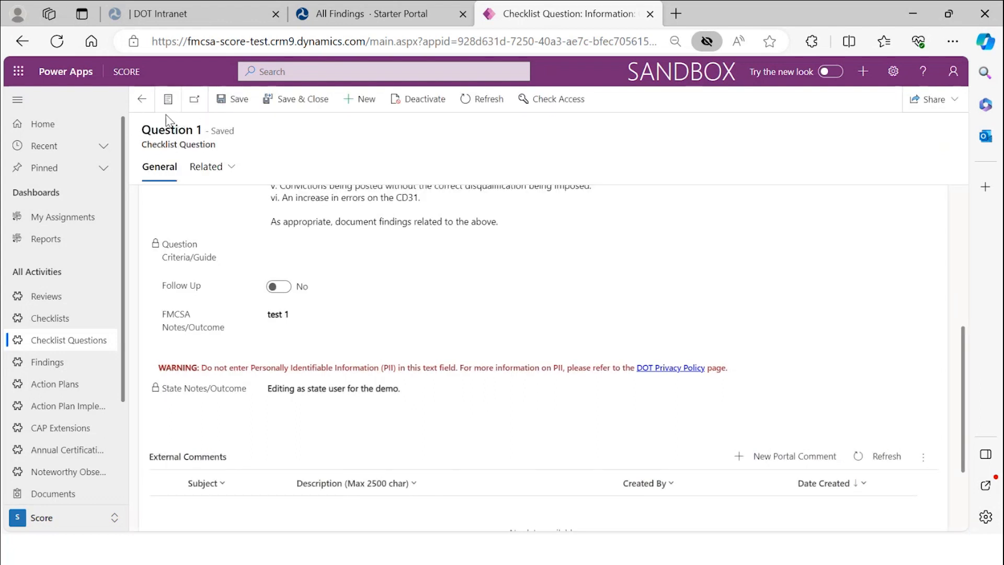
left_click(143, 102)
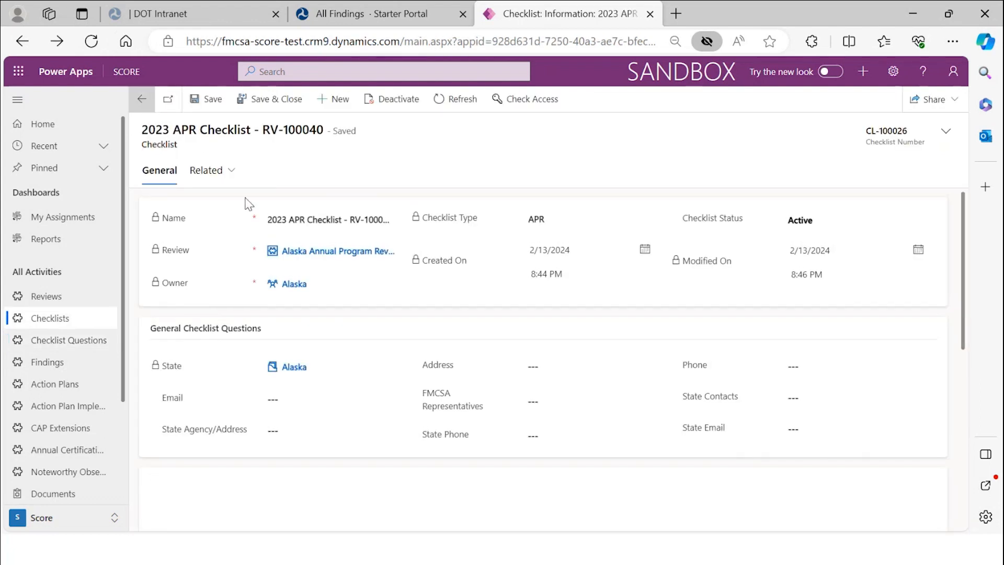
scroll(424, 373, "down", 5)
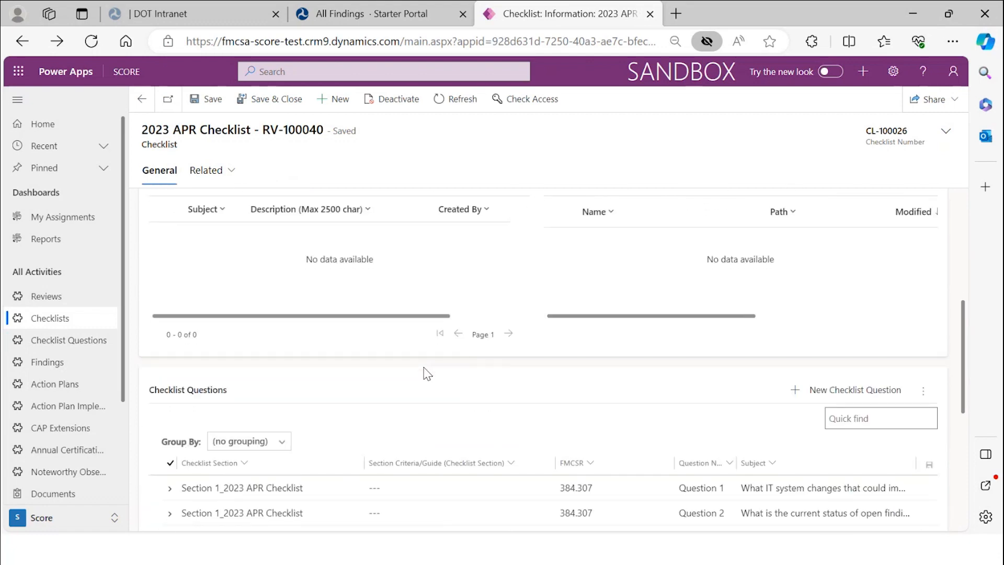
scroll(427, 374, "down", 3)
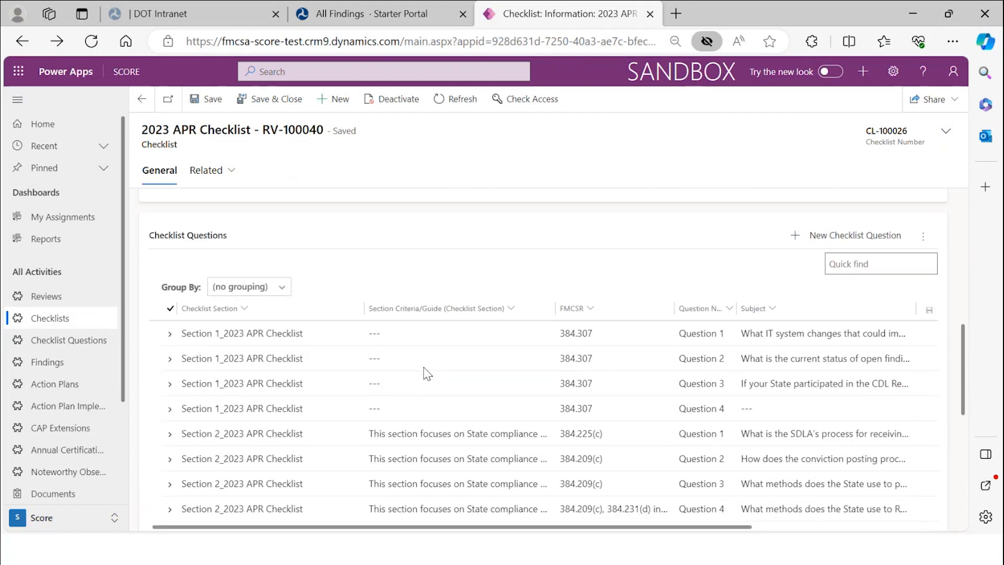
scroll(427, 374, "down", 2)
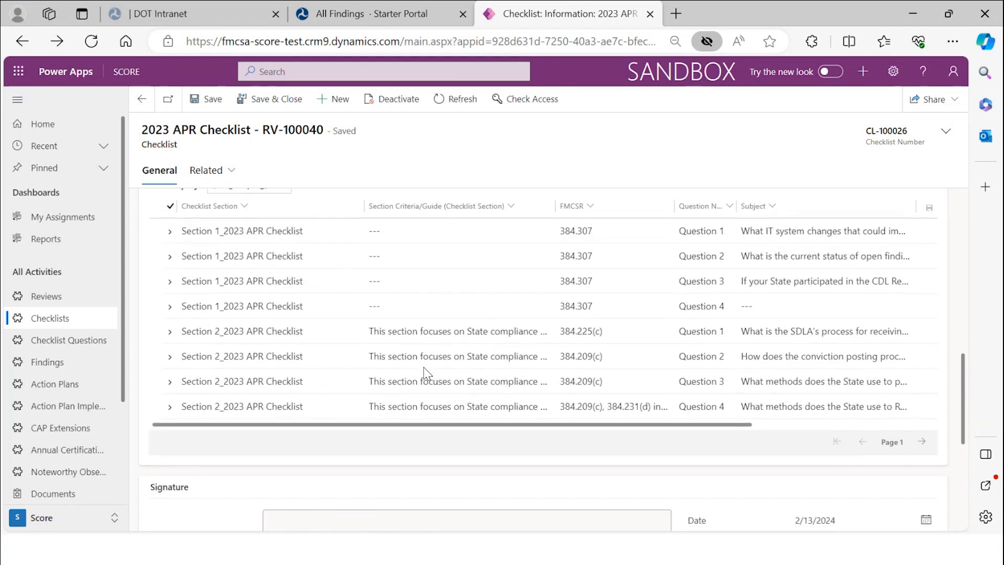
scroll(425, 370, "down", 10)
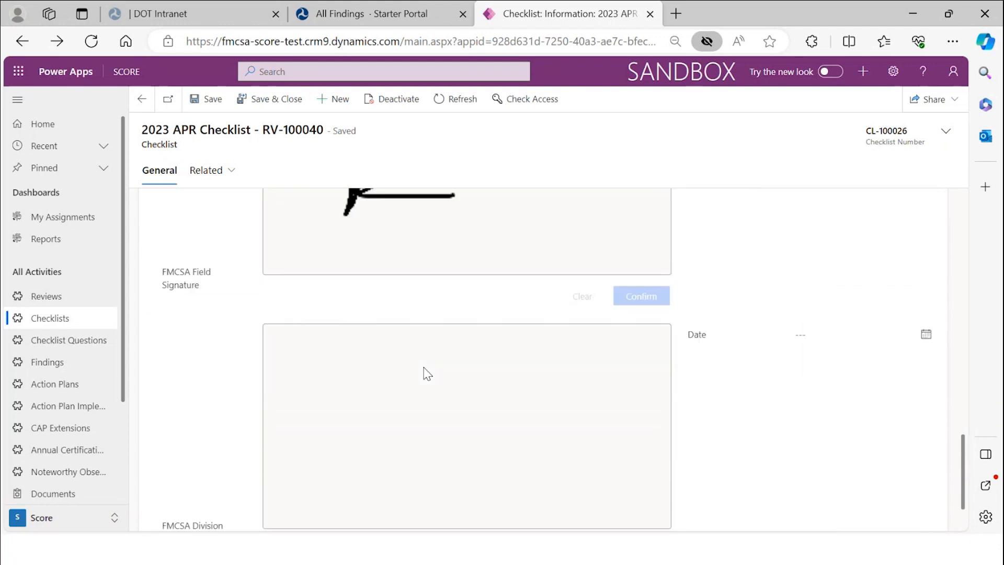
scroll(424, 368, "up", 10)
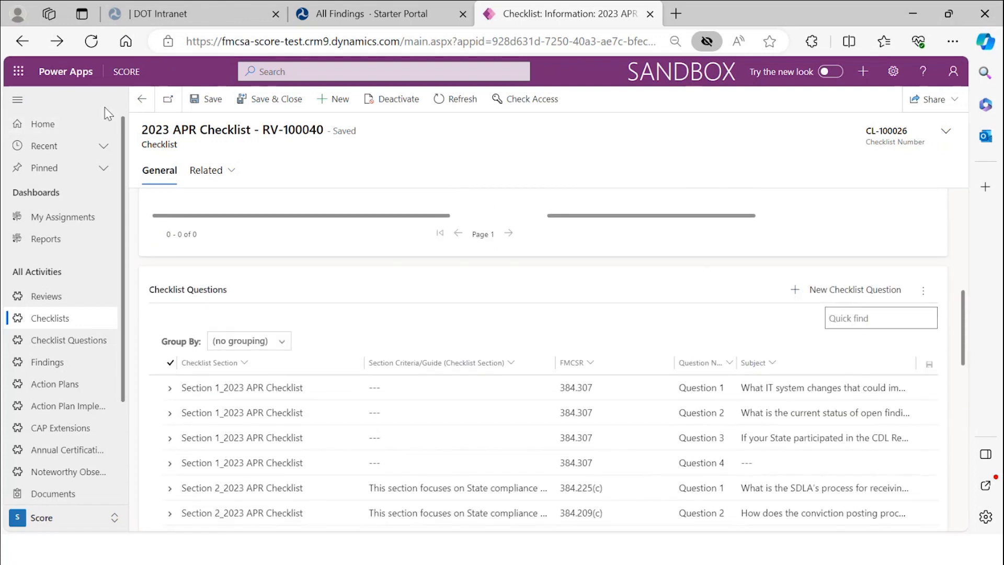
- Go back to the Alaska APR 2024 review and scroll down to its Checklist subgrid
left_click(142, 99)
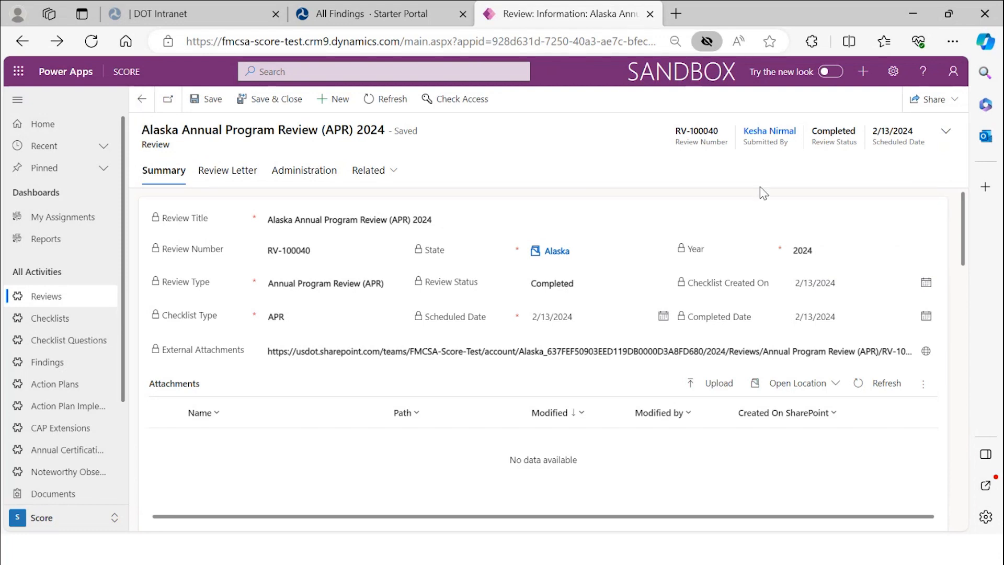
scroll(762, 243, "down", 4)
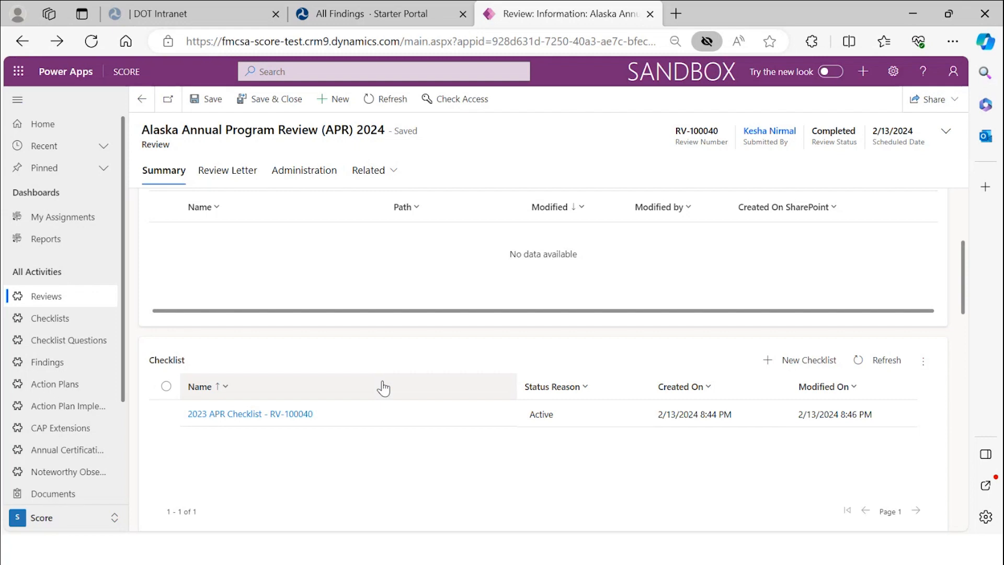
- Reopen the 2023 APR Checklist, collapse Section 1 Question 1, and scroll the question grid right
left_click(407, 411)
scroll(426, 408, "down", 10)
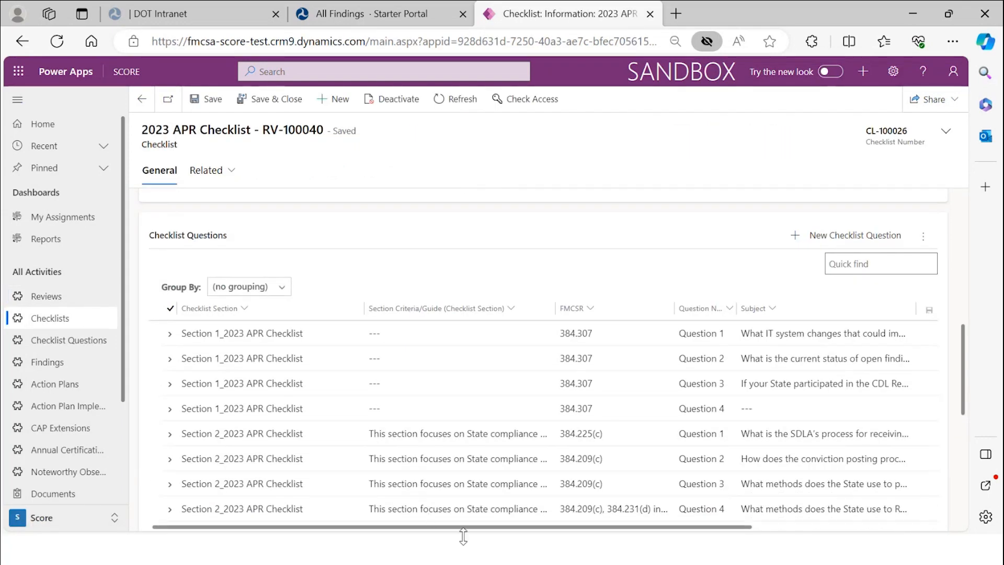
mouse_move(466, 528)
left_mouse_down()
mouse_move(612, 534)
mouse_move(449, 529)
left_mouse_up()
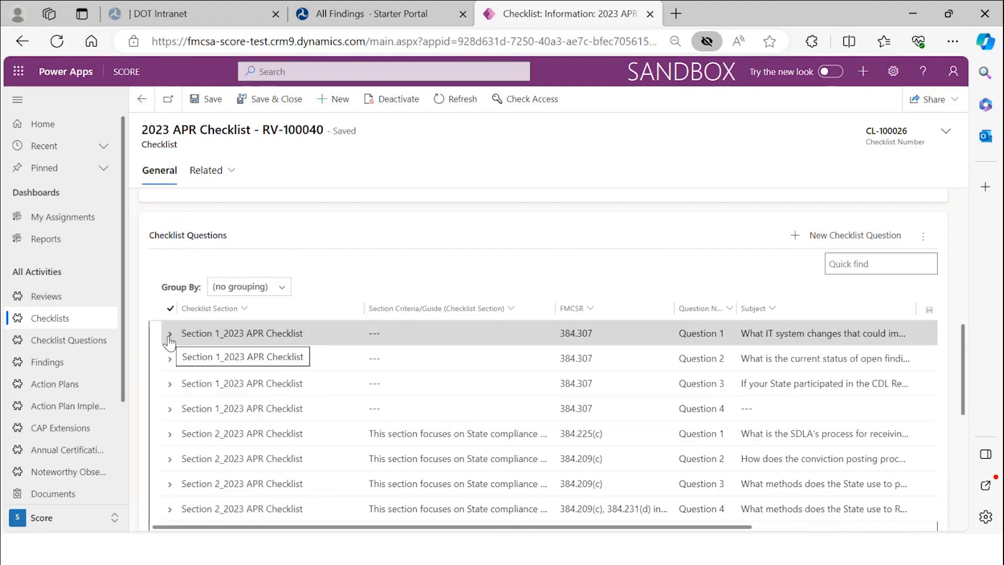
left_click_drag(567, 533, 819, 533)
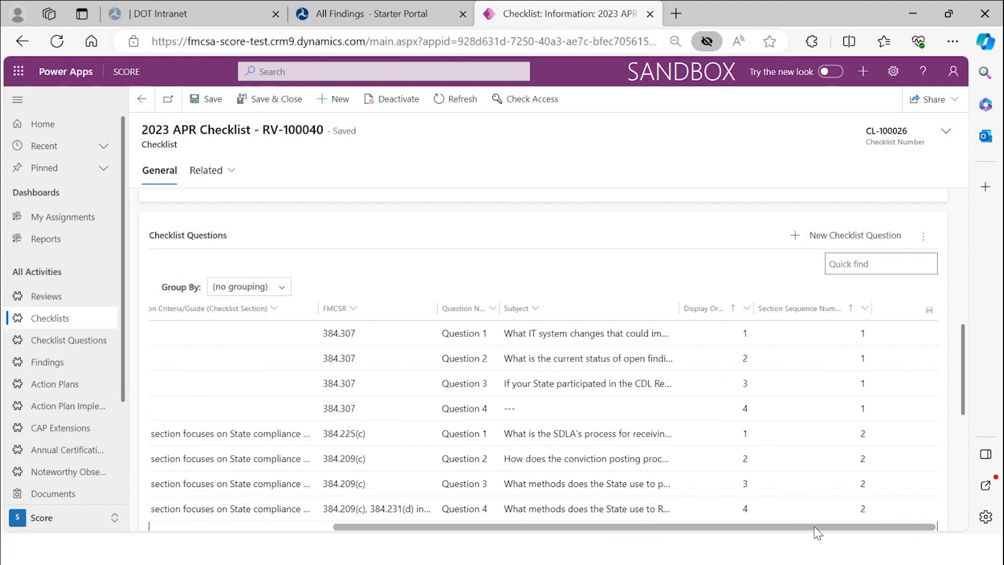
left_click_drag(815, 528, 470, 484)
left_click(166, 335)
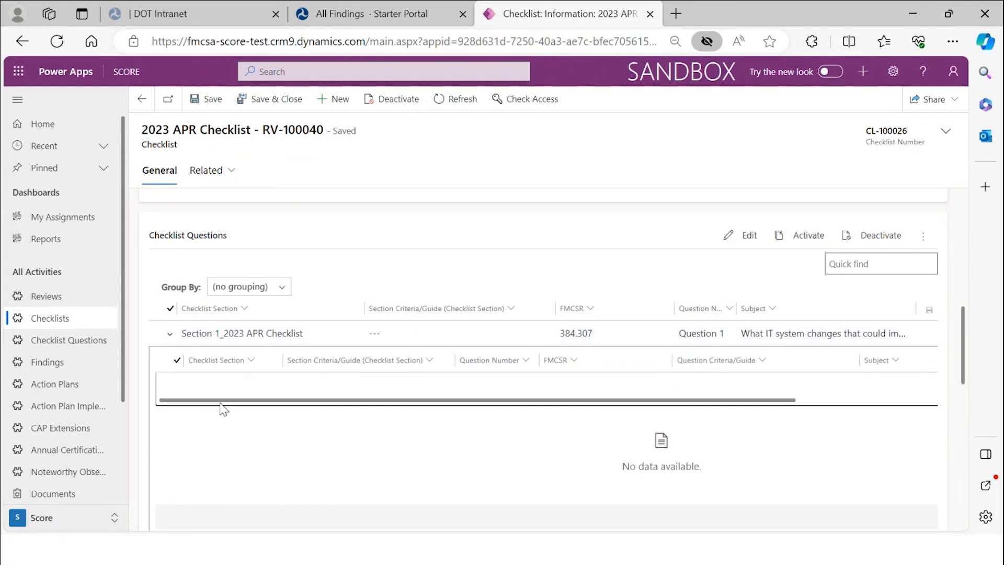
left_click_drag(246, 404, 320, 353)
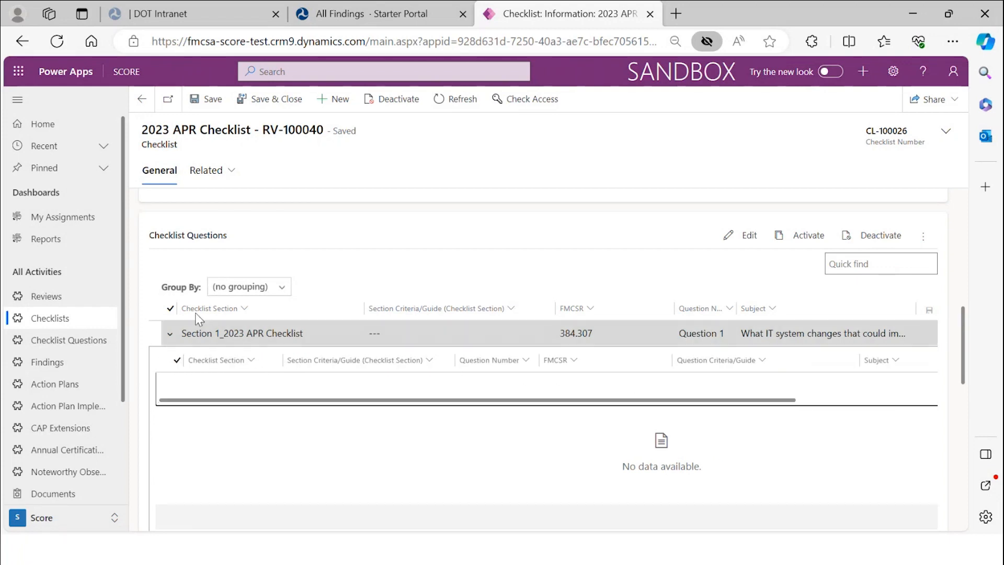
left_click(170, 333)
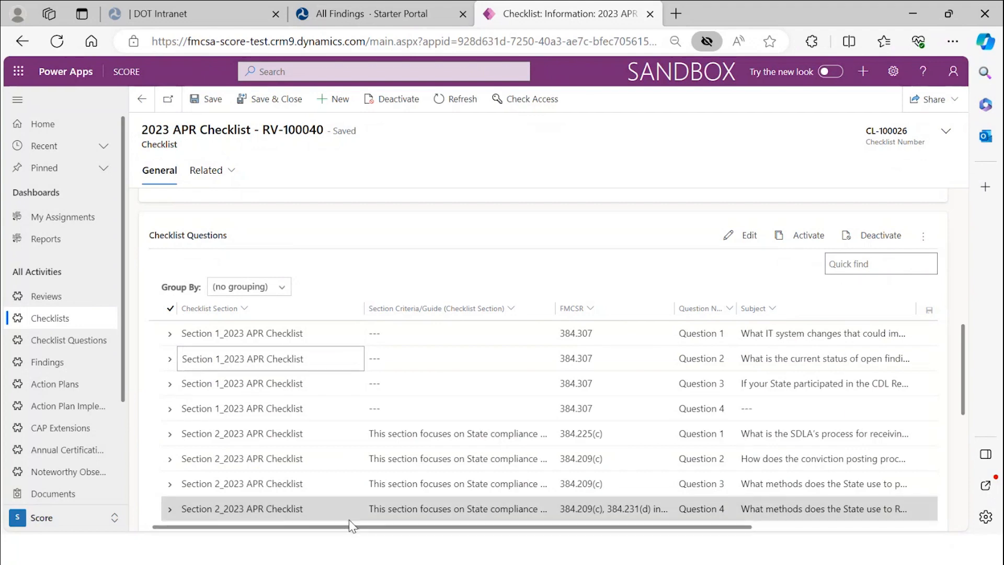
left_click_drag(350, 527, 691, 562)
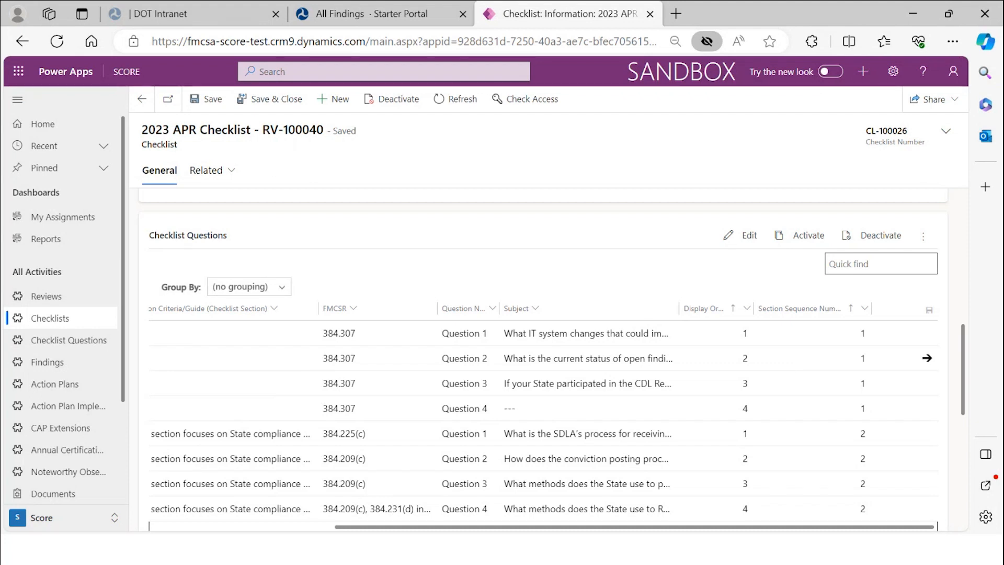
left_click(292, 527)
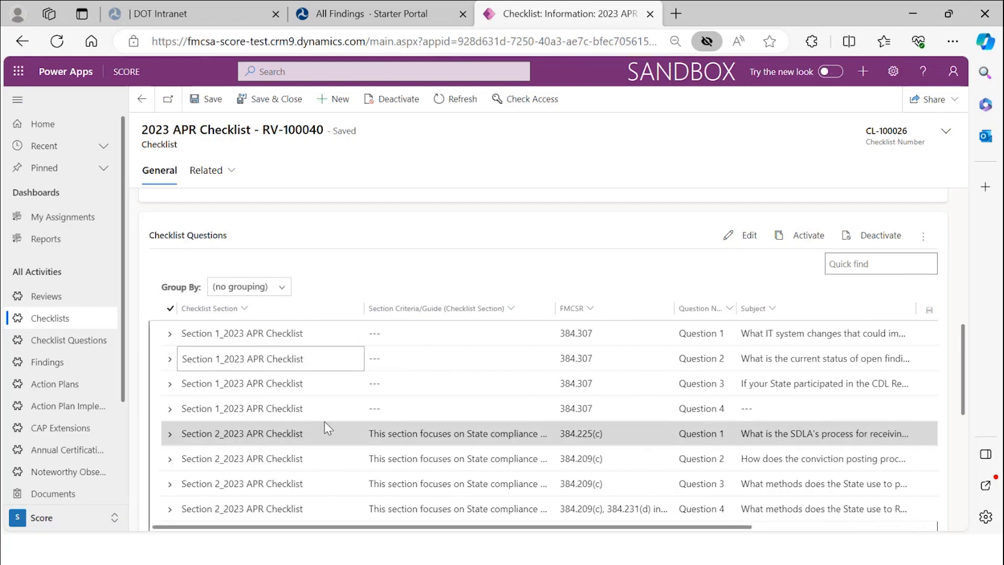
scroll(324, 421, "up", 4)
scroll(325, 459, "down", 4)
scroll(325, 460, "up", 3)
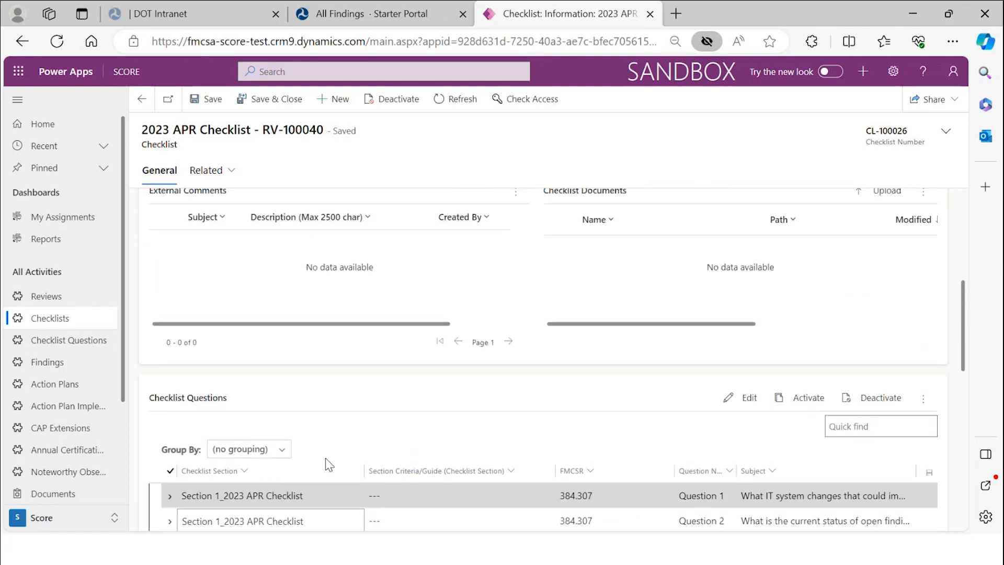
scroll(328, 463, "down", 7)
scroll(327, 454, "up", 4)
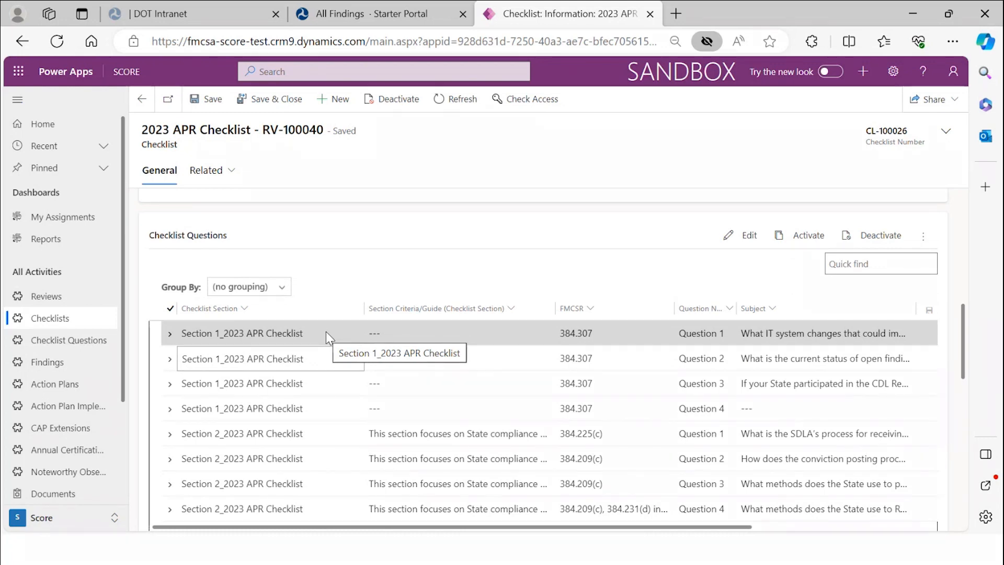
scroll(439, 348, "up", 2)
scroll(439, 348, "up", 5)
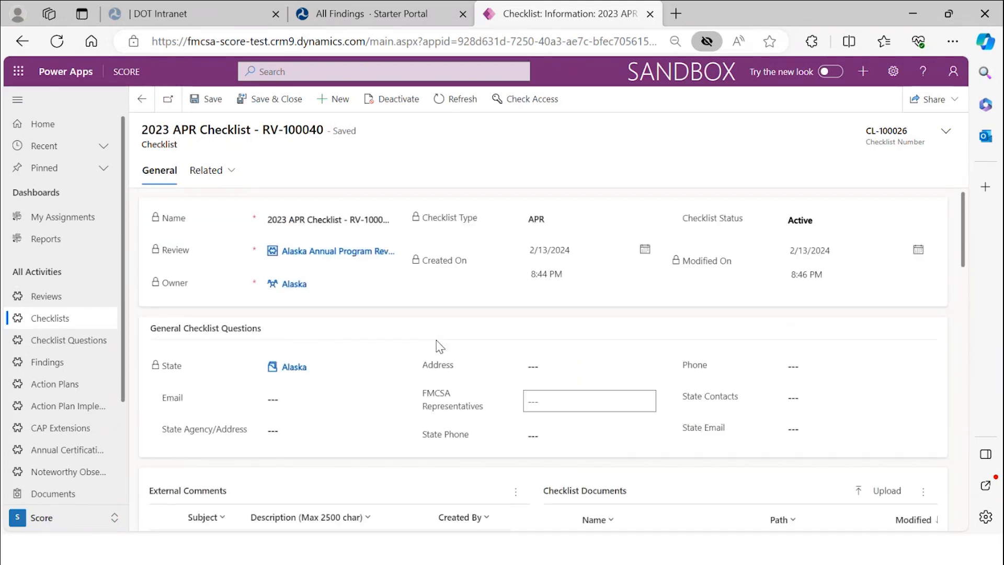
scroll(439, 348, "down", 7)
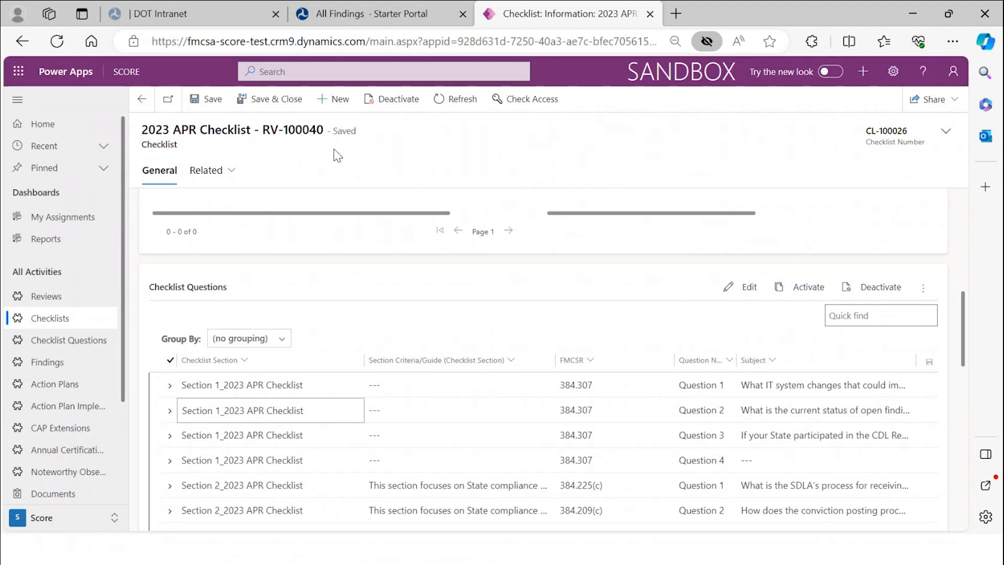
scroll(410, 291, "up", 2)
scroll(411, 292, "up", 5)
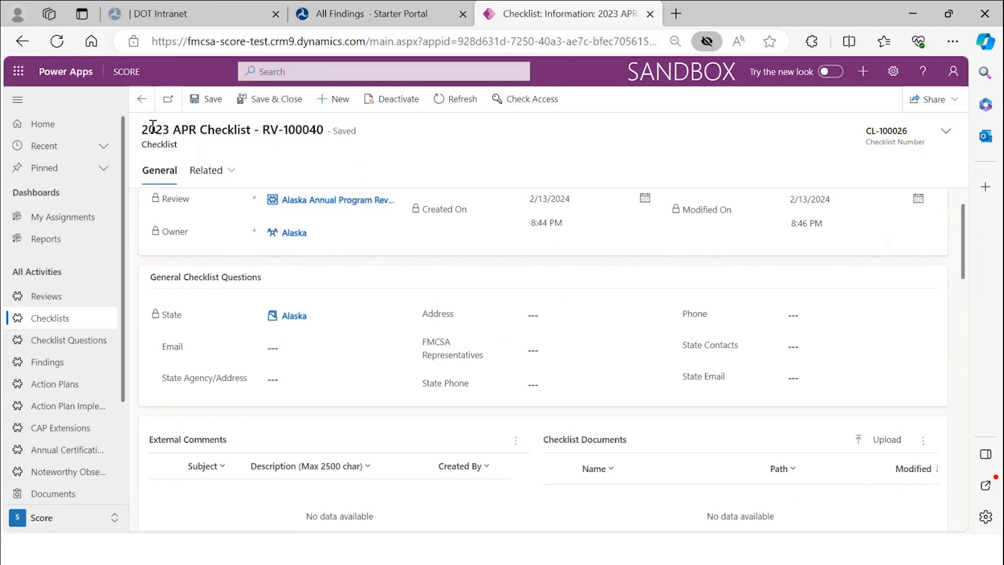
- Return to the Alaska APR 2024 review, then bring up the APR Review Letter Generation slide
left_click(144, 103)
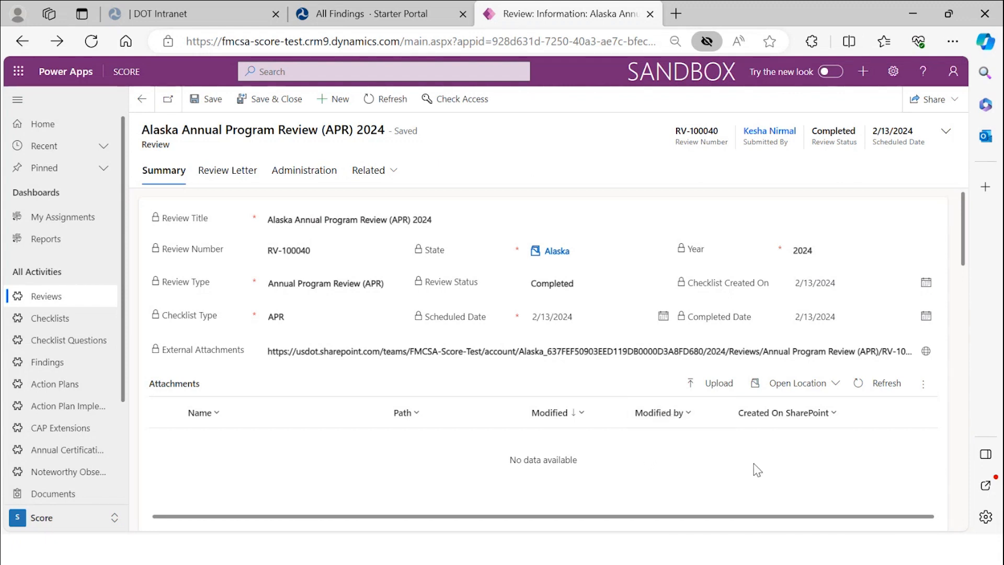
key("alt+Tab")
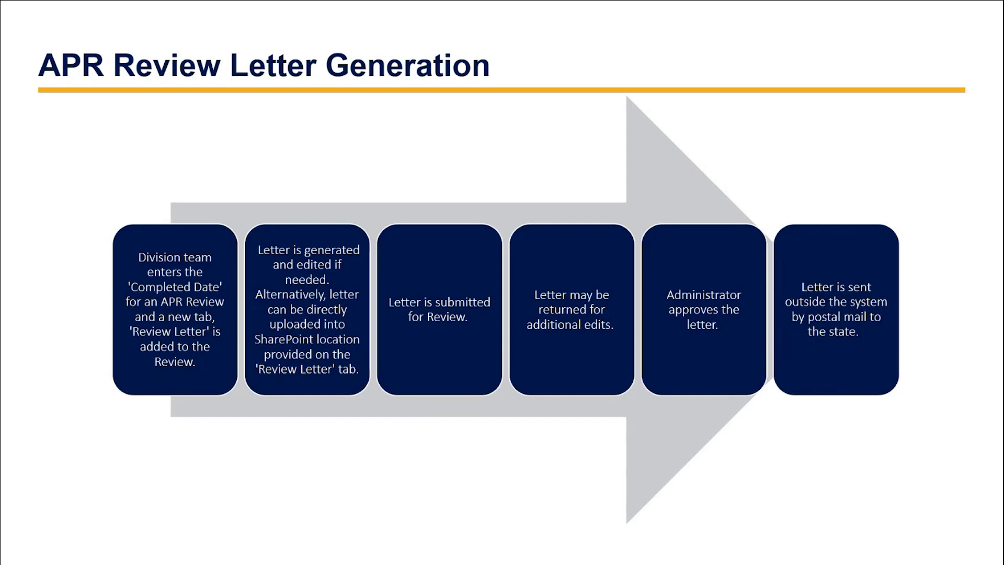
- Switch between the review record and the letter generation slide, ending on the Power Apps review
key("alt+Tab")
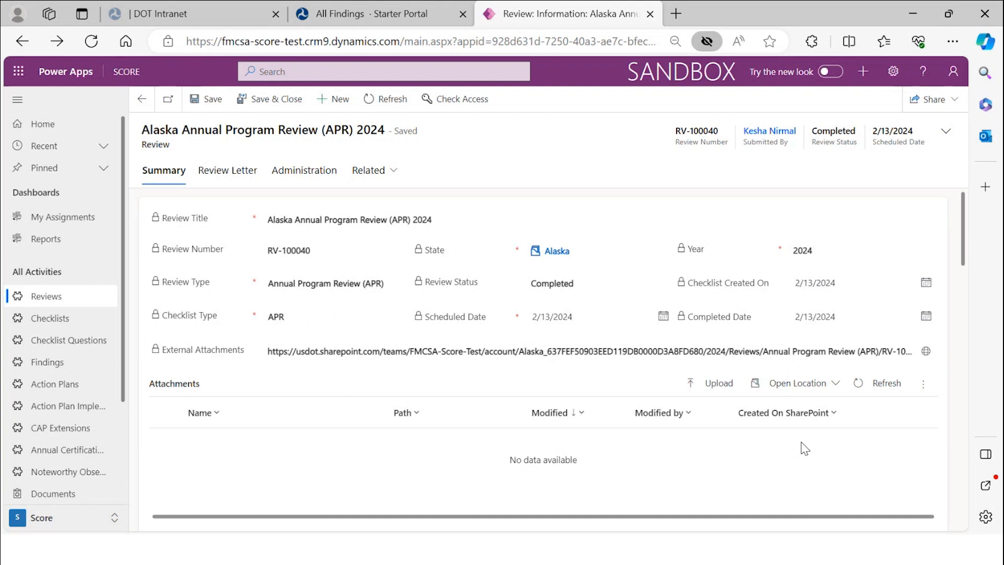
key("alt+Tab")
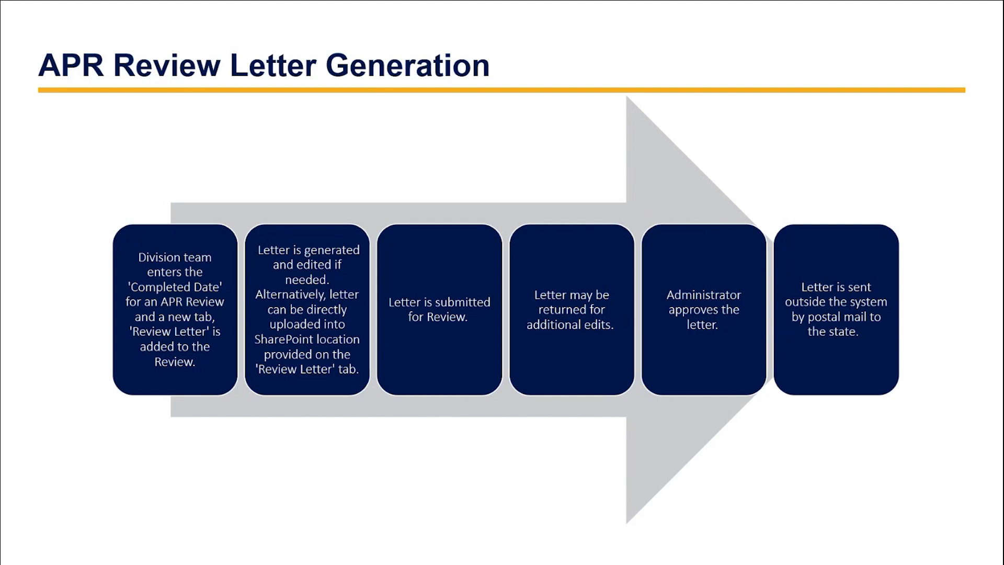
key("alt+Tab")
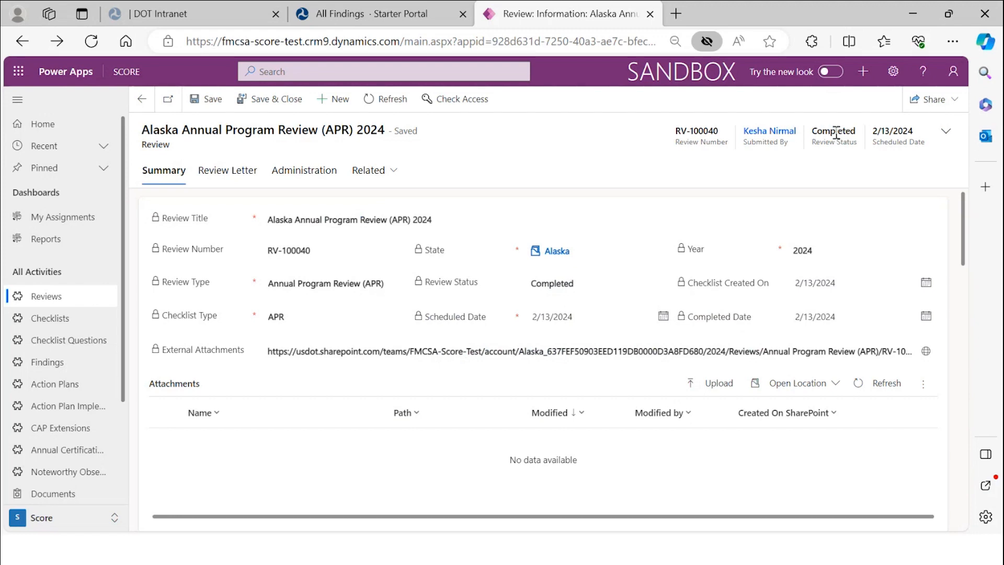
- On the Review Letter tab, set Review Letter Action to Generate Letter
left_click(225, 177)
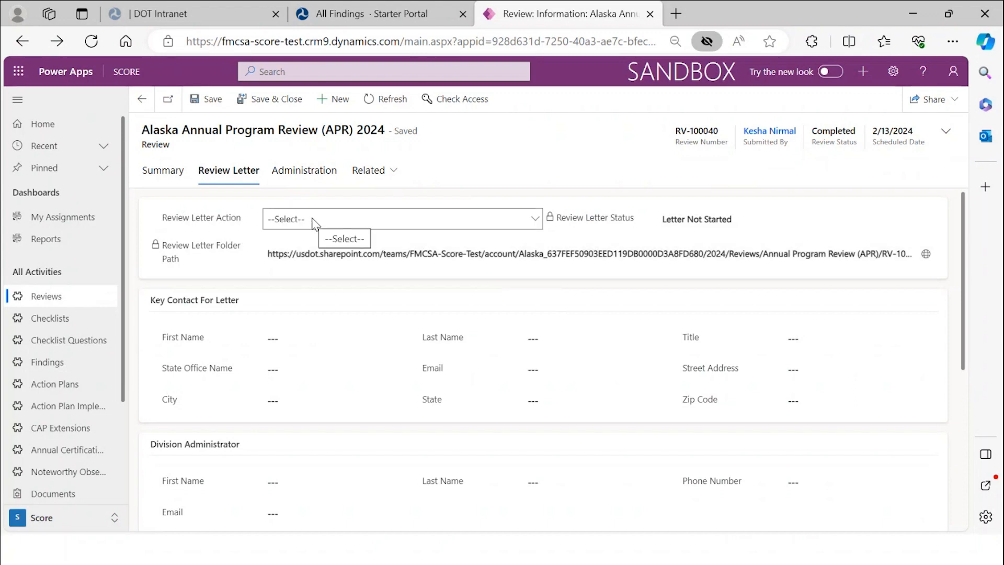
left_click(312, 219)
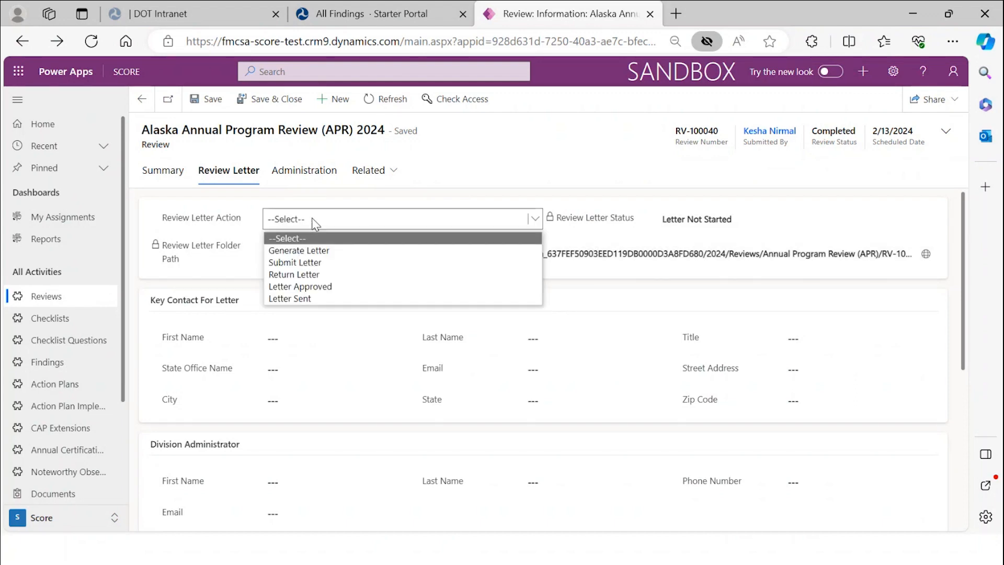
left_click(331, 251)
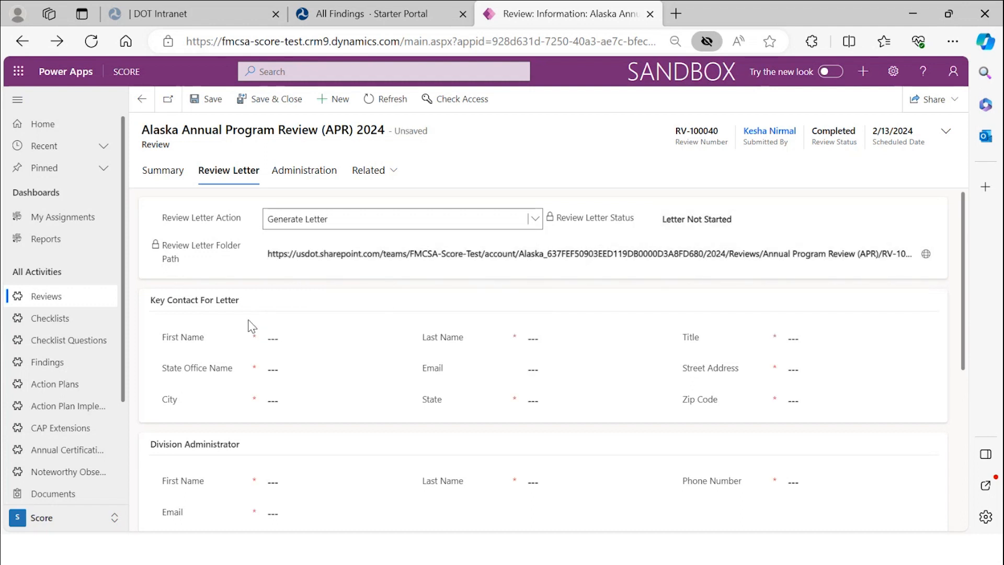
- Enter the key contact's first name, state office name 'Alaska Canton', and the city
left_click(302, 338)
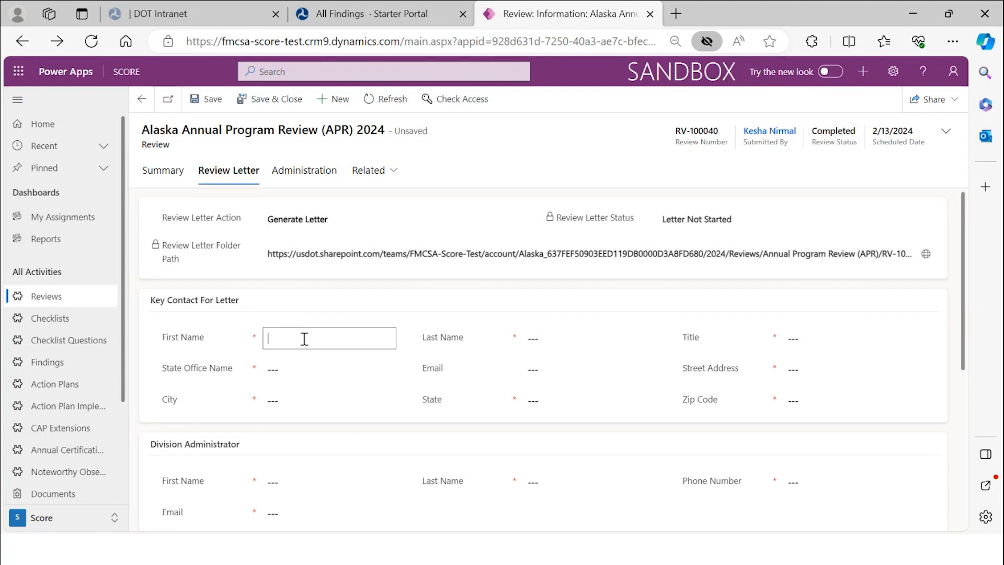
type("J")
key("BackSpace")
key("Tab")
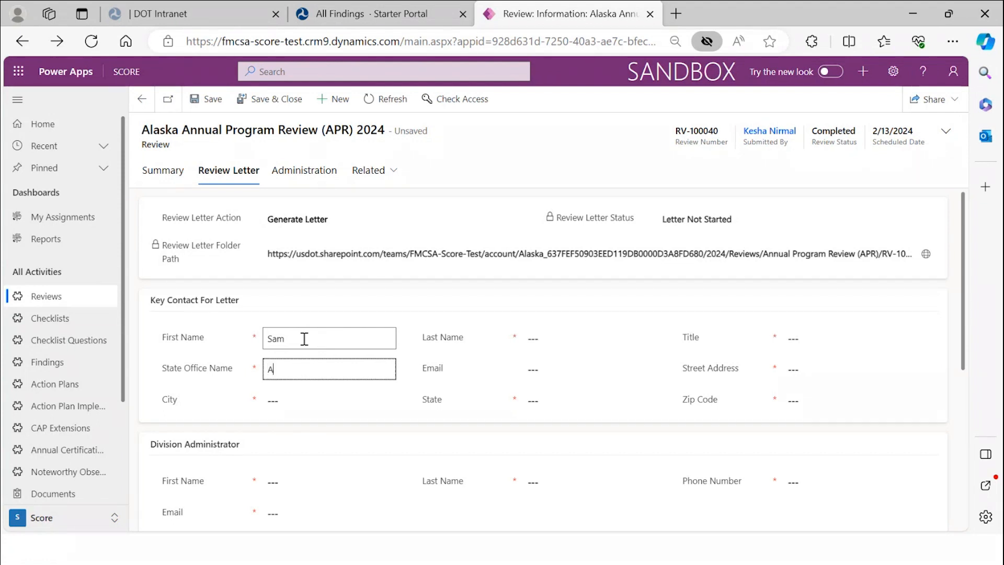
type("Alaska Canton")
key("Tab")
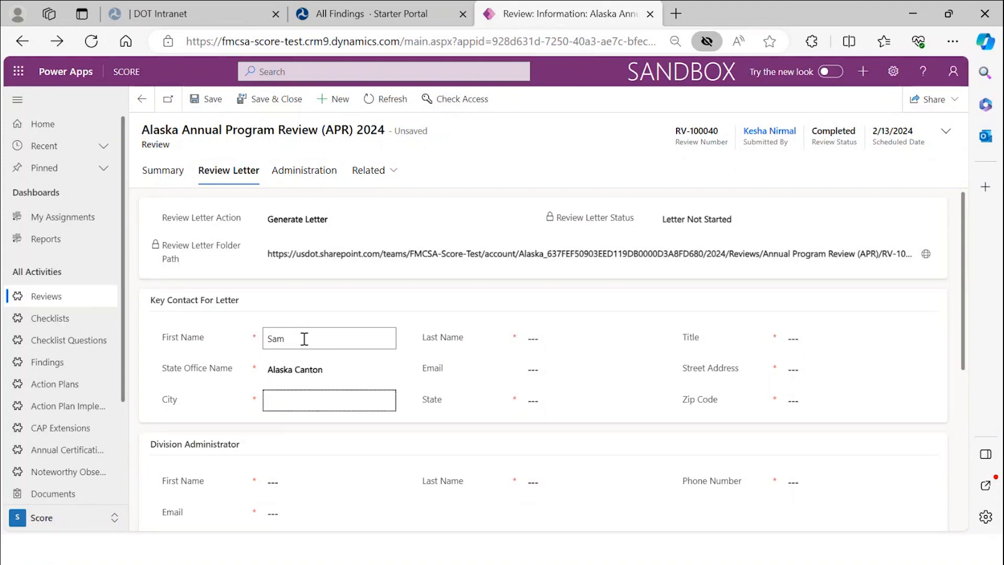
type("Canton")
key("Tab")
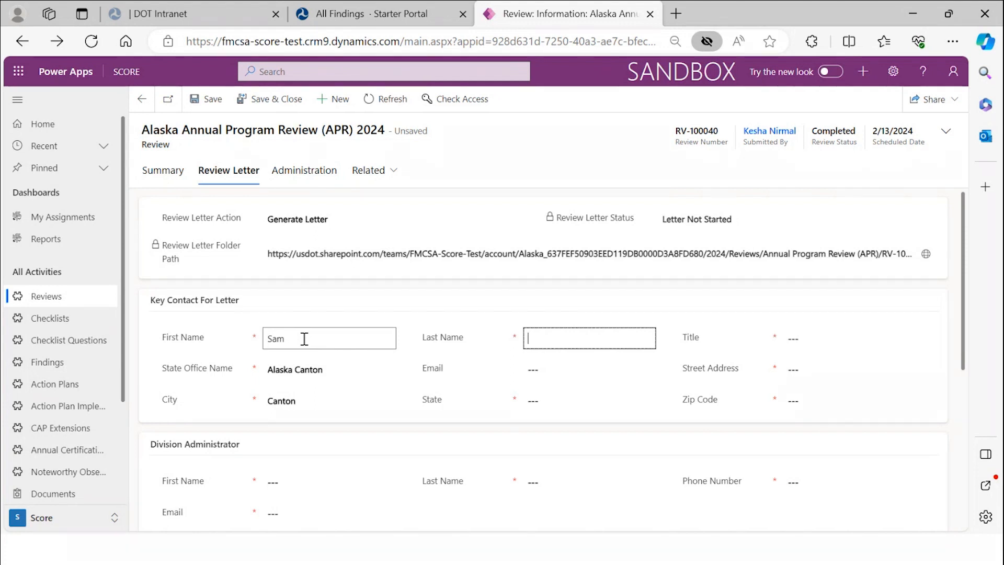
- Enter the key contact's last name, state Alaska, title 'Division office', and street address
type("SMit")
type("mith")
key("Tab")
key("Tab")
type("Alas")
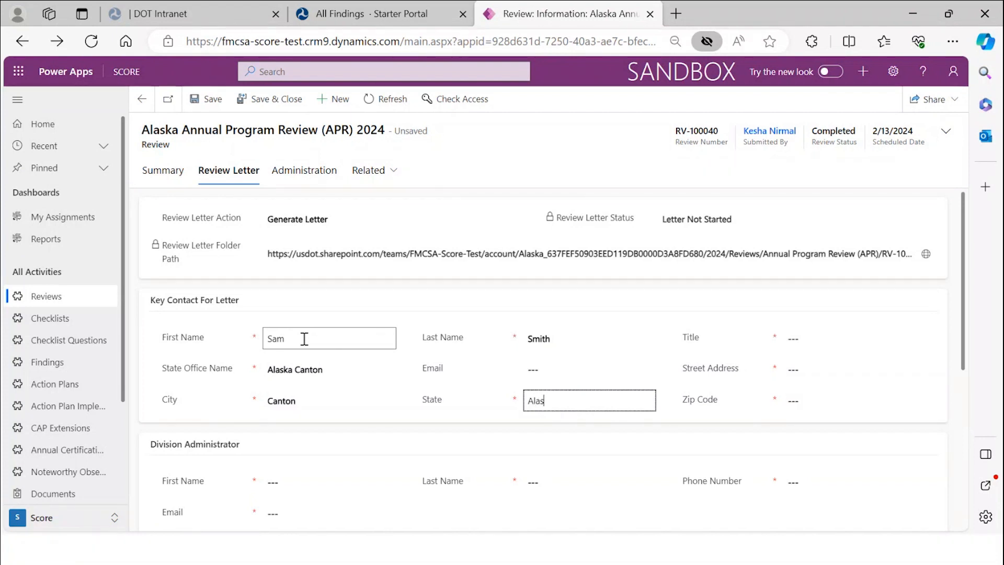
type("ka")
key("Tab")
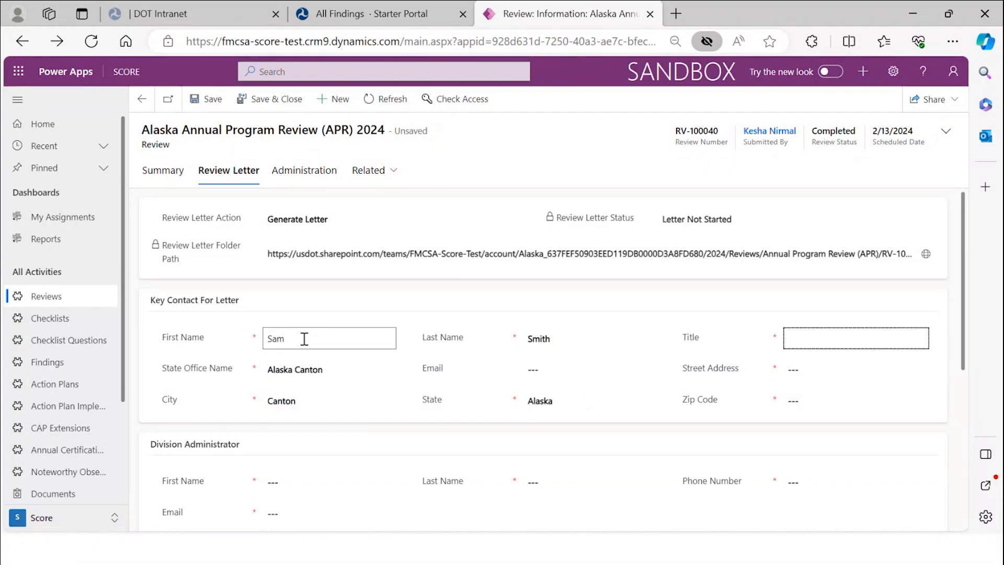
type("Division office")
key("Tab")
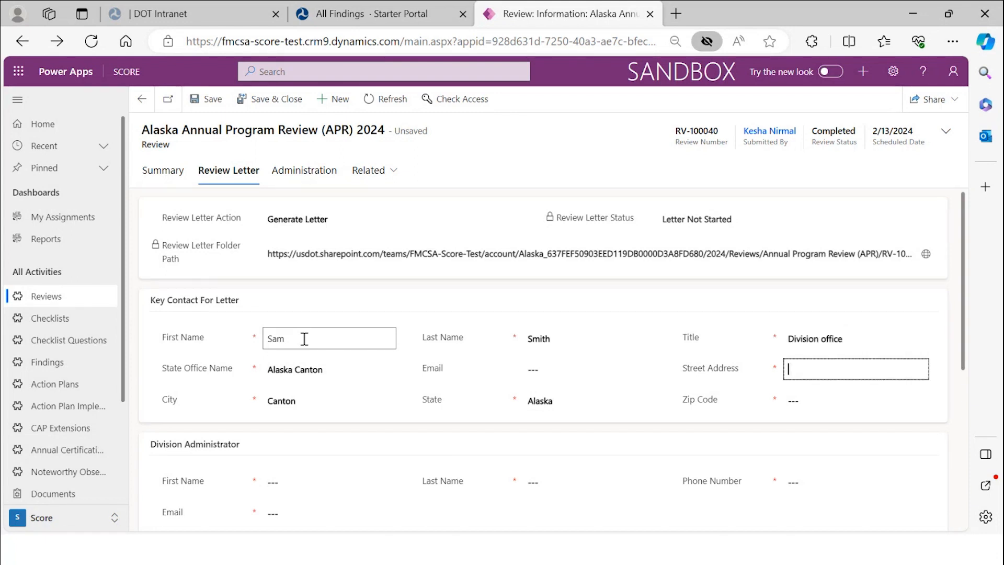
type("1234 ")
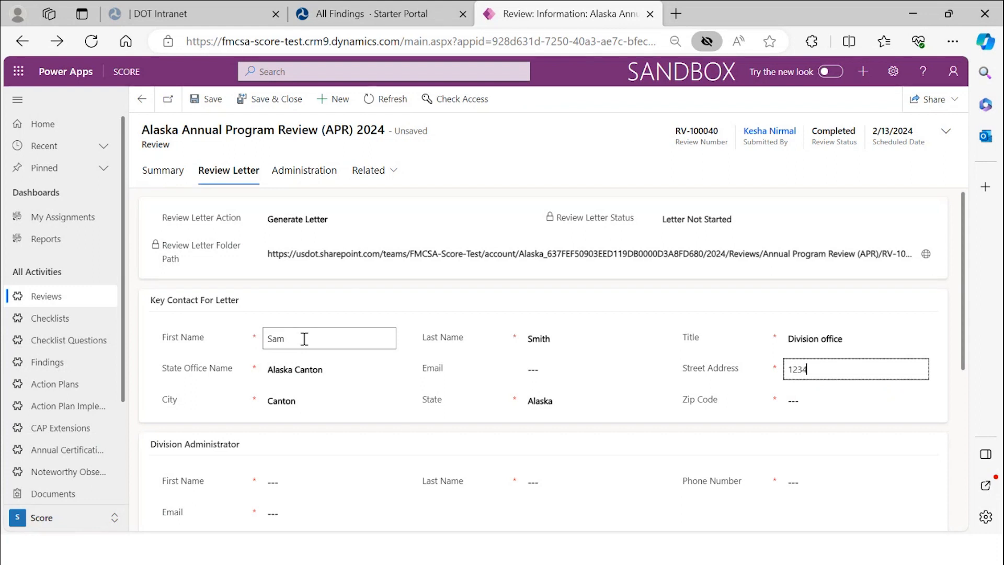
type("cherry lane")
key("Tab")
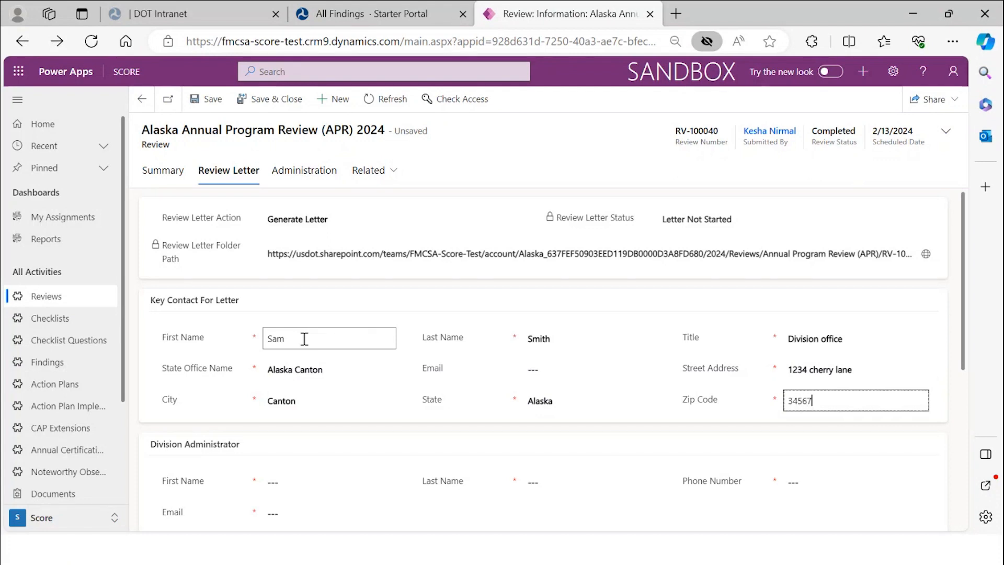
- Enter the Division Administrator's first name and e-mail address
scroll(303, 335, "down", 2)
left_click(300, 377)
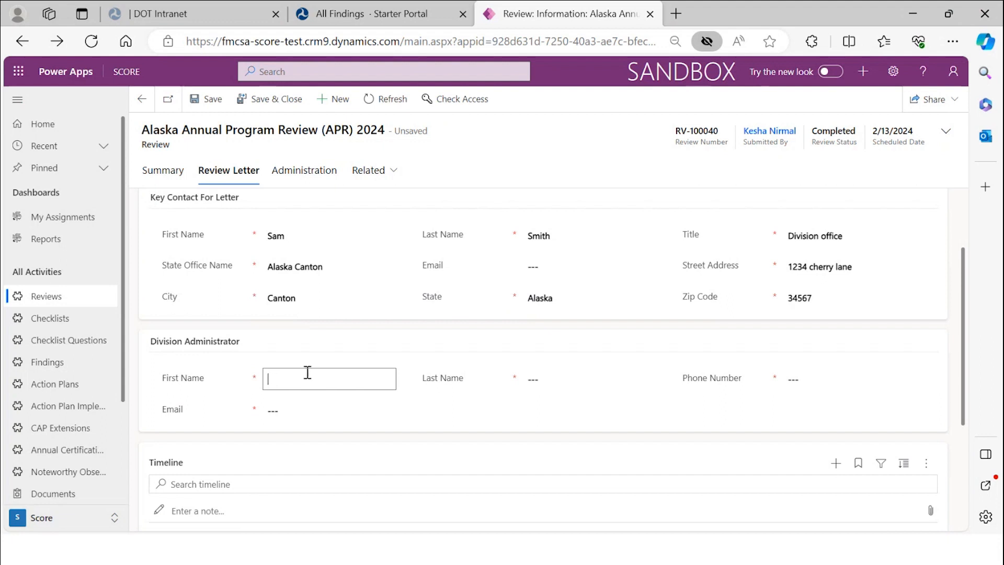
type("Dave")
key("Tab")
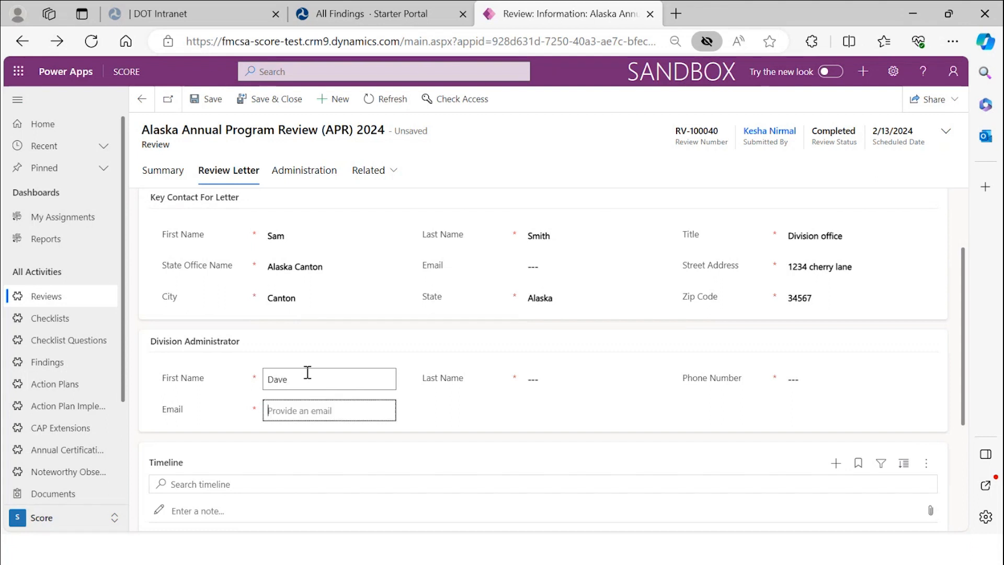
type("daveb@test.com")
key("Tab")
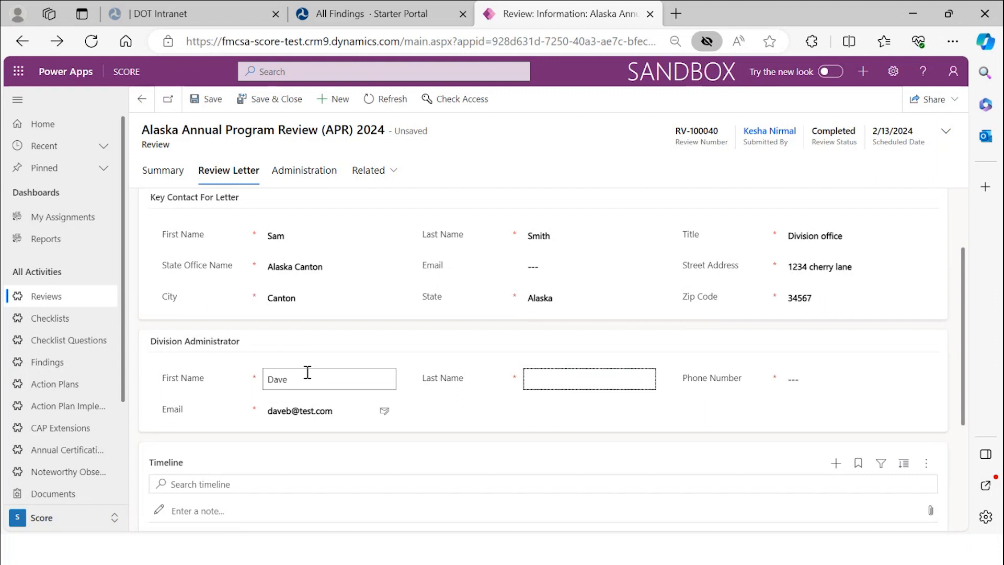
- Add the Division Administrator's last name and phone number, then save the review
type("Buster")
key("Tab")
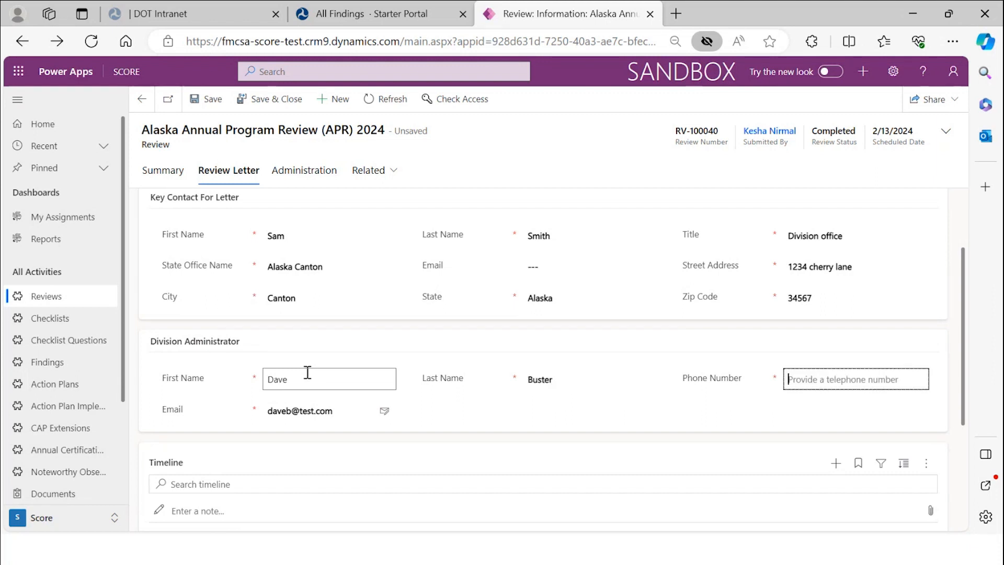
type("1234567323")
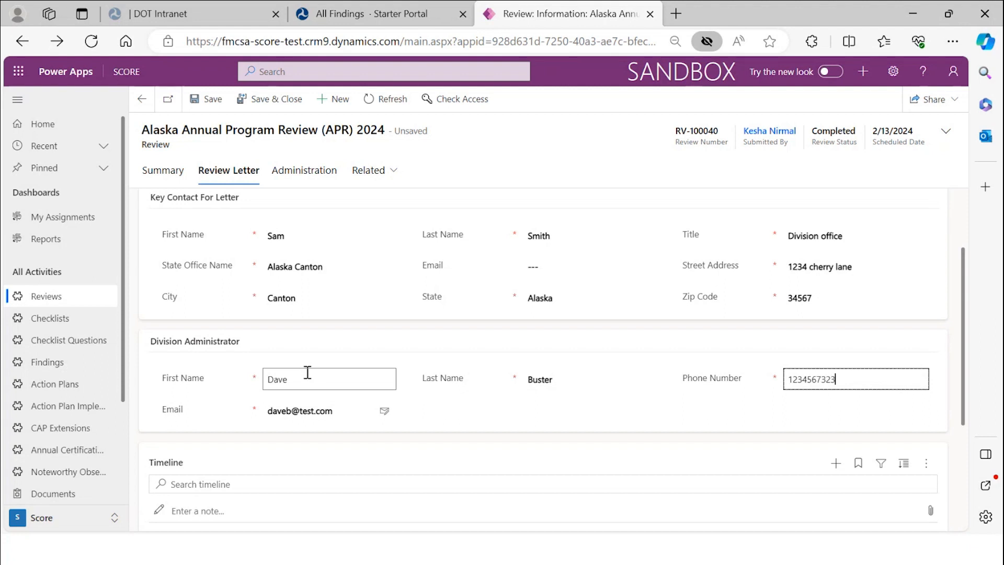
scroll(316, 400, "down", 4)
scroll(316, 396, "up", 6)
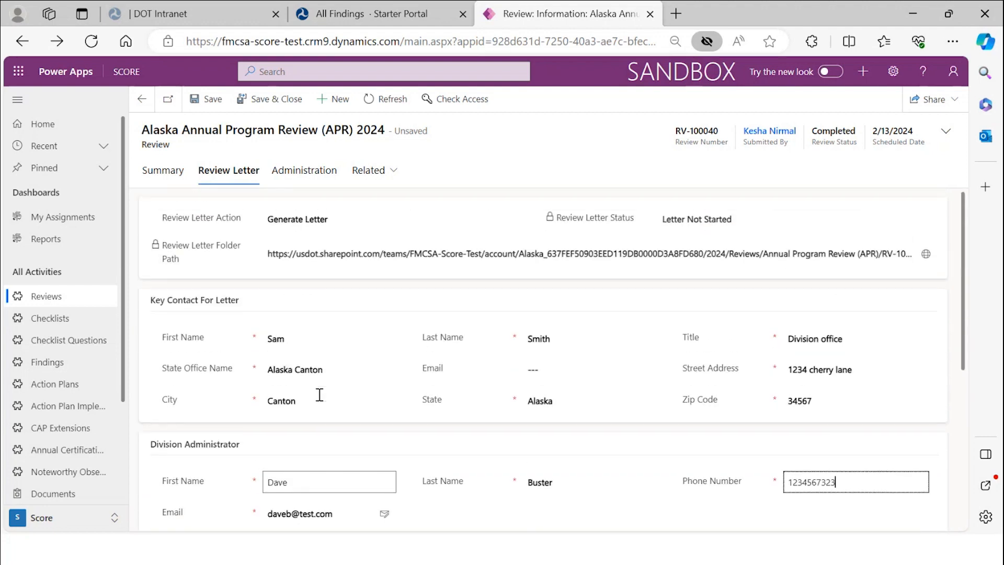
left_click(215, 109)
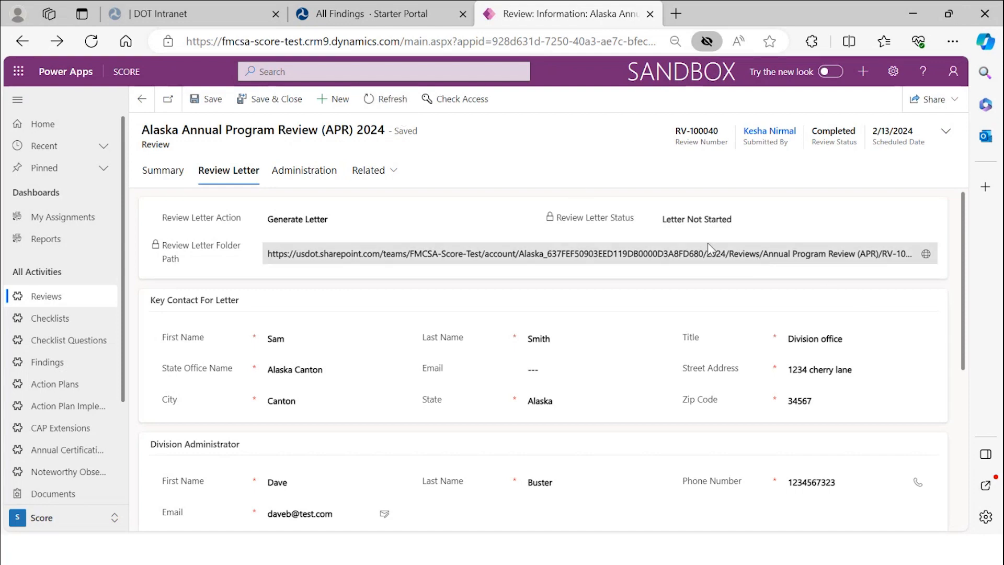
- Refresh the review five times, rechecking the Review Letter tab's letter status after each reload
left_click(378, 103)
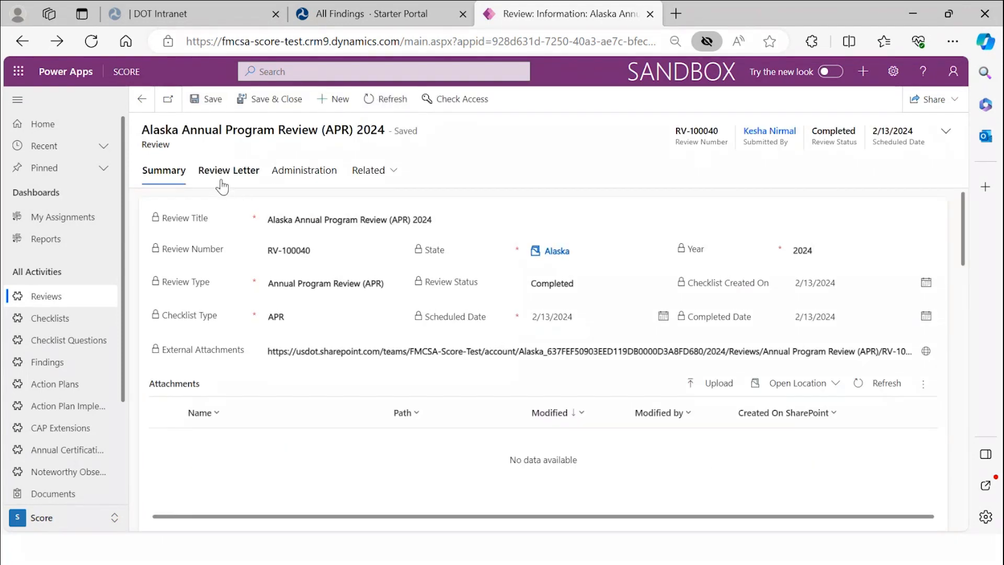
left_click(222, 180)
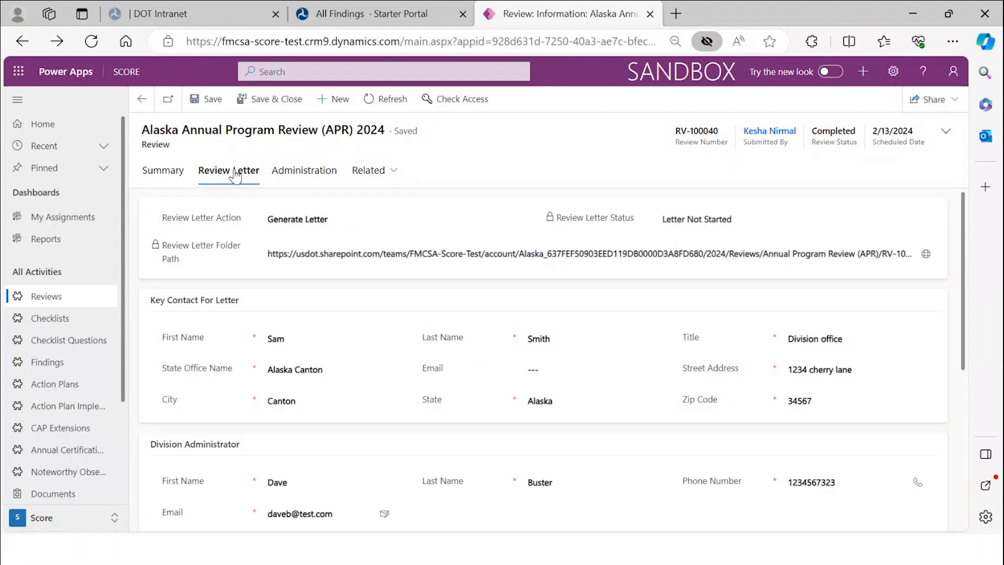
left_click(386, 103)
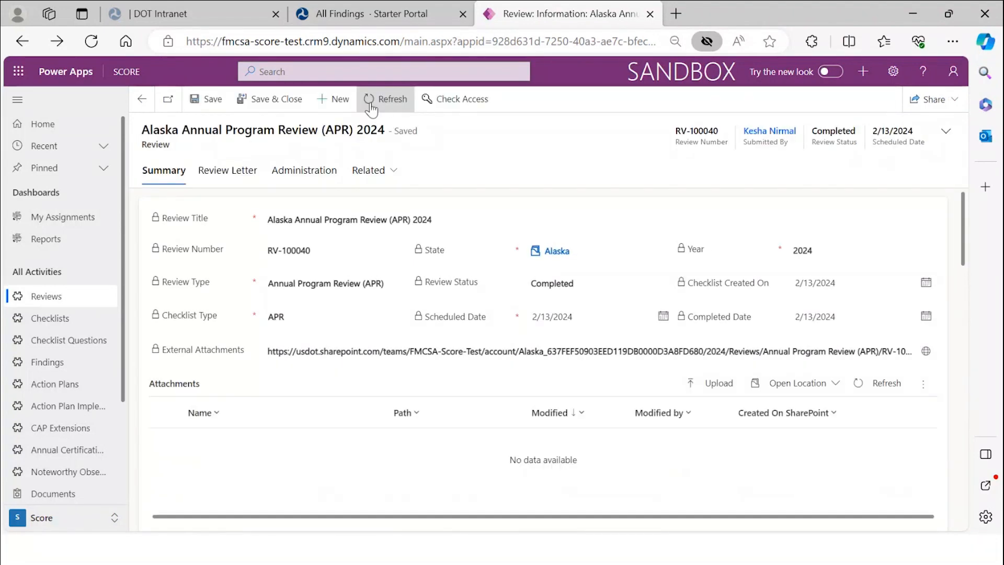
left_click(229, 171)
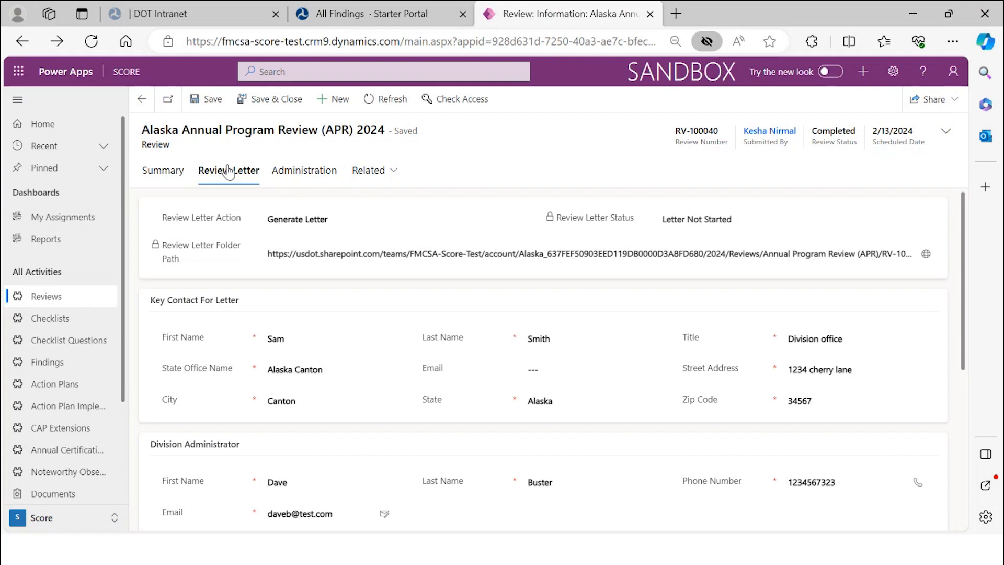
left_click(387, 104)
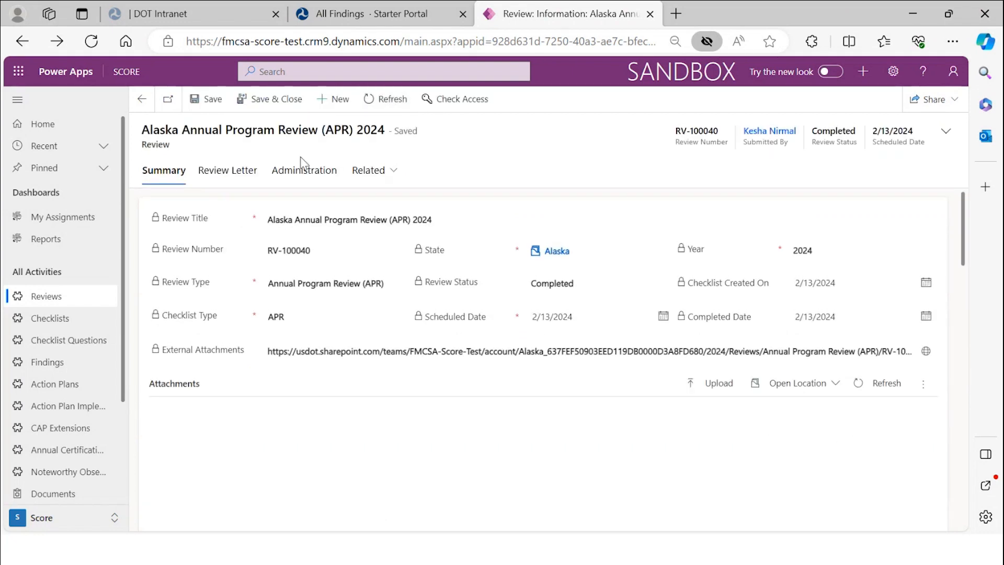
left_click(255, 177)
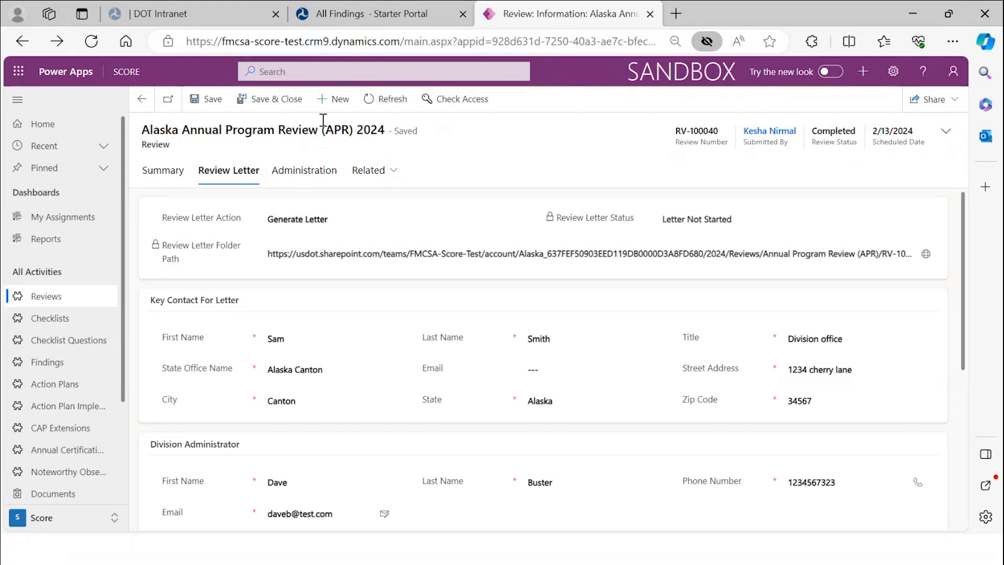
left_click(368, 105)
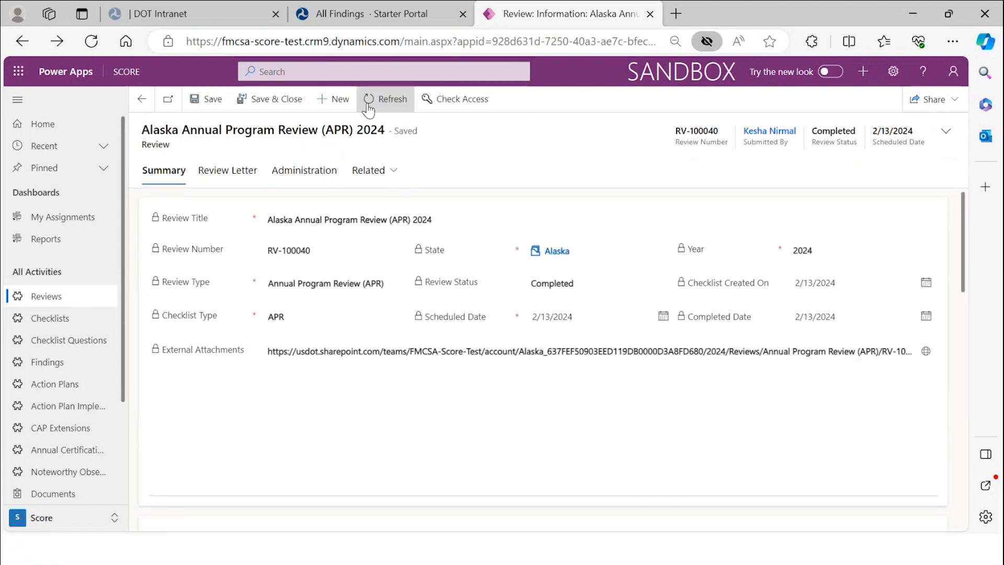
left_click(242, 174)
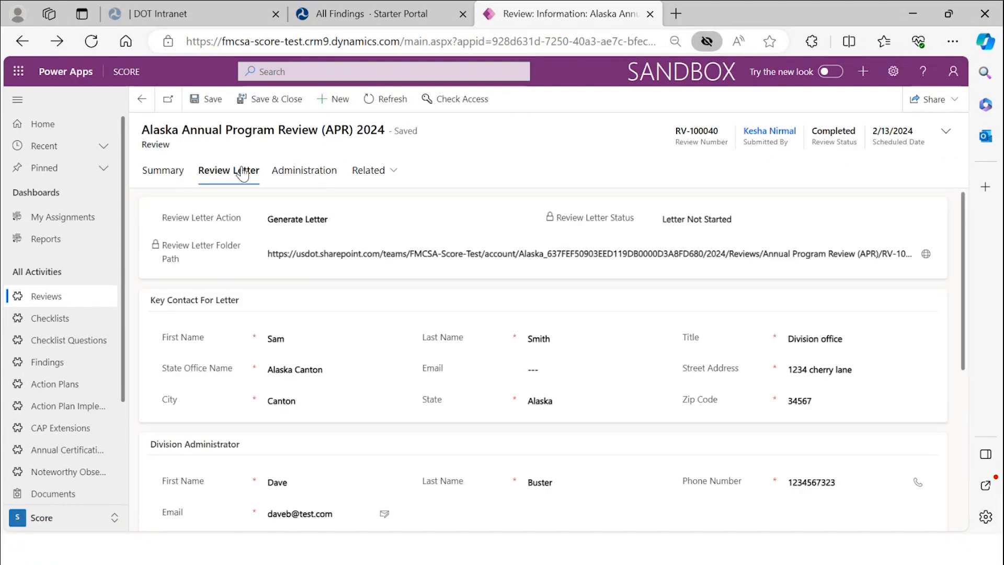
left_click(386, 105)
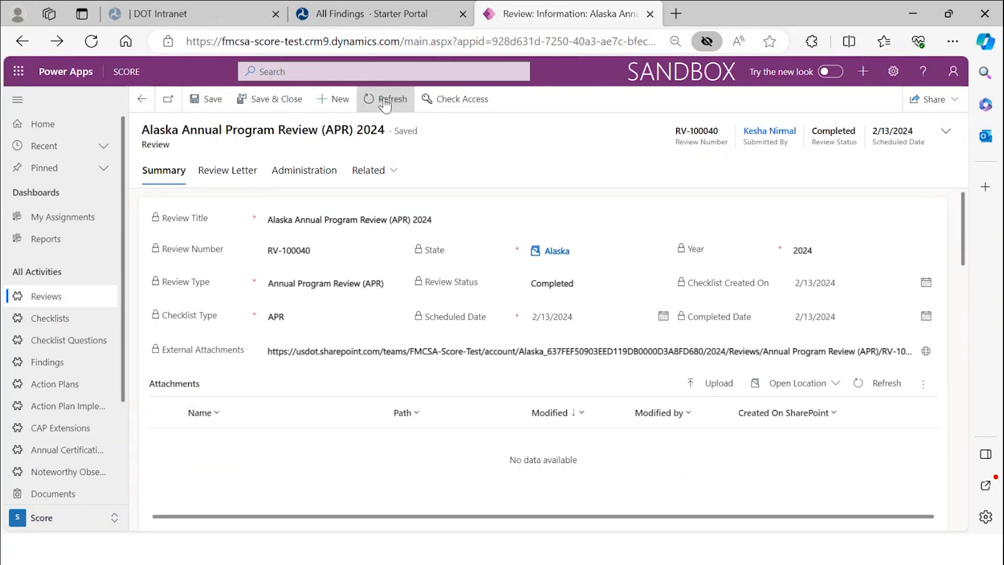
left_click(231, 174)
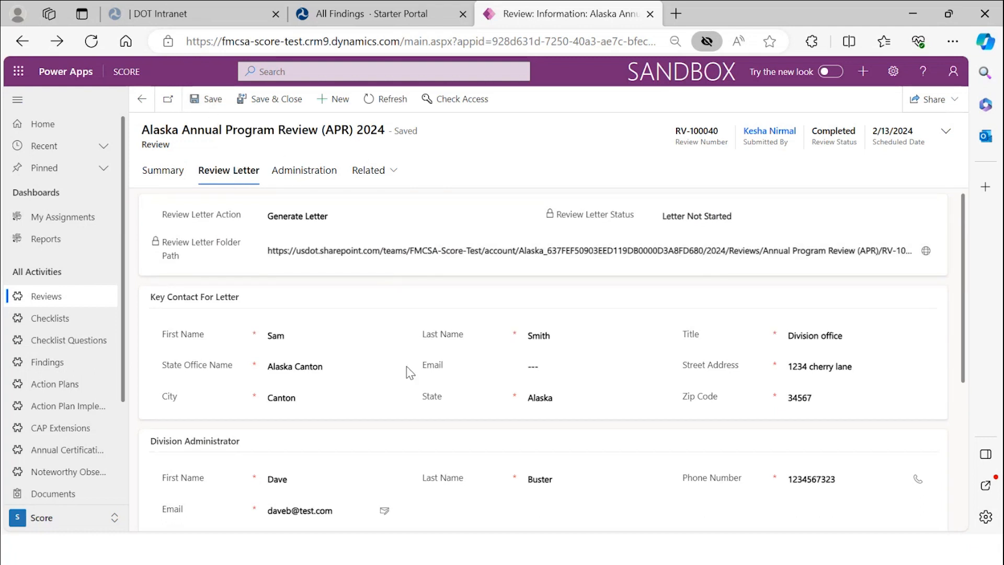
- Check the Timeline, reload the browser page, and confirm the review letter shows Letter Created
scroll(406, 370, "down", 5)
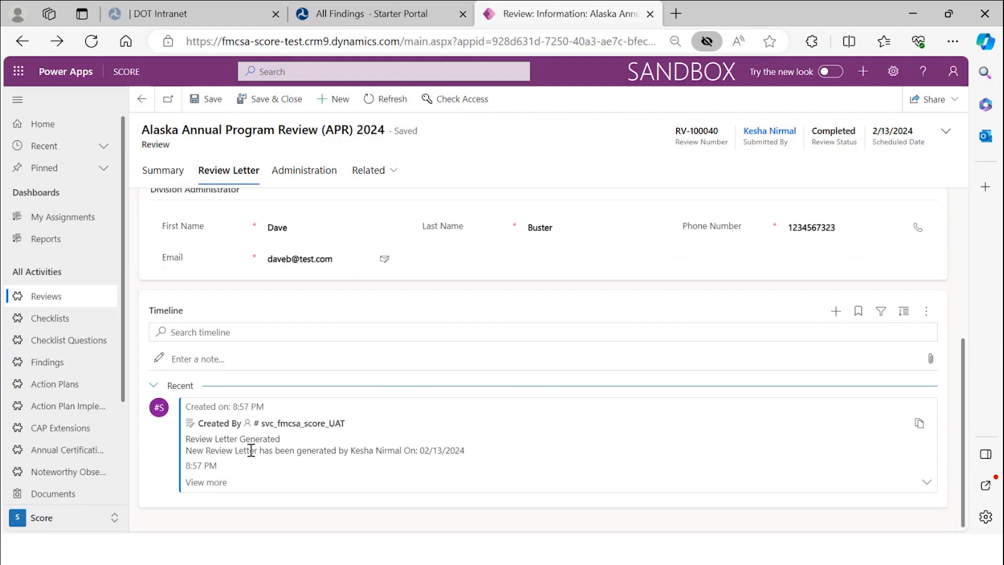
scroll(506, 455, "up", 5)
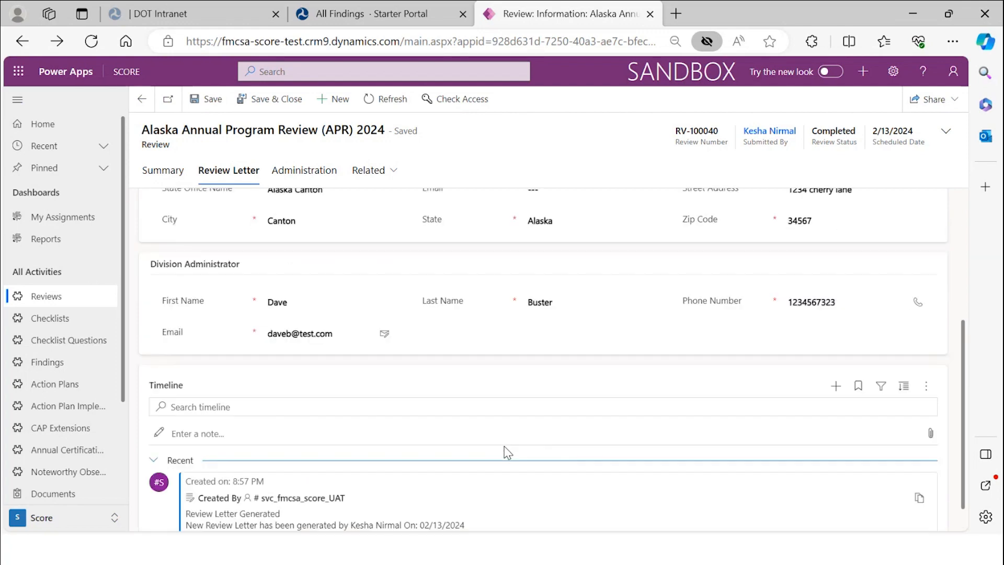
scroll(507, 449, "down", 5)
scroll(506, 450, "up", 5)
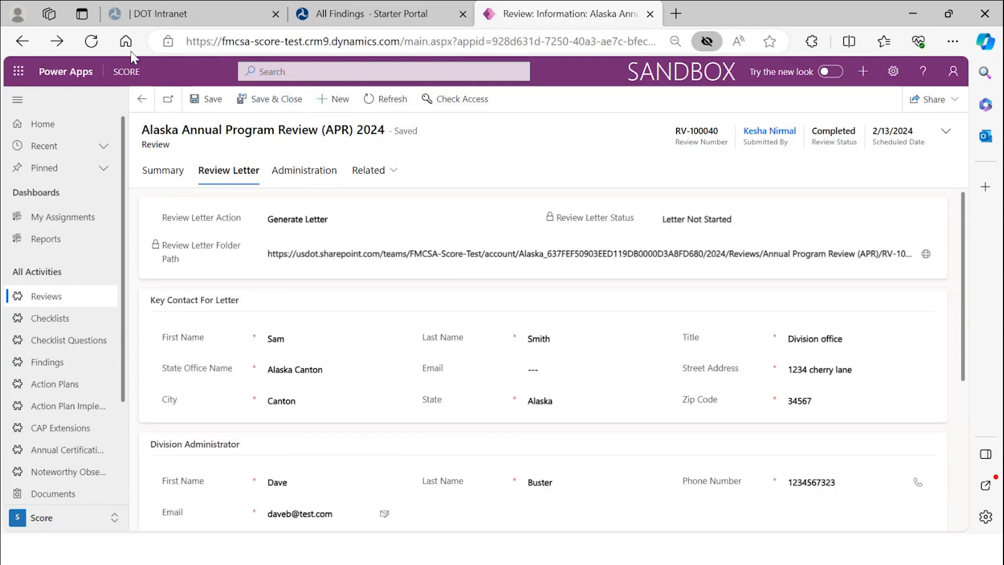
left_click(99, 46)
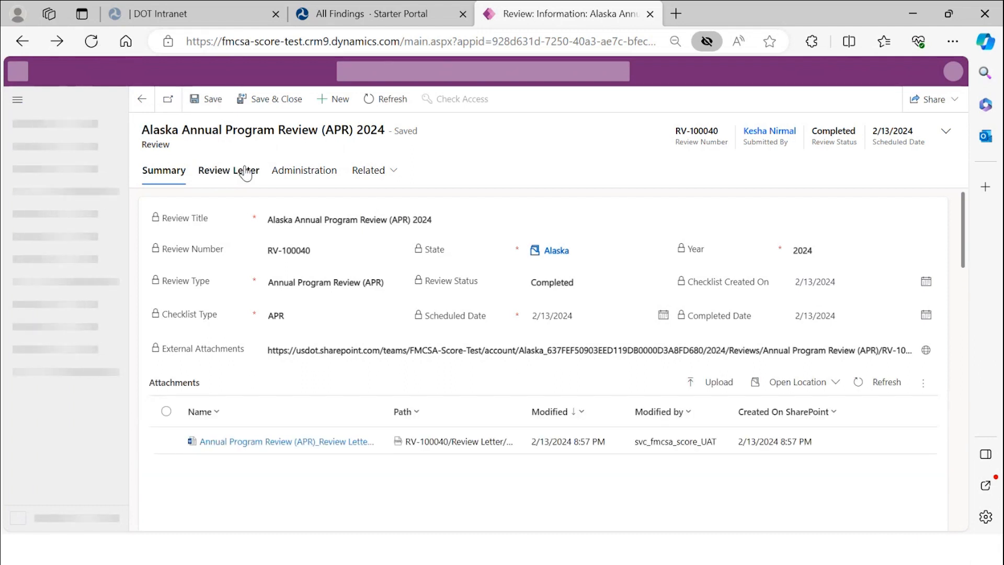
left_click(241, 170)
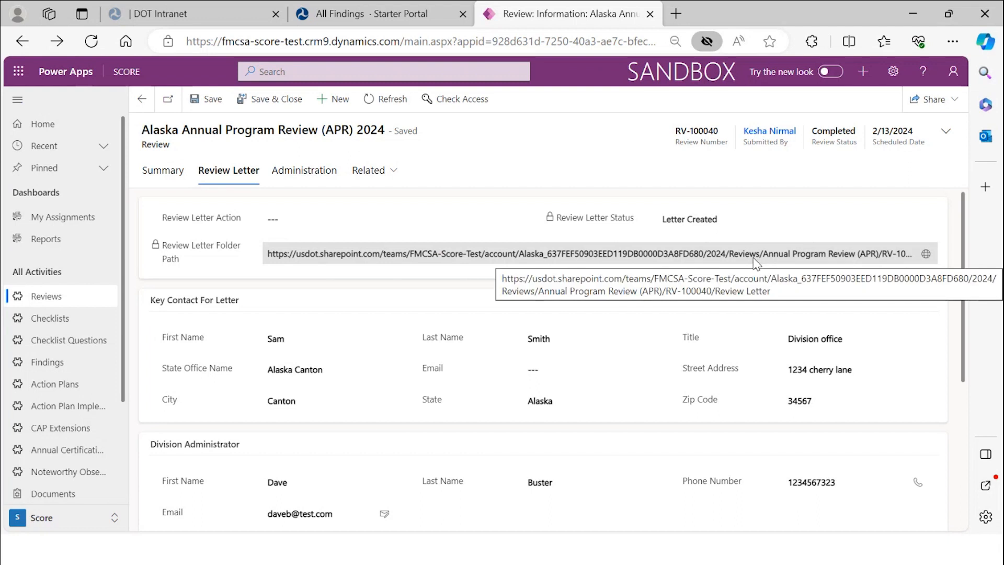
- Open the RV-100040 Review Letter folder in SharePoint and its generated APR Review Letter .docx
left_click(926, 254)
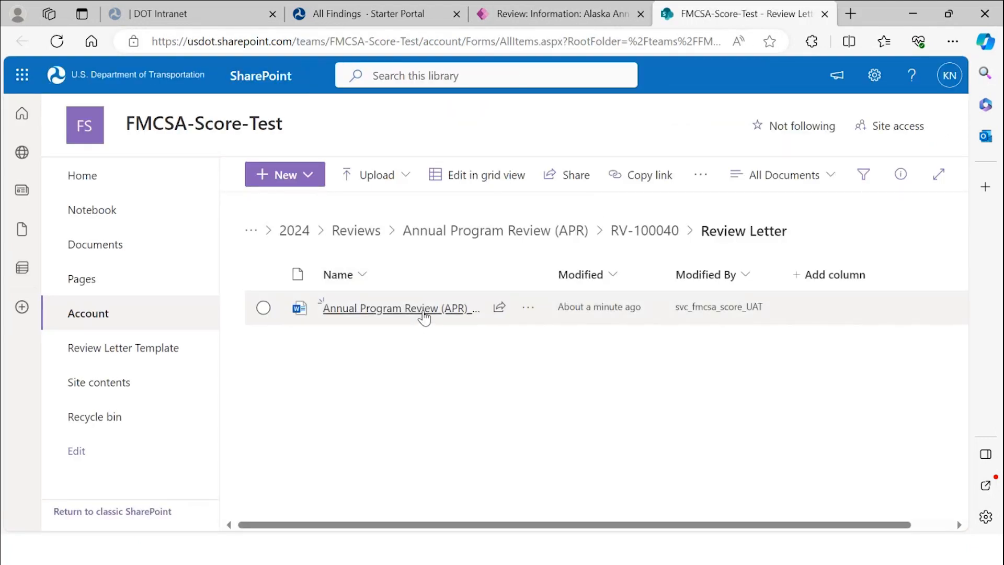
left_click(424, 308)
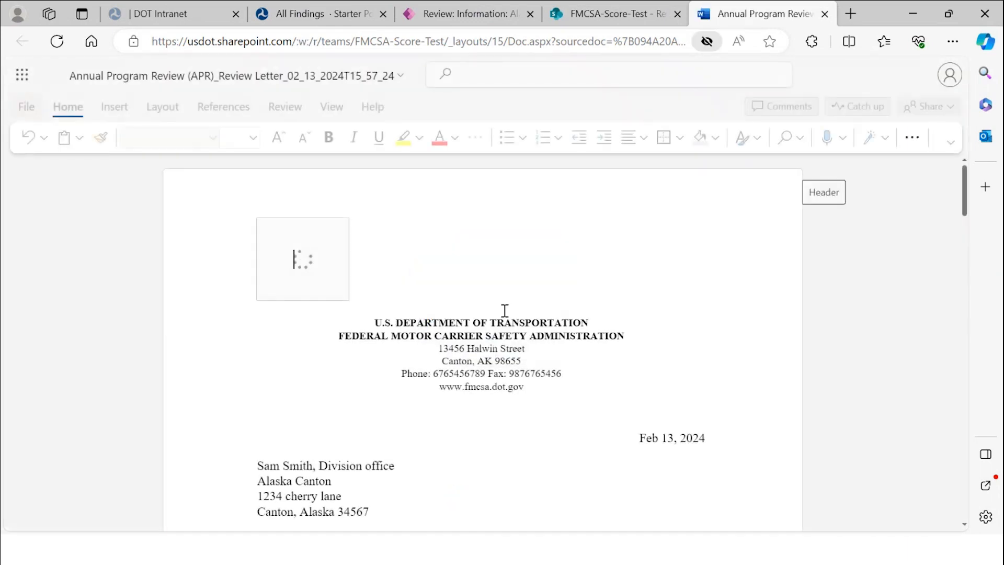
- Scroll through the three-page APR Review Letter to read its 2024 Findings
scroll(522, 333, "down", 5)
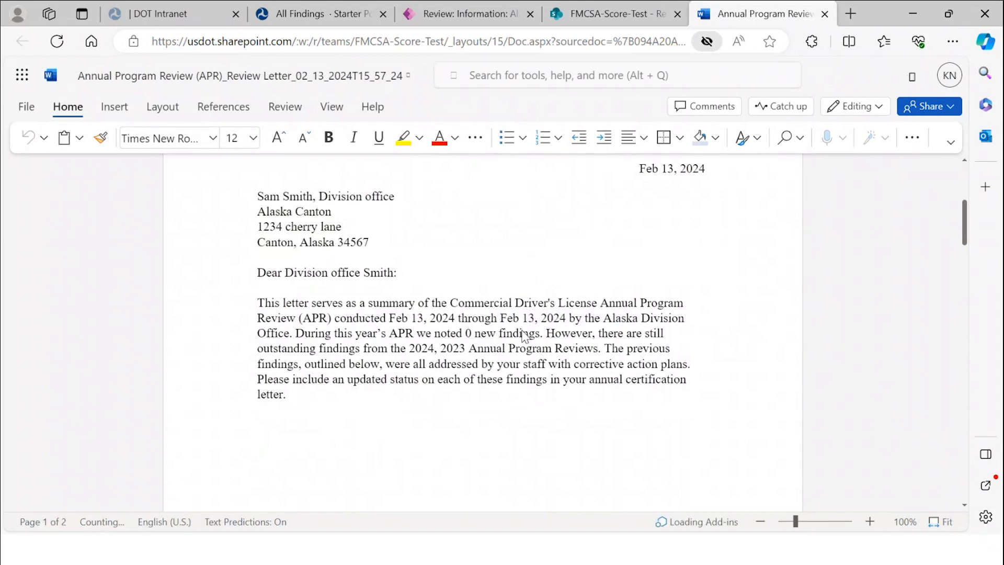
scroll(525, 335, "down", 4)
scroll(527, 325, "up", 6)
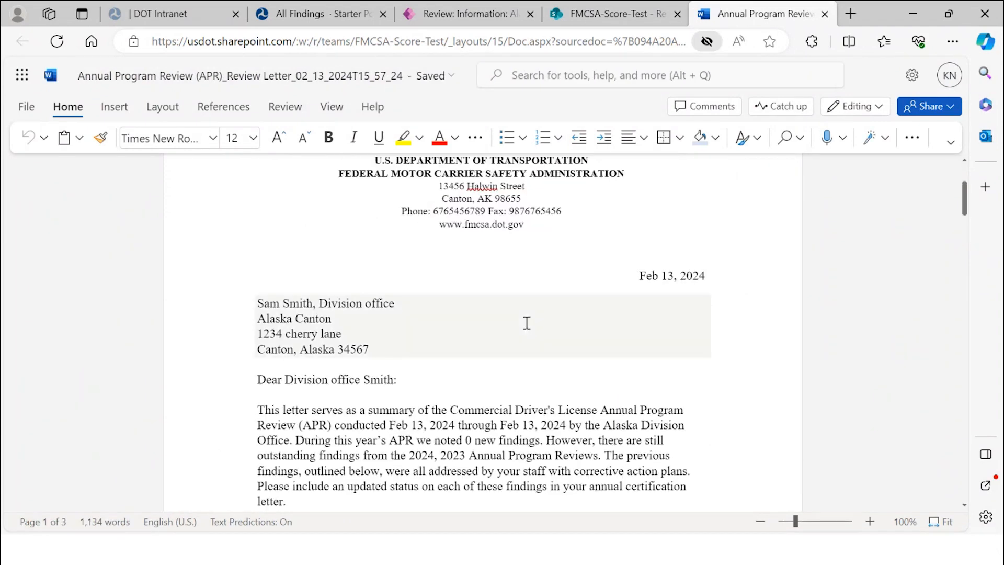
scroll(526, 323, "up", 3)
scroll(463, 329, "down", 2)
scroll(542, 331, "down", 9)
scroll(542, 329, "up", 5)
scroll(544, 327, "down", 13)
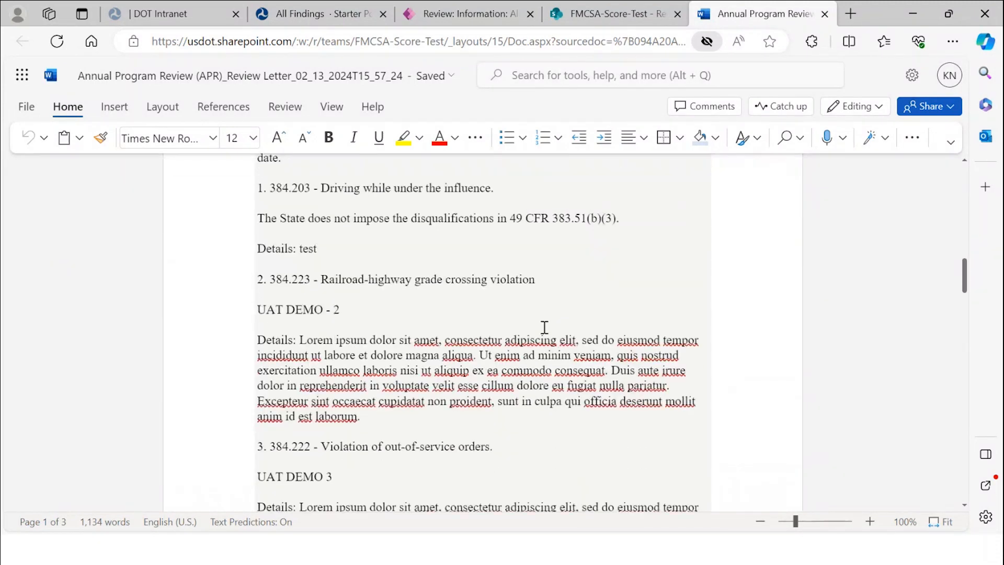
scroll(544, 327, "up", 5)
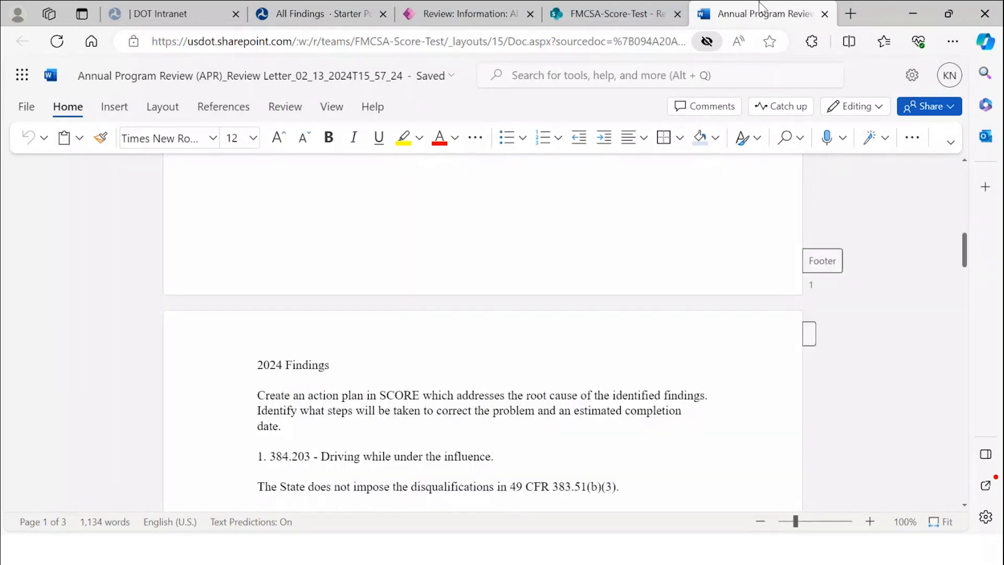
- Close the letter and save the review with Review Letter Action set to Submit Letter
left_click(825, 14)
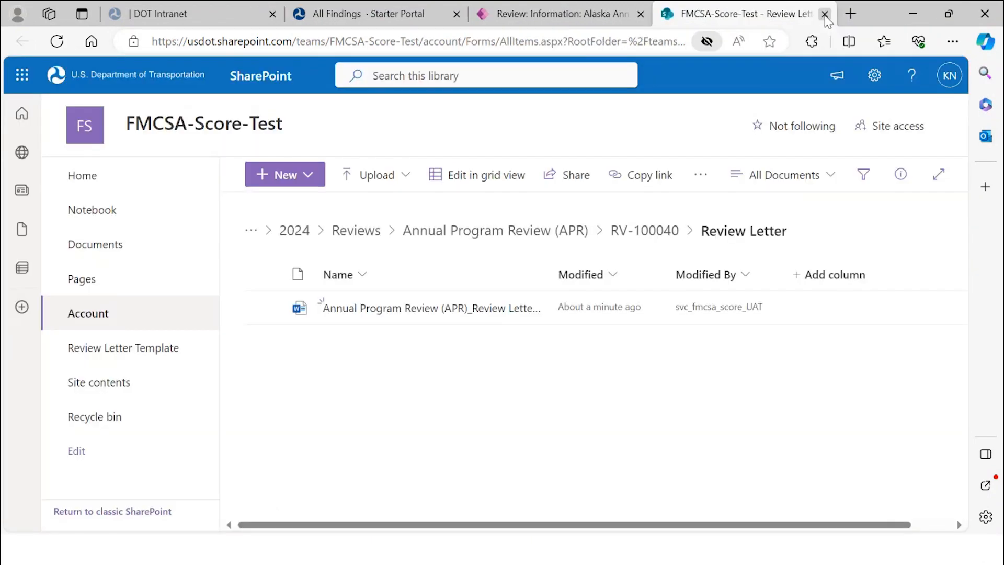
left_click(503, 20)
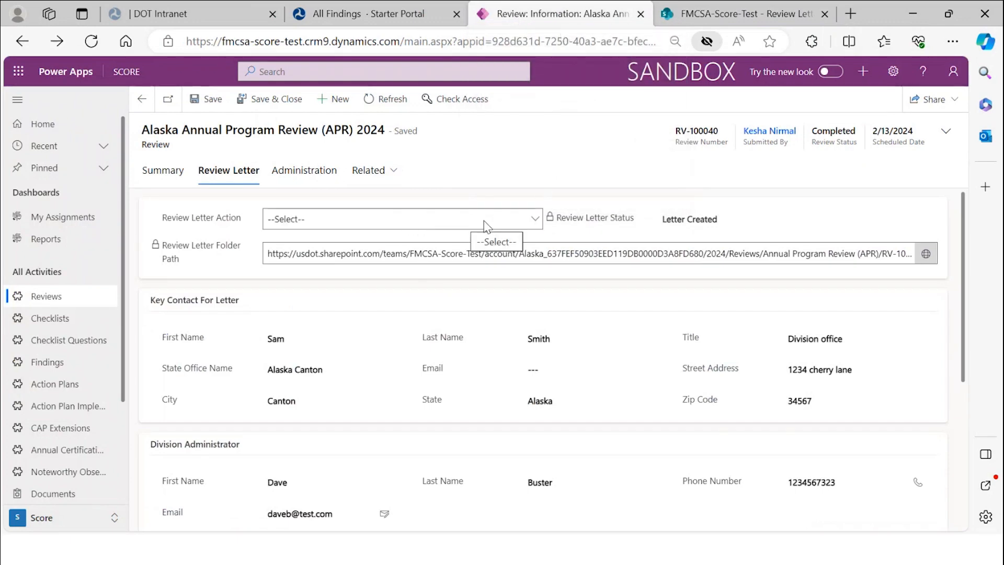
left_click(486, 219)
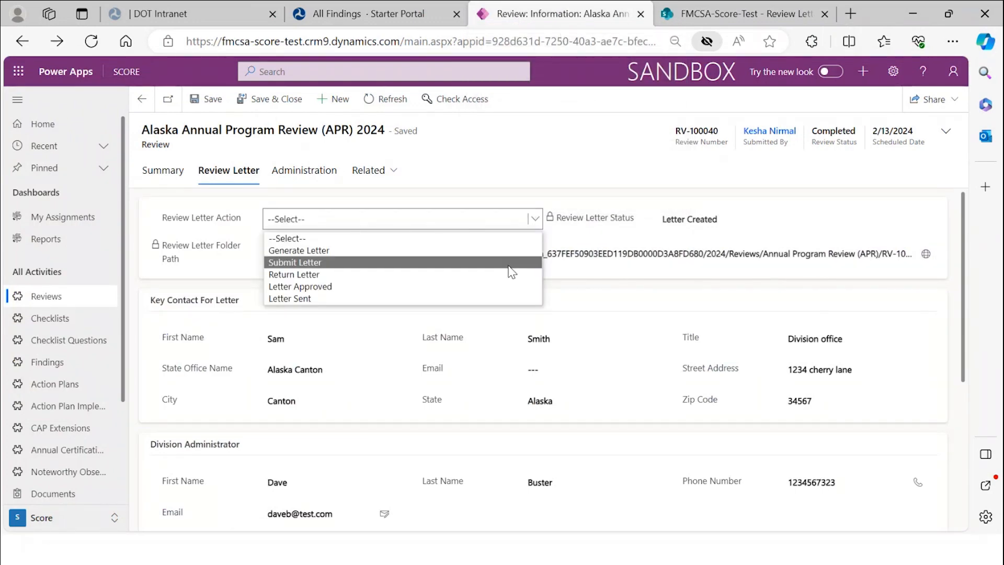
left_click(512, 263)
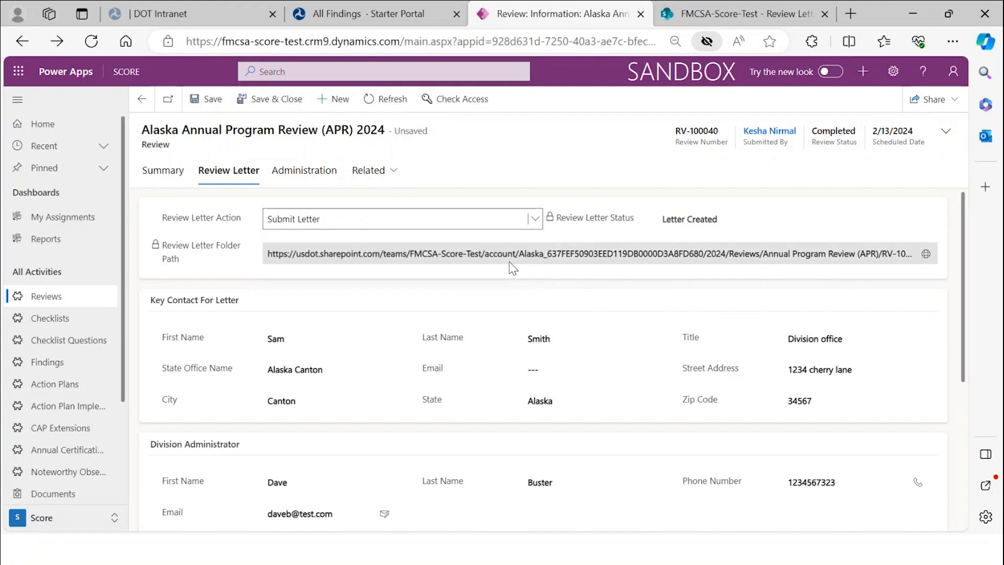
left_click(214, 101)
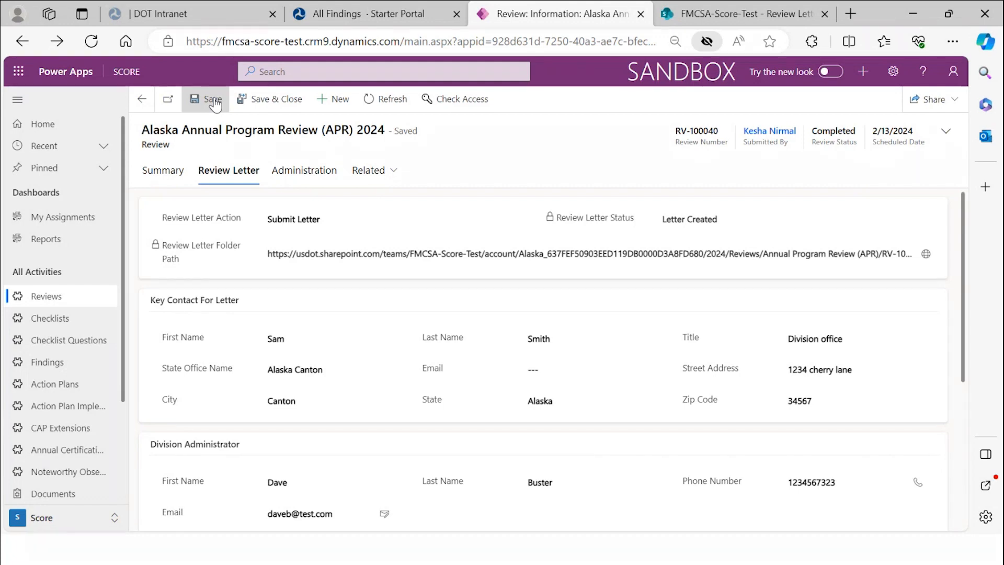
- Refresh the review and check the Review Letter tab, now showing Letter In Review and a timeline email
left_click(392, 101)
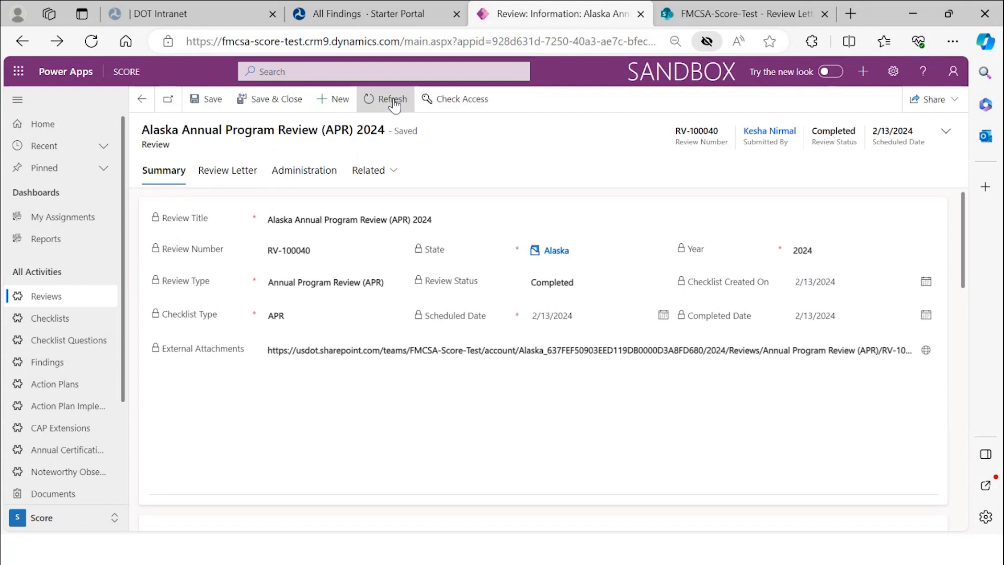
left_click(245, 179)
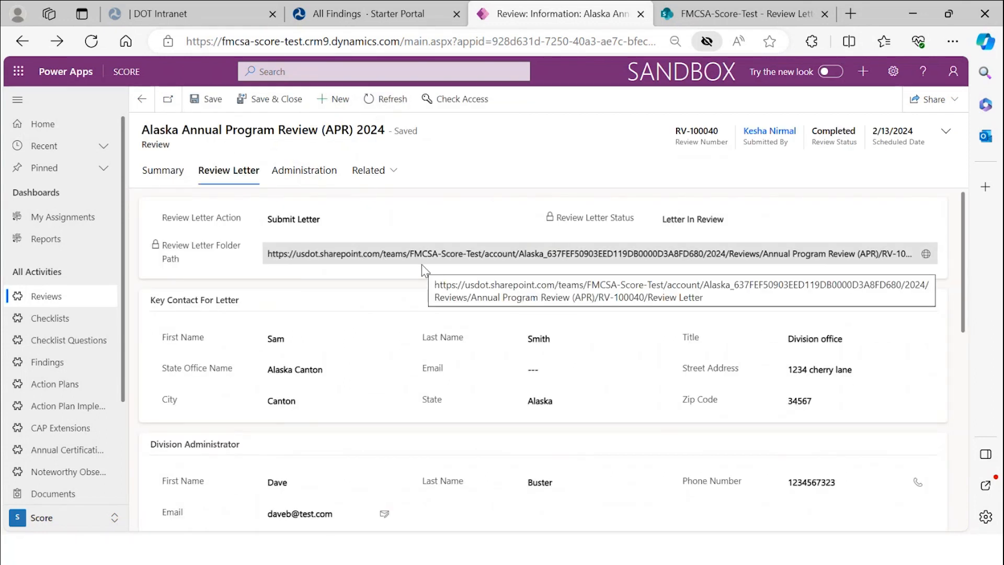
scroll(821, 222, "down", 1)
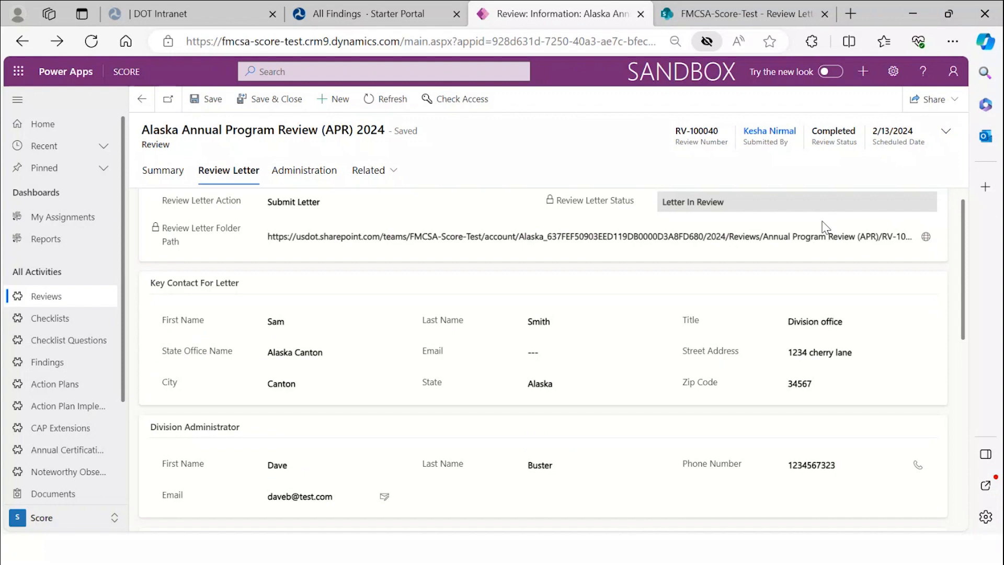
scroll(825, 226, "down", 5)
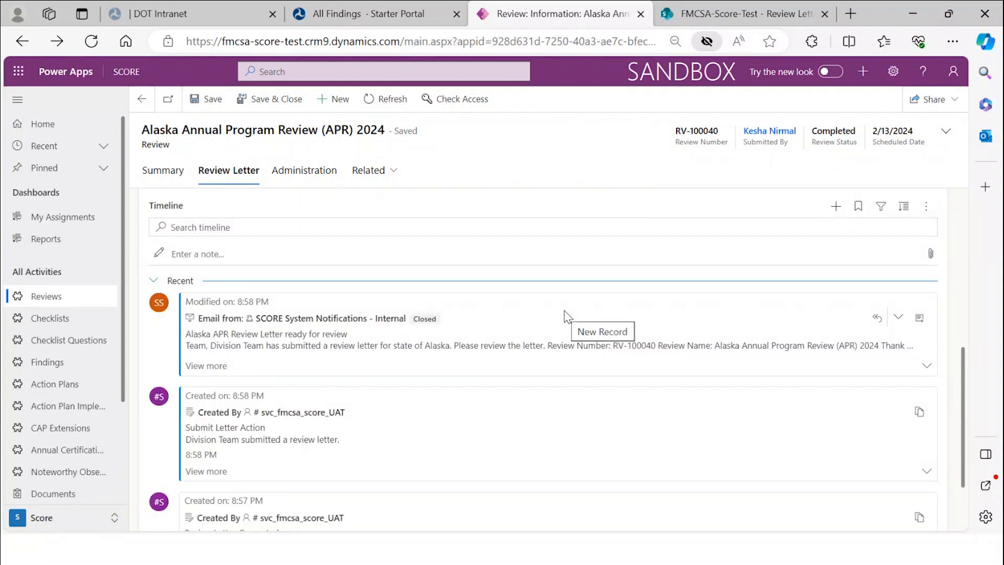
scroll(566, 317, "up", 5)
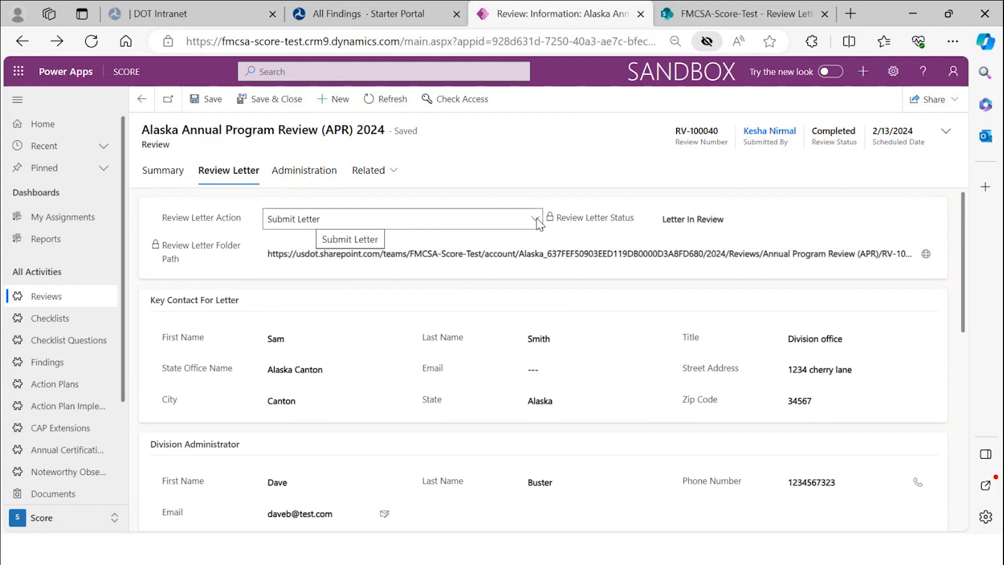
- Set Review Letter Action to Letter Approved and save the review
left_click(537, 223)
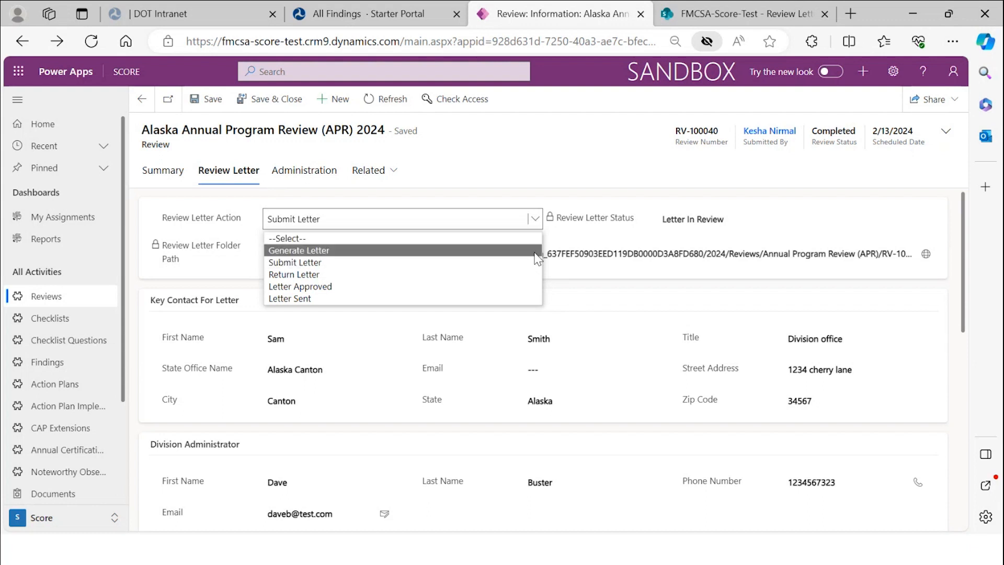
left_click(527, 287)
left_click(215, 100)
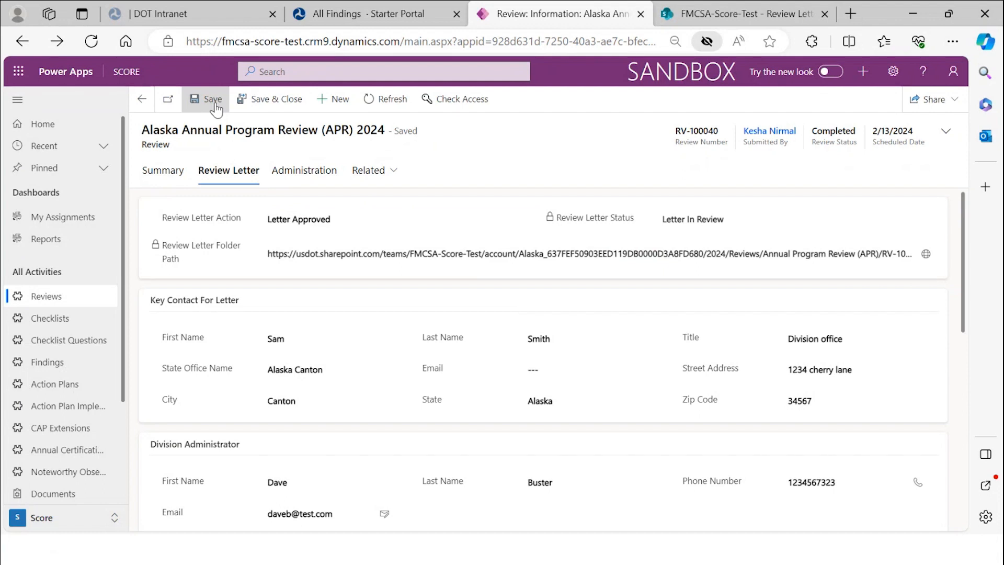
- Refresh the review to confirm the letter status now reads Letter Approved
left_click(390, 100)
left_click(212, 172)
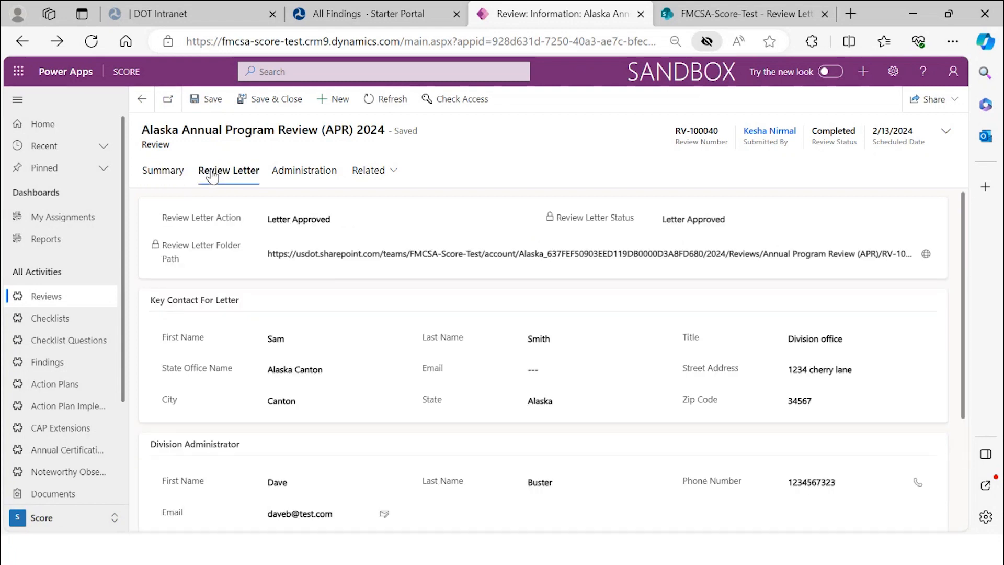
scroll(380, 208, "down", 5)
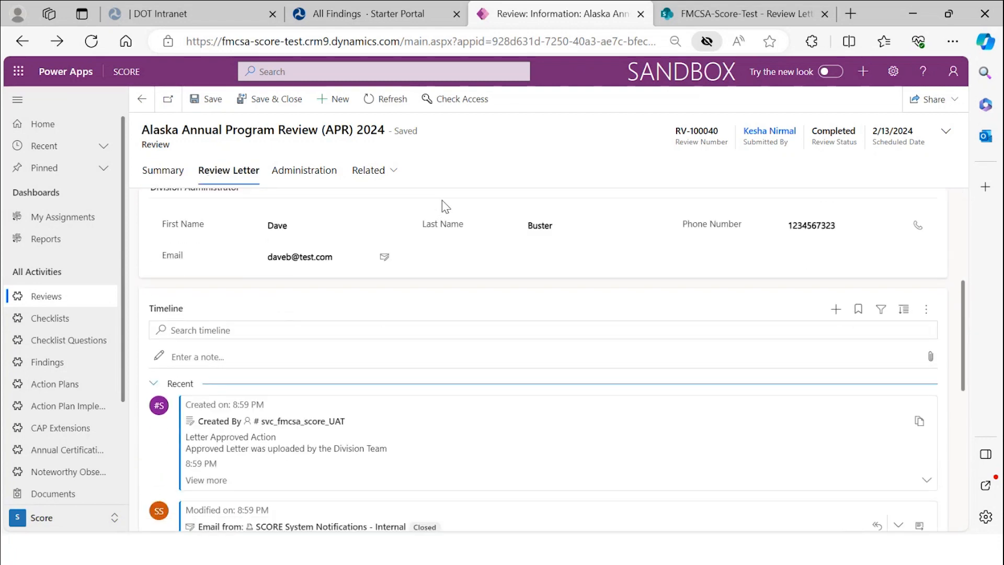
scroll(441, 206, "up", 4)
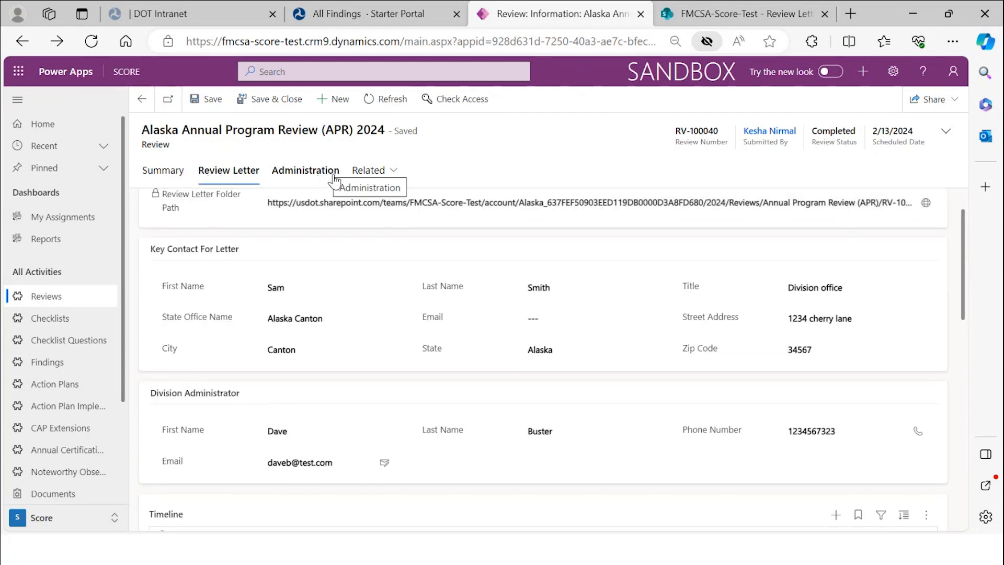
scroll(343, 178, "up", 1)
left_click(358, 220)
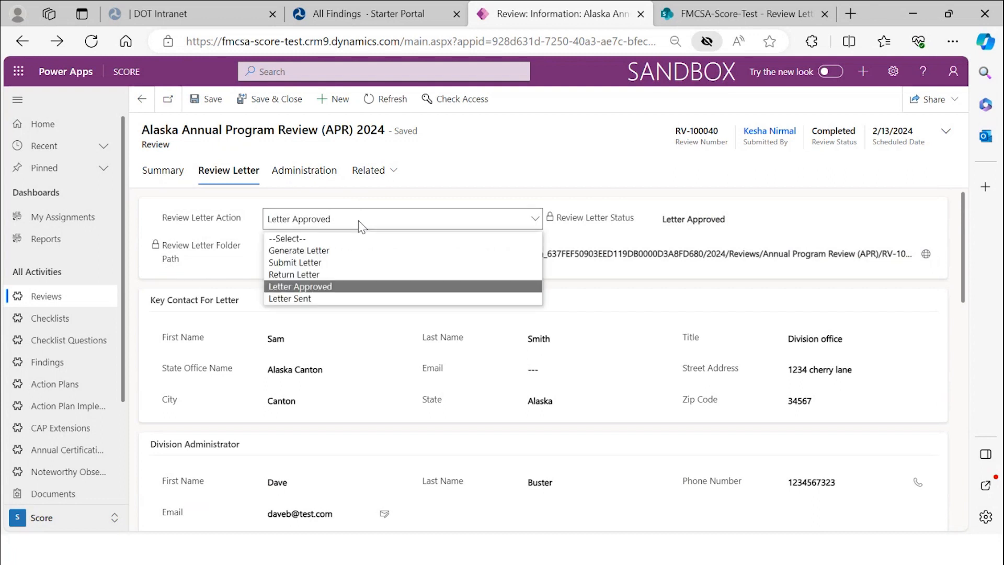
- Set Review Letter Action to Letter Sent and save the review
left_click(369, 298)
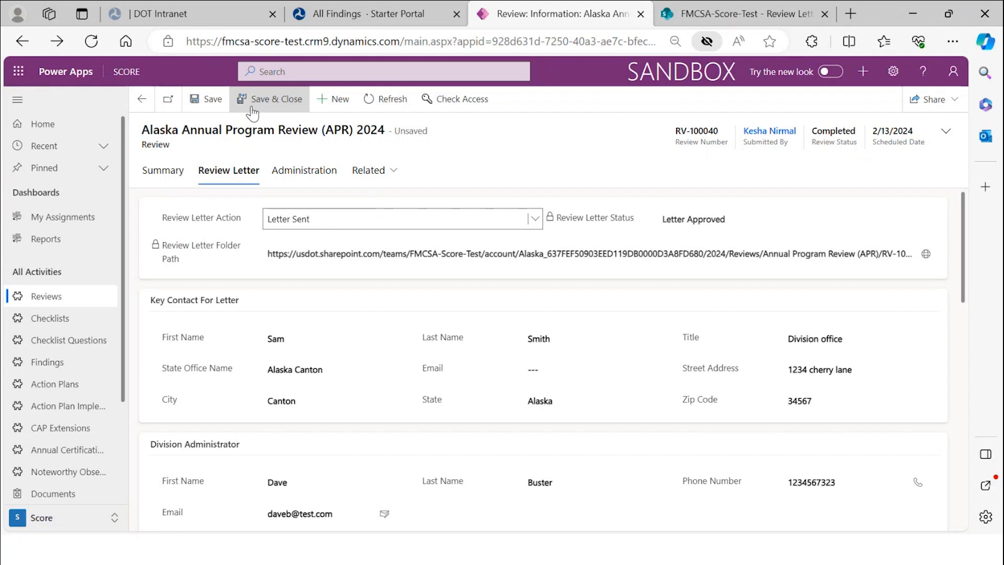
left_click(210, 112)
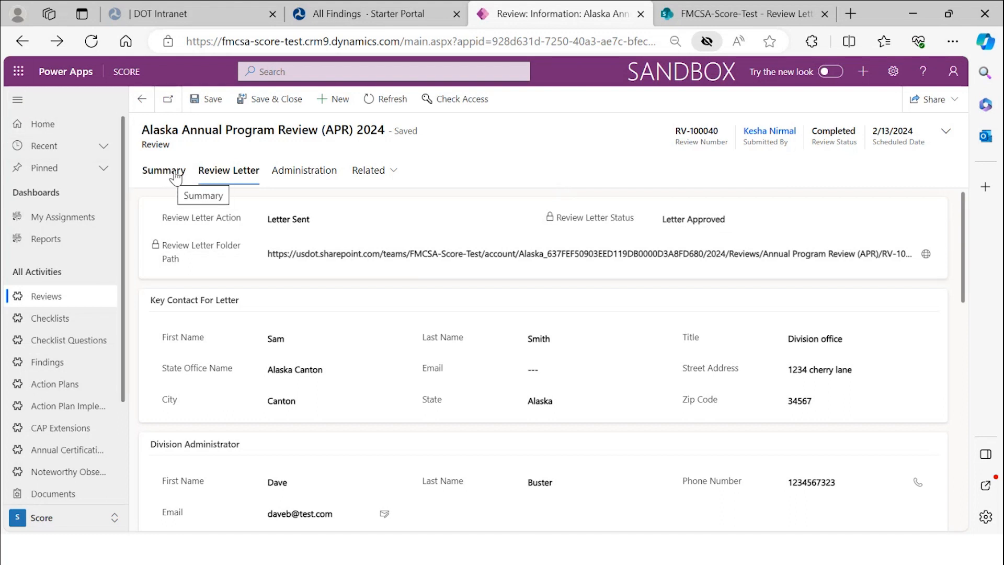
- Return to the assignments dashboard and switch to the Starter Portal browser tab
left_click(142, 102)
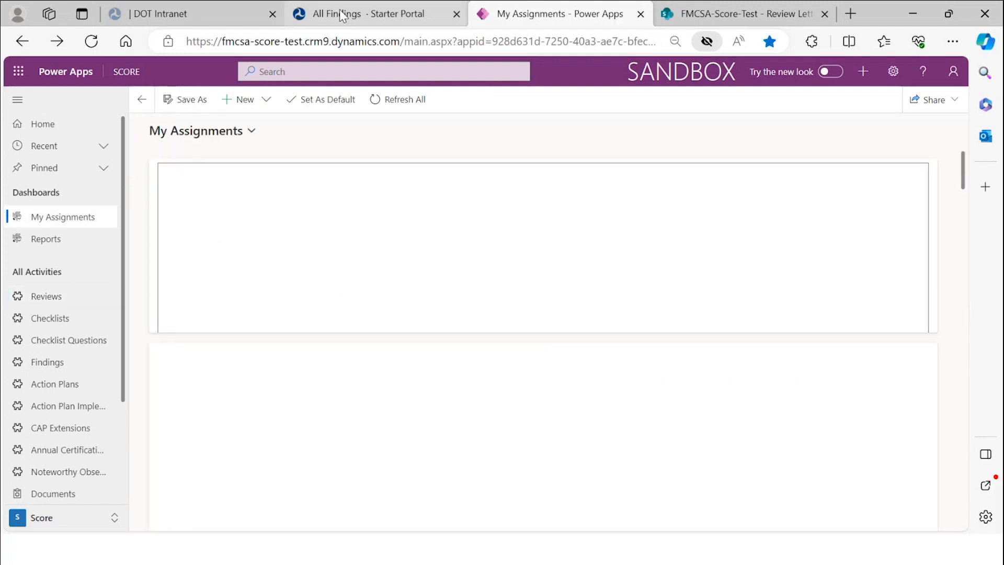
scroll(271, 401, "down", 1)
scroll(269, 392, "up", 1)
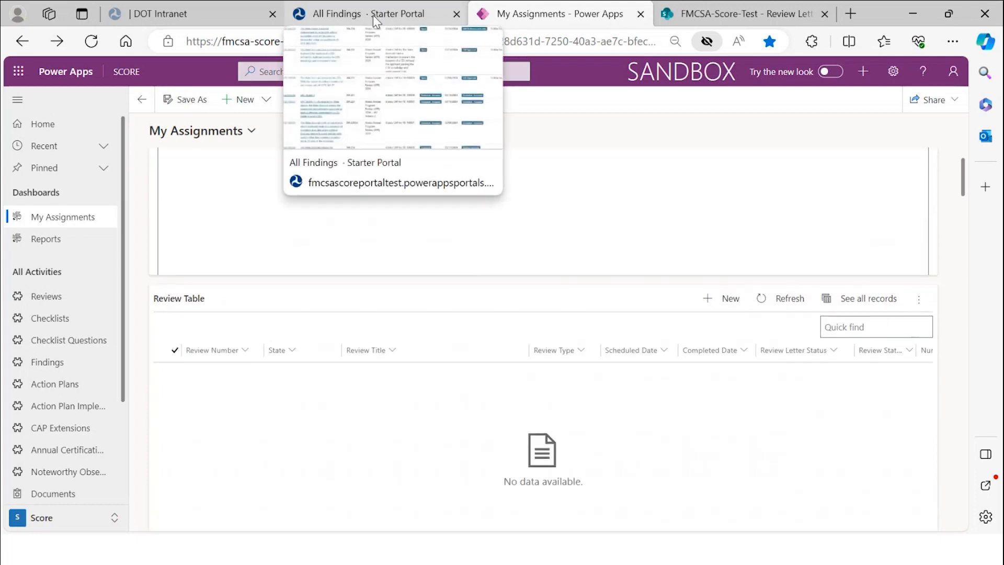
left_click(372, 15)
scroll(228, 254, "up", 5)
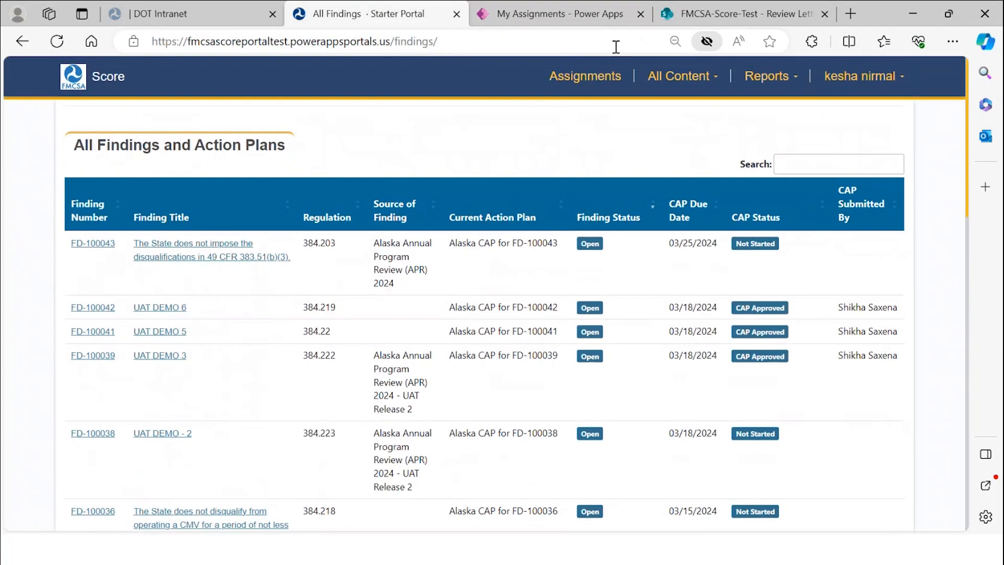
- Go to All Content > All Reviews and open review RV-100040
left_click(680, 76)
left_click(660, 116)
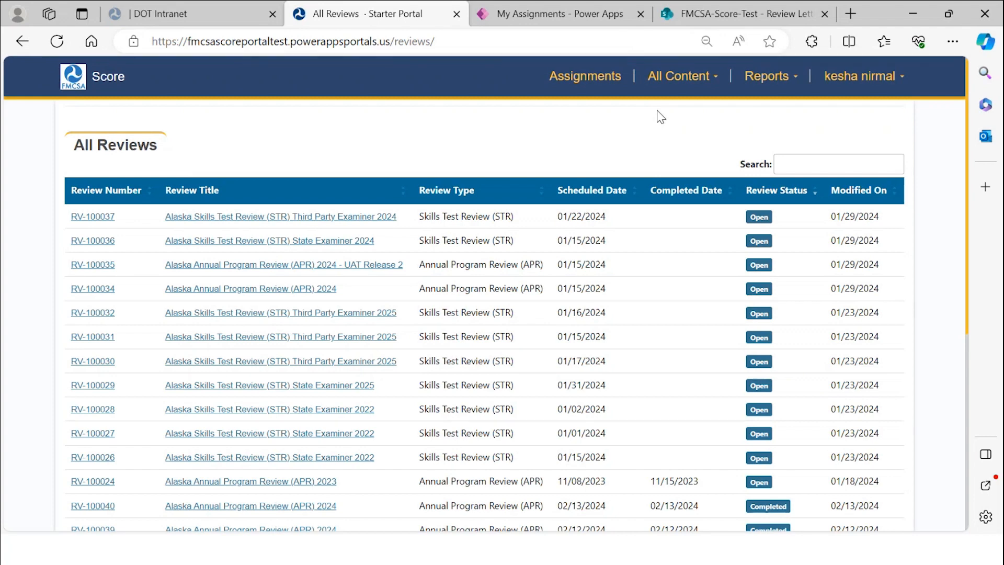
scroll(649, 280, "down", 1)
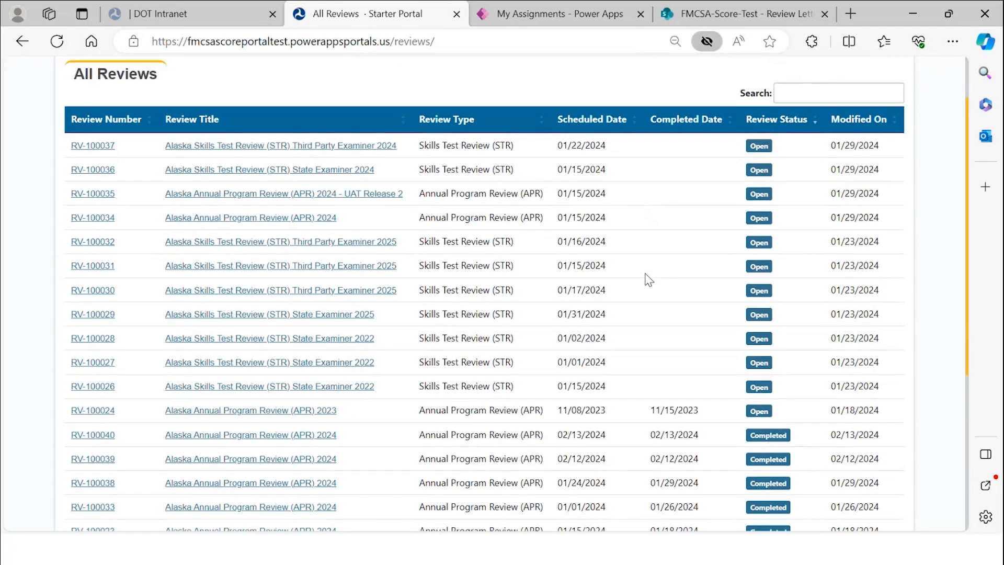
scroll(648, 280, "down", 1)
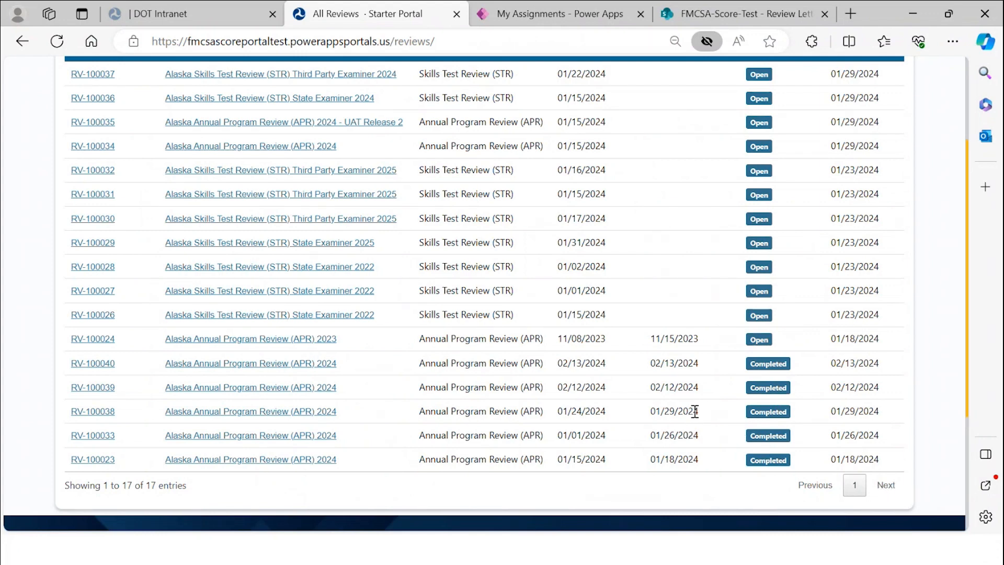
scroll(695, 412, "up", 2)
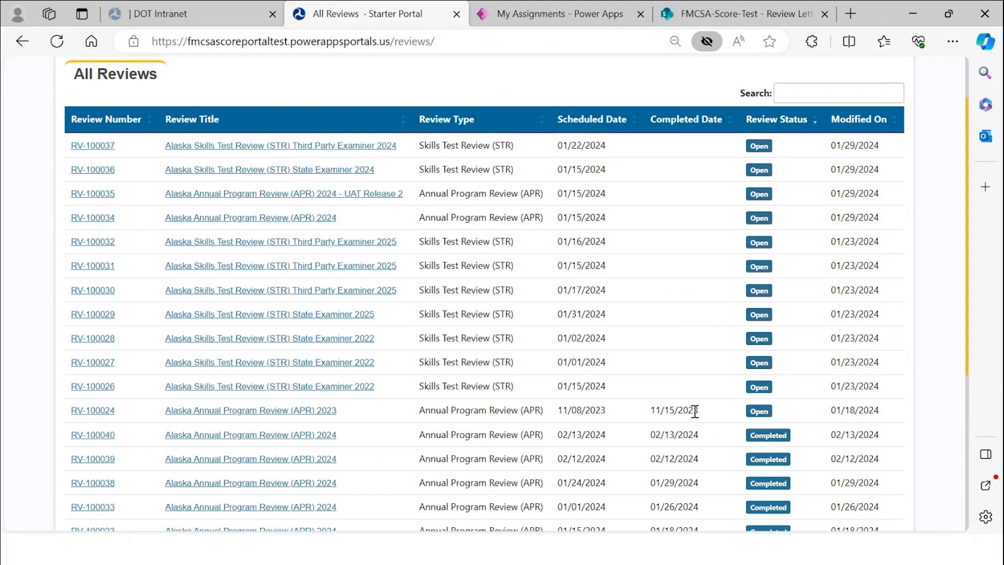
scroll(695, 412, "down", 4)
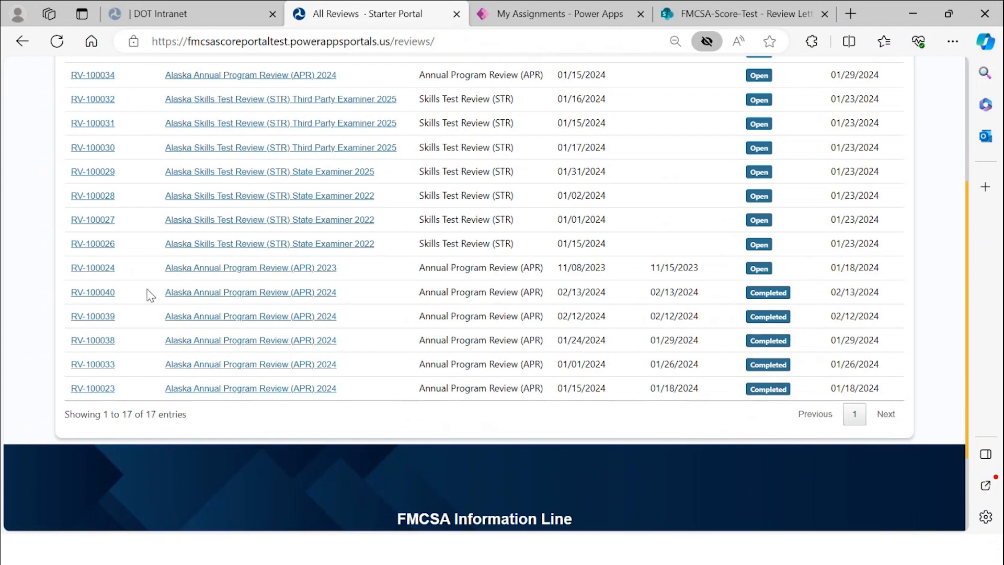
left_click(100, 293)
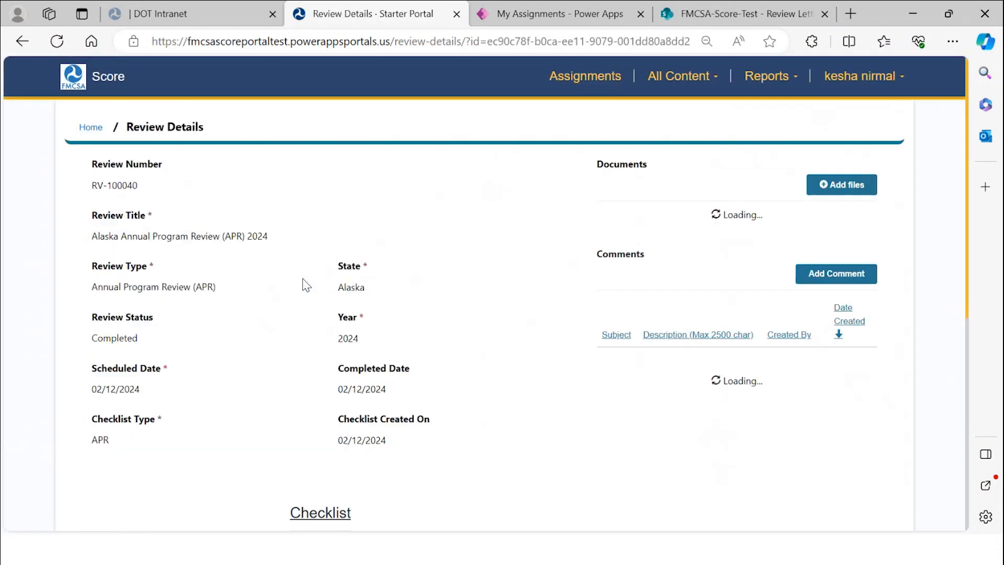
- Open the 2023 APR Checklist row of RV-100040 for editing
scroll(396, 281, "down", 4)
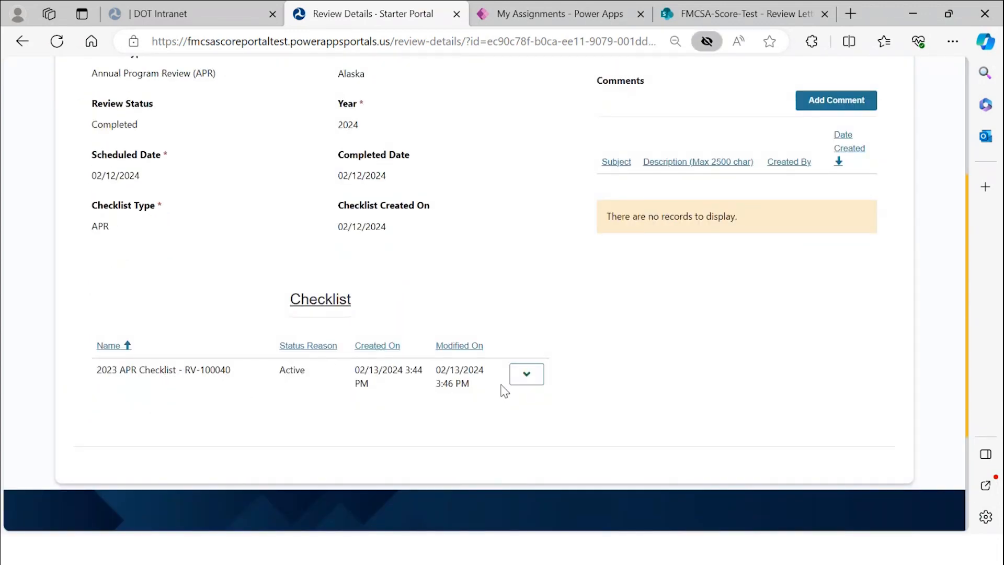
left_click(528, 376)
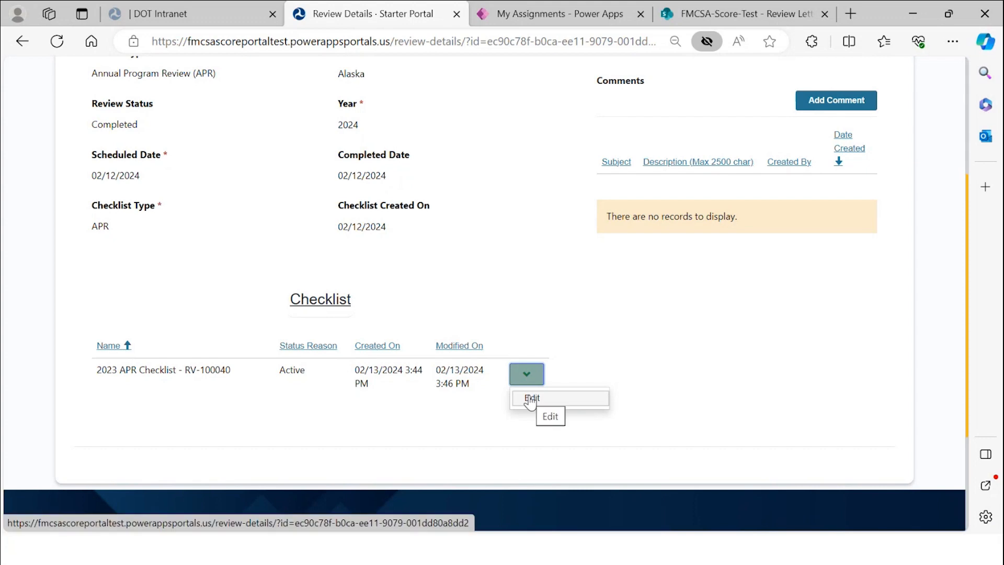
left_click(623, 340)
scroll(659, 330, "up", 4)
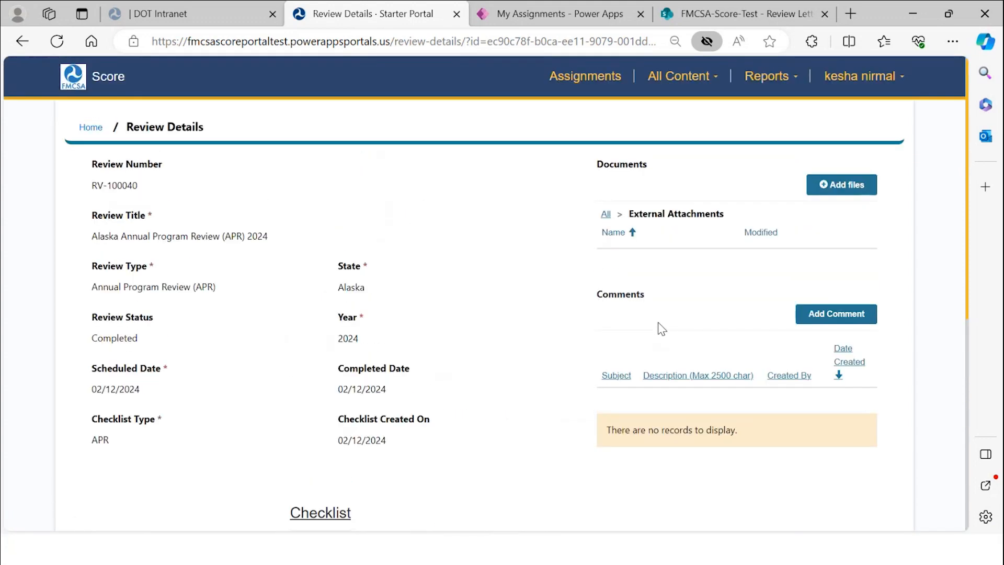
scroll(662, 330, "down", 4)
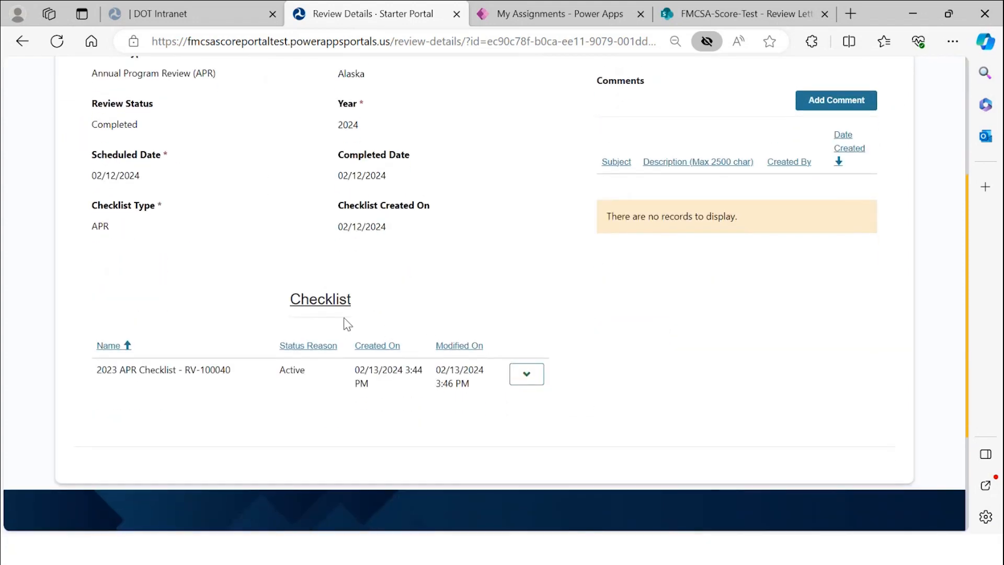
left_click(527, 382)
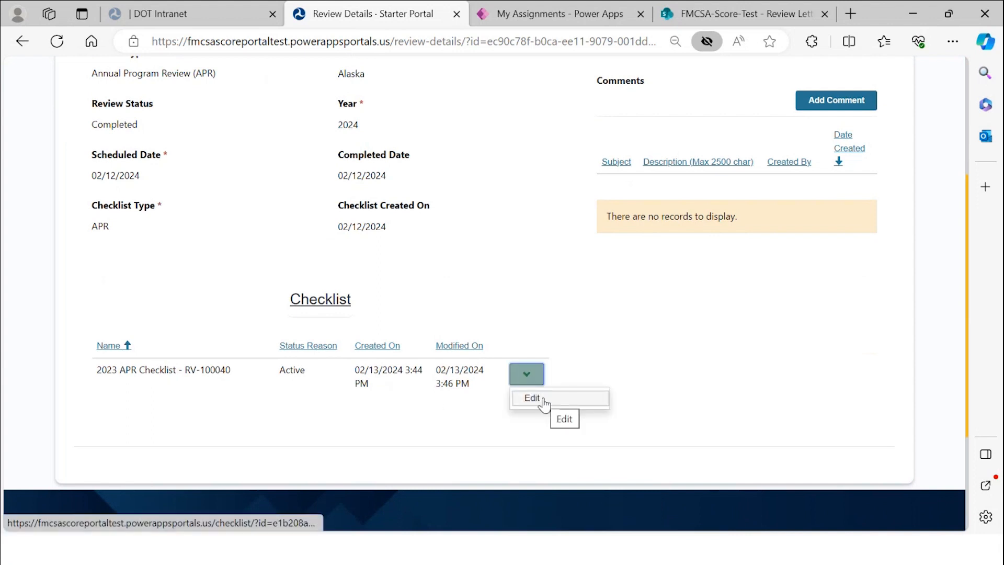
left_click(544, 402)
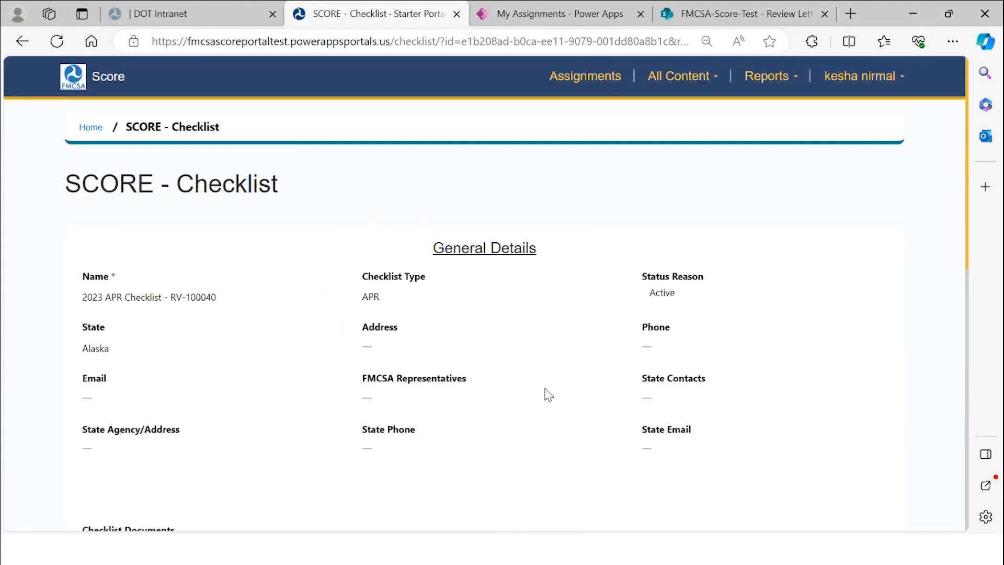
- Scroll down to the Section 1 checklist questions and bring up Question 1's options
scroll(547, 400, "down", 4)
scroll(546, 395, "down", 7)
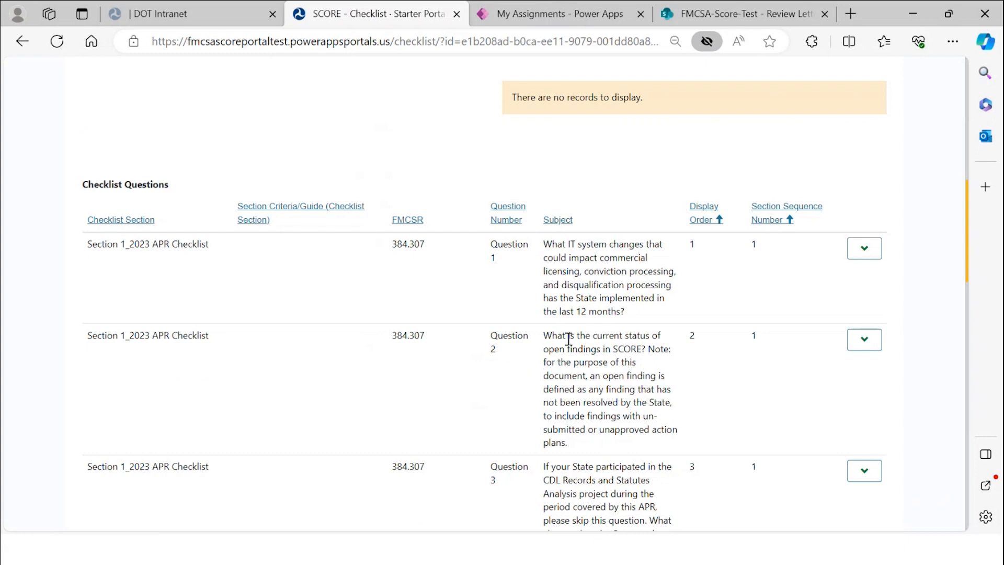
scroll(570, 340, "down", 1)
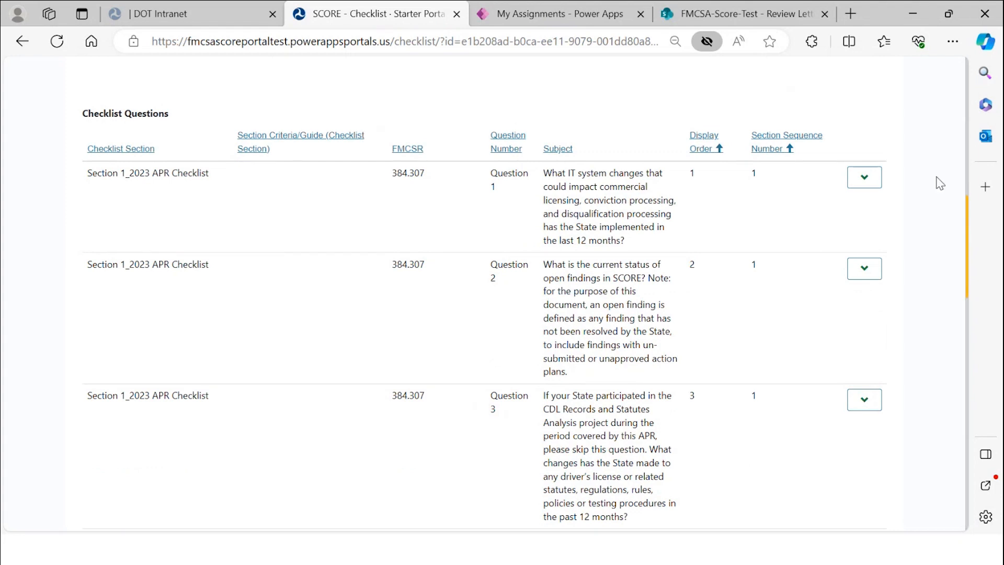
left_click(873, 179)
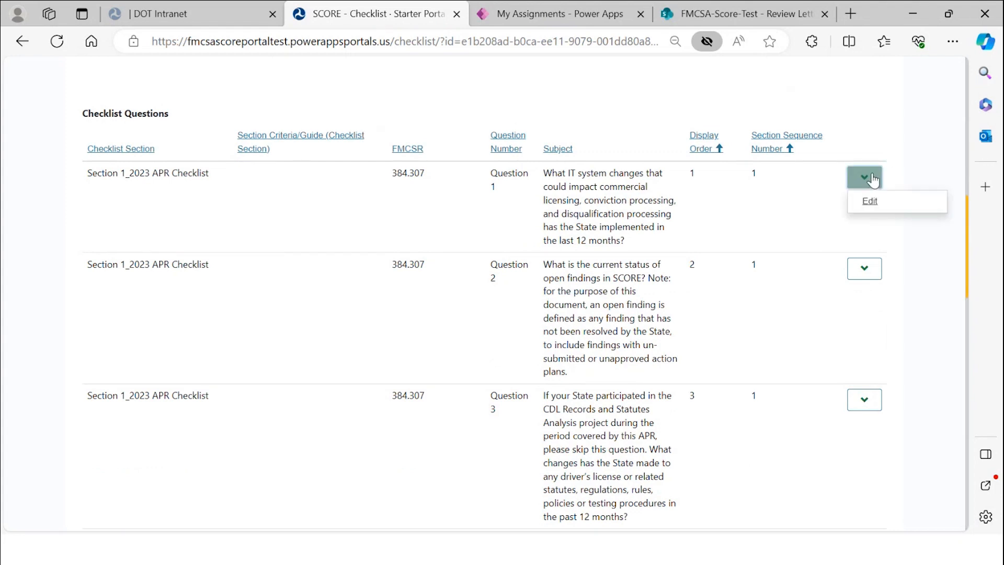
left_click(870, 201)
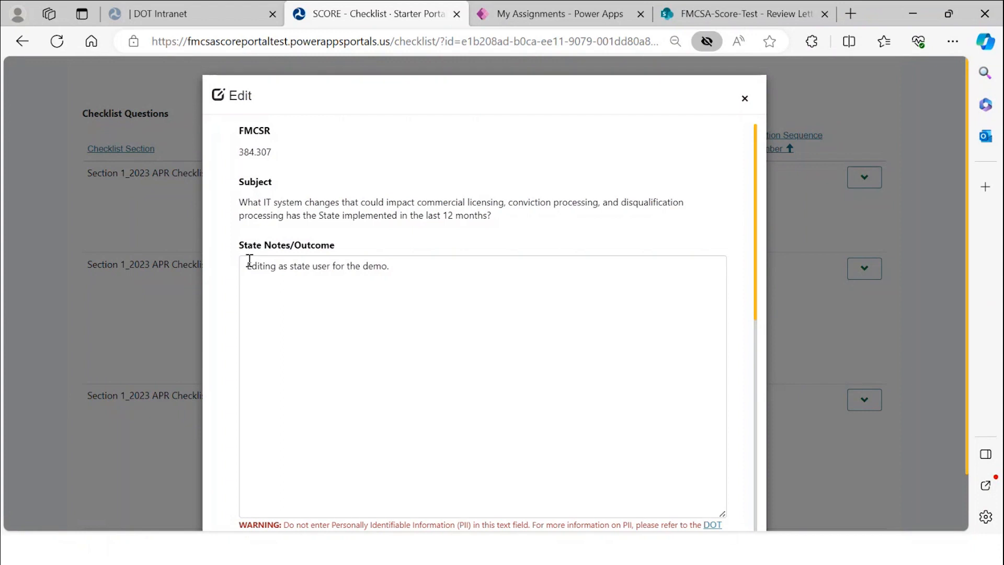
scroll(305, 291, "down", 2)
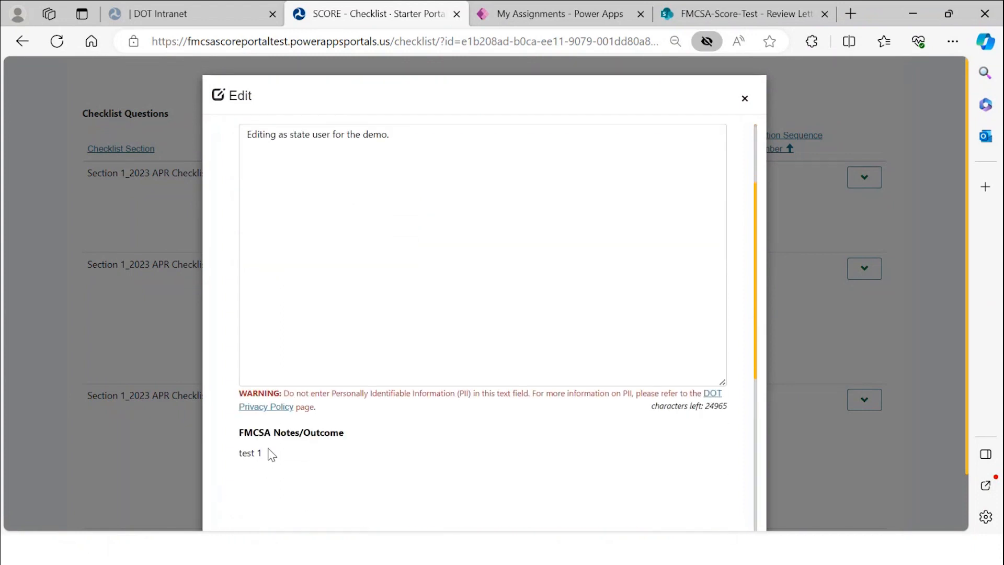
left_click_drag(262, 456, 239, 457)
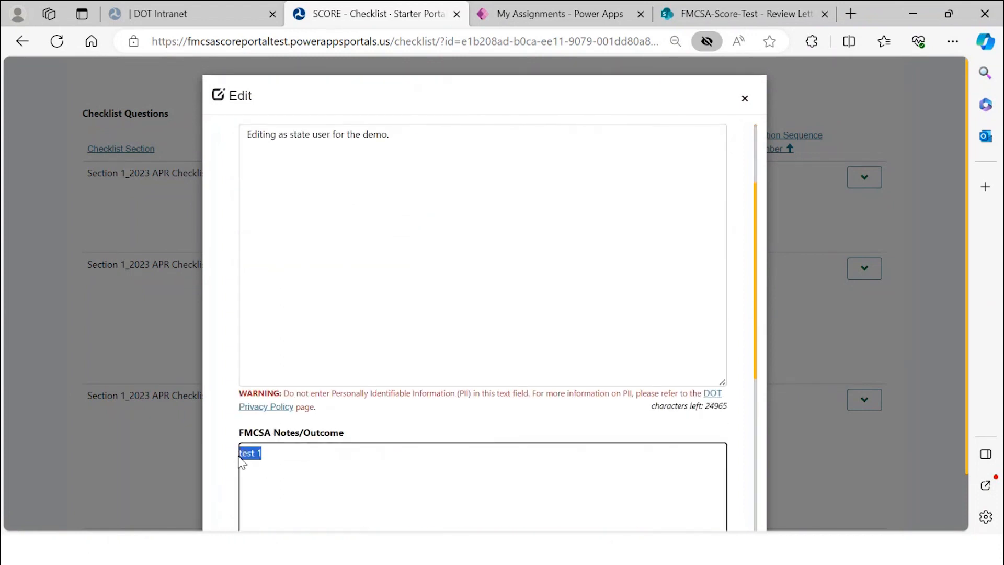
left_click(477, 233)
scroll(465, 251, "up", 2)
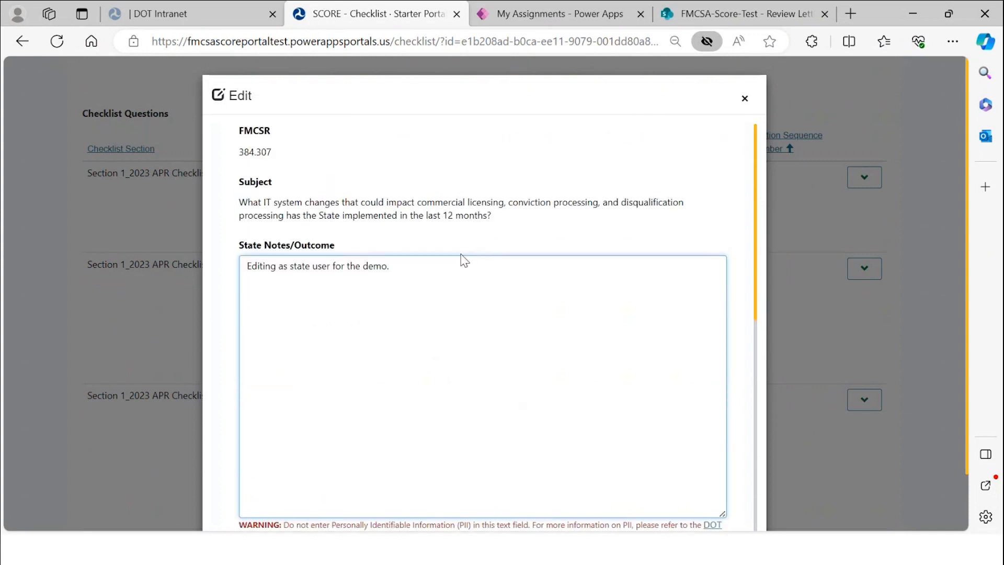
scroll(571, 265, "down", 7)
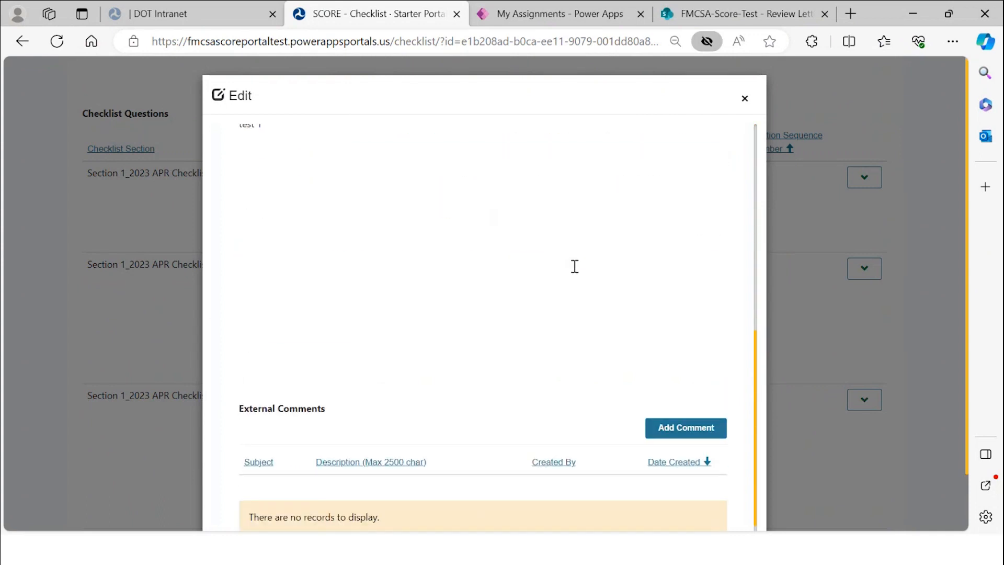
scroll(574, 270, "down", 2)
scroll(574, 271, "up", 4)
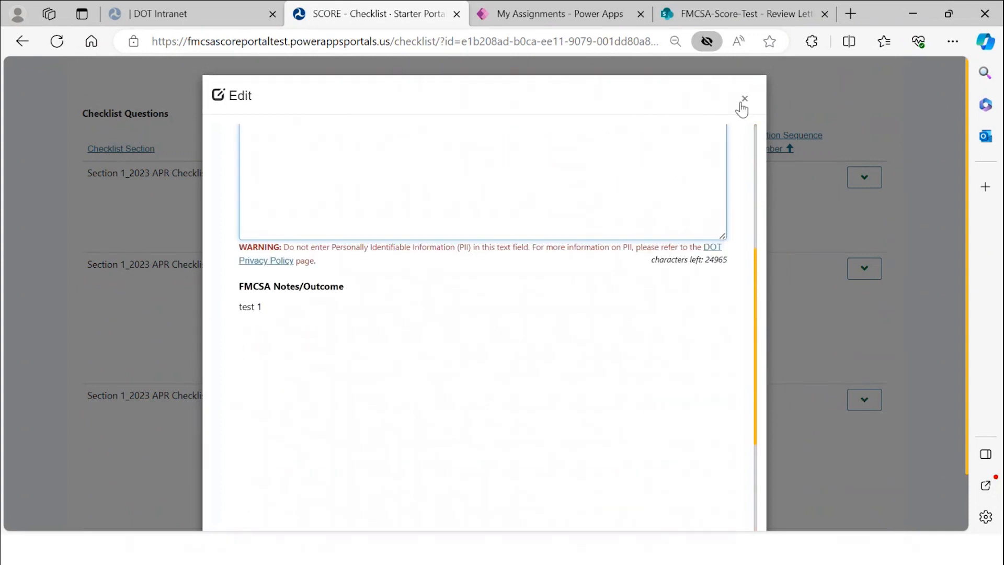
scroll(742, 186, "up", 5)
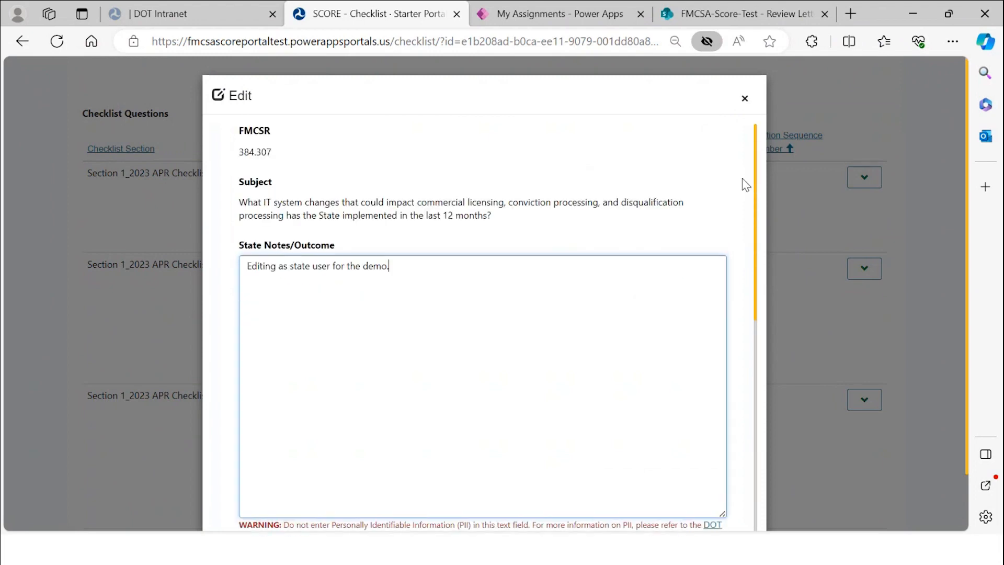
left_click(745, 99)
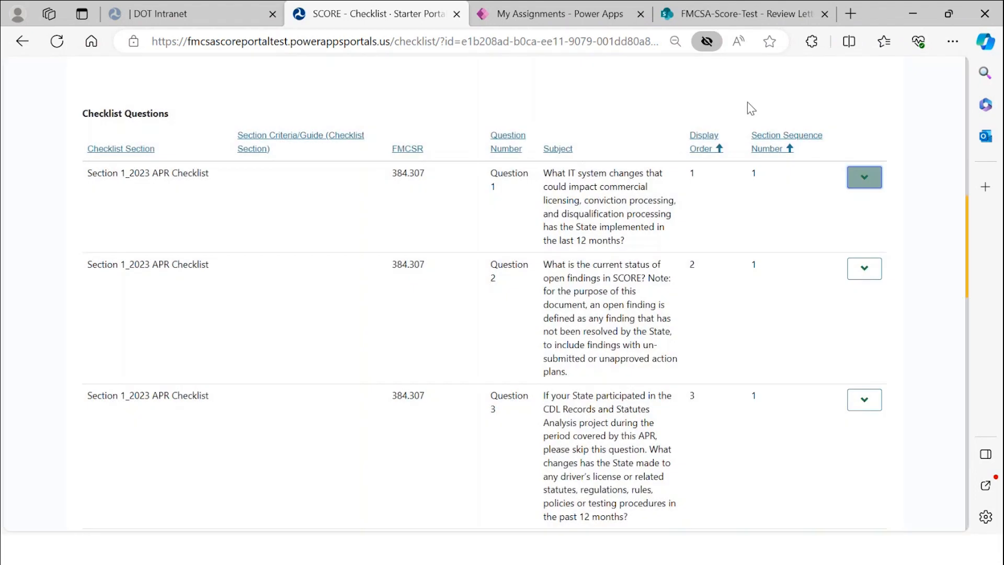
- Scroll back to the top of the checklist page and switch to the My Assignments - Power Apps tab
scroll(796, 316, "down", 4)
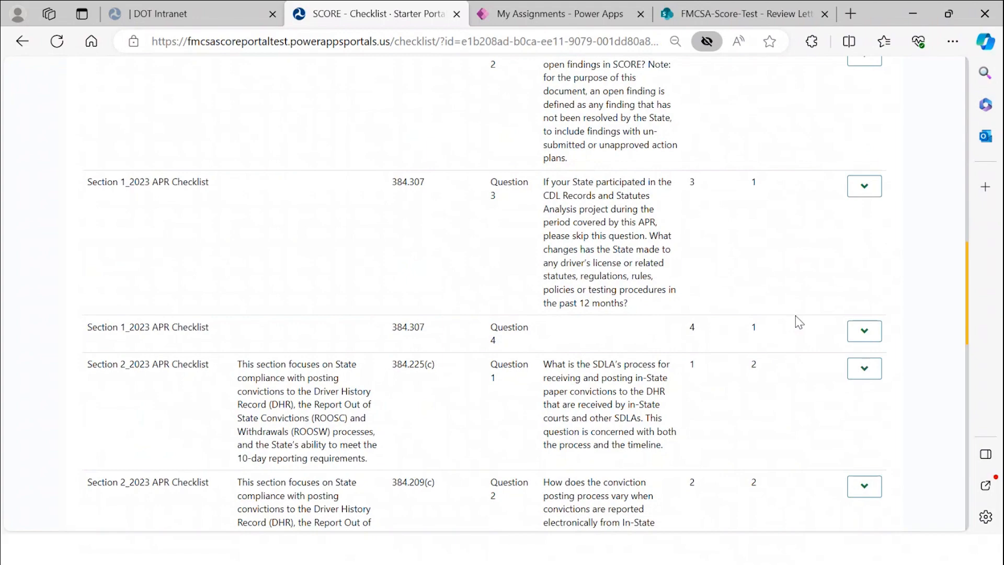
scroll(799, 322, "down", 3)
scroll(799, 322, "up", 12)
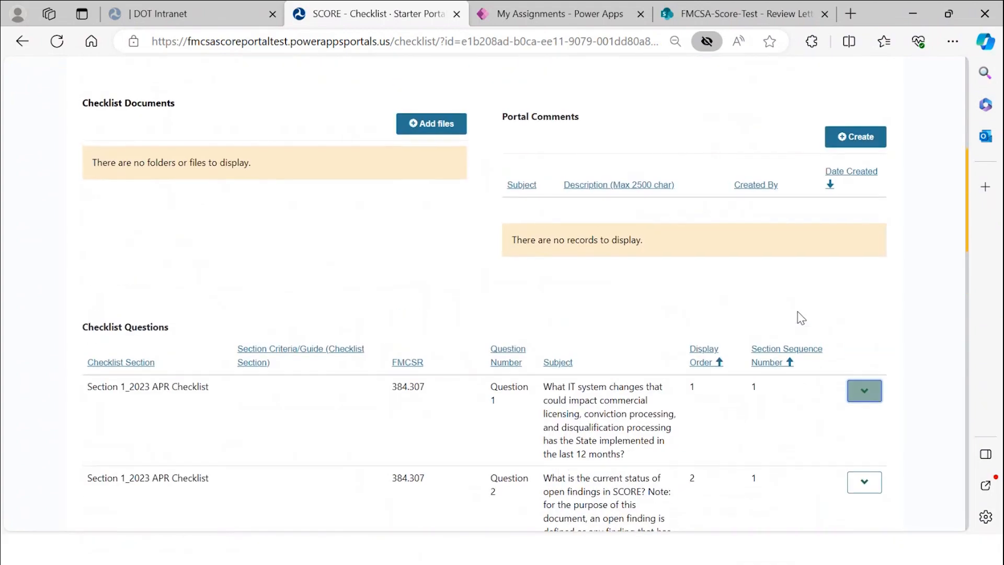
scroll(800, 318, "up", 3)
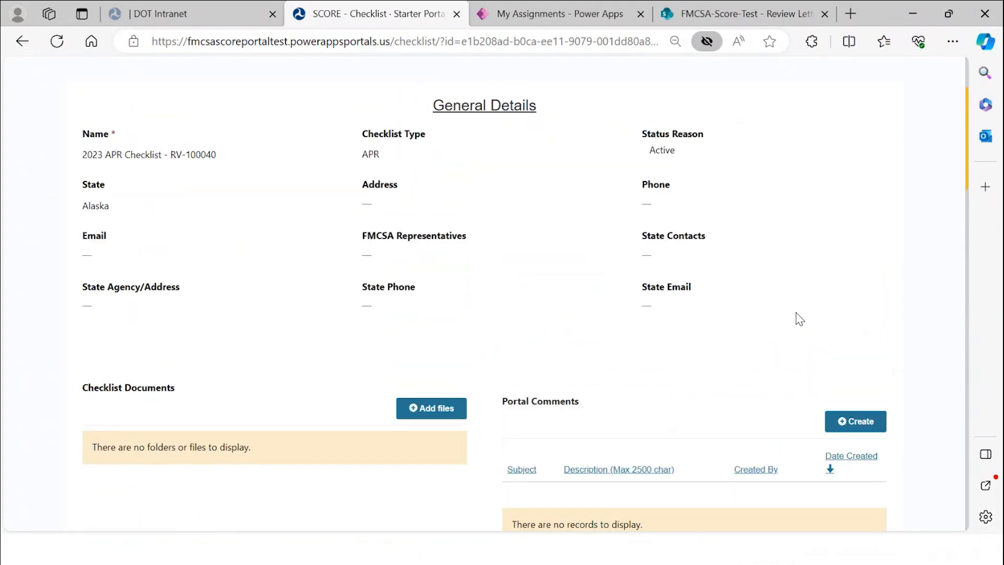
scroll(797, 314, "up", 3)
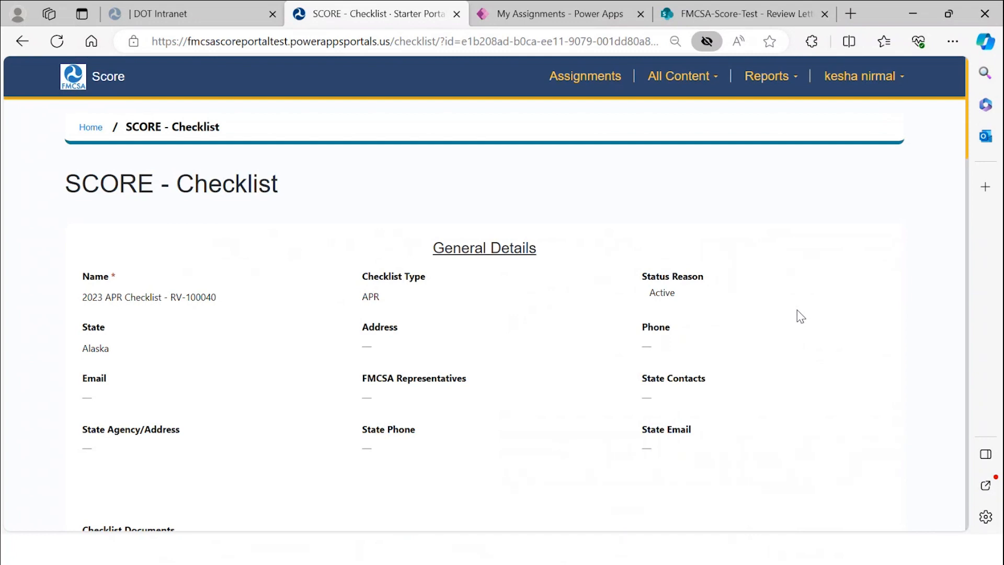
mouse_move(558, 16)
left_click(535, 25)
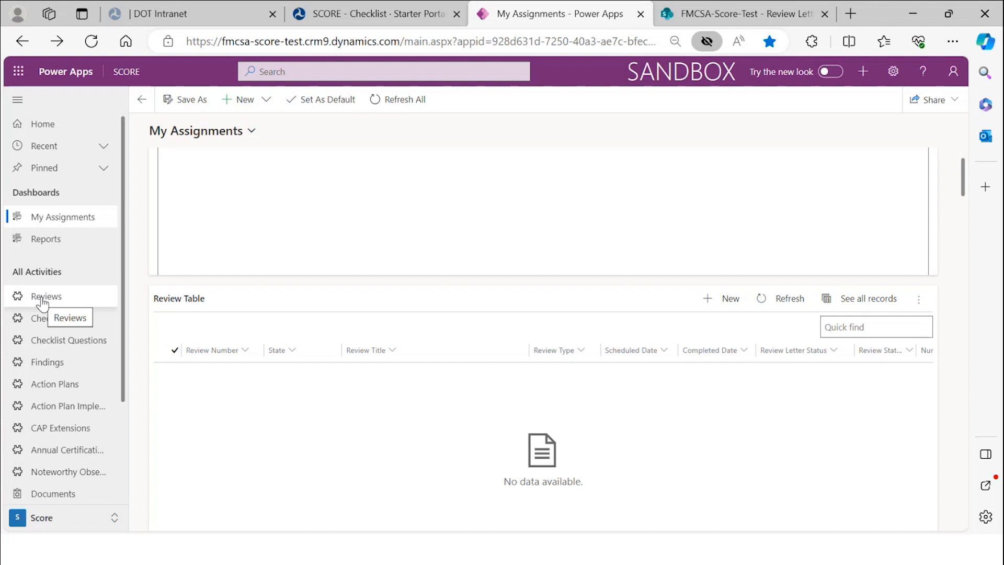
mouse_move(660, 6)
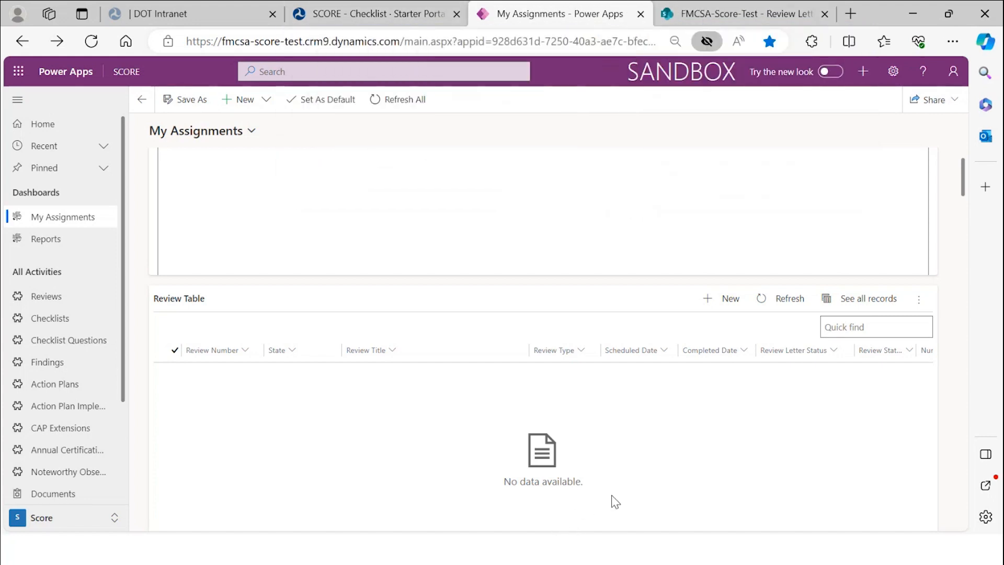
key("alt+Tab")
key("alt+Tab")
key("alt+Tab")
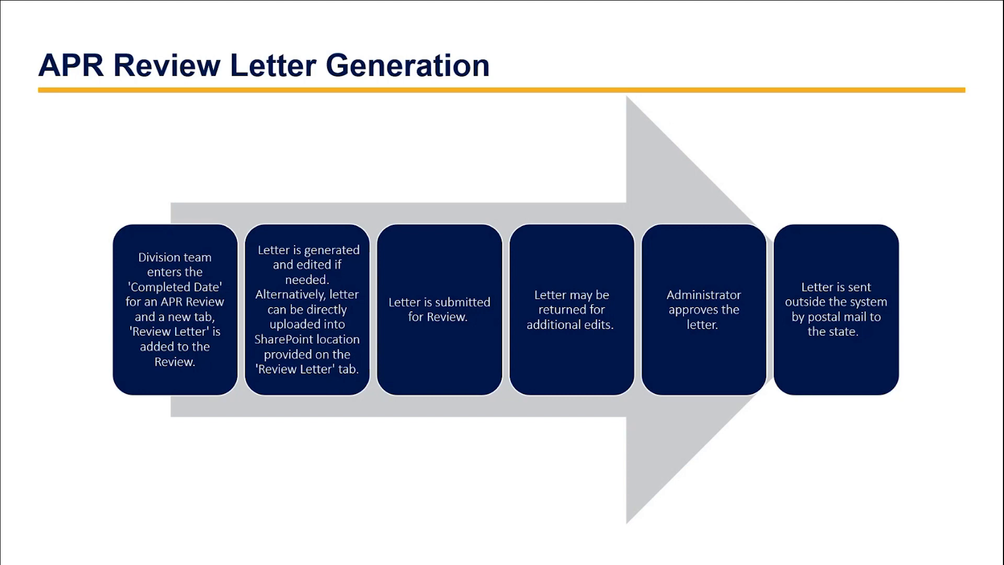
- Alt+Tab from the APR Review Letter Generation slide back to the Power Apps window
key("alt+Tab")
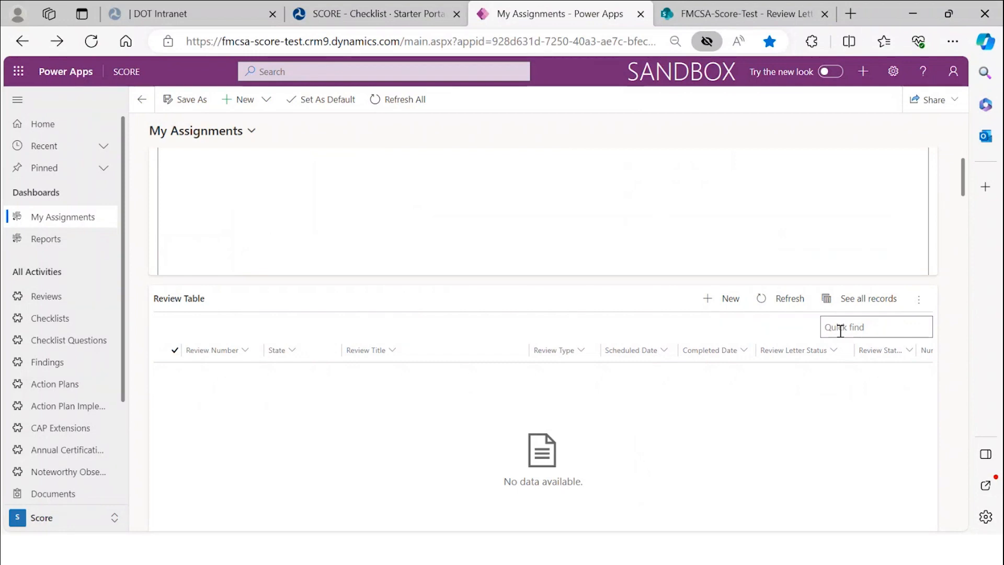
- Create a new Alaska review with review type Skills Test Review (STR), checklist type STR, and Overt STR type
left_click(742, 296)
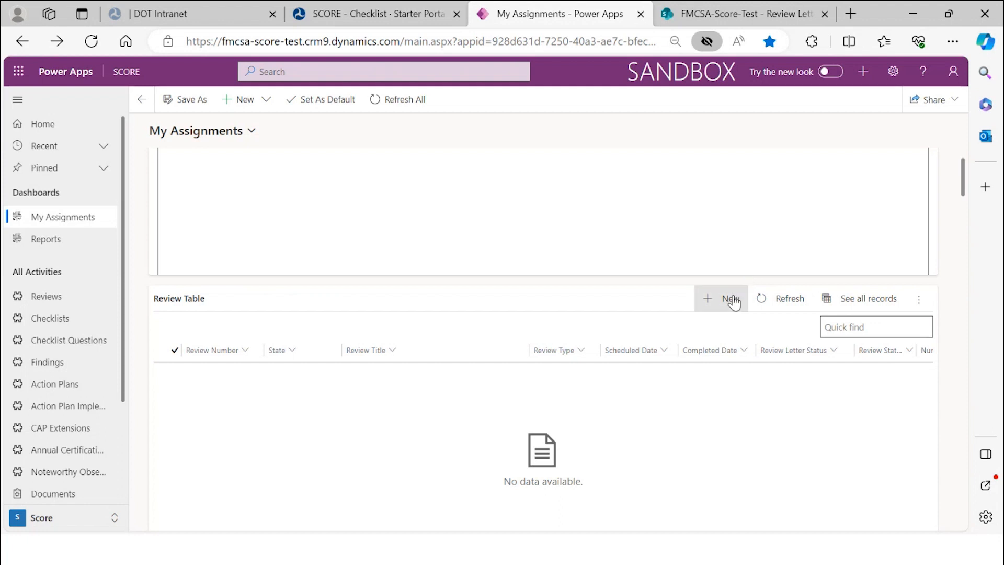
left_click(544, 242)
type("alas")
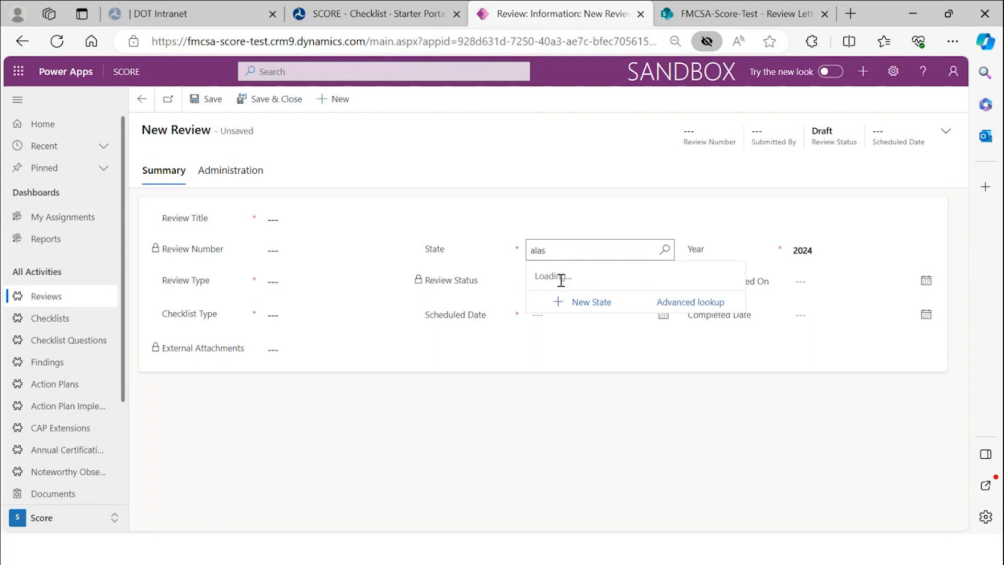
left_click(540, 293)
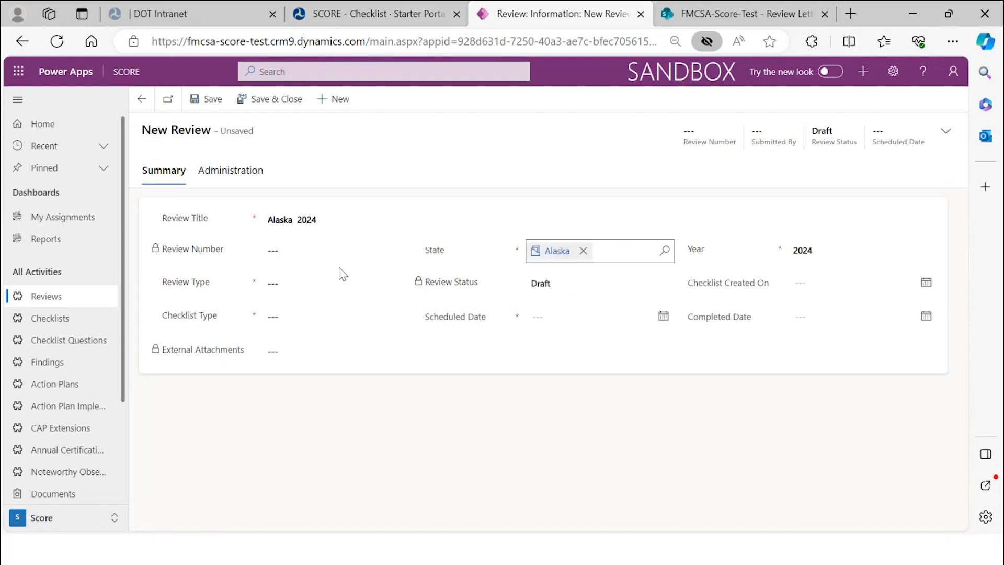
left_click(341, 283)
left_click(340, 326)
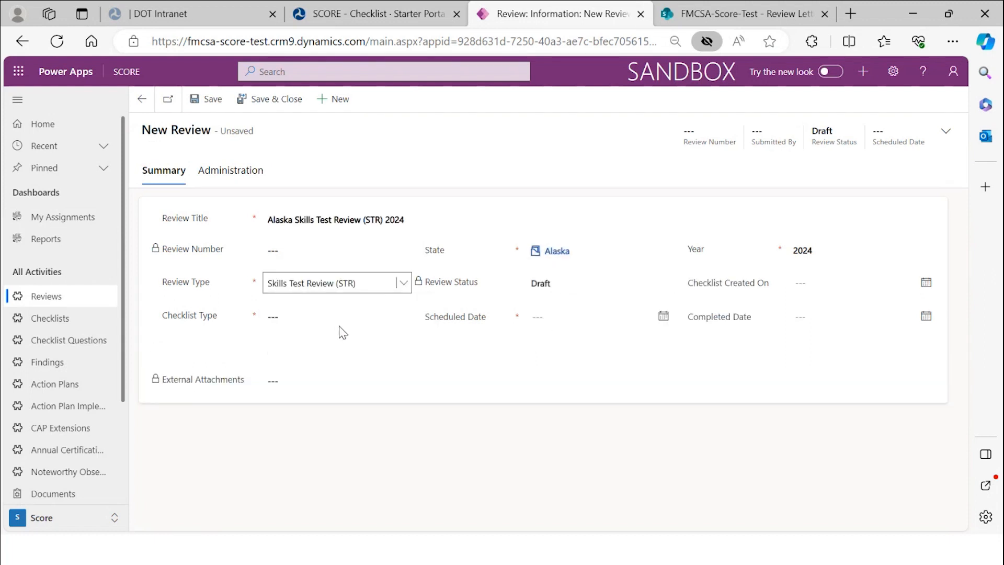
left_click(338, 320)
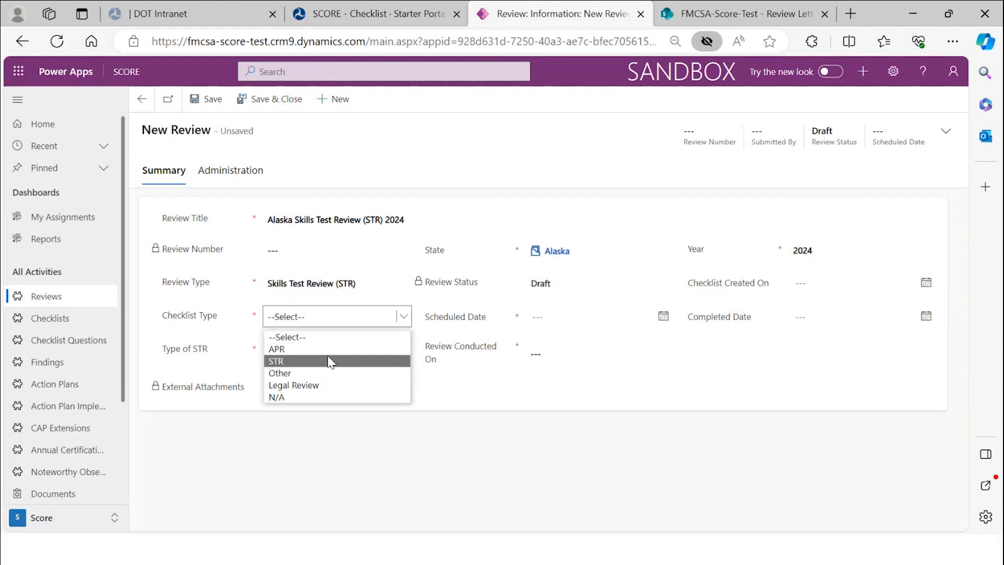
left_click(334, 358)
left_click(351, 356)
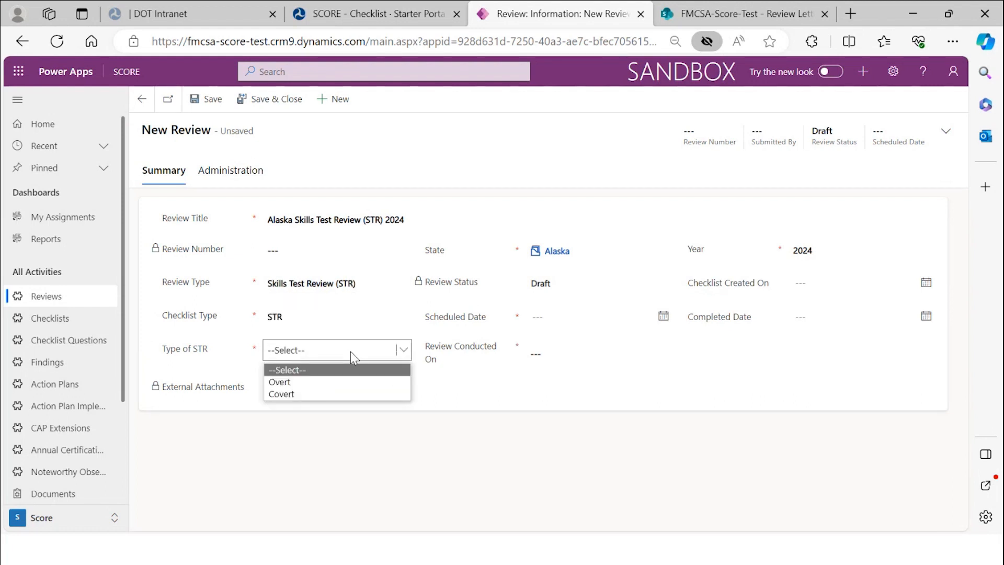
left_click(349, 382)
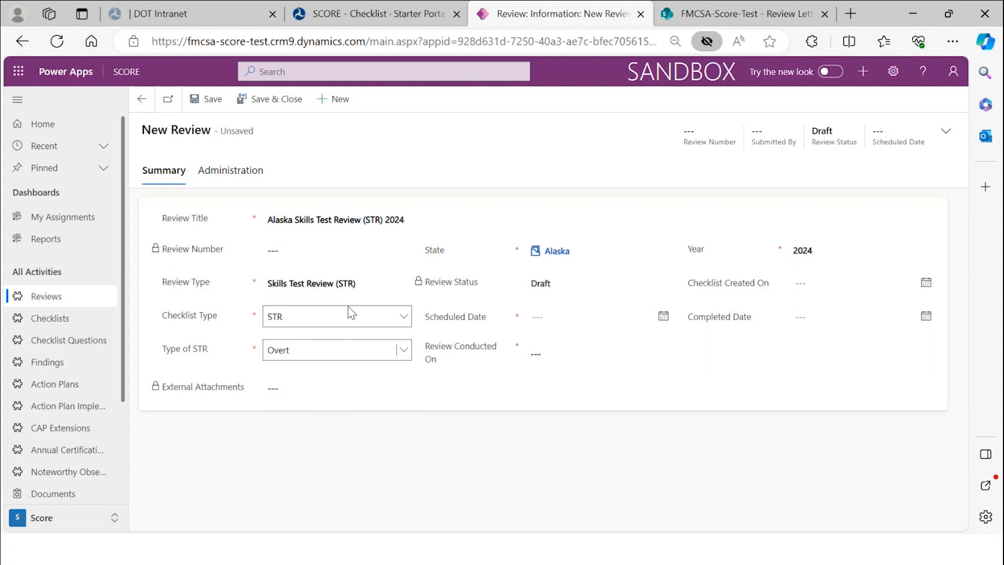
- Schedule the review for 2/12/2024, conducted by Third Party Examiner, and save it
left_click(578, 319)
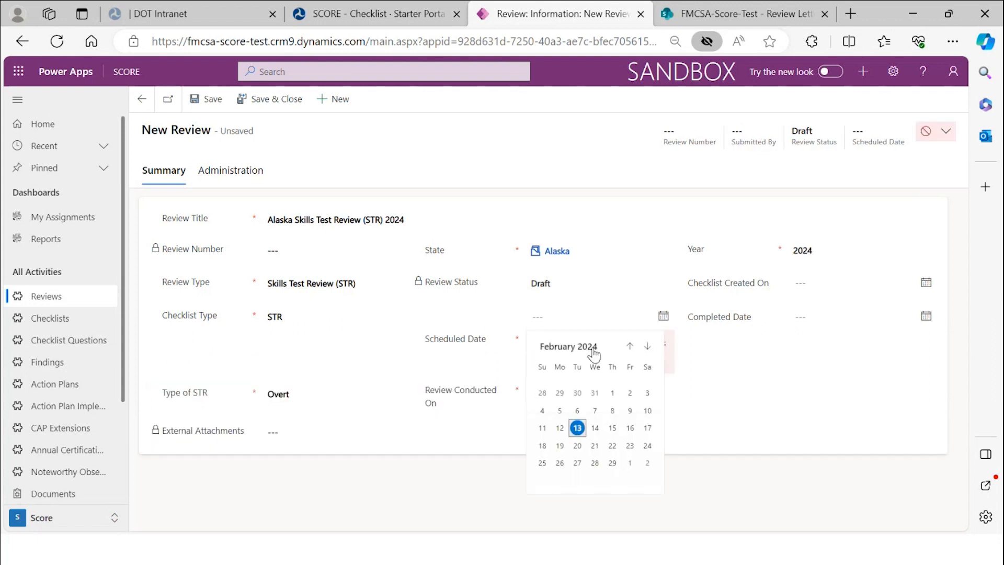
left_click(561, 428)
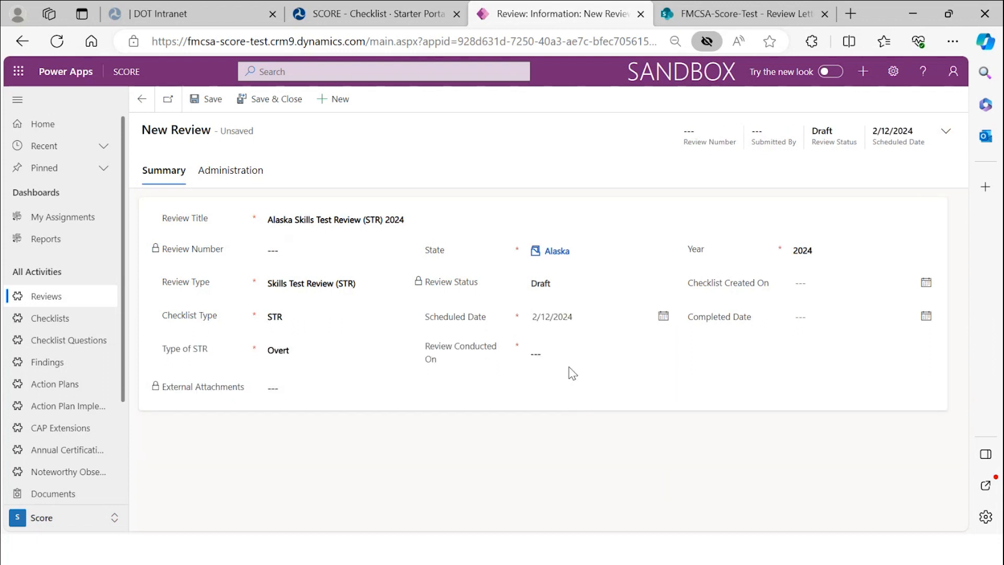
left_click(571, 358)
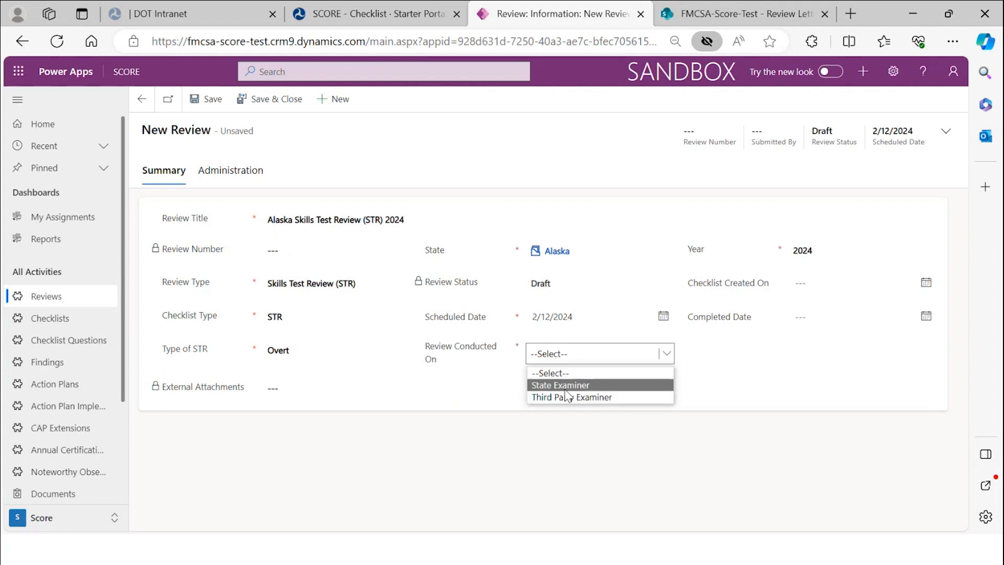
left_click(565, 390)
left_click(596, 354)
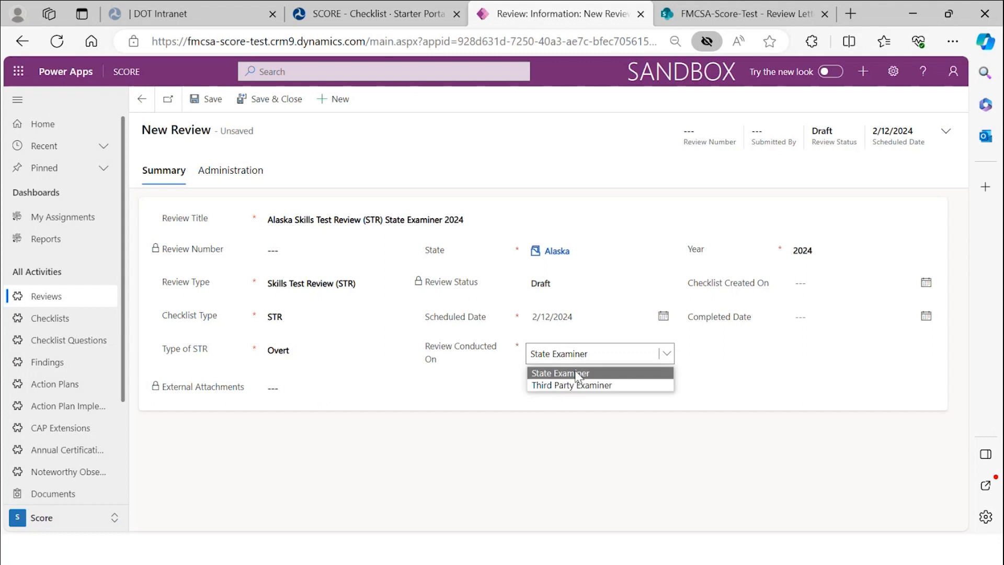
left_click(575, 386)
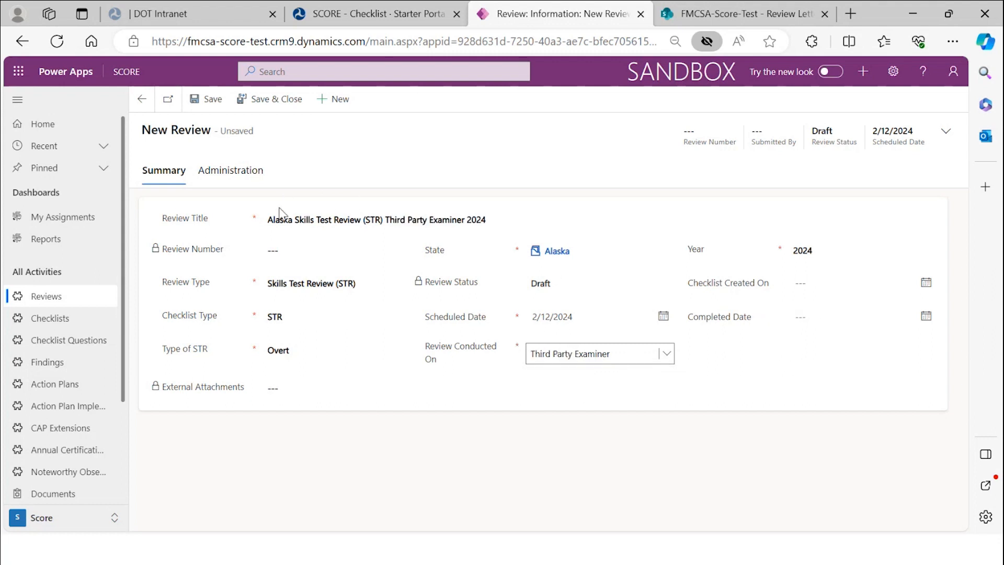
left_click(225, 107)
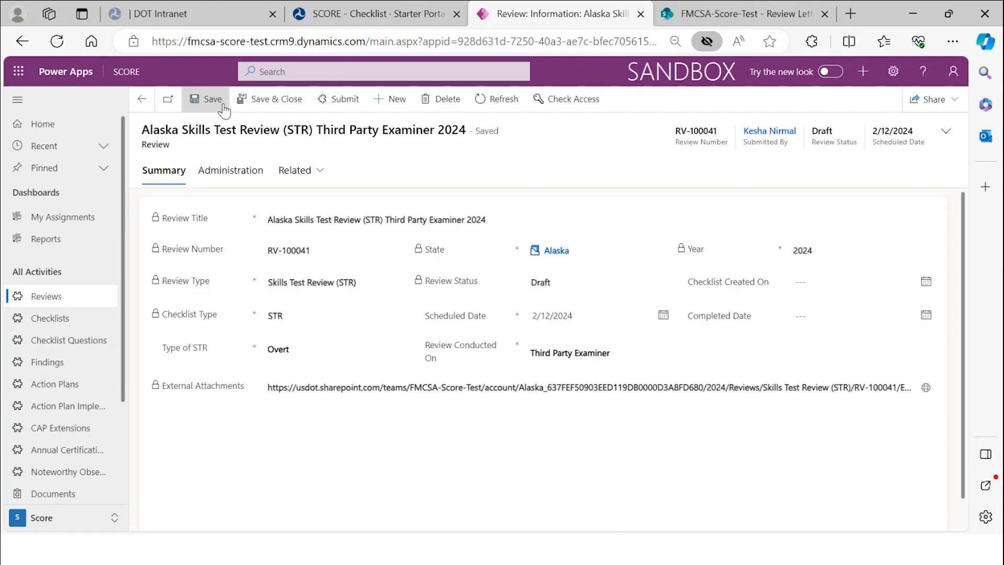
- Submit the saved Alaska STR review and confirm the submission
left_click(341, 100)
left_click(534, 359)
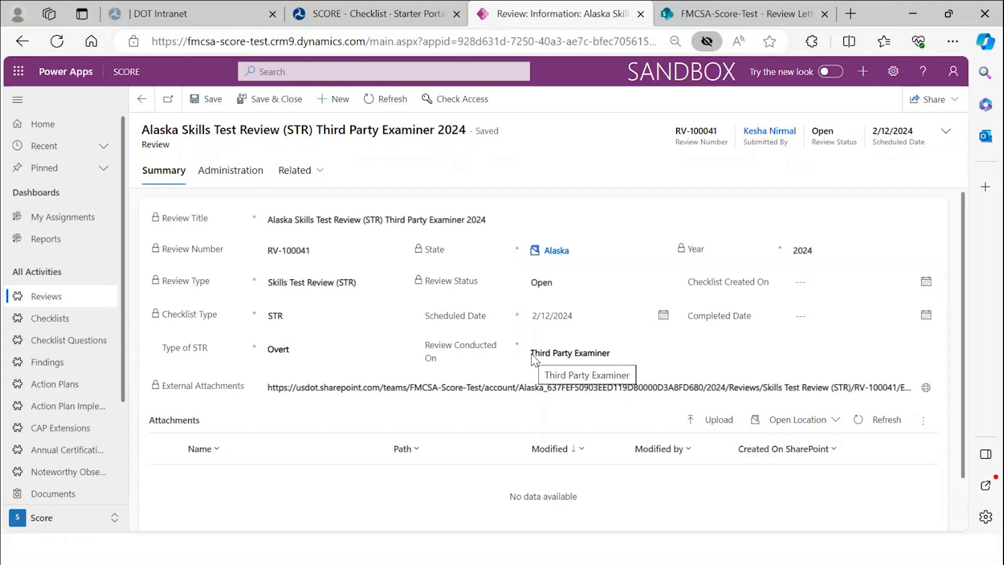
scroll(534, 359, "down", 1)
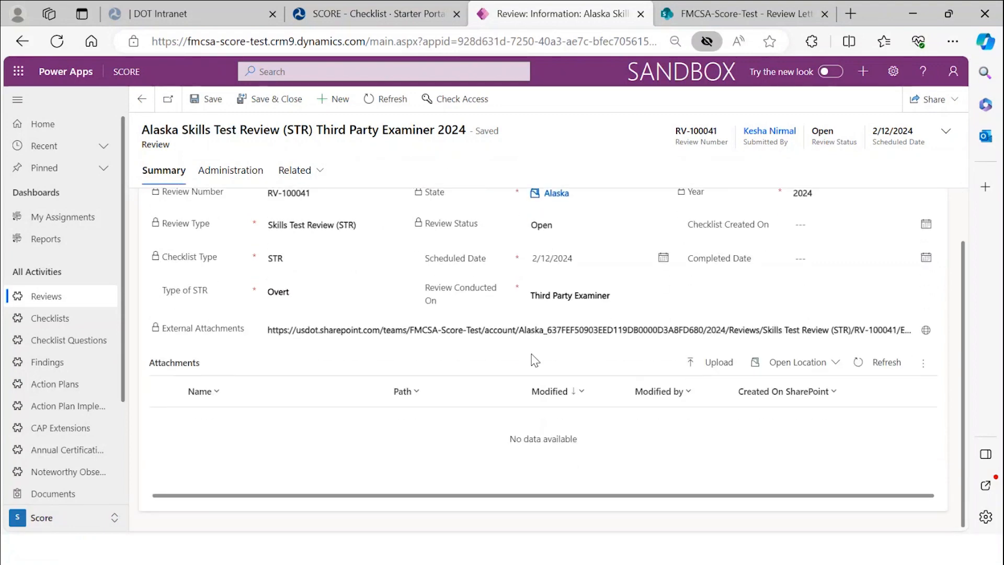
- Refresh the review until the 2023 STR Checklist - RV-100041 appears, then open it
left_click(386, 99)
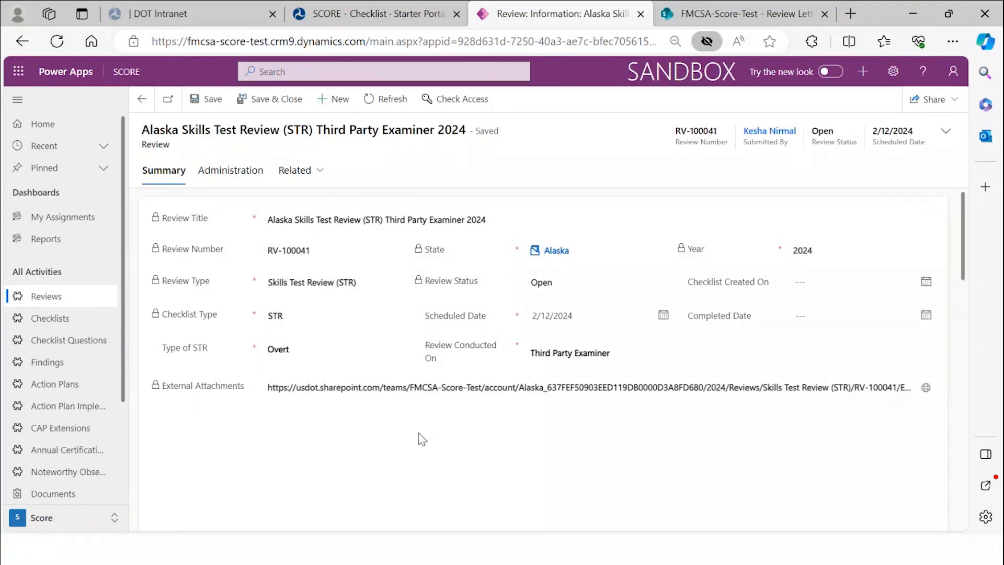
scroll(428, 427, "down", 6)
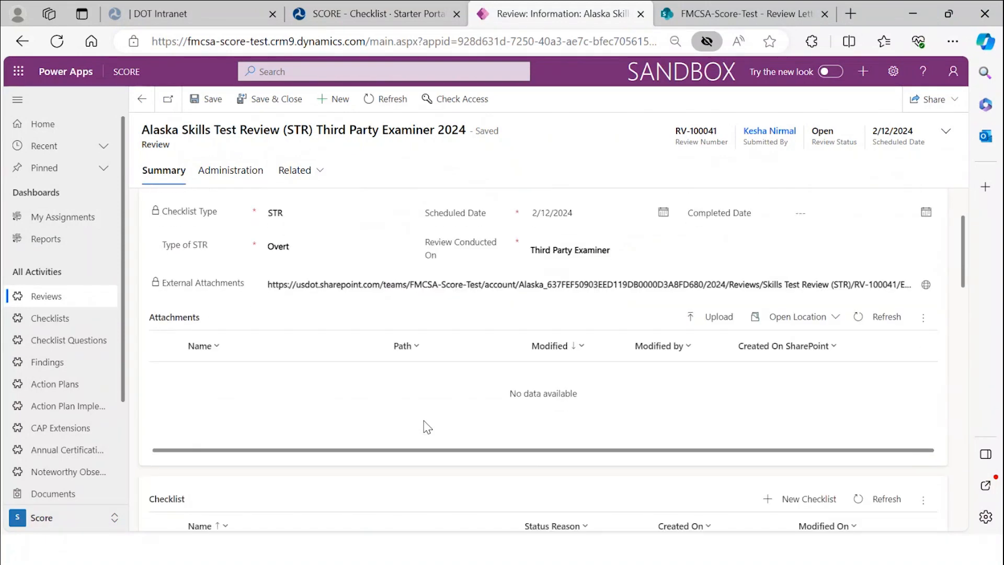
scroll(427, 428, "up", 4)
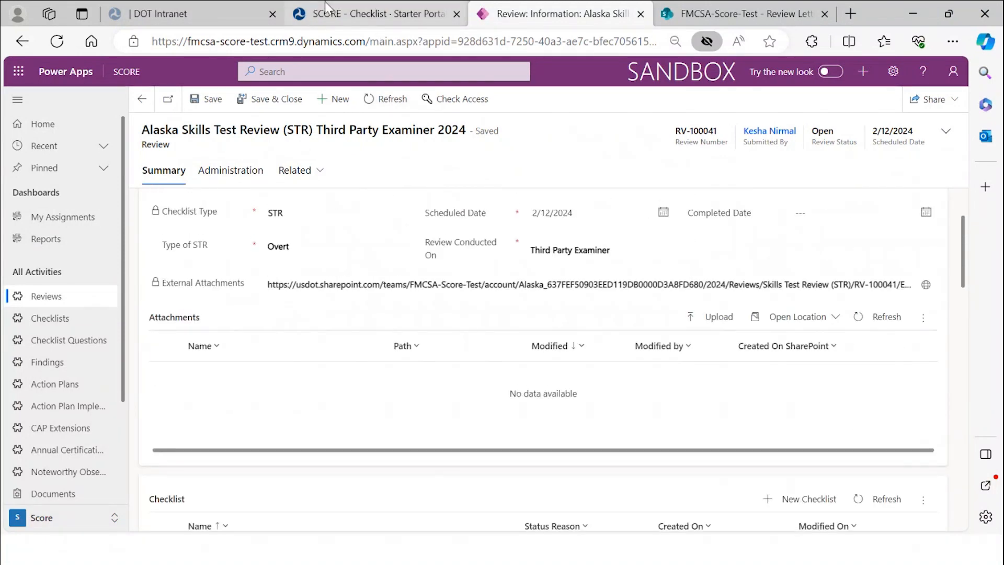
left_click(385, 99)
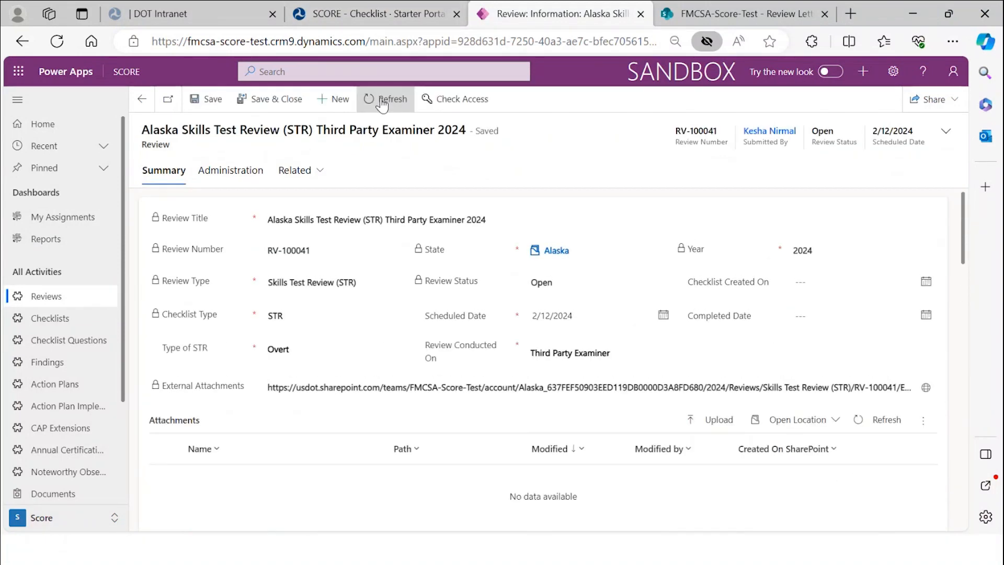
scroll(407, 359, "down", 3)
scroll(405, 355, "down", 3)
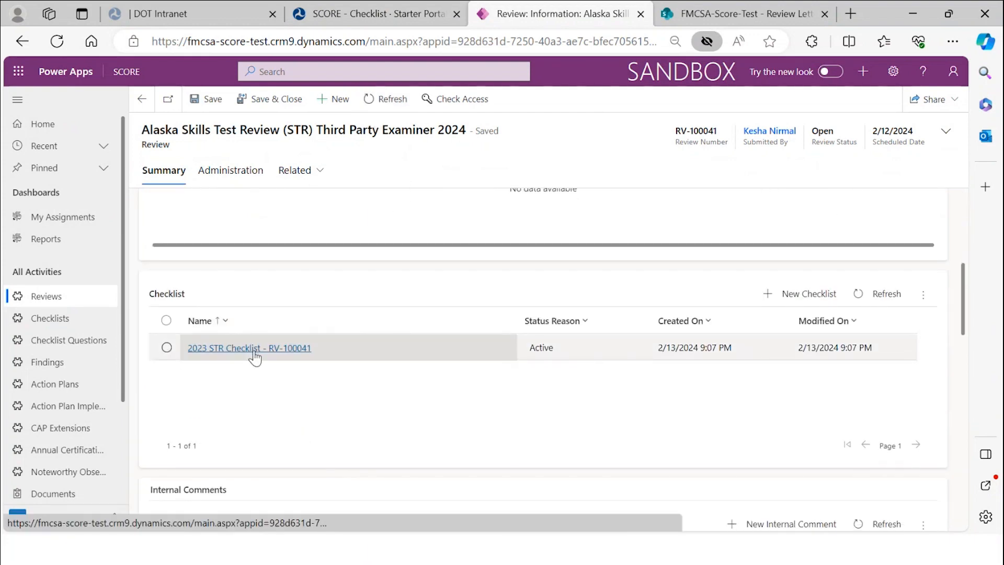
left_click(255, 350)
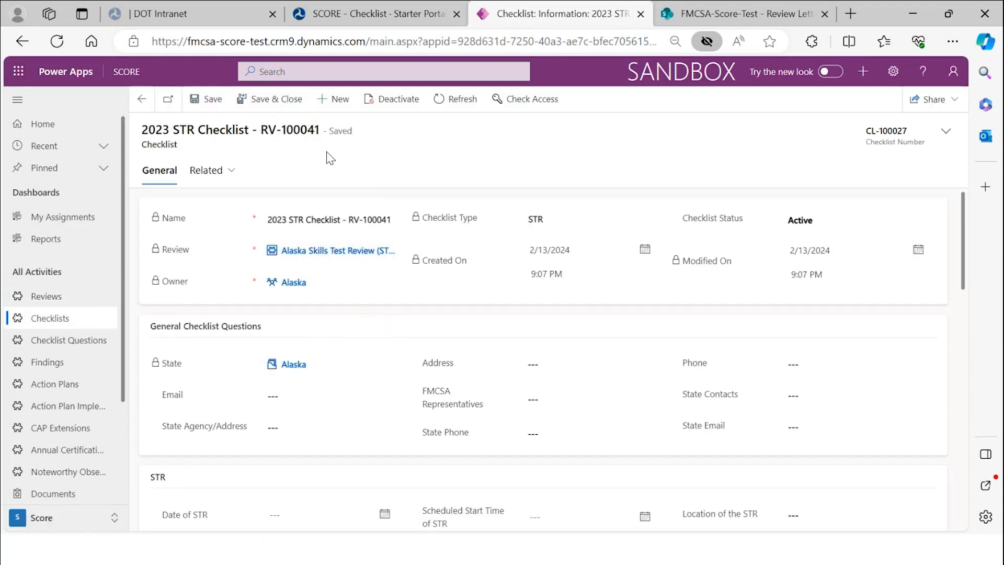
- Open and read Question 1, the pre-trip inspection question, then return to the 2023 STR Checklist - RV-100041 record
scroll(390, 280, "down", 1)
scroll(390, 280, "up", 1)
scroll(390, 280, "down", 6)
scroll(390, 281, "down", 7)
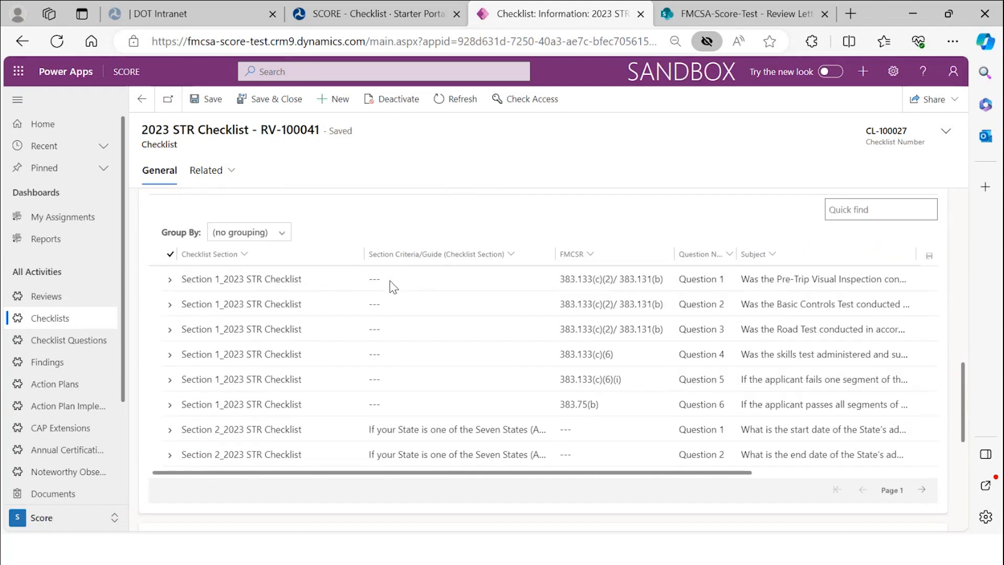
left_click(289, 282)
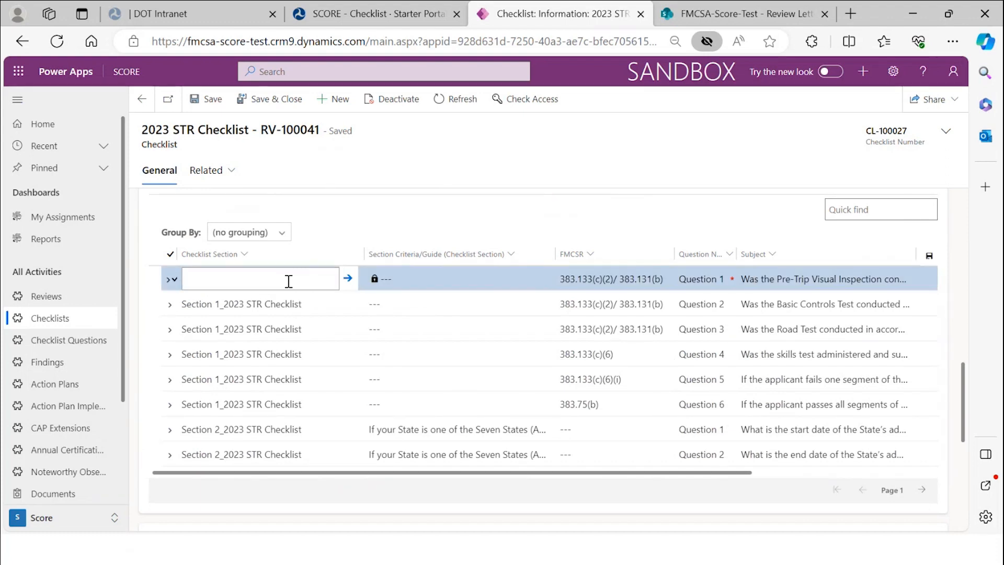
double_click(289, 281)
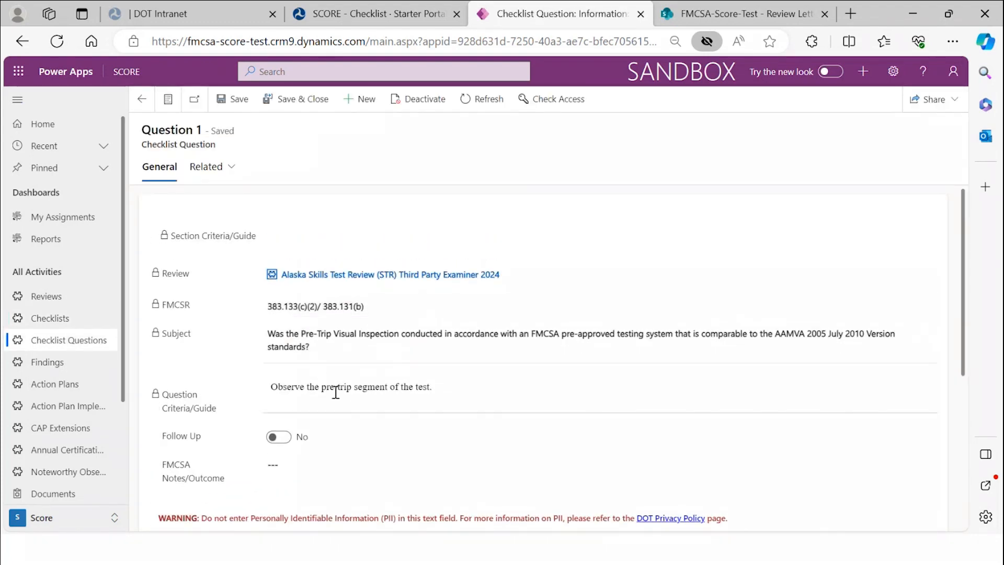
scroll(363, 404, "down", 2)
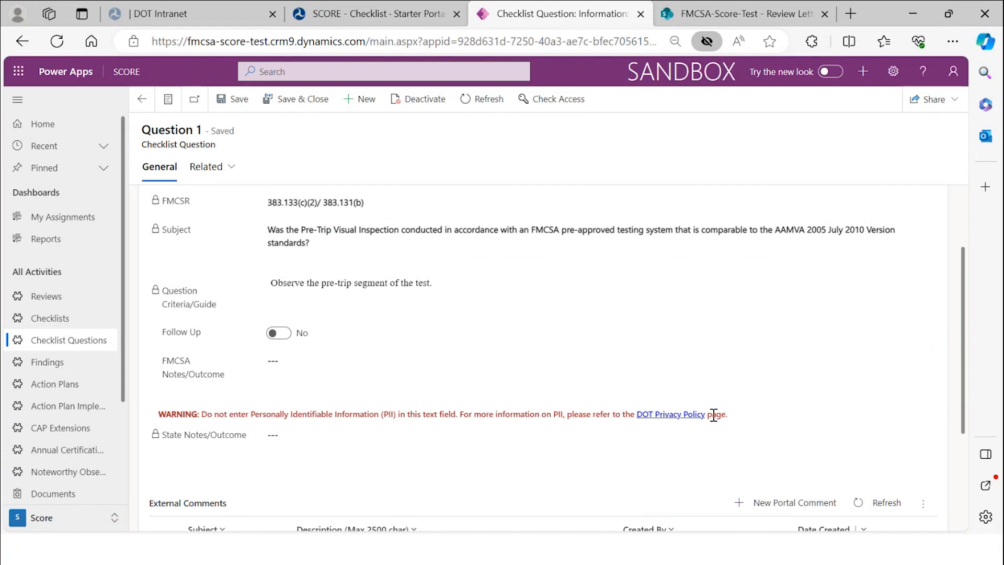
scroll(572, 358, "down", 3)
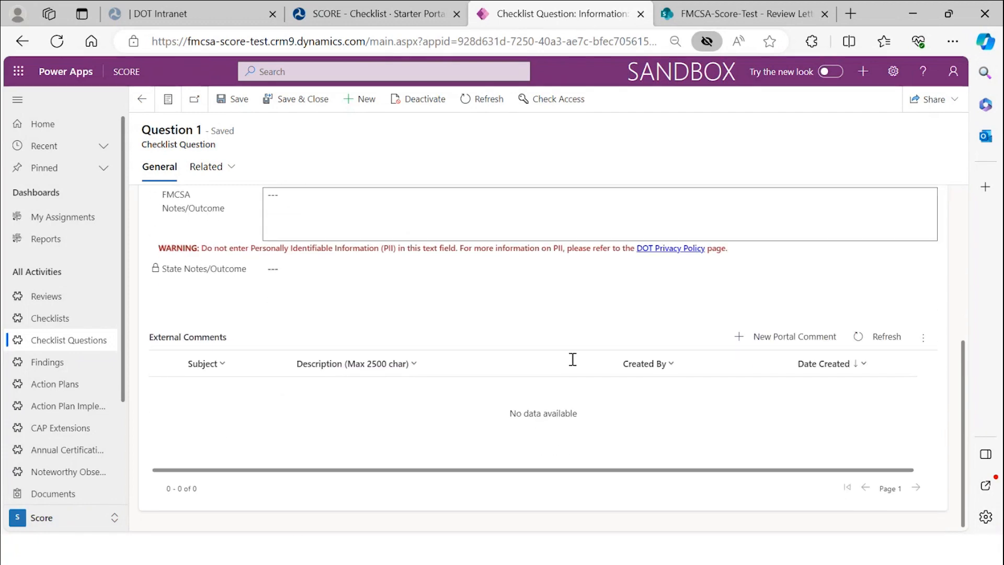
scroll(572, 359, "up", 5)
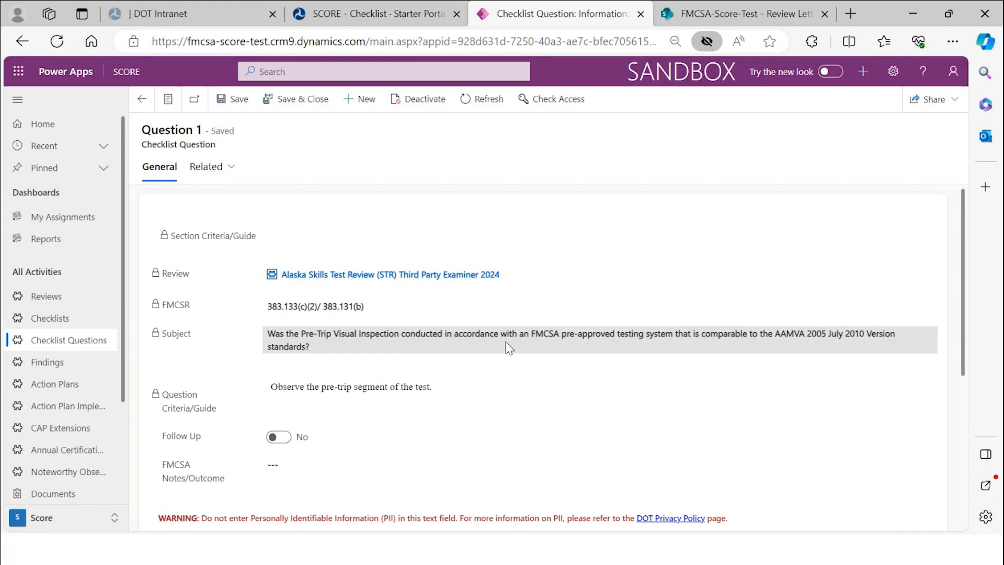
scroll(509, 347, "down", 2)
scroll(509, 348, "down", 2)
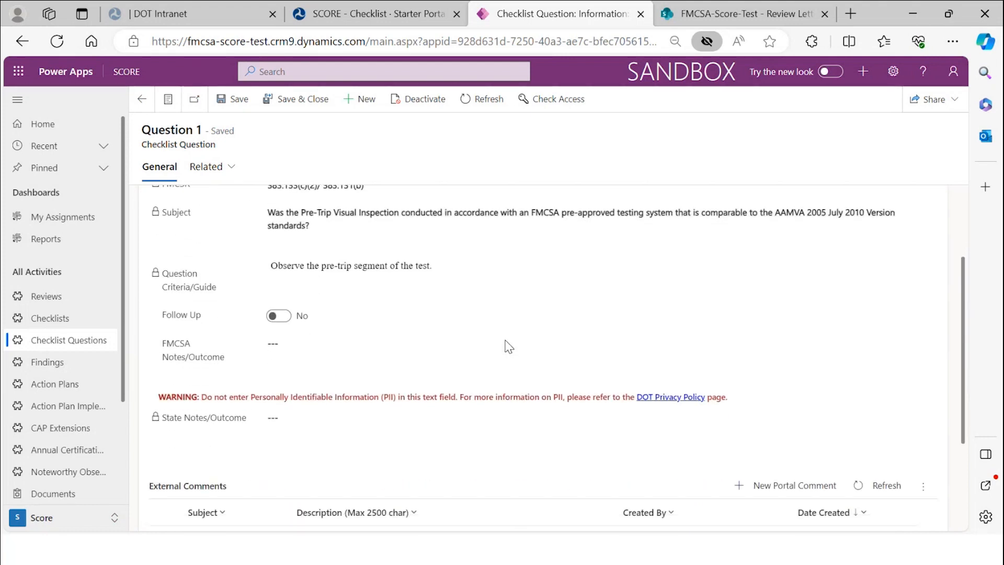
left_click(139, 109)
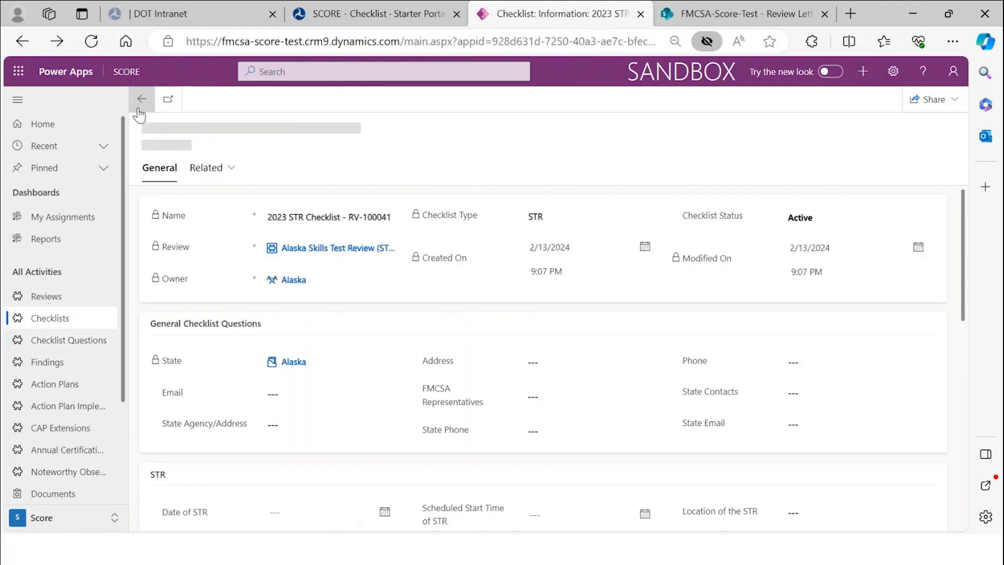
- Scroll through the Checklist Questions grid of the 2023 STR Checklist record
scroll(317, 329, "down", 10)
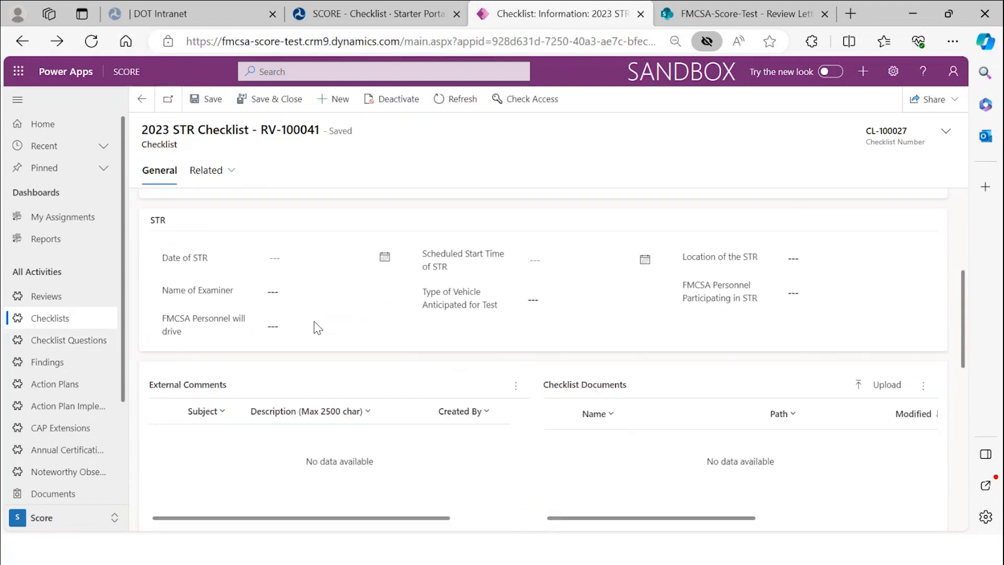
scroll(315, 321, "down", 3)
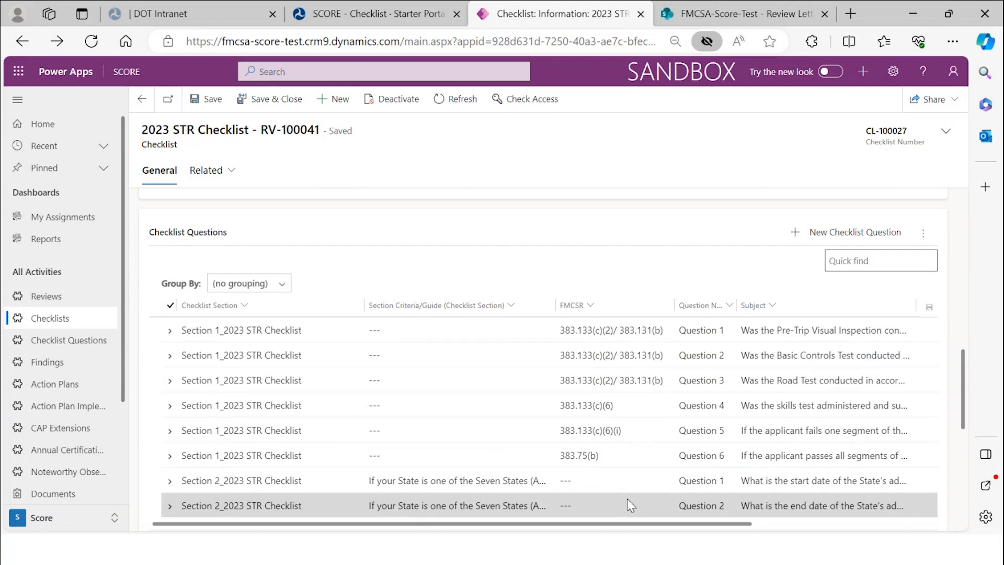
scroll(635, 434, "down", 3)
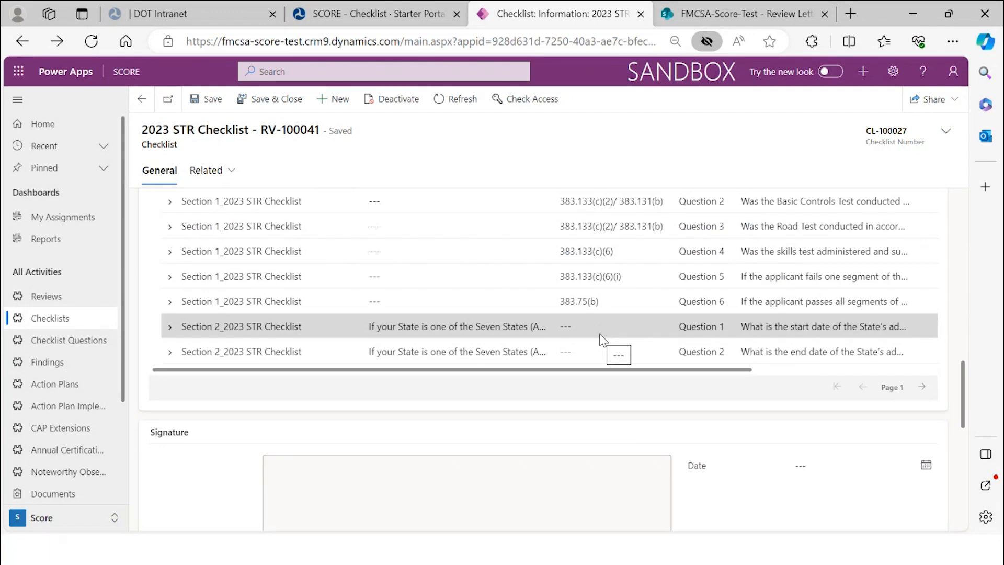
scroll(338, 256, "up", 1)
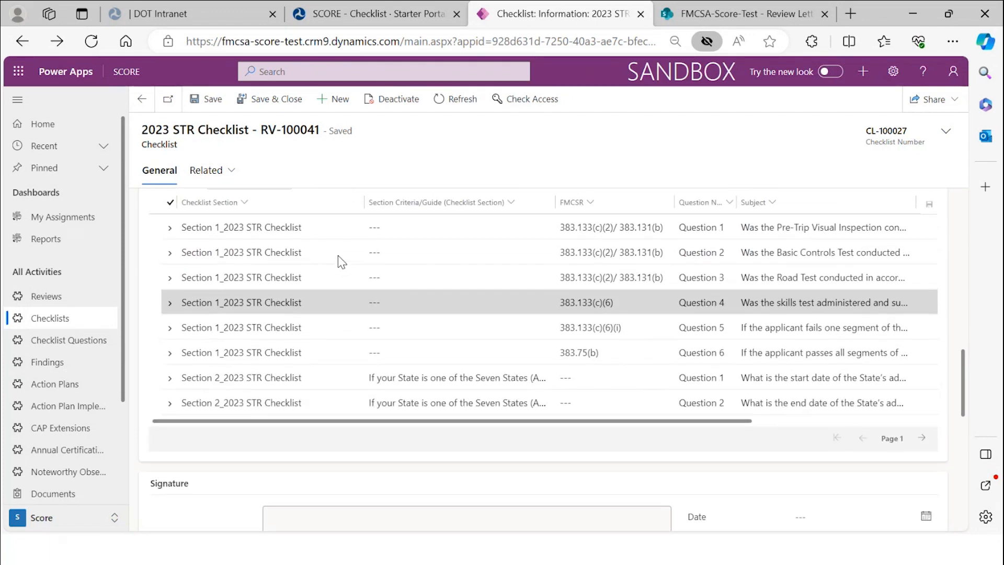
left_click_drag(725, 421, 788, 423)
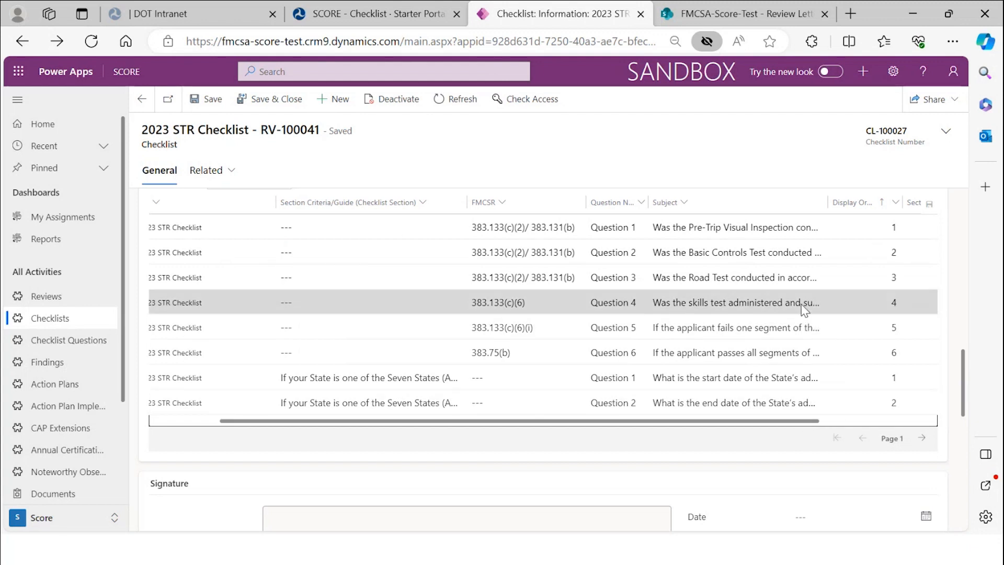
left_click_drag(731, 419, 643, 418)
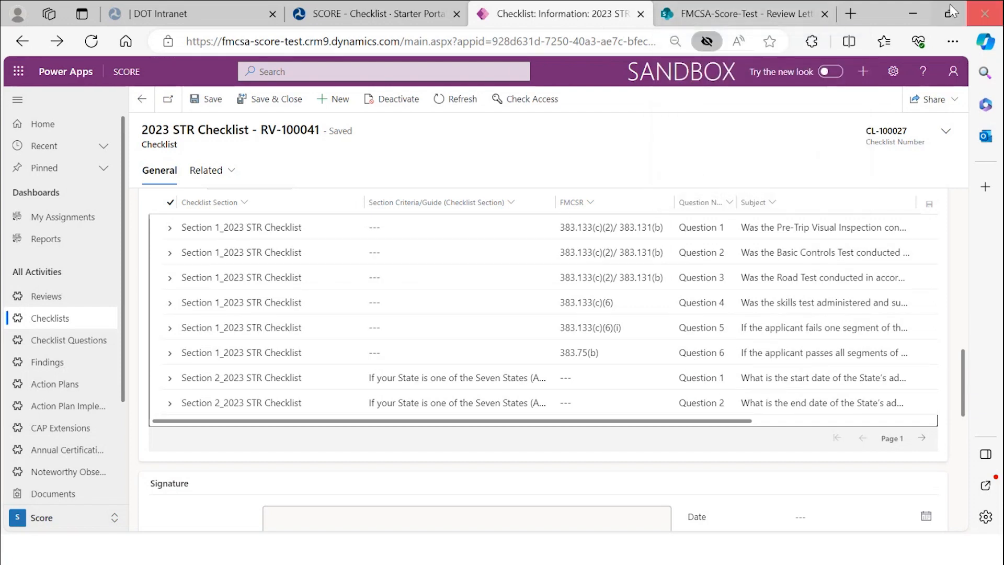
- Close the FMCSA-Score-Test review letter tab and advance the PowerPoint slide show to the Resources slide
left_click(824, 15)
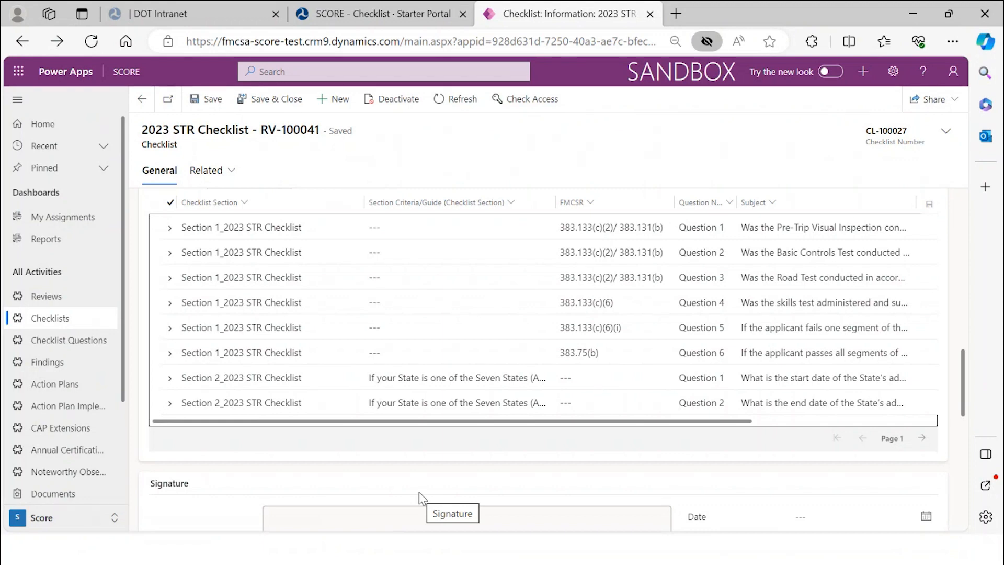
key("alt+Tab")
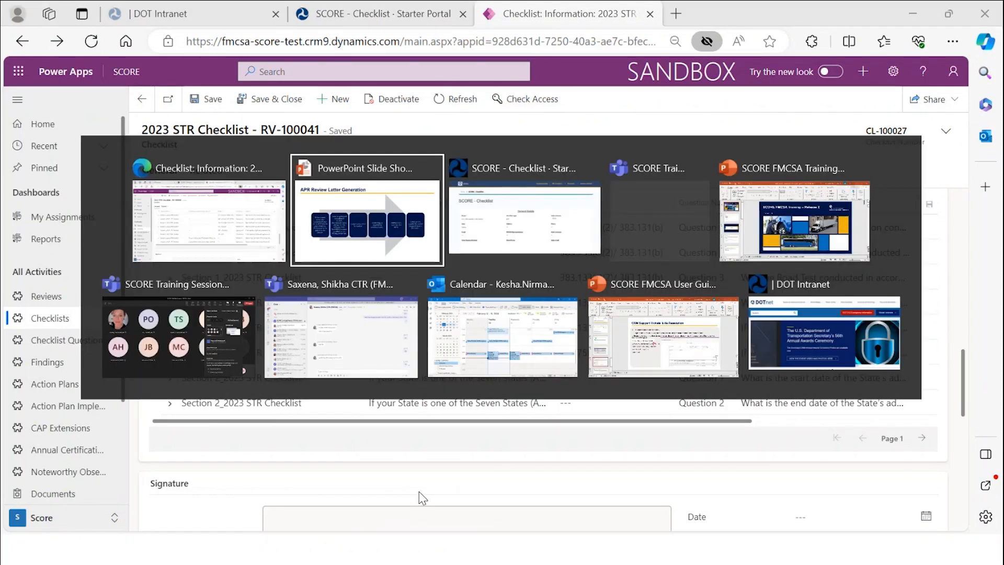
key("Right")
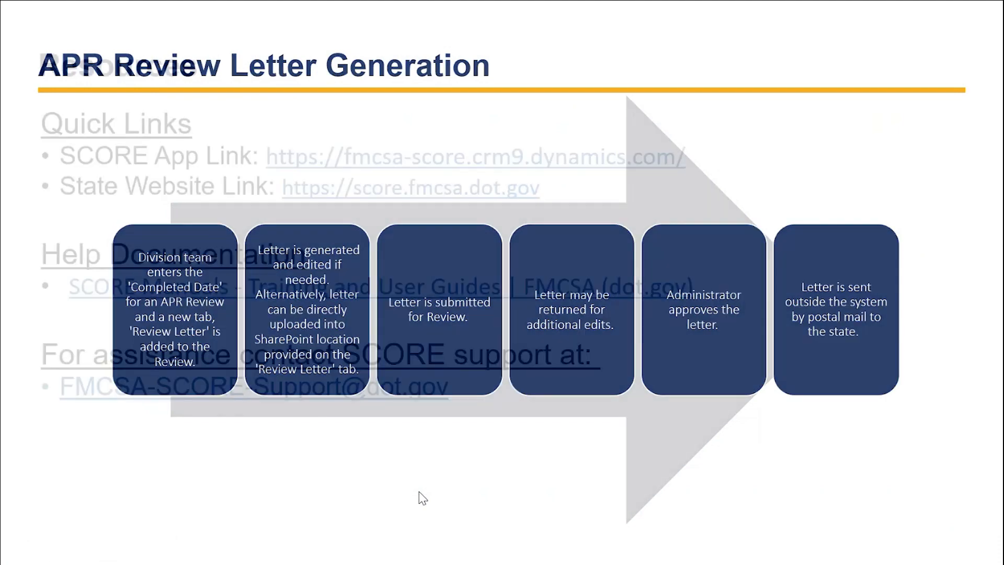
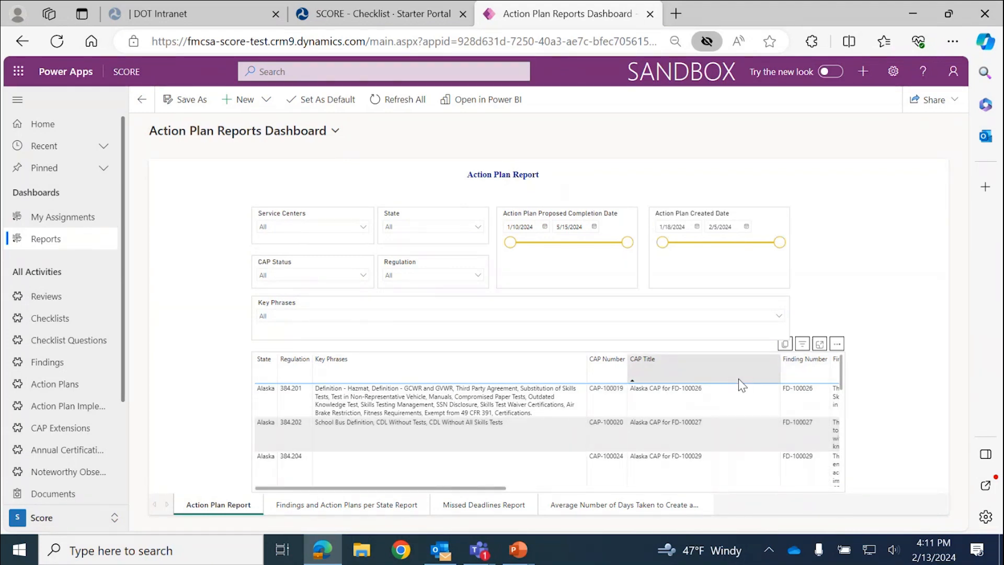
- Open the More options menu above the Action Plan Report table on the dashboard
left_click(838, 346)
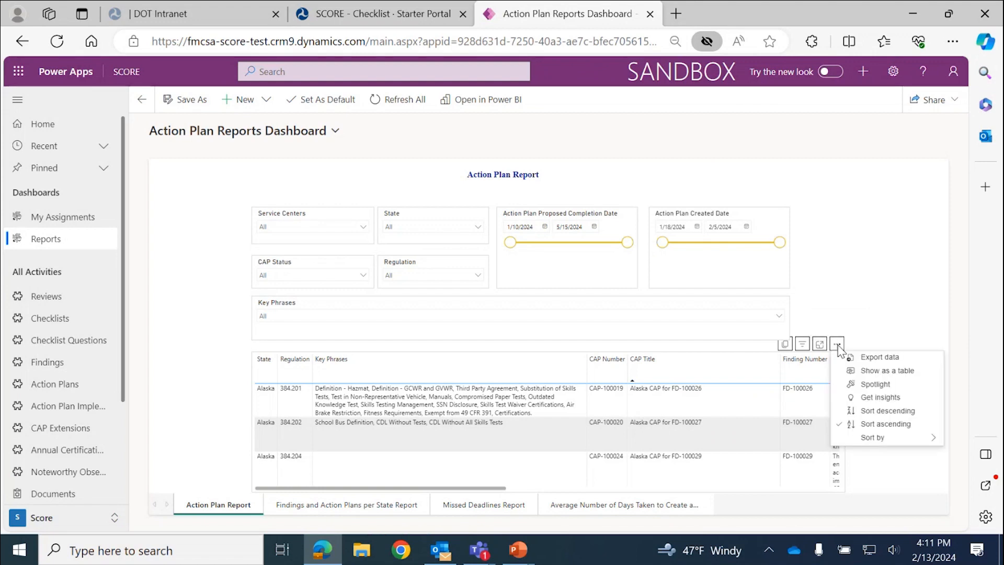
- Export the Action Plan Report data with its current layout and open the downloaded data.xlsx
left_click(869, 359)
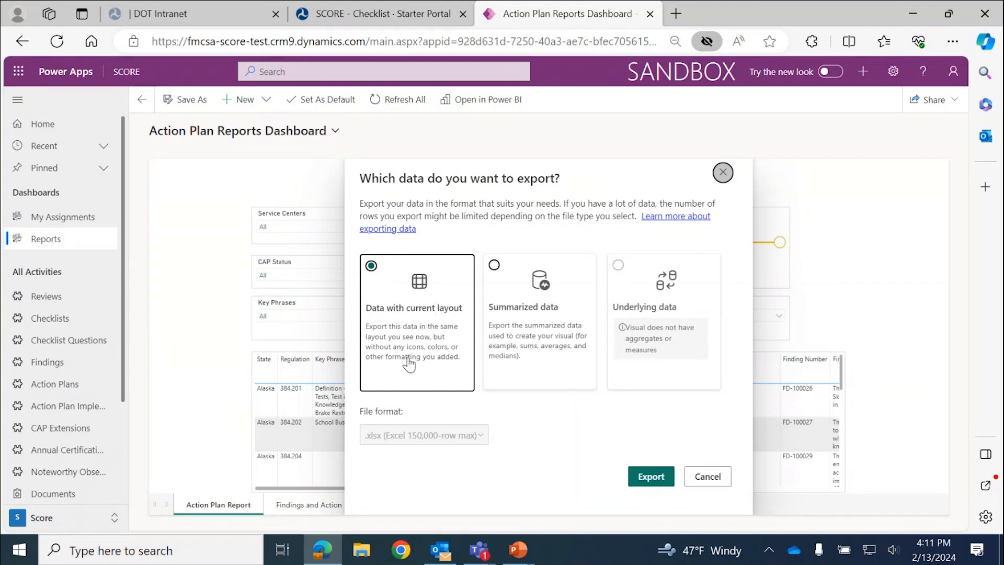
left_click(651, 477)
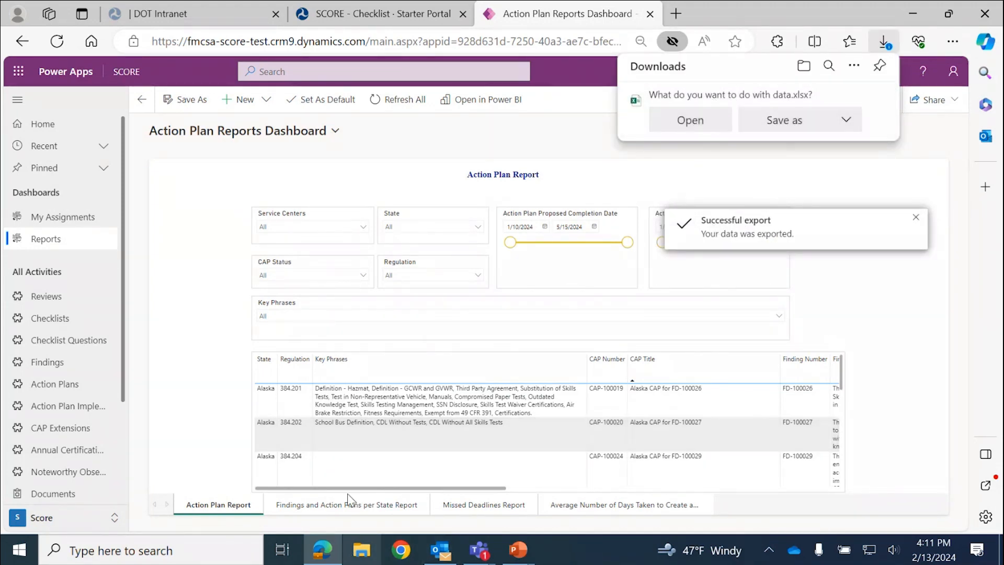
left_click(725, 126)
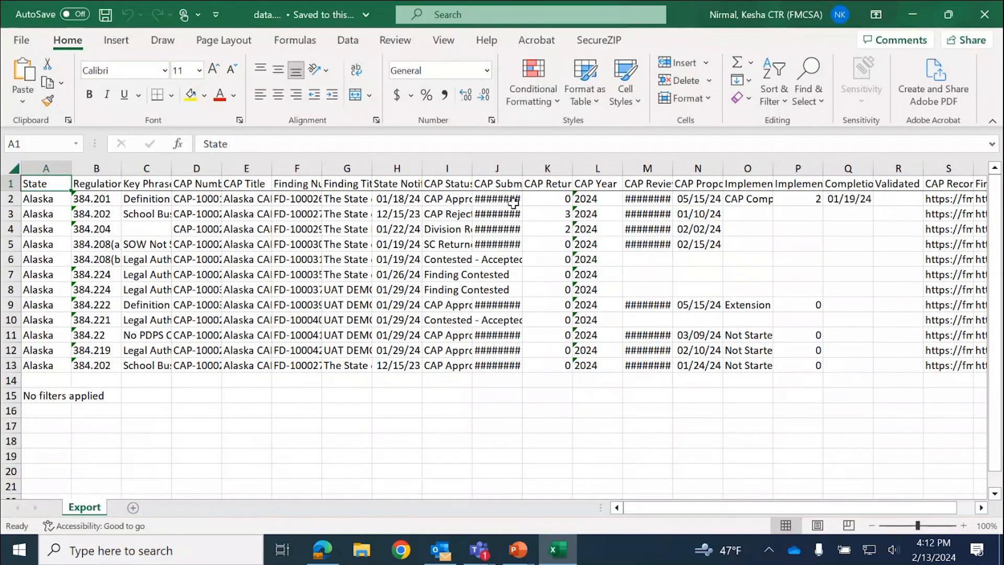
- Minimize Excel after reviewing the 12 exported Alaska CAP rows
left_click(913, 15)
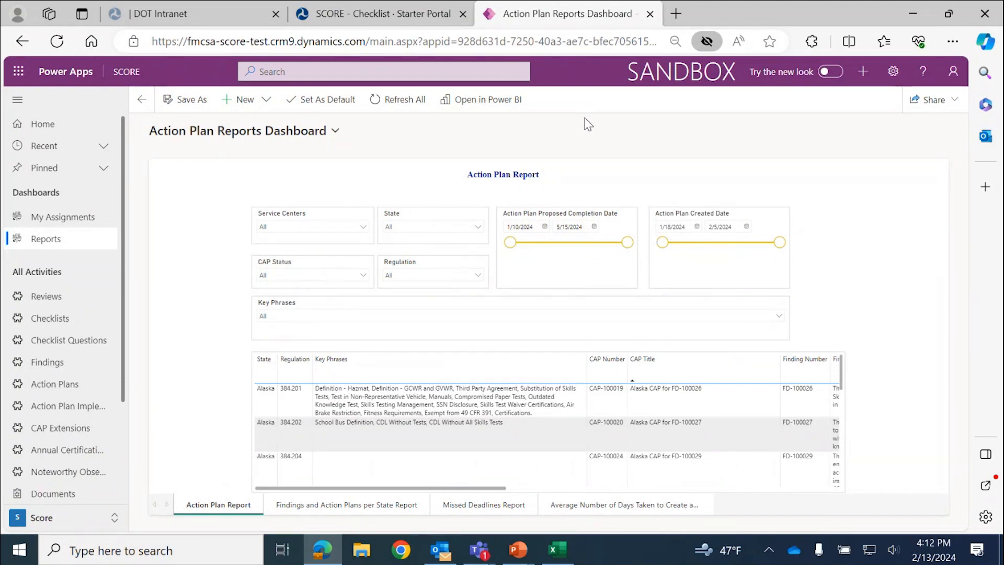
- Bring up the SCORE FMCSA User Guide_Release 2 presentation at slide 29 on exporting reports
mouse_move(785, 78)
mouse_move(825, 75)
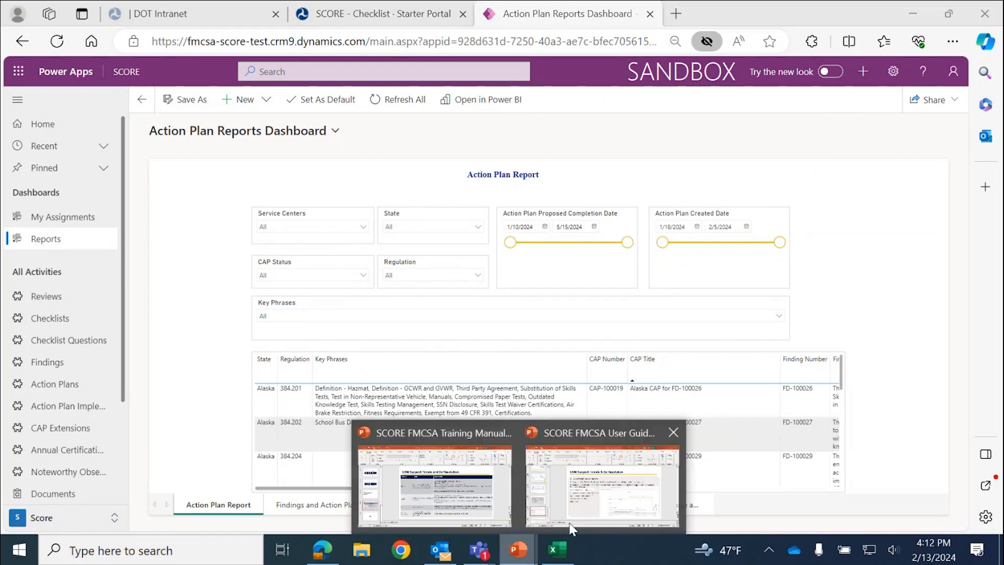
left_click(607, 486)
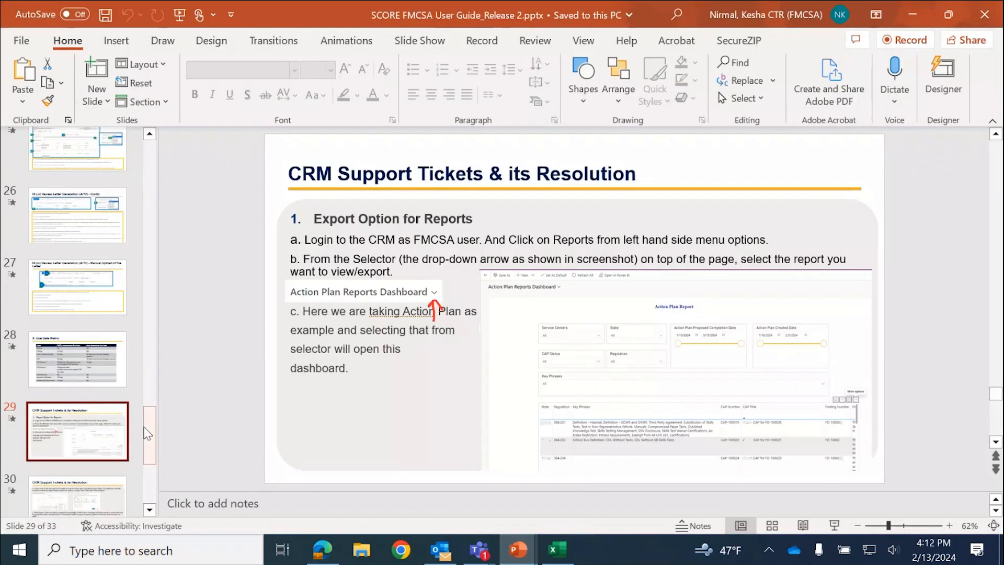
- View guide slide 31 on updating finding titles, then return to the Power Apps dashboard
scroll(149, 449, "down", 3)
left_click(111, 404)
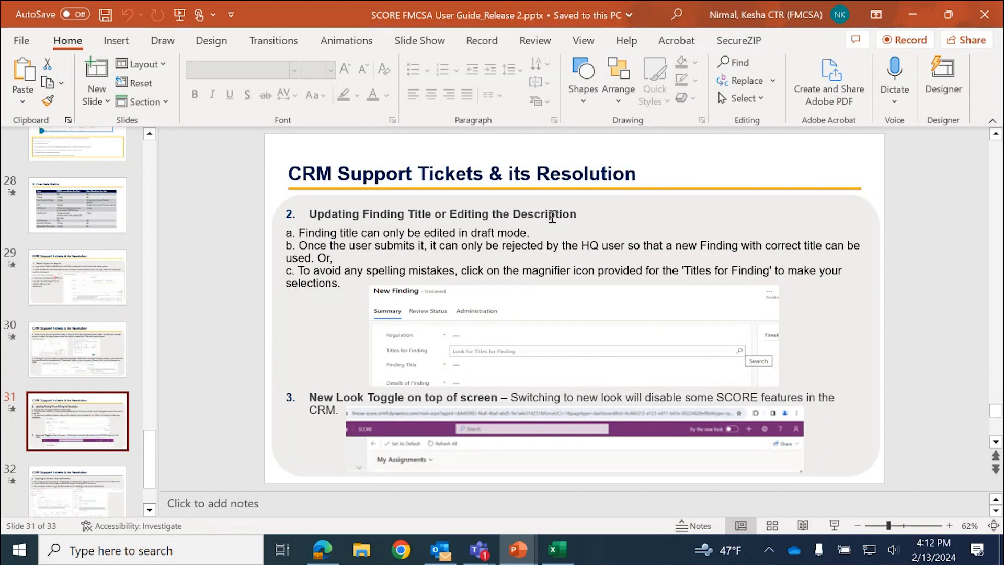
left_click(333, 559)
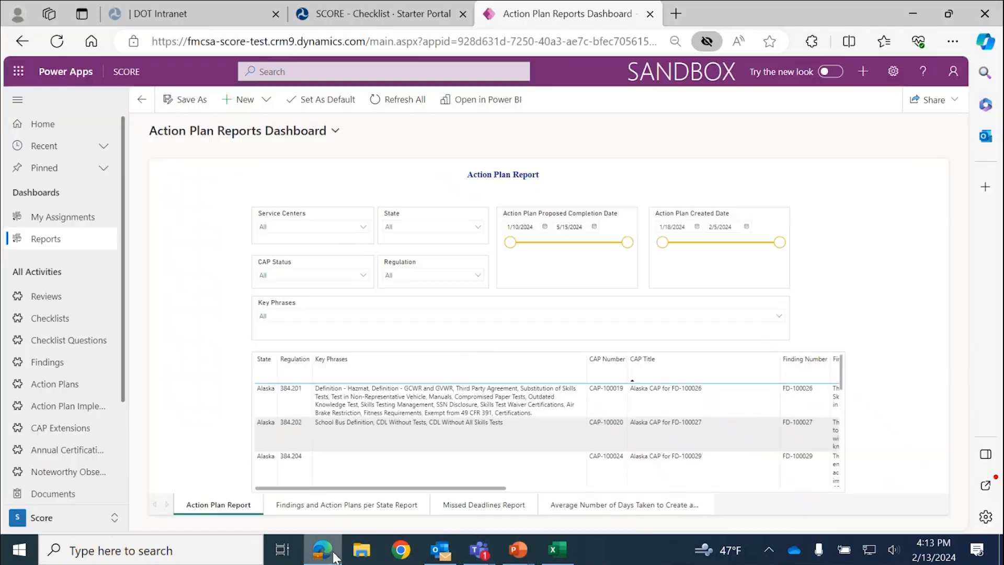
- Create a new 2024 draft finding from My Assignments and open the Regulation lookup
left_click(92, 367)
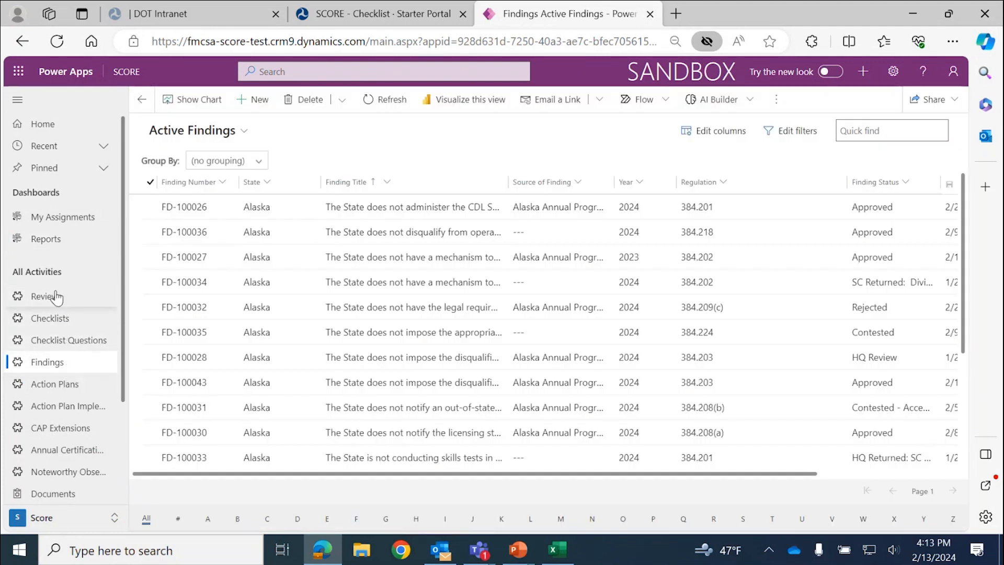
left_click(66, 217)
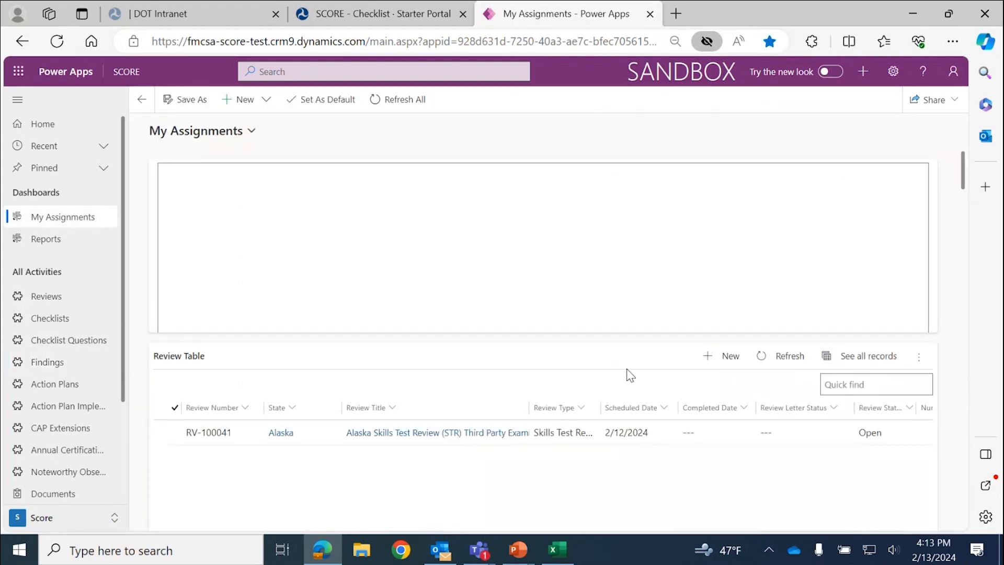
scroll(630, 370, "down", 8)
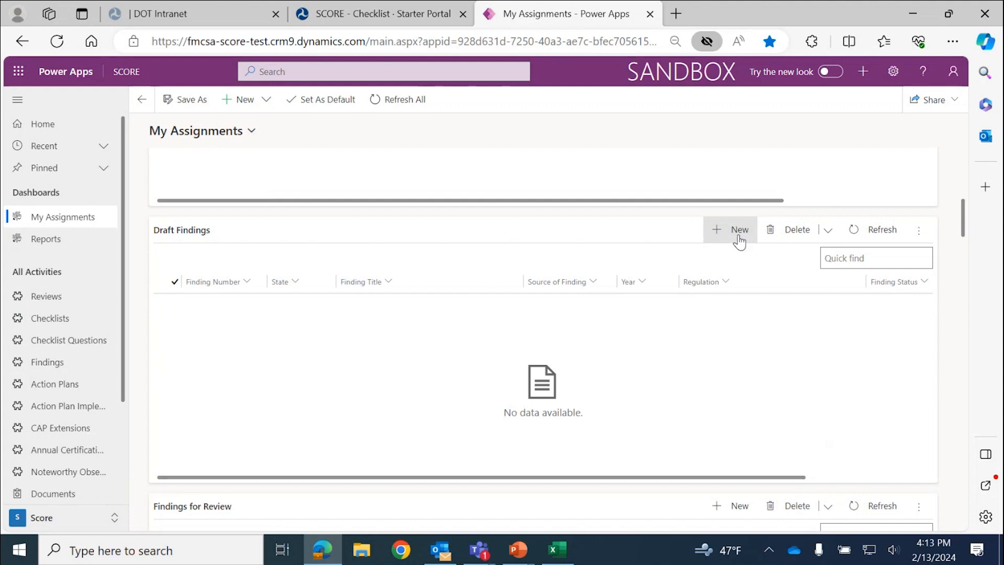
left_click(738, 233)
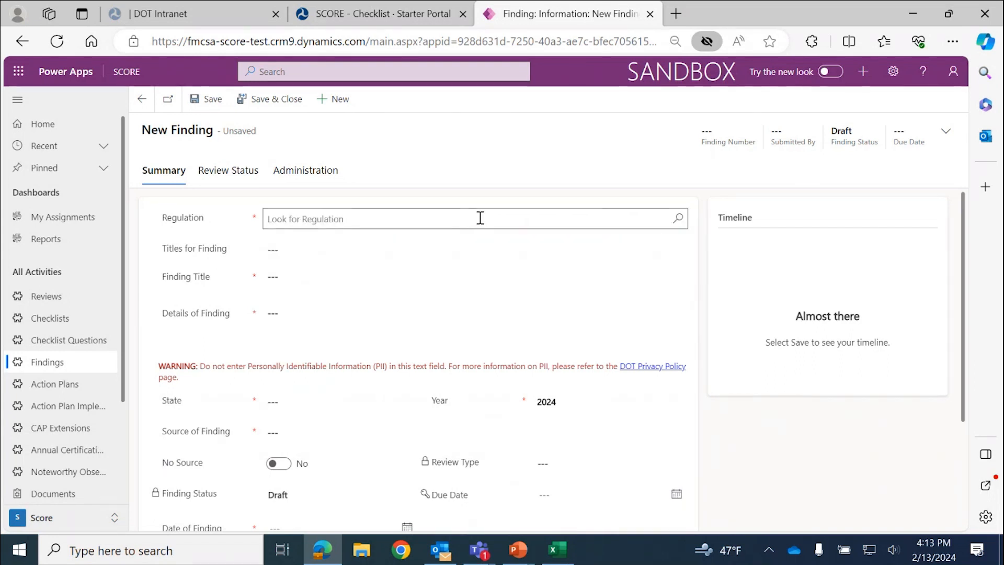
left_click(679, 218)
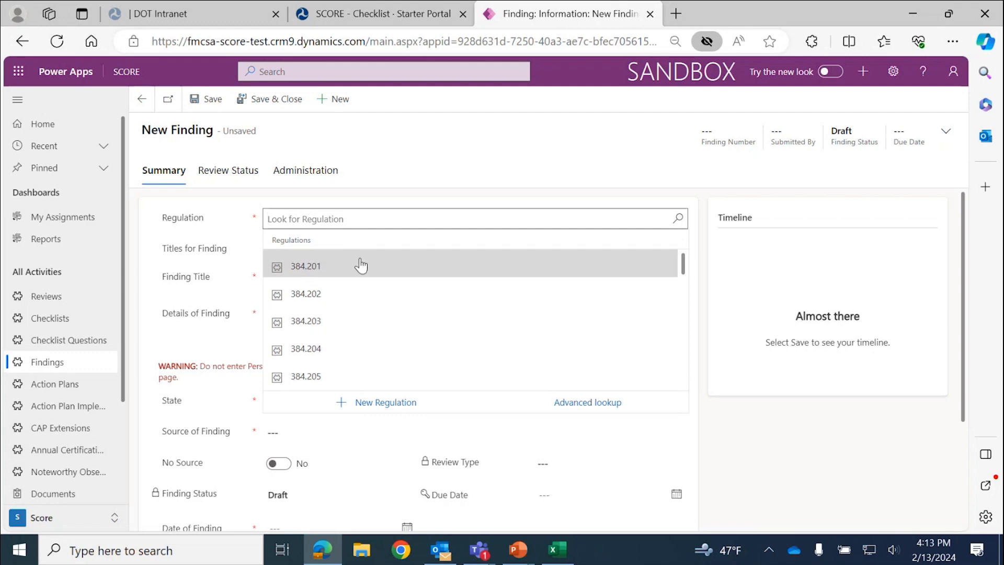
- Choose regulation 384.202 and the second finding title, on knowledge tests before issuing a CLP
left_click(367, 289)
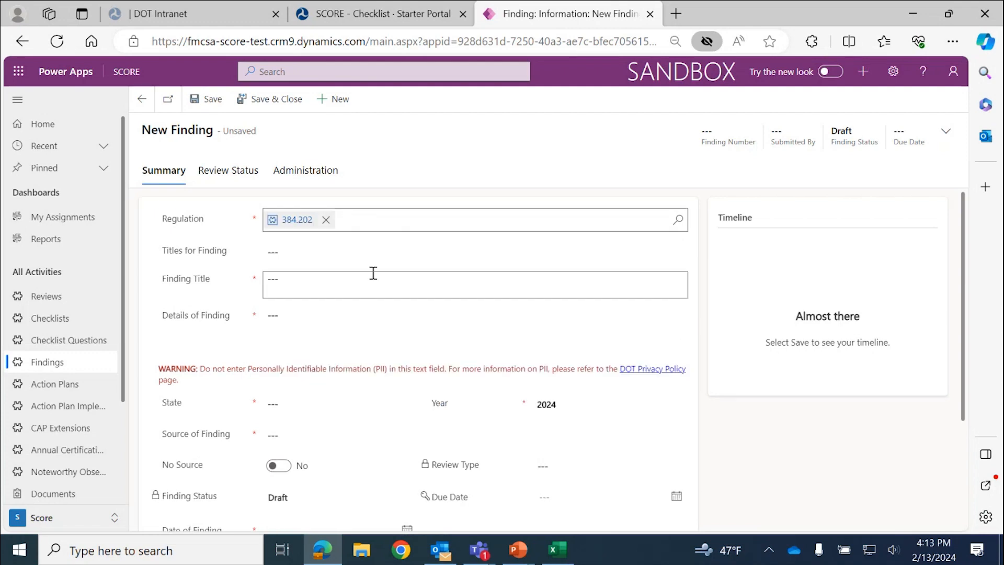
left_click(679, 252)
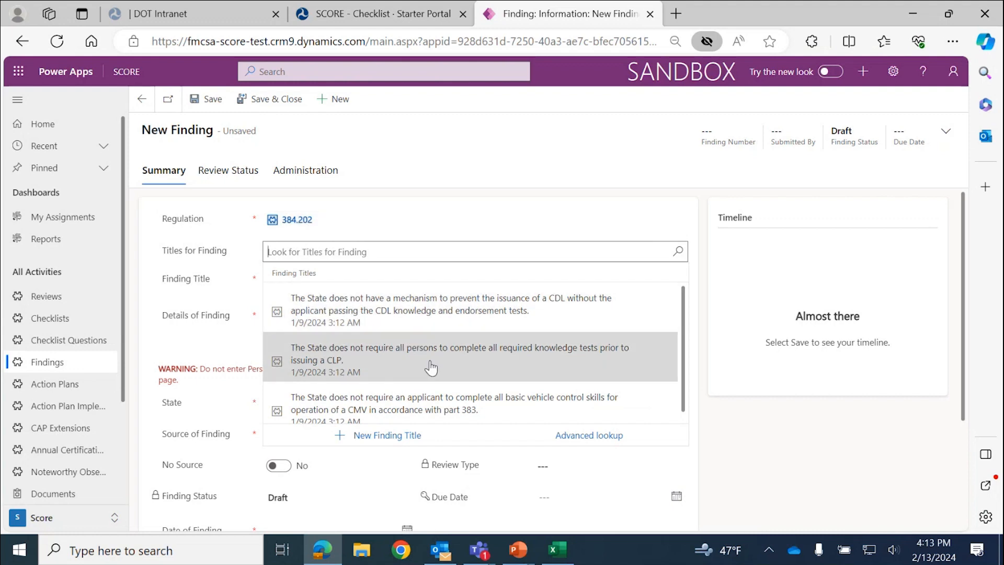
scroll(468, 369, "down", 1)
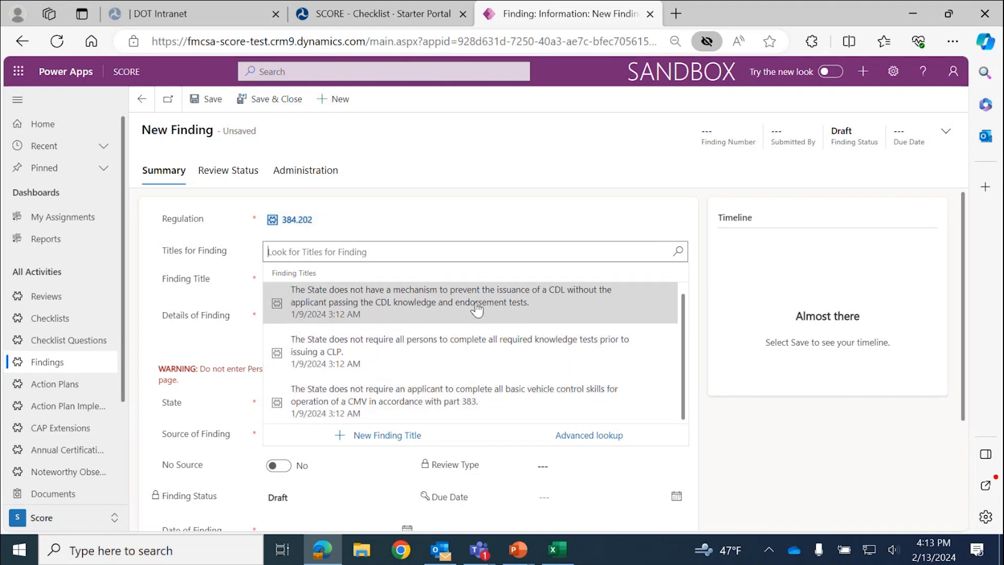
left_click(485, 342)
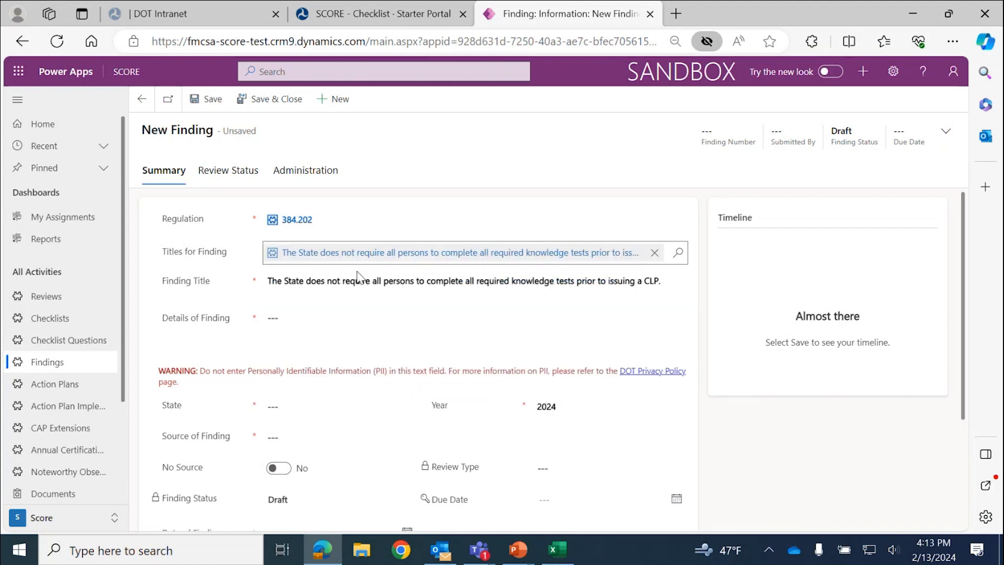
left_click(280, 282)
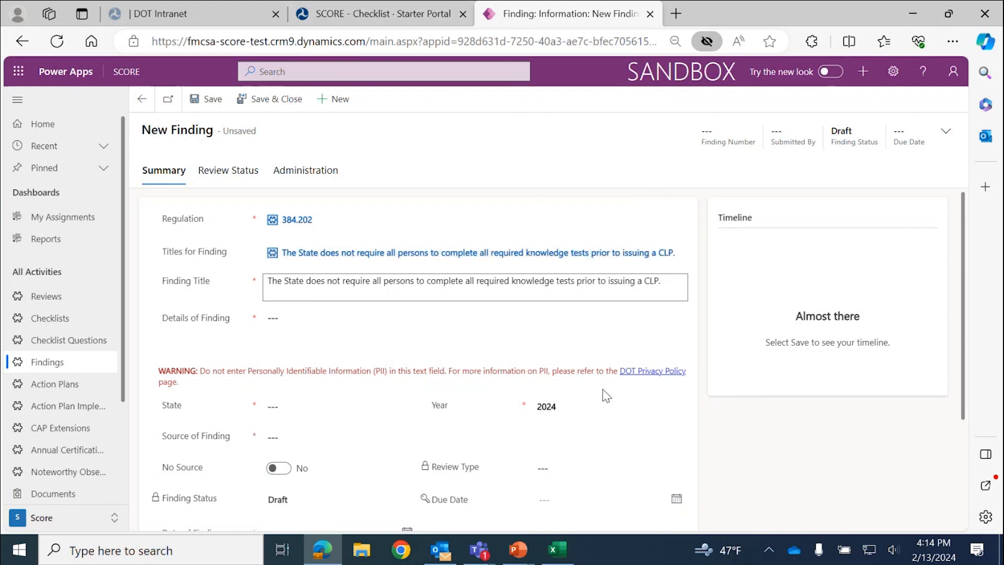
key("alt+Tab")
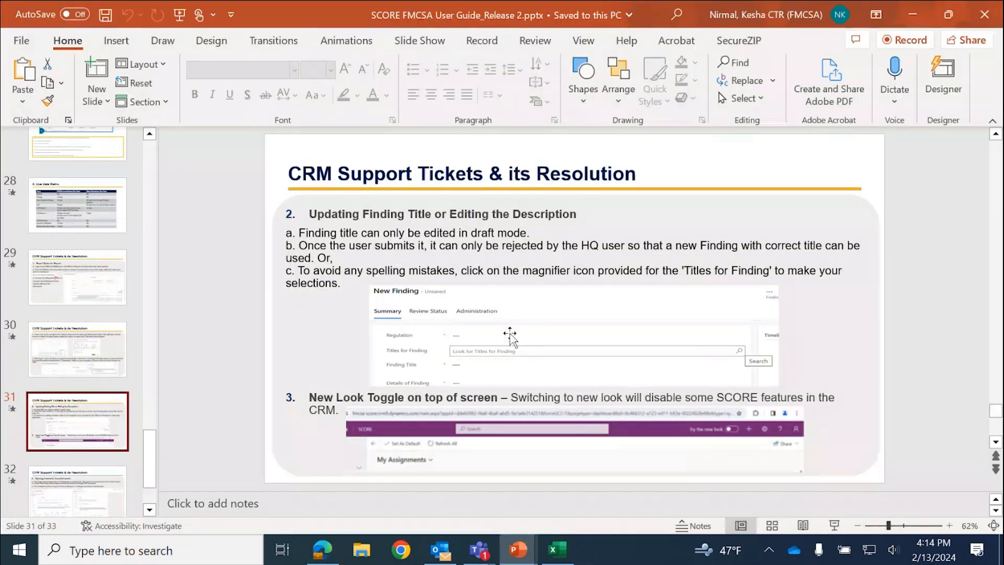
left_click(98, 506)
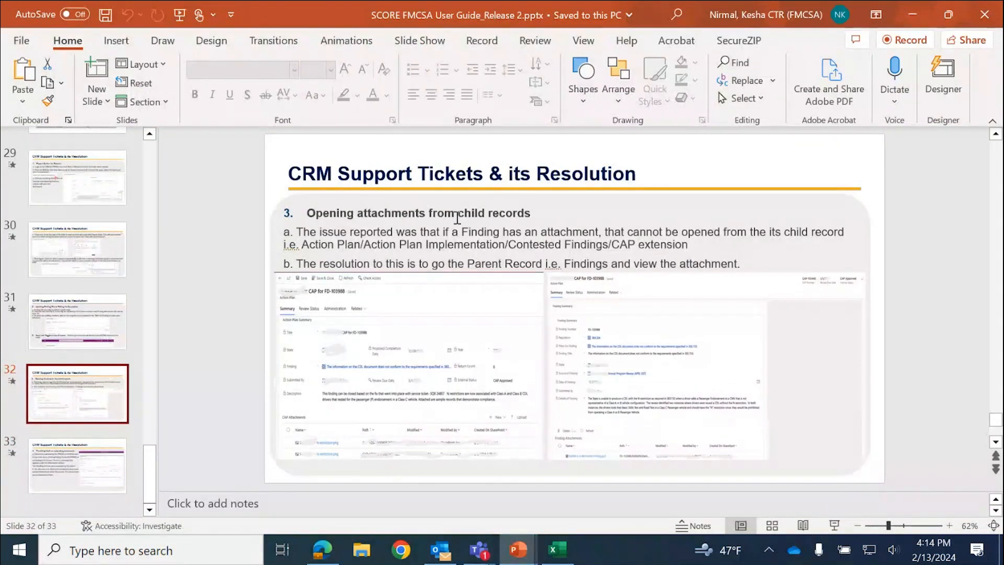
left_click(343, 561)
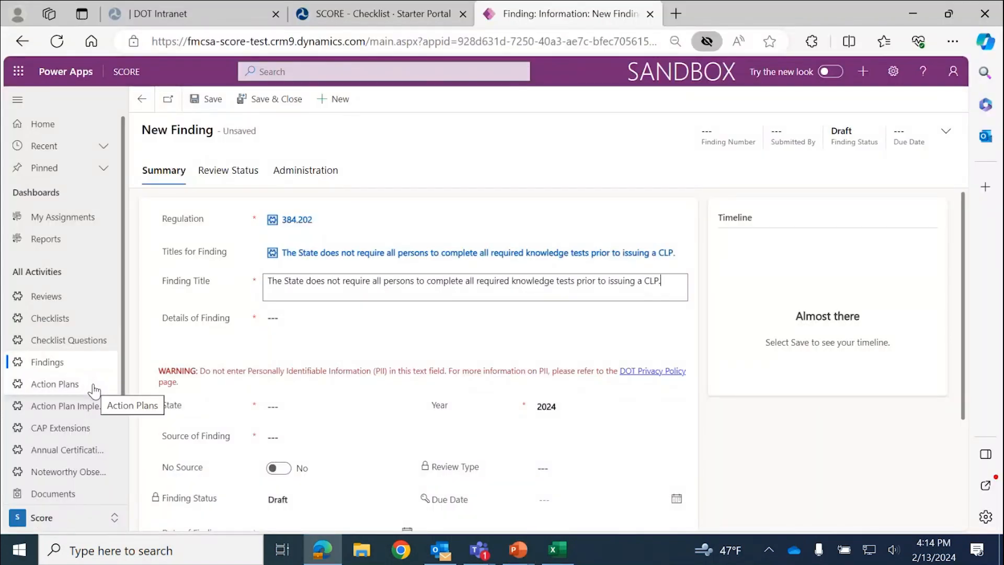
- Discard the unsaved finding and open the Alaska CAP Implementation for FD-100026 record
left_click(93, 387)
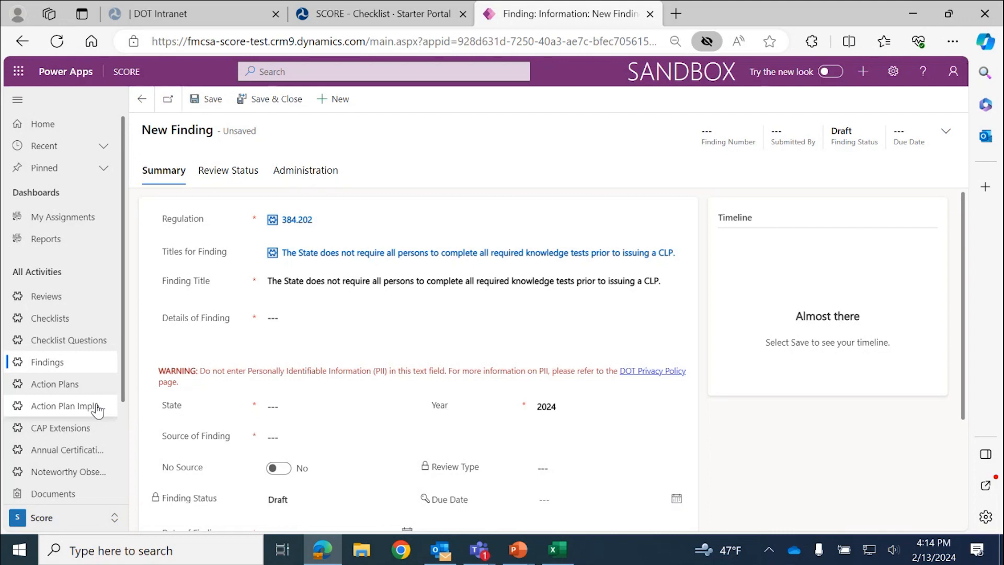
left_click(546, 361)
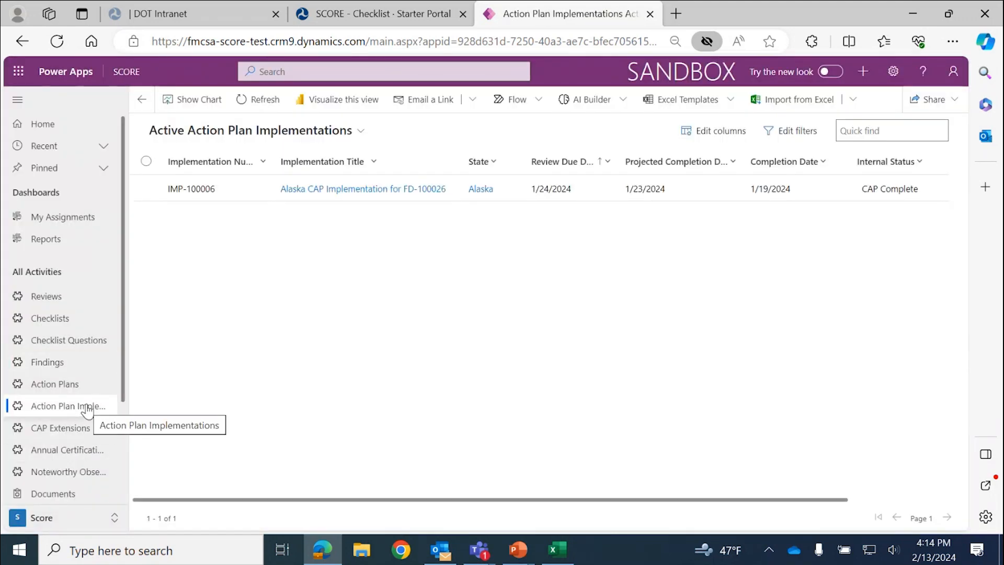
double_click(250, 197)
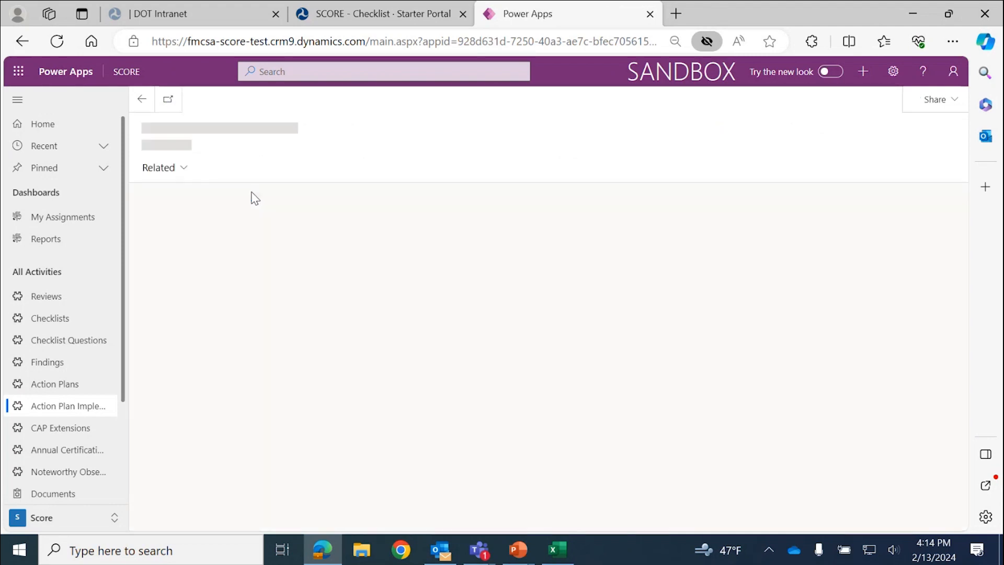
scroll(413, 345, "down", 5)
scroll(413, 356, "down", 3)
scroll(434, 337, "up", 3)
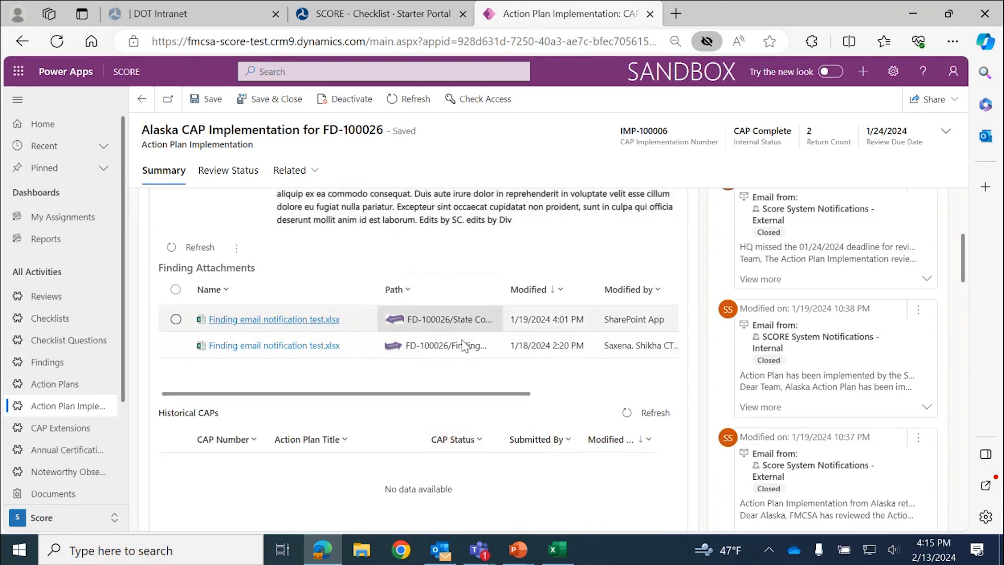
scroll(460, 282, "down", 1)
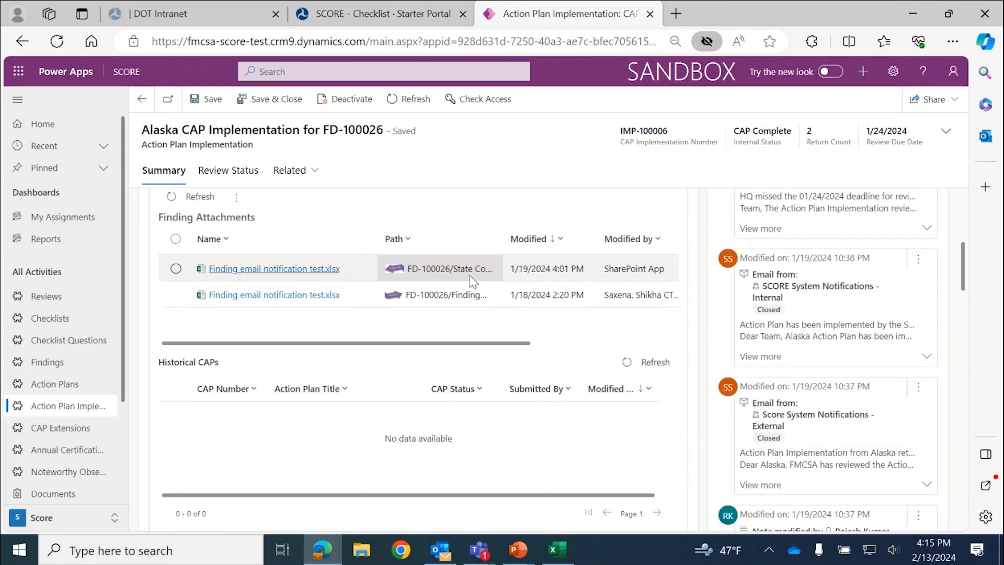
scroll(397, 382, "up", 2)
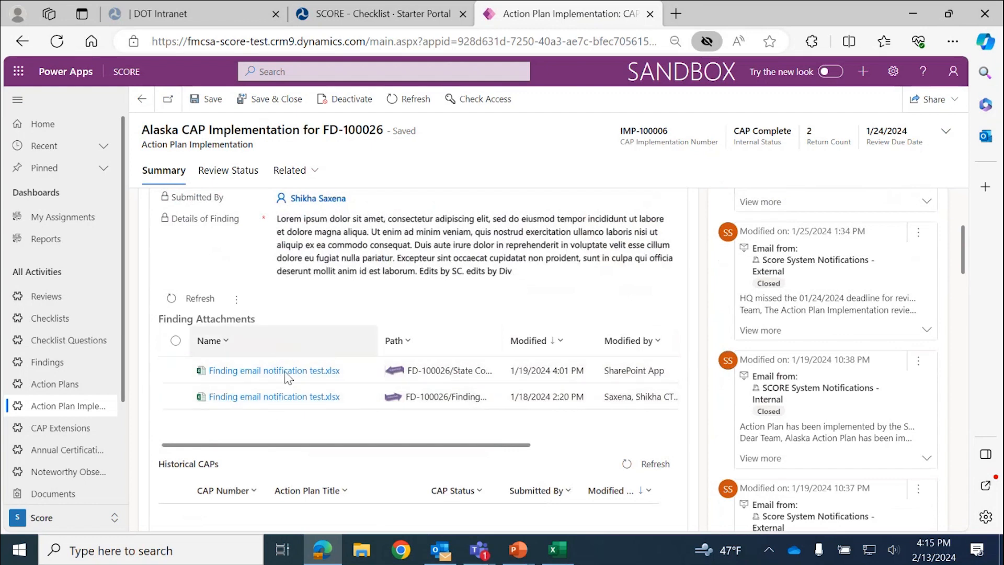
- Try opening the Finding email notification test.xlsx attachment and dismiss the Record Is Unavailable message
left_click(321, 371)
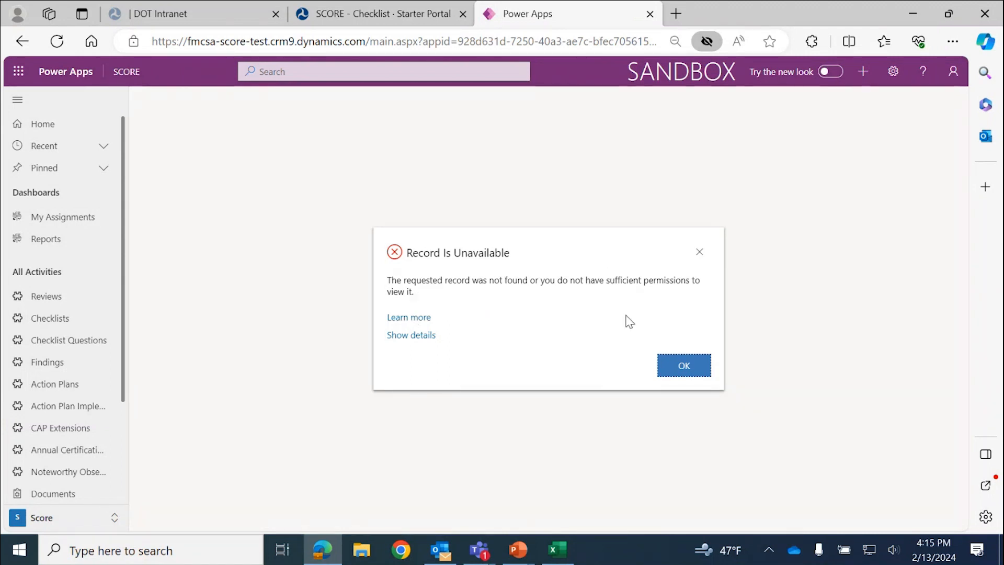
left_click(697, 255)
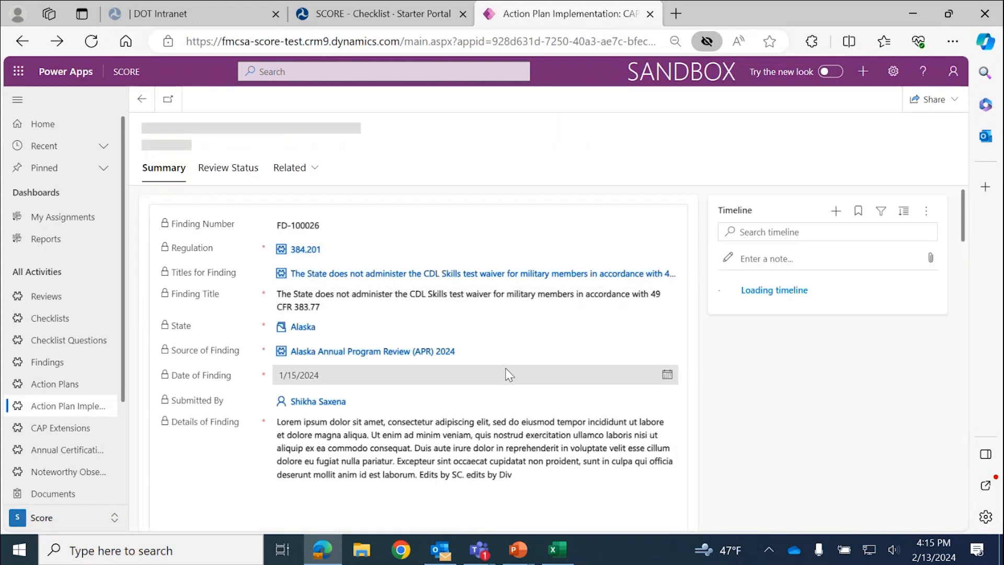
scroll(532, 340, "down", 1)
scroll(532, 340, "down", 1)
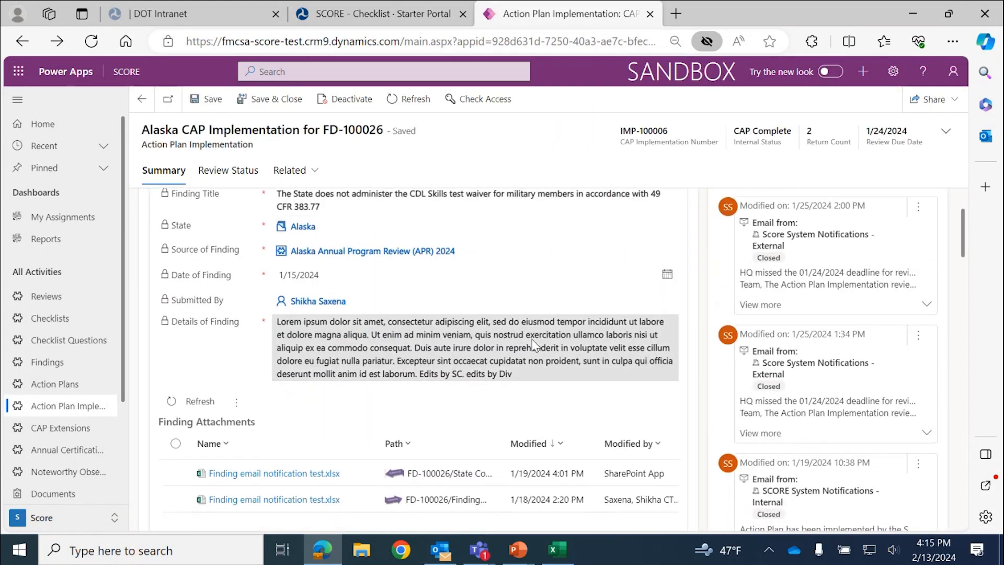
scroll(534, 343, "up", 1)
scroll(300, 233, "up", 1)
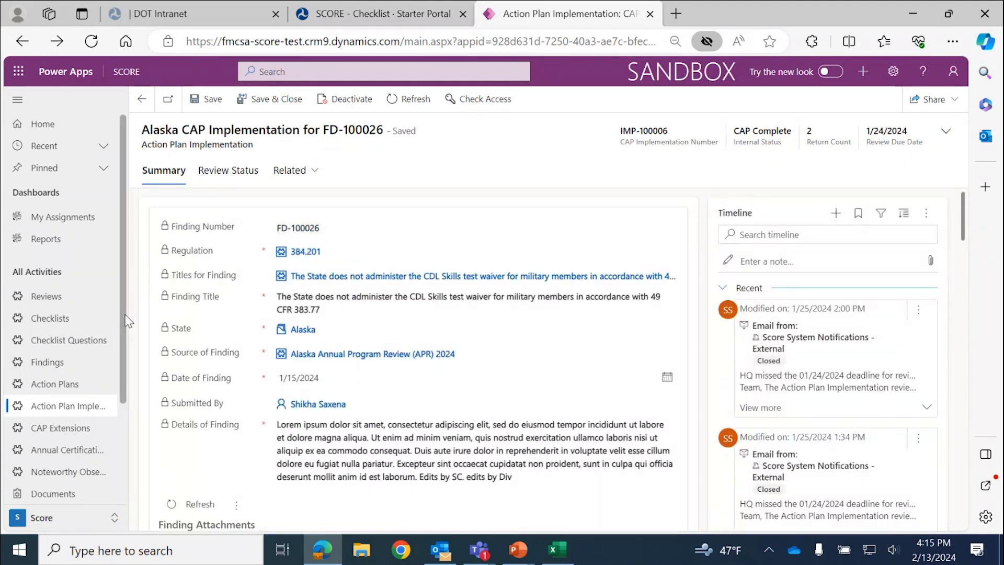
scroll(292, 419, "down", 3)
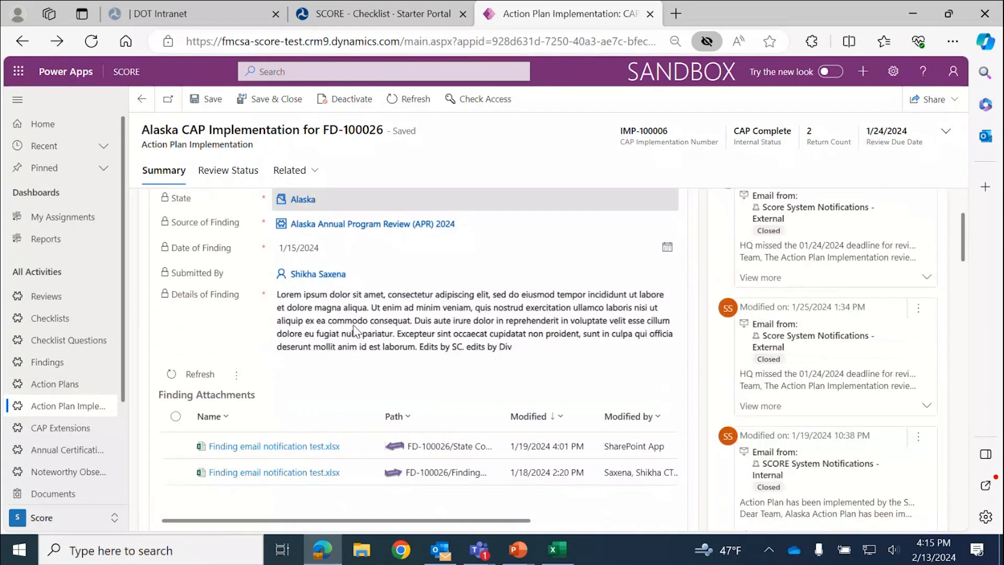
scroll(340, 255, "up", 3)
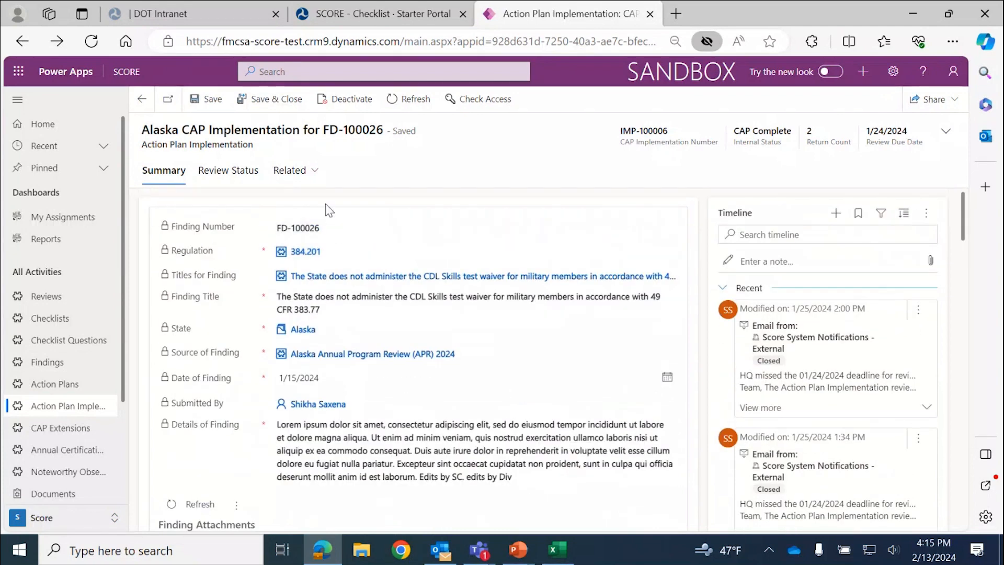
- Review the attached PDF under Related > Documents, then select Finding Number FD-100026 on Summary
left_click(316, 172)
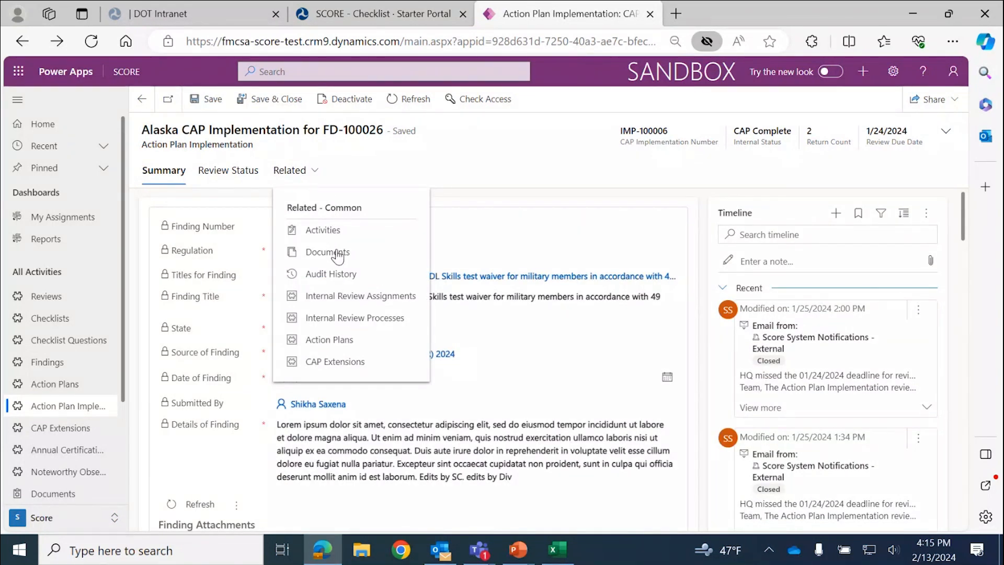
left_click(339, 253)
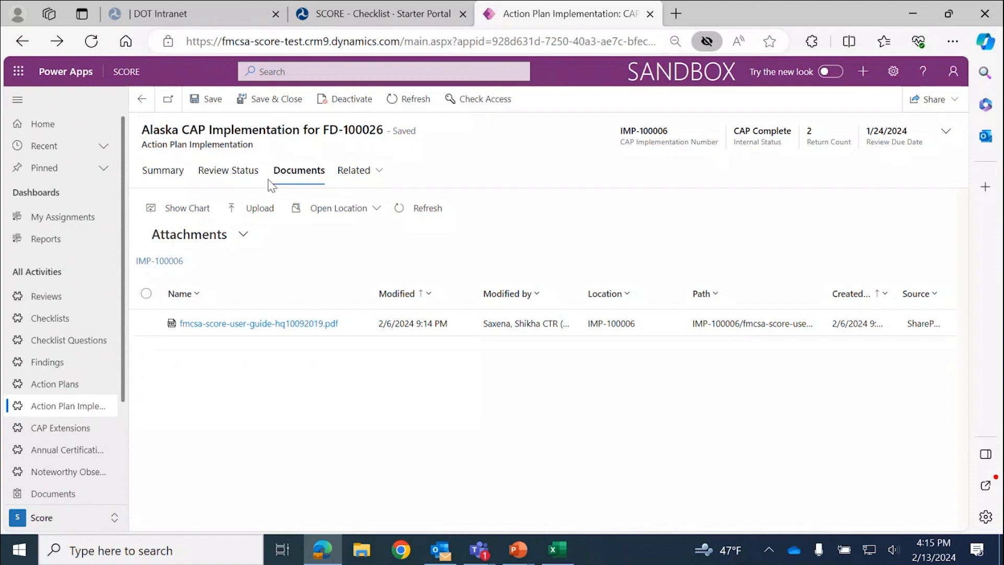
left_click(170, 174)
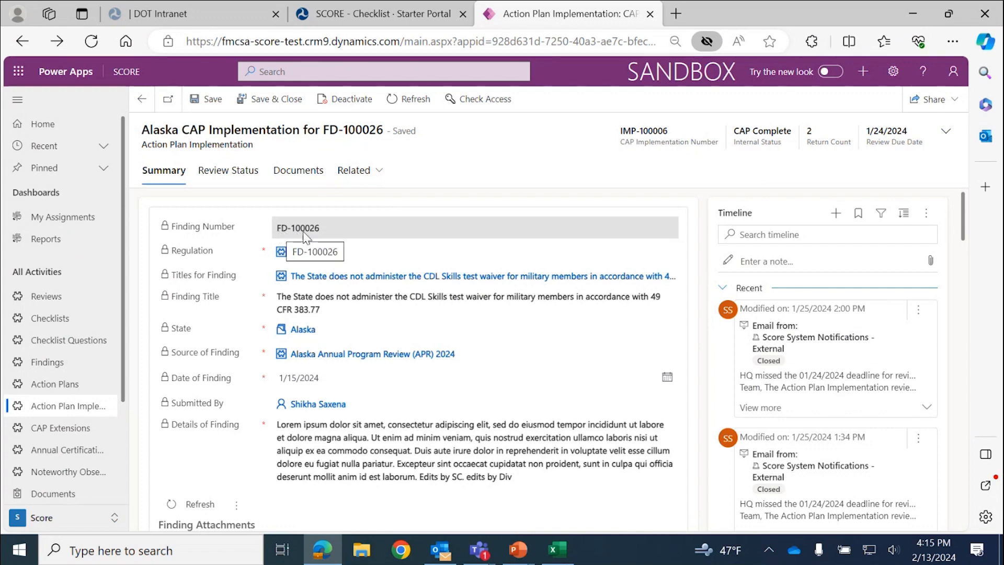
left_click_drag(321, 228, 280, 229)
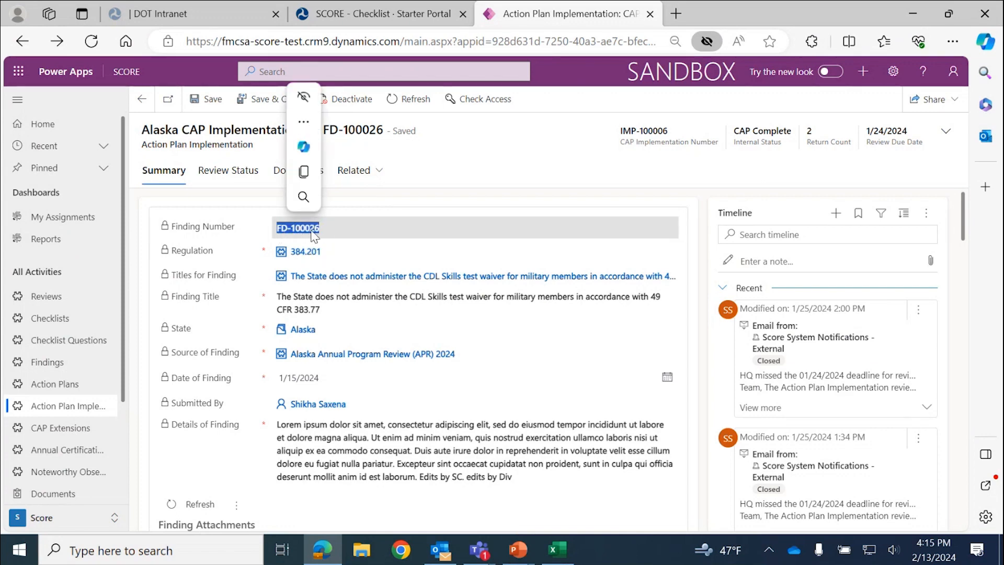
scroll(385, 314, "down", 1)
scroll(385, 313, "down", 2)
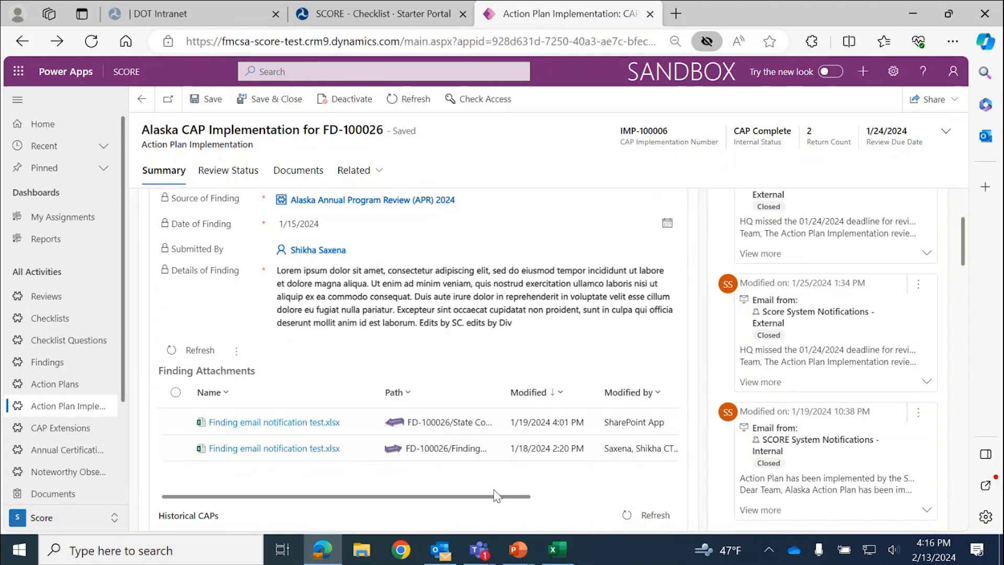
- Switch to the SCORE FMCSA Training Manual Release 2 deck at slide 16, the CRM support tickets table
mouse_move(517, 550)
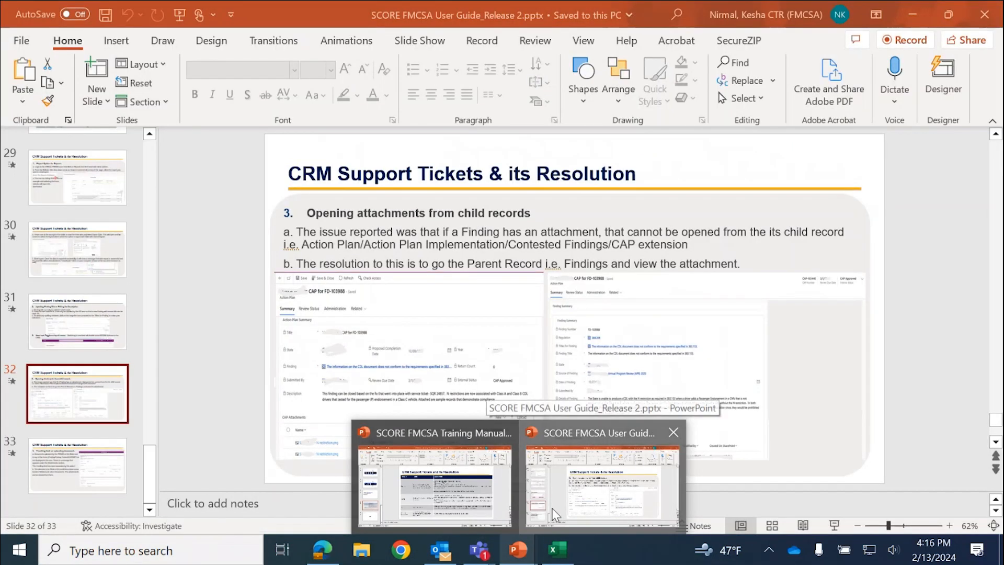
left_click(552, 509)
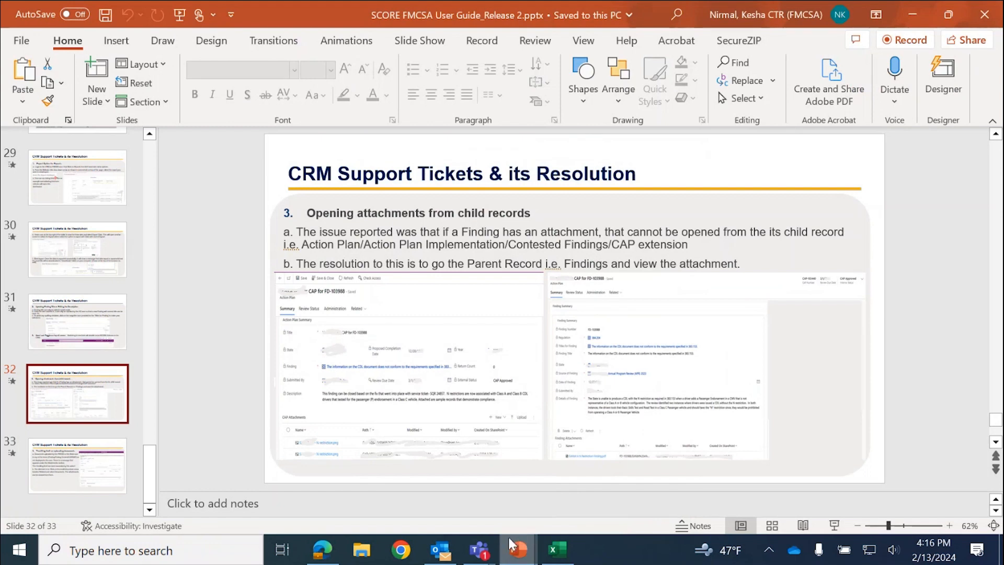
mouse_move(518, 549)
left_click(432, 505)
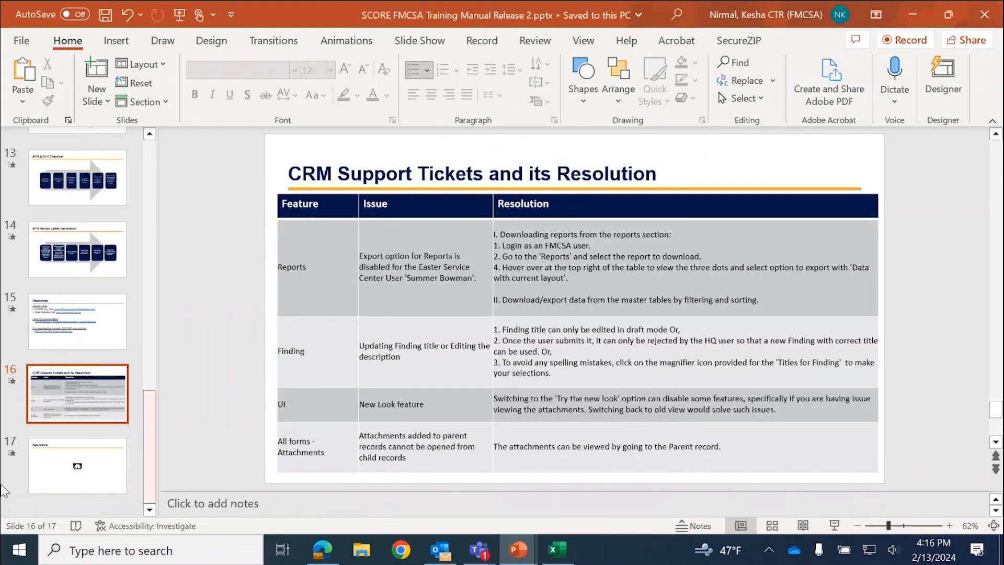